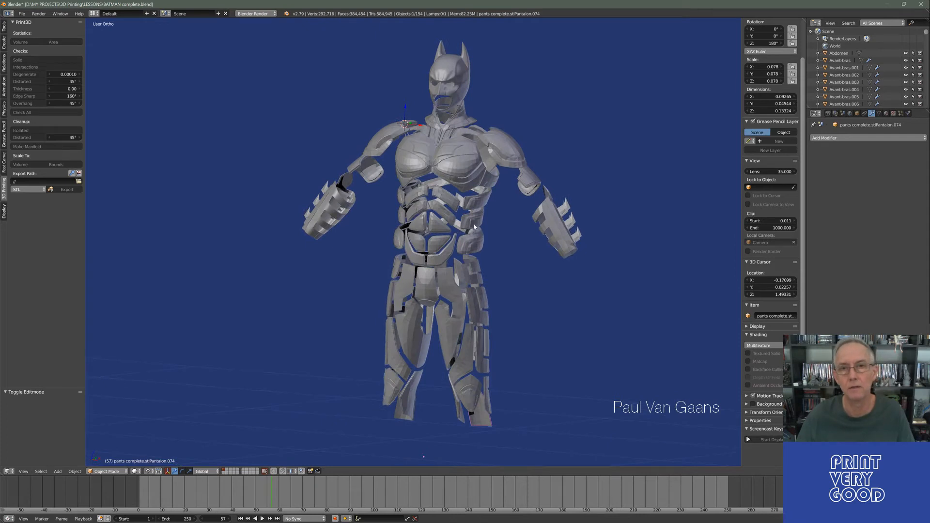
Set the viewport's clipping start distance to 1 mm for the complete Batman suit.
middle_click_drag(473, 227, 458, 244)
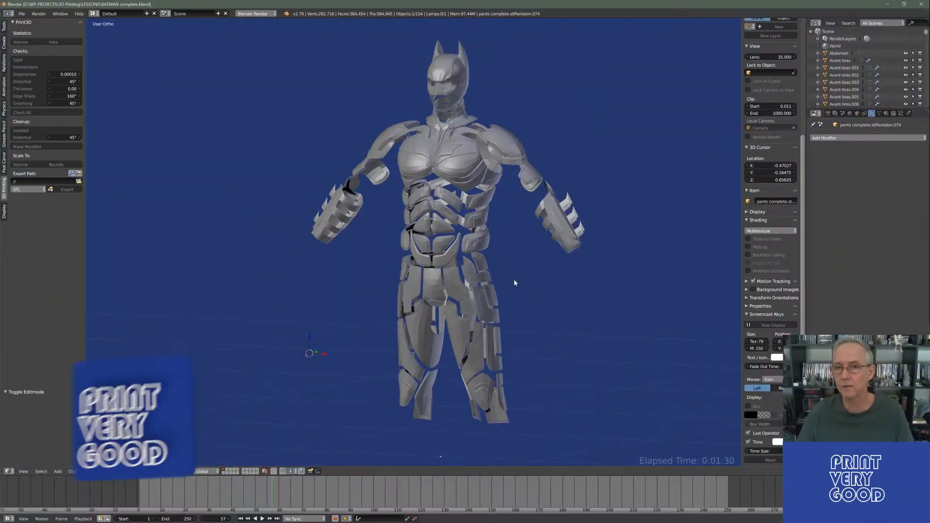
mouse_move(489, 273)
middle_mouse_down()
mouse_move(467, 277)
mouse_move(477, 276)
middle_mouse_up()
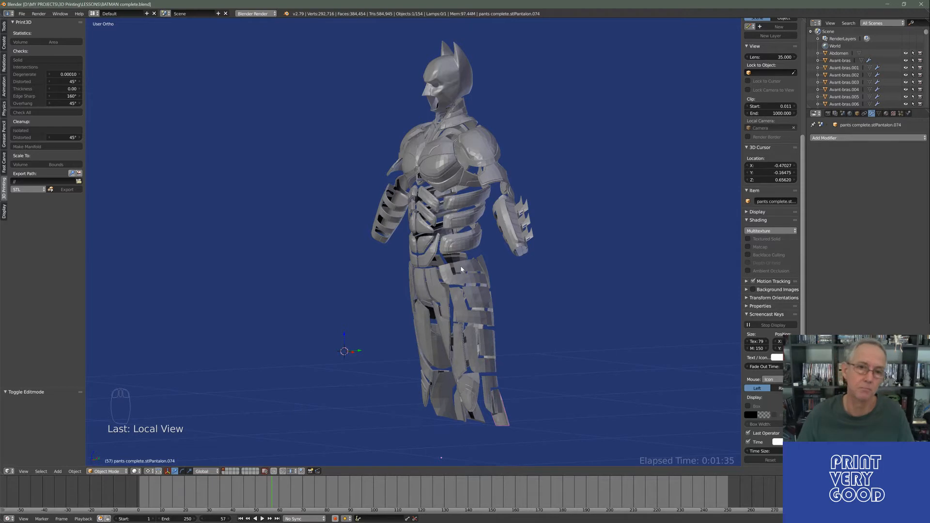
middle_click_drag(461, 269, 499, 290)
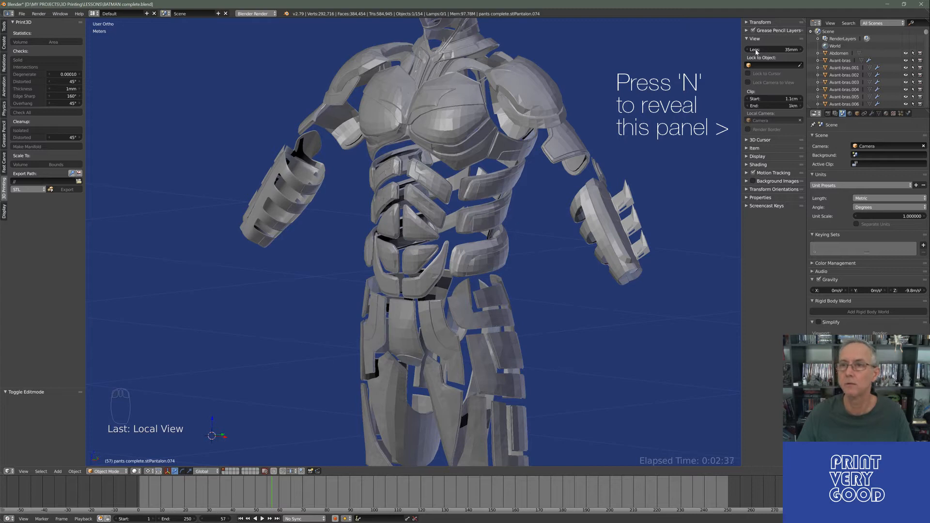
left_click(776, 98)
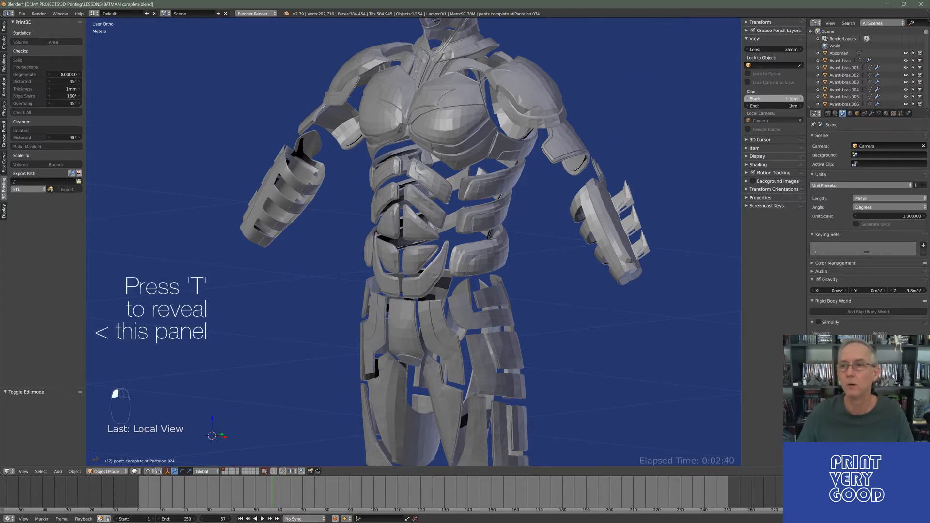
left_click(779, 99)
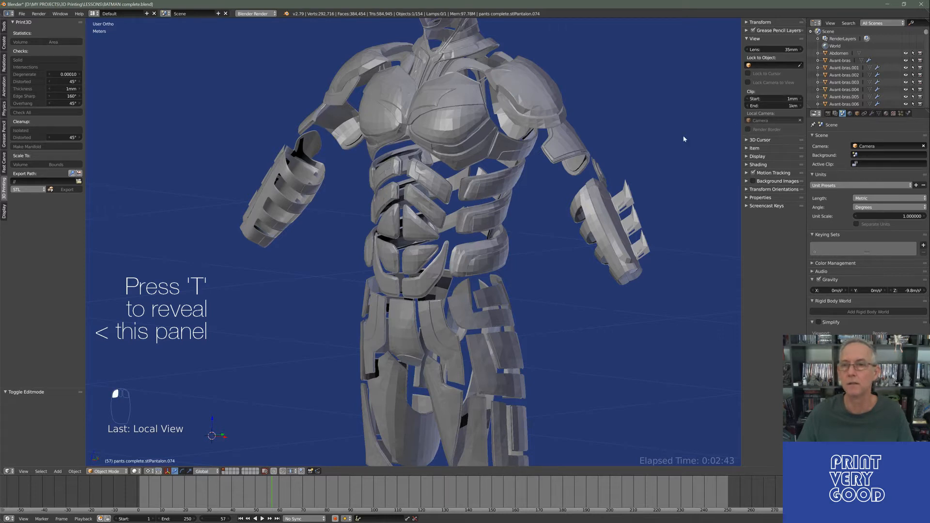
Inspect the chest and shoulder armour at close range for view clipping, with the viewport display settings expanded.
middle_click_drag(630, 170, 491, 248)
scroll(490, 248, "up", 10)
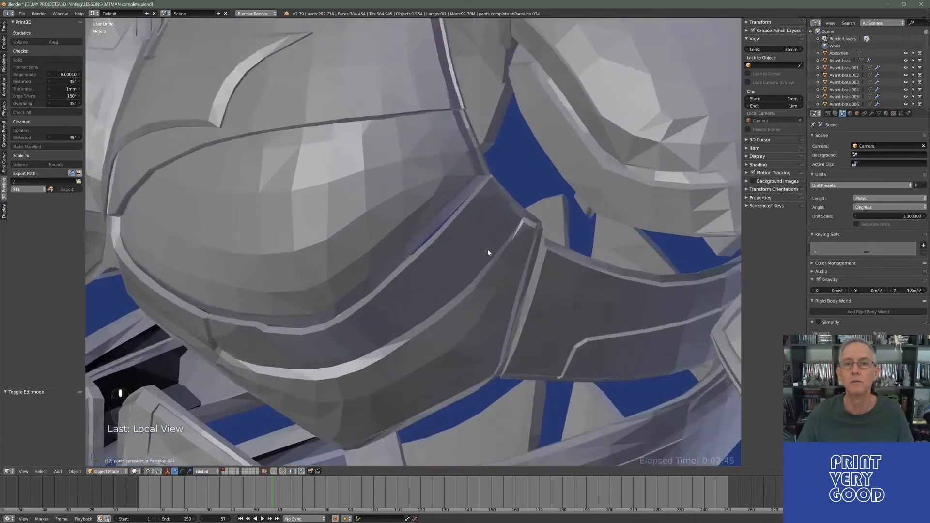
scroll(484, 196, "down", 8)
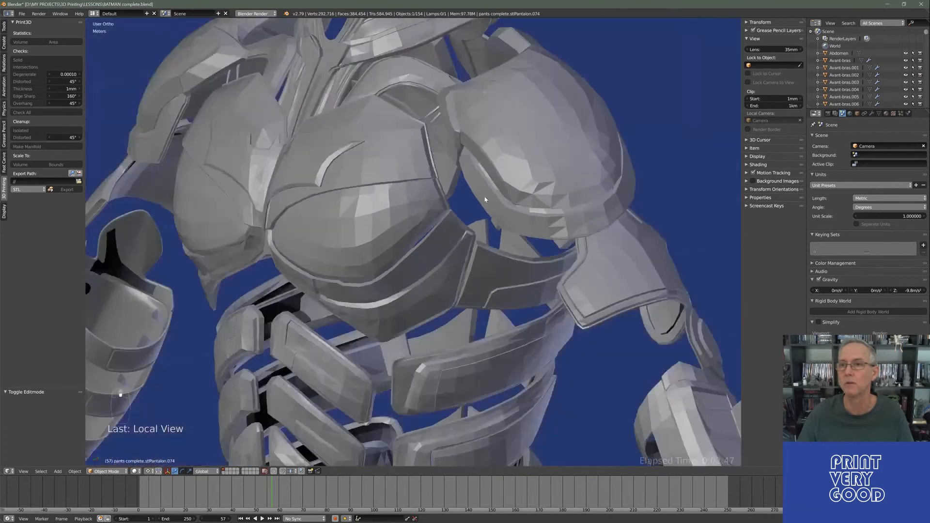
left_click(746, 157)
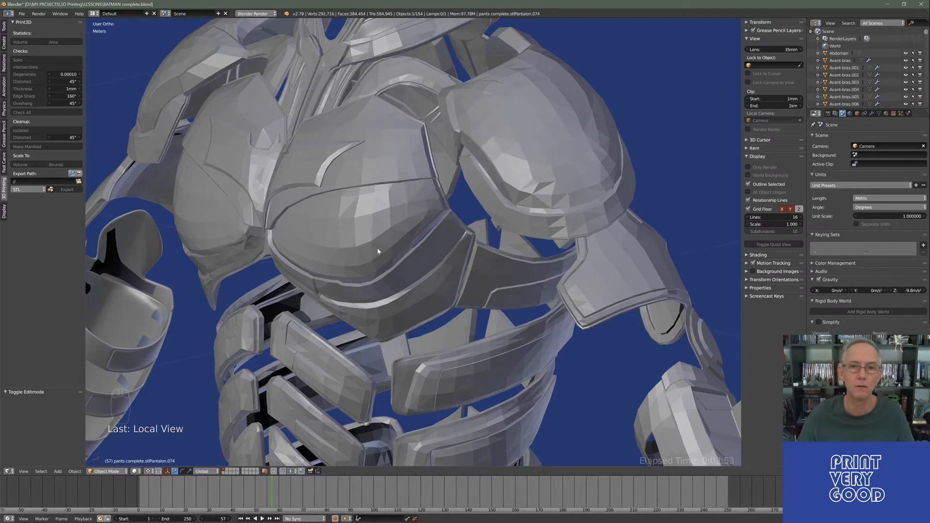
middle_click_drag(376, 251, 379, 224)
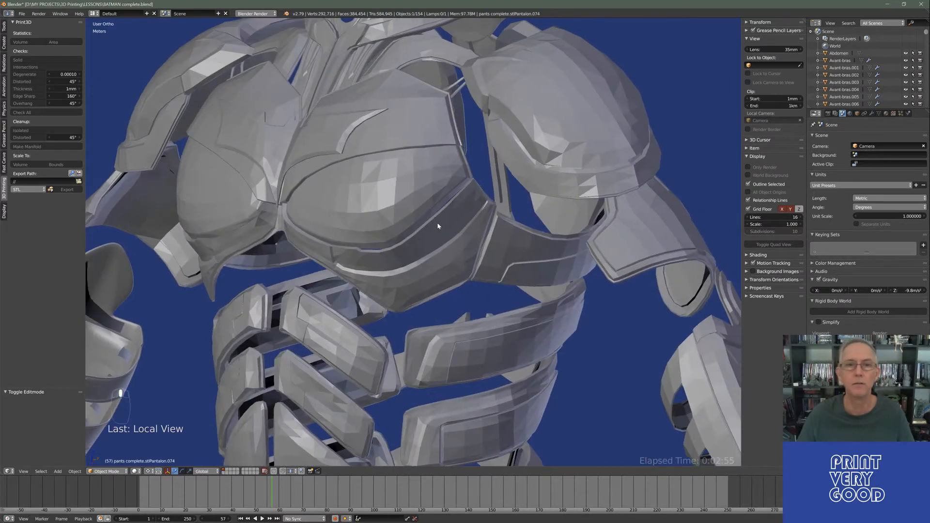
scroll(417, 233, "up", 8)
scroll(417, 236, "down", 5)
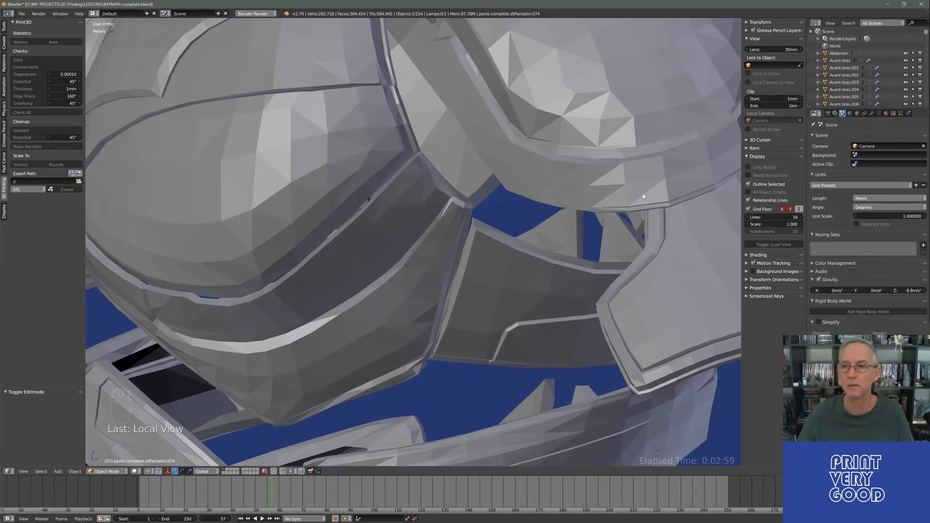
scroll(643, 196, "down", 10)
middle_click_drag(433, 265, 441, 202)
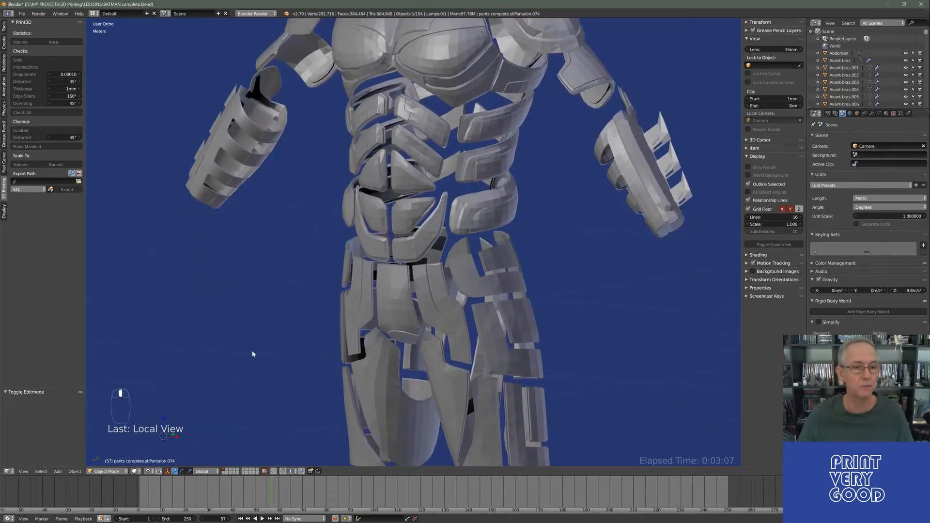
Select the lower side abdominal plate and place the 3D cursor in the empty space beside the figure's hips.
left_click(124, 49)
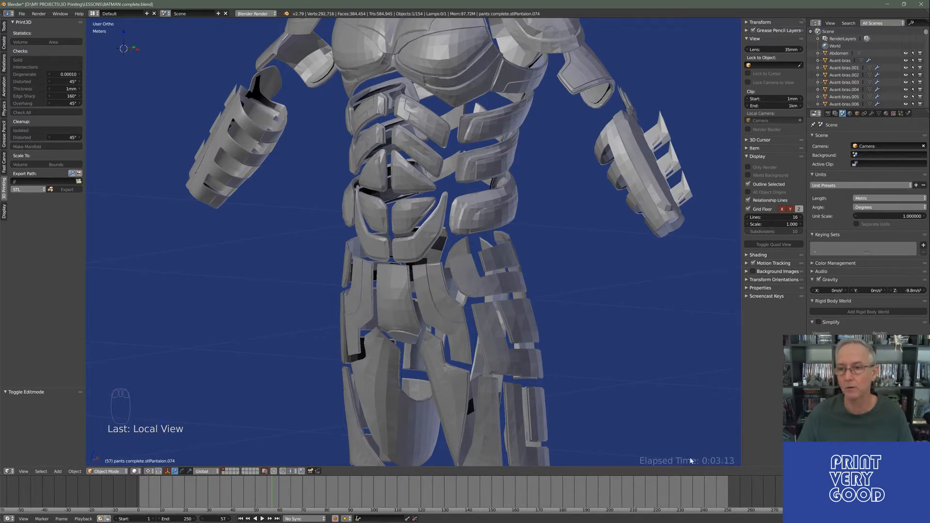
middle_click_drag(585, 424, 523, 242)
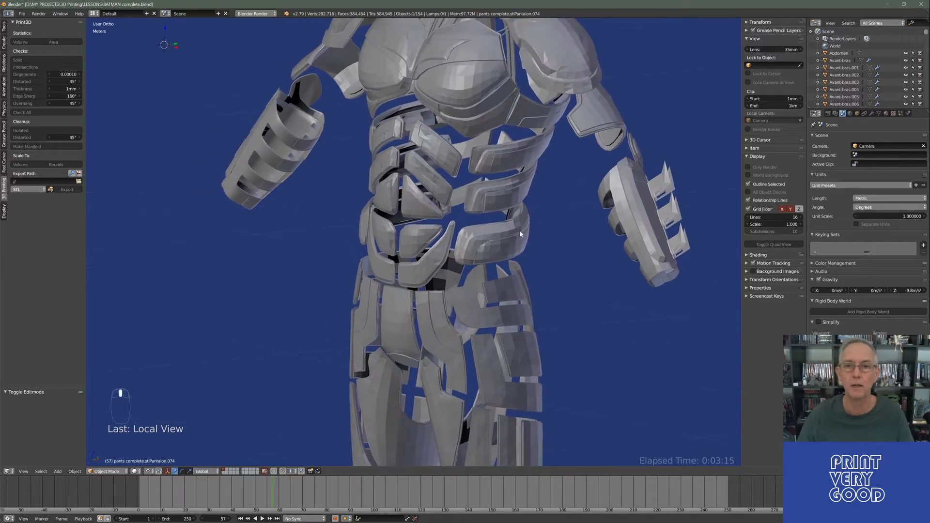
right_click(521, 234)
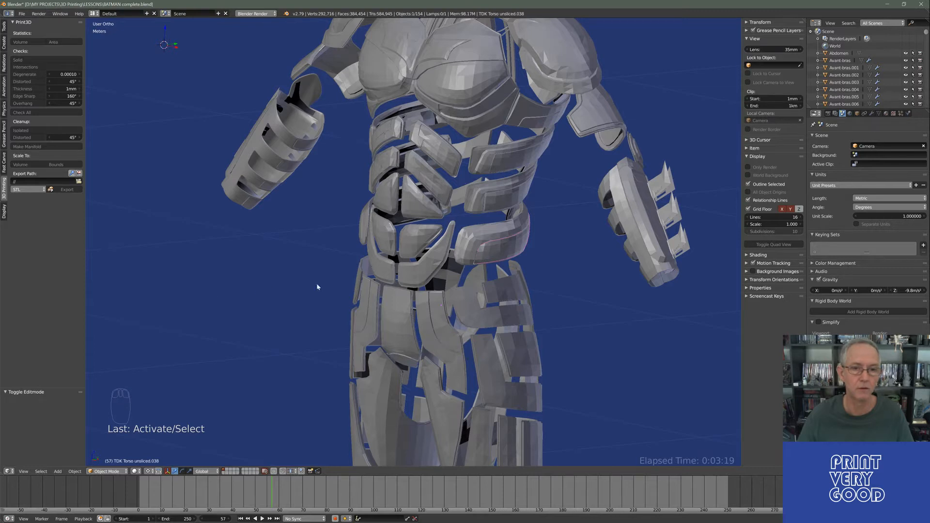
left_click(258, 291)
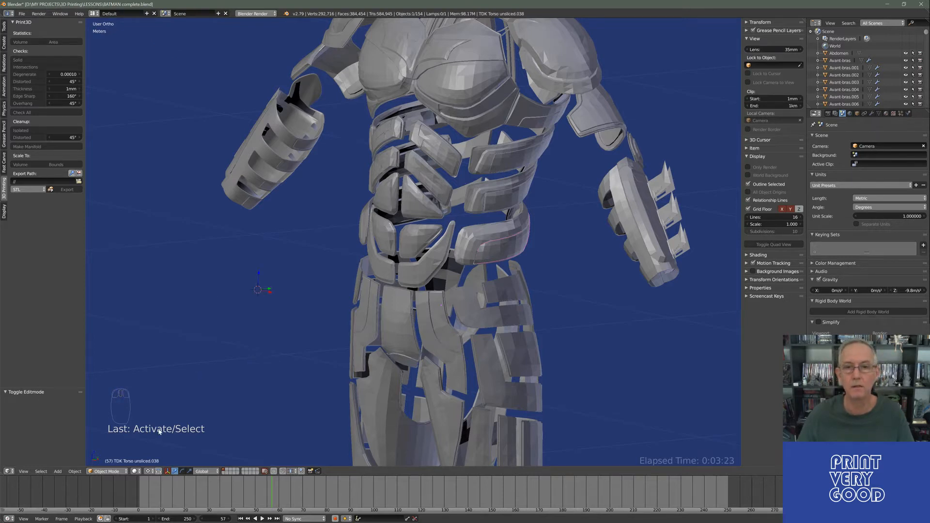
key("f")
Select the large outer shoulder plate and isolate it in local view.
middle_click_drag(381, 315, 432, 310)
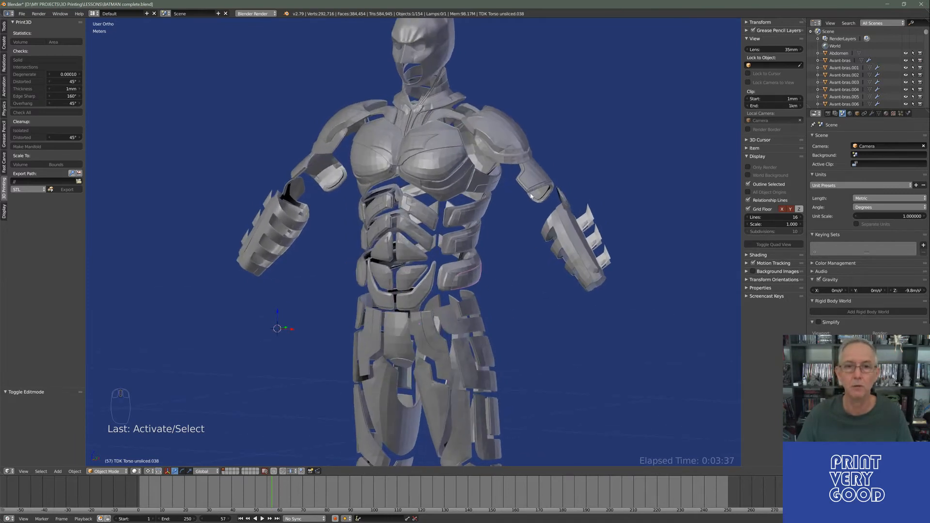
middle_click_drag(362, 291, 440, 332)
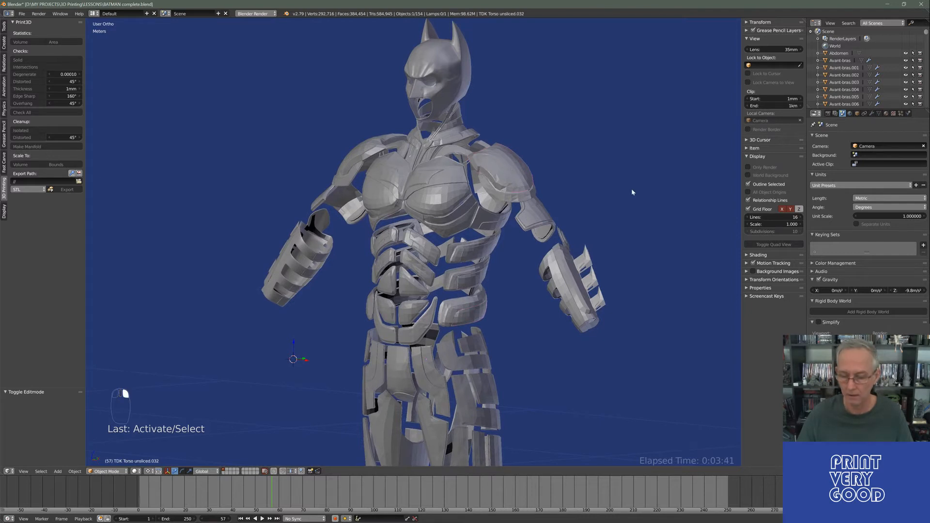
right_click(492, 183)
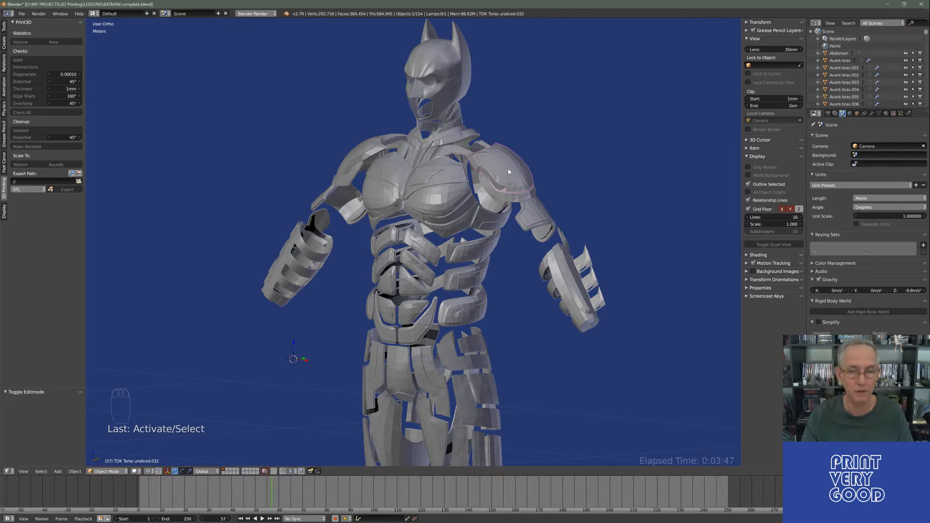
key("KP_Divide")
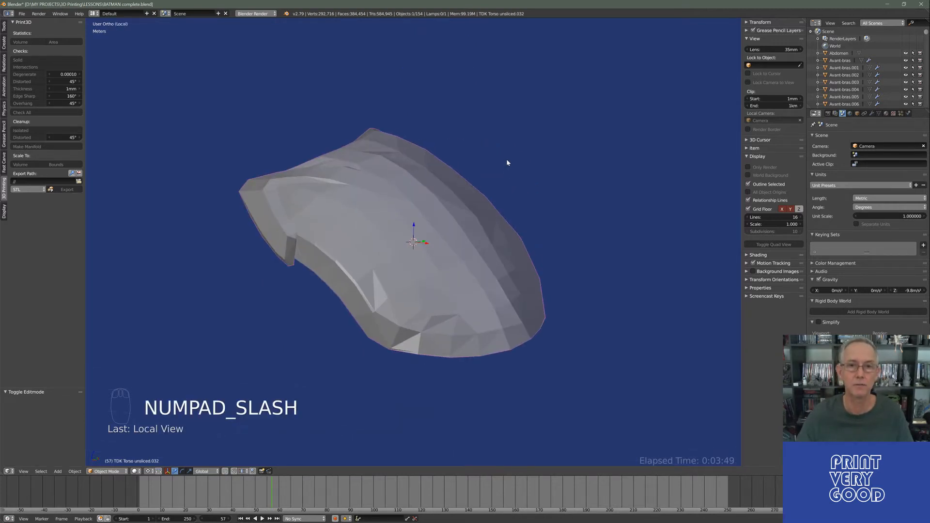
Examine the shoulder plate's mesh inside and out in edit mode, selecting a face near its pointed end, and return to object mode.
middle_click_drag(506, 162, 483, 78)
key("Tab")
right_click(478, 83)
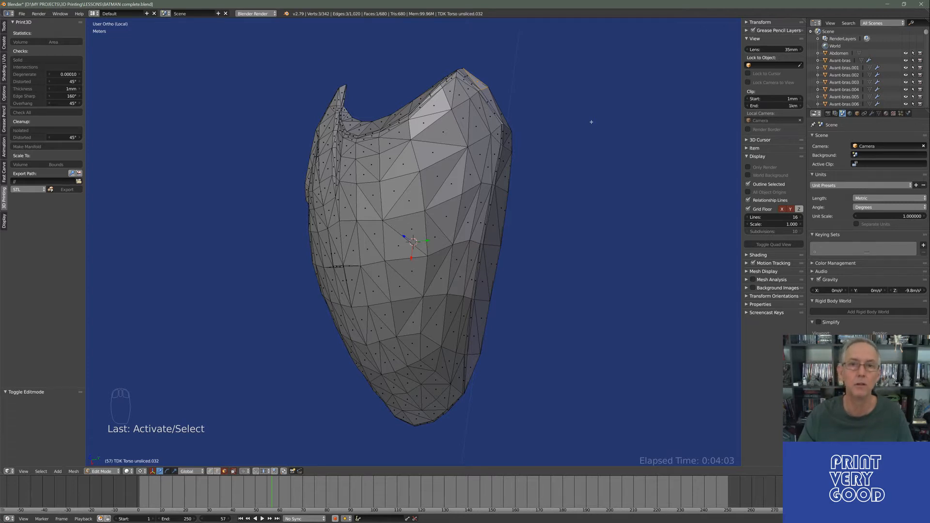
key("KP_Decimal")
middle_click_drag(590, 122, 455, 305)
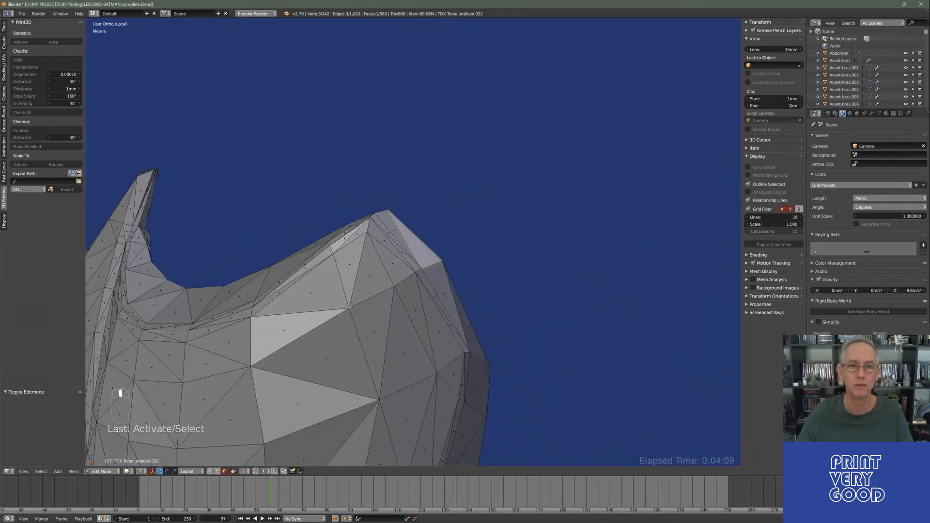
middle_click_drag(350, 308, 536, 200)
key("KP_Decimal")
scroll(535, 200, "down", 5)
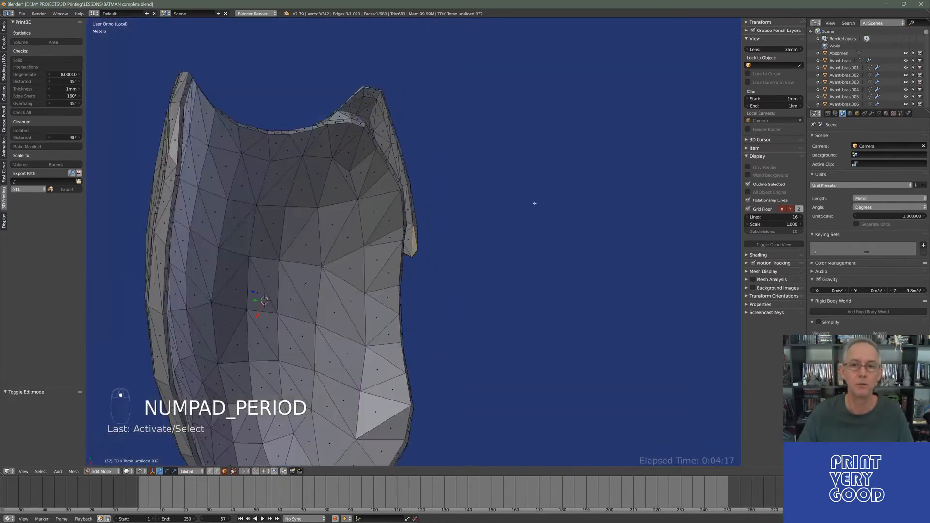
scroll(497, 223, "up", 2)
middle_click_drag(497, 223, 469, 264)
key("Tab")
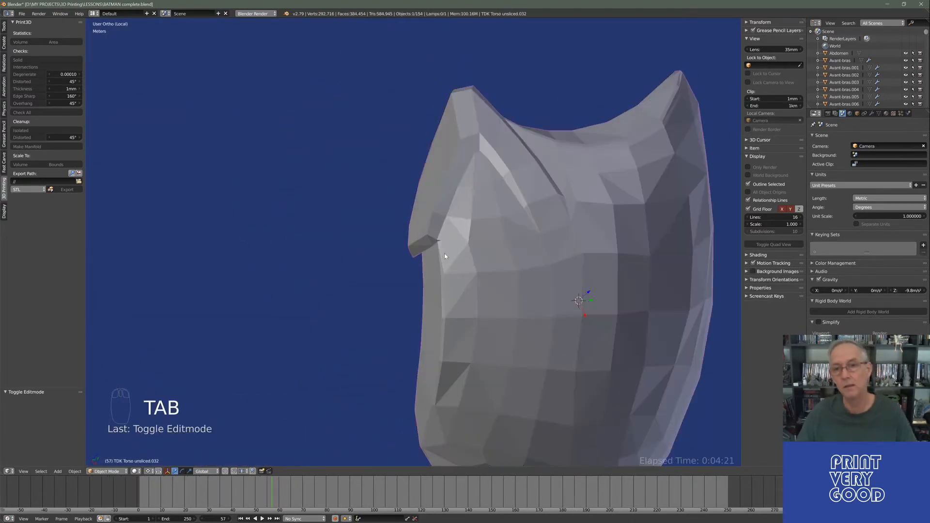
Centre on the whole shoulder plate and leave local view to bring back the full suit.
scroll(469, 265, "down", 3)
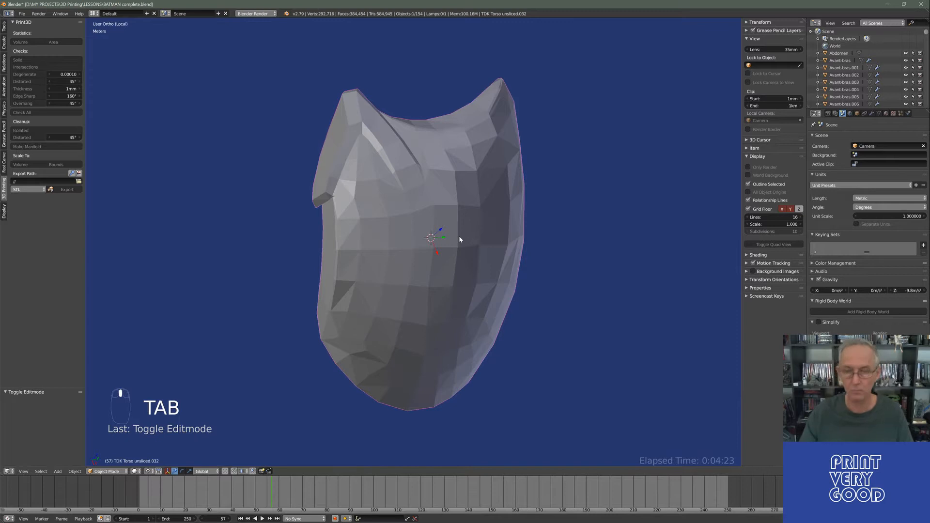
key("KP_Decimal")
middle_click_drag(459, 240, 398, 219)
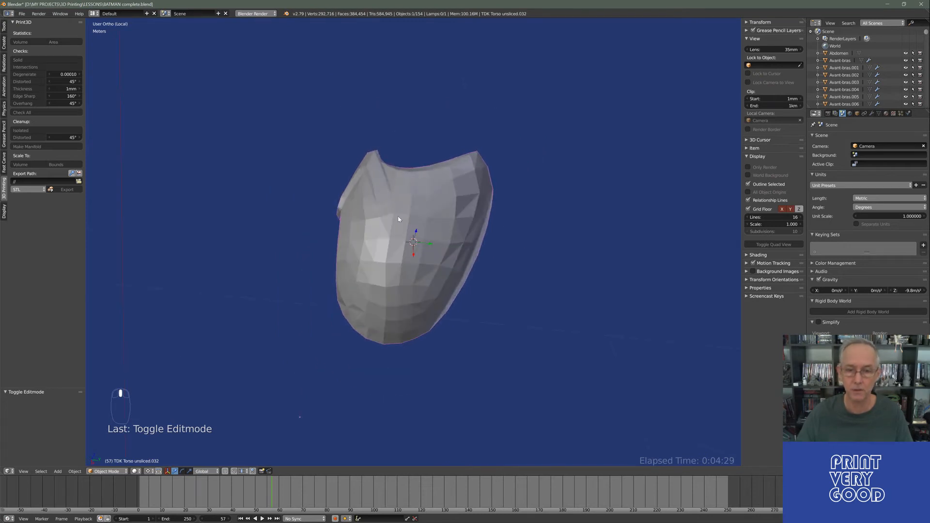
key("KP_Divide")
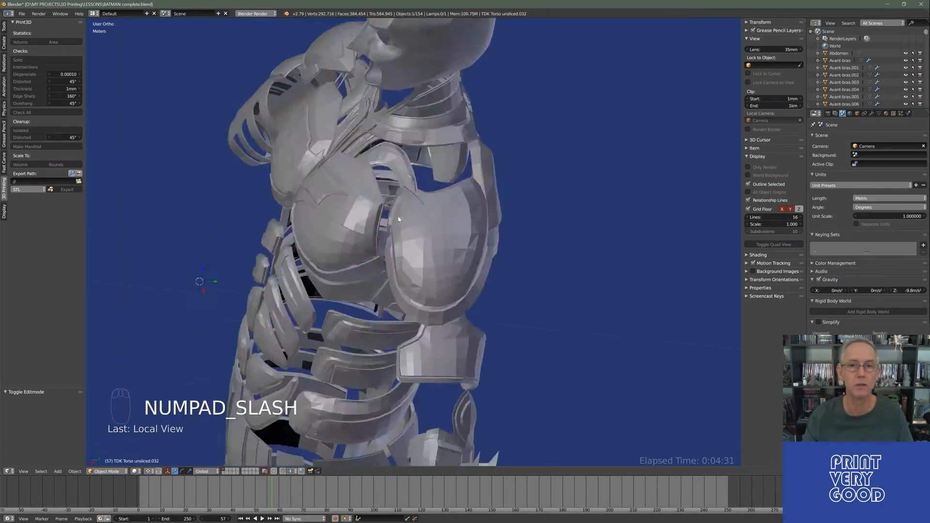
Select the curved lower abdominal side plate and isolate it in local view with its hollow side visible.
scroll(412, 196, "down", 2)
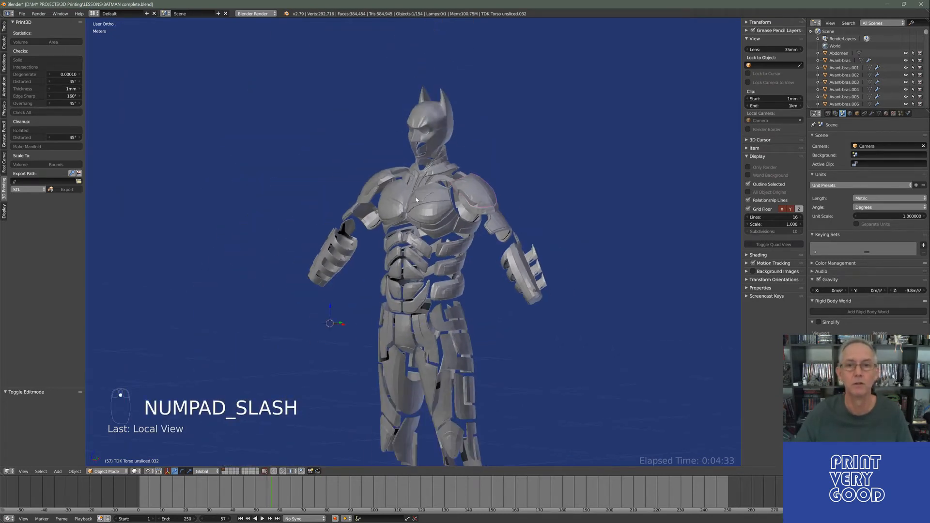
middle_click_drag(413, 197, 391, 286)
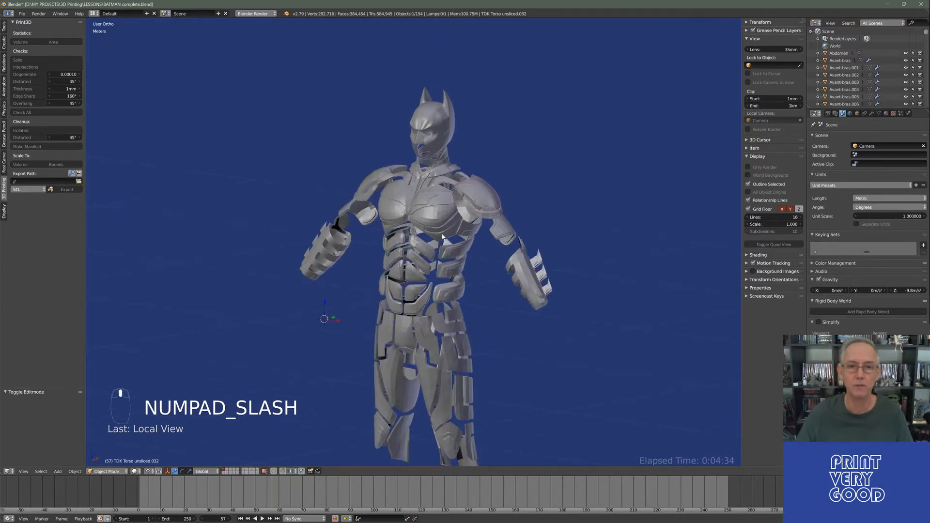
right_click(381, 290)
key("KP_Divide")
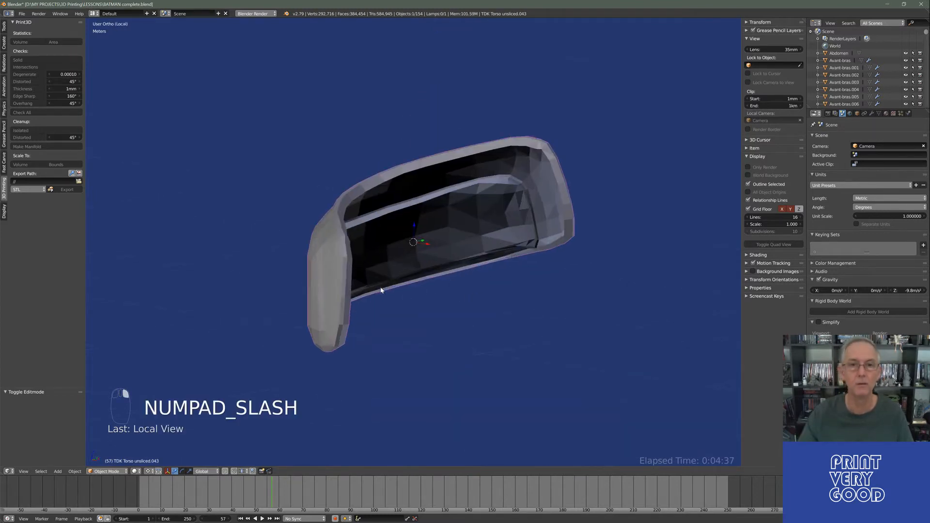
middle_click_drag(381, 290, 350, 240)
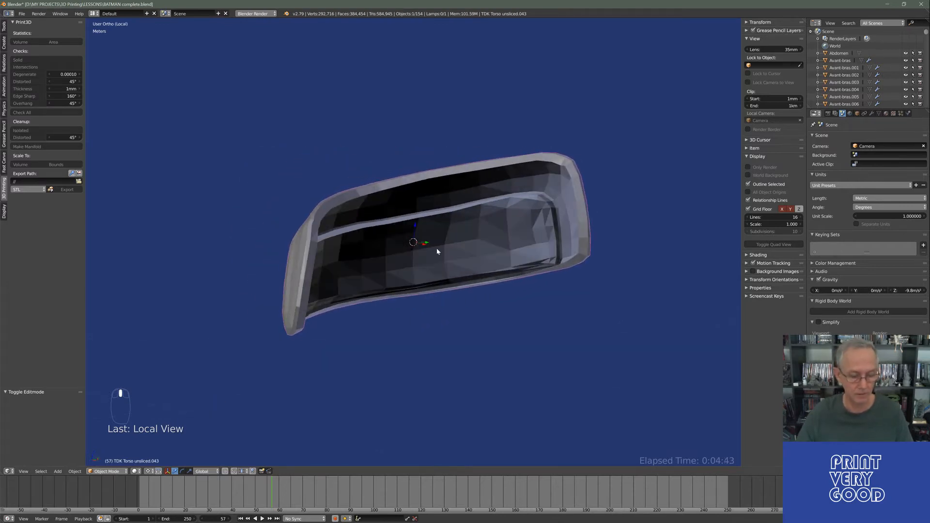
In edit mode, select a strip of six adjoining triangular faces on the plate's inner surface.
key("Tab")
right_click(500, 222)
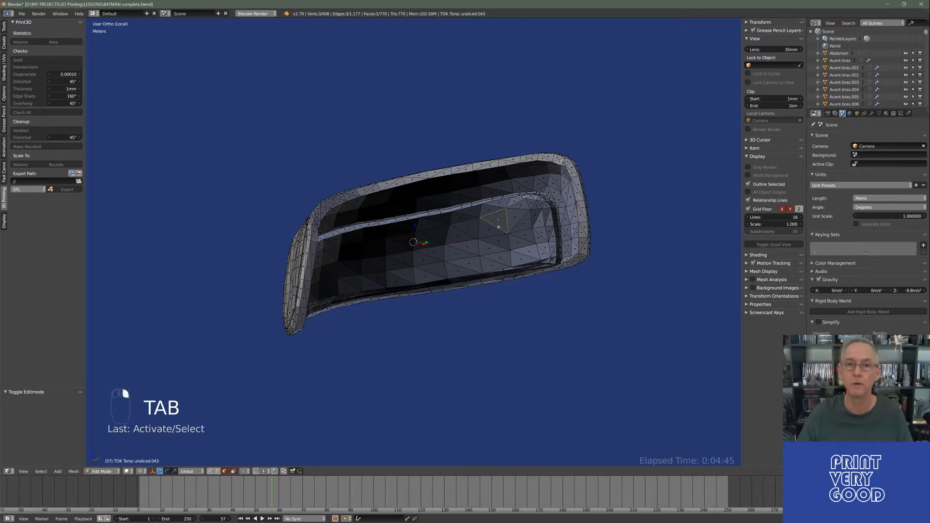
middle_click_drag(500, 223, 487, 241)
right_click(490, 234, "shift")
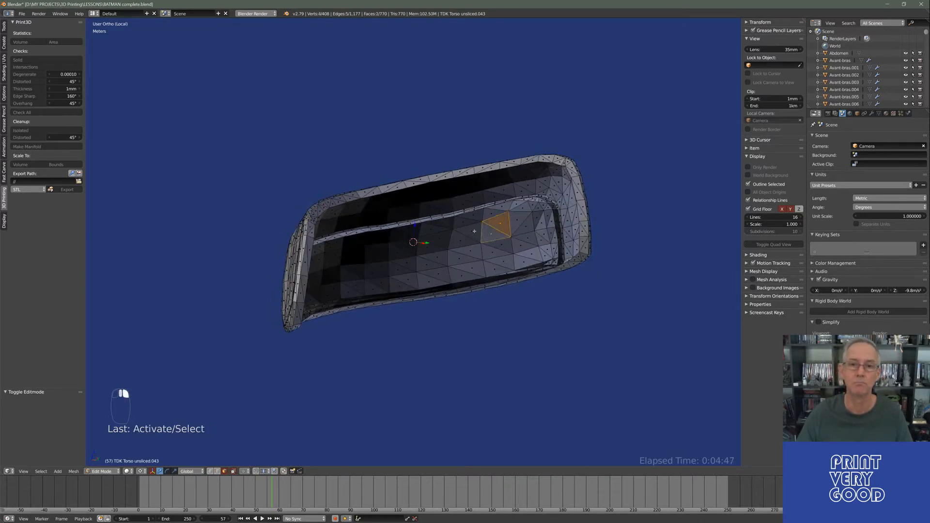
right_click(467, 237, "shift")
right_click(445, 242, "shift")
right_click(429, 245, "shift")
middle_click_drag(470, 273, 473, 314)
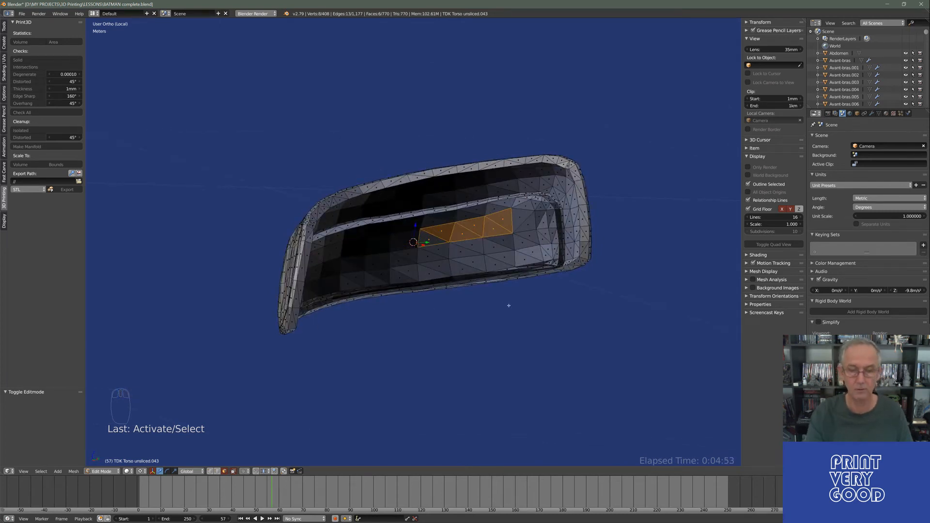
Invert the selection to hide every face outside the strip, and select one of the remaining faces.
key("ctrl+i")
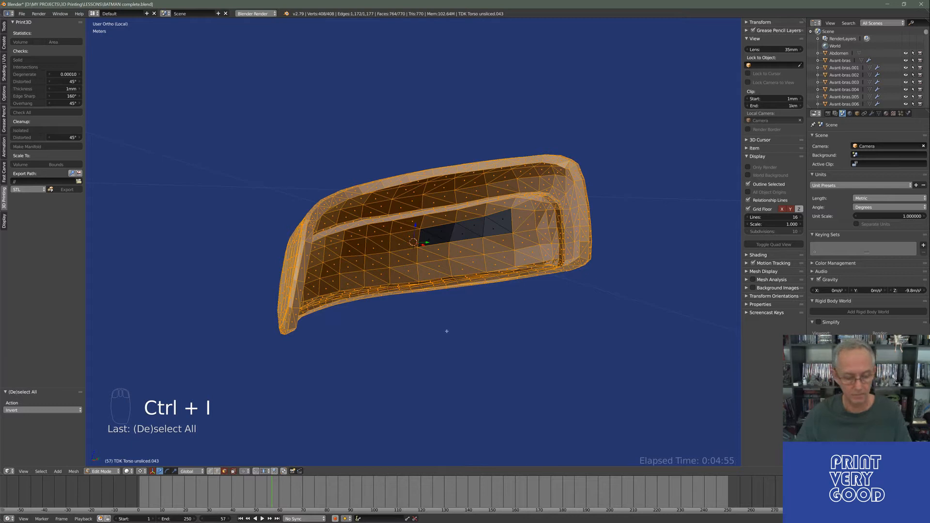
key("h")
middle_click_drag(544, 312, 426, 242)
right_click(316, 211)
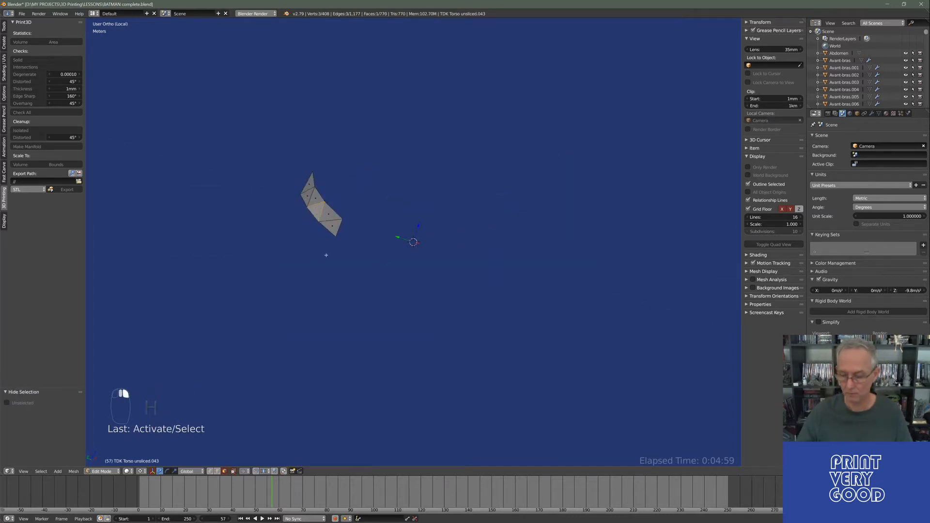
Centre on the selected face, view the isolated strip from several angles, and reveal all hidden faces of the plate.
key("KP_Decimal")
scroll(334, 237, "down", 5)
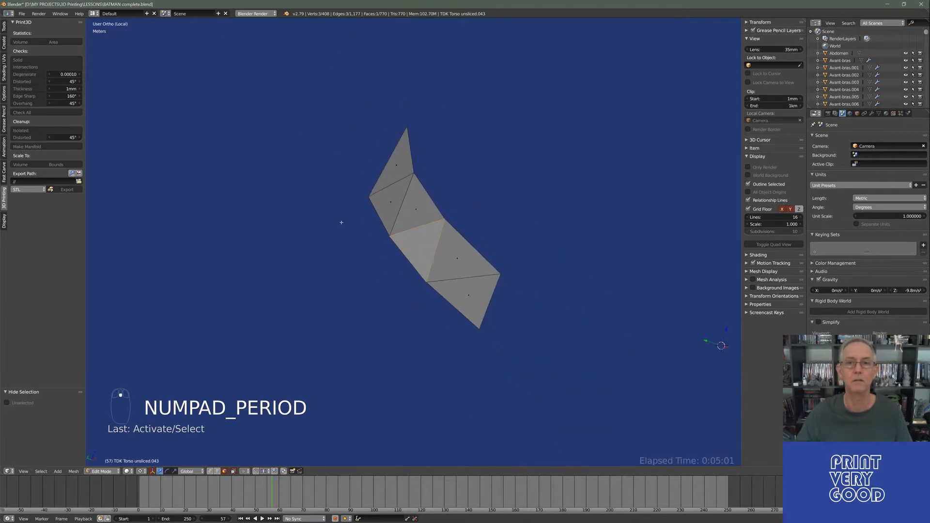
middle_click_drag(340, 222, 376, 254)
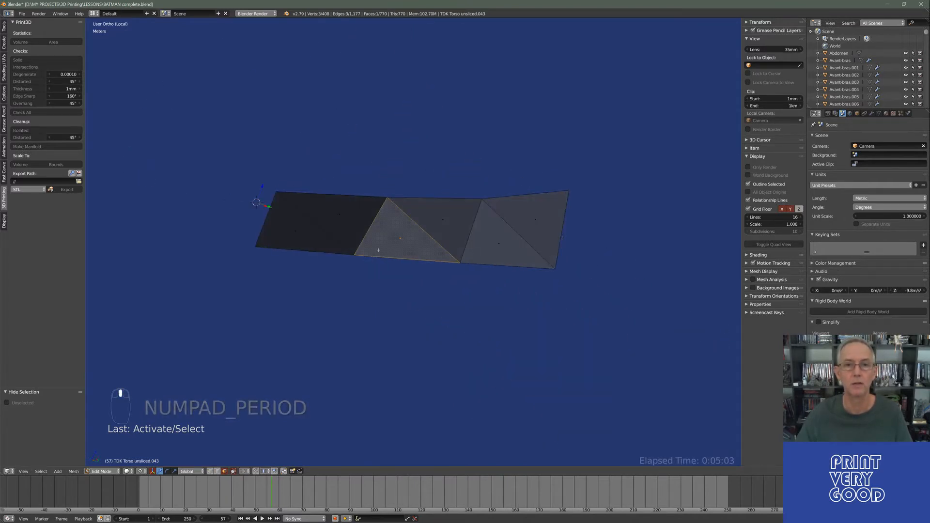
middle_click_drag(266, 247, 330, 290)
key("alt+h")
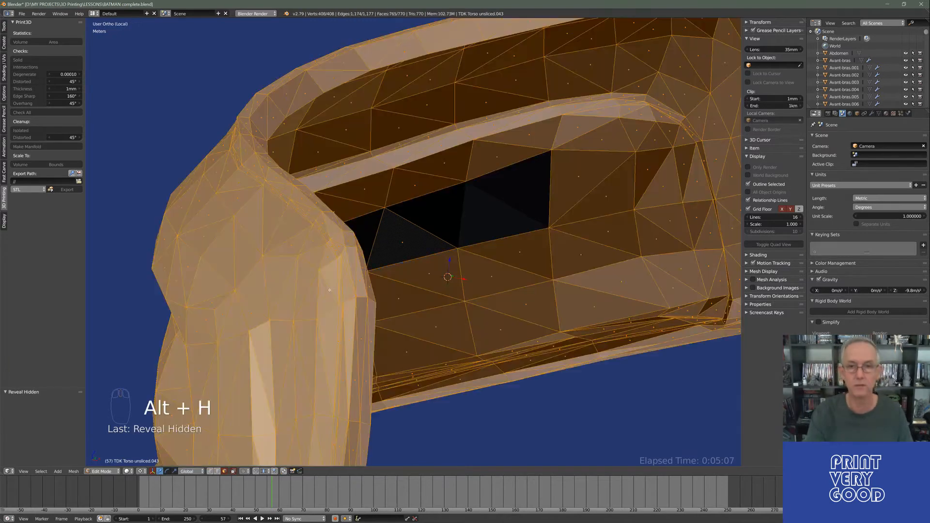
scroll(329, 289, "down", 4)
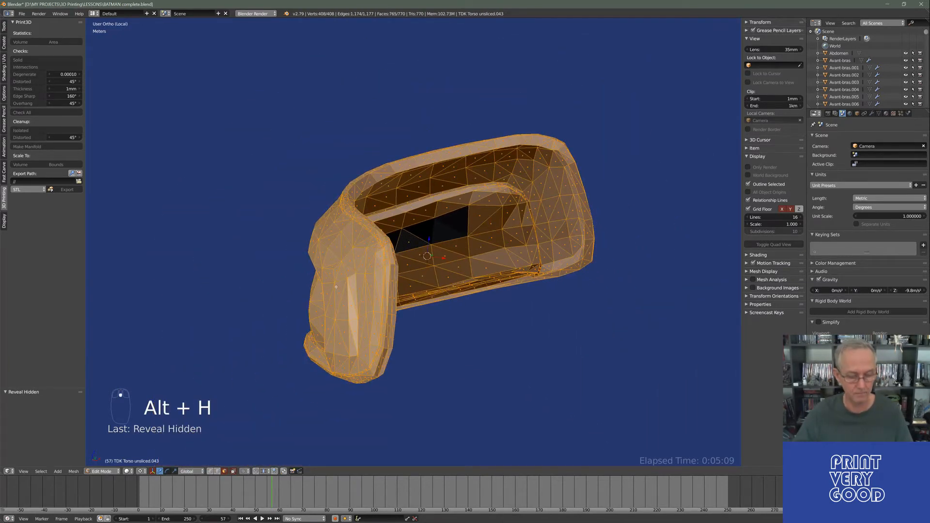
Leave edit mode and local view to bring back the full suit.
key("Tab")
middle_click_drag(336, 286, 485, 314)
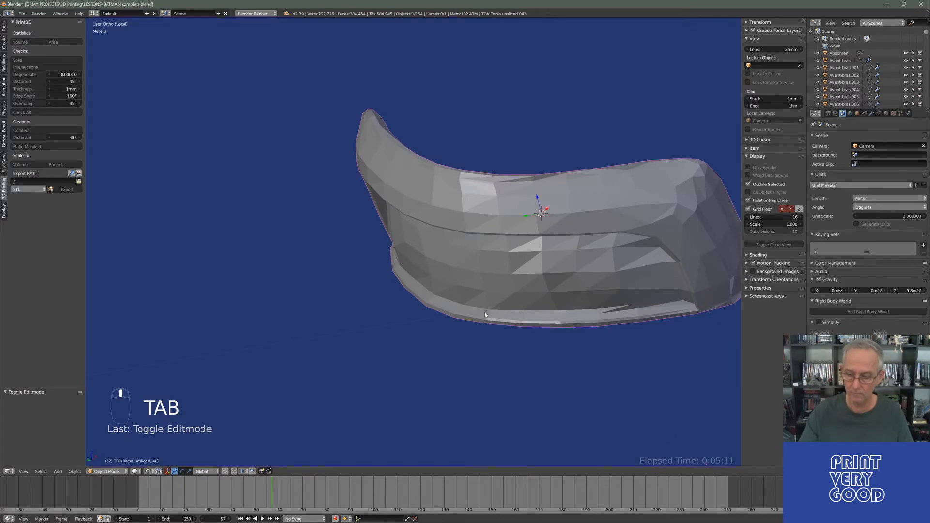
key("KP_Divide")
scroll(496, 301, "up", 1)
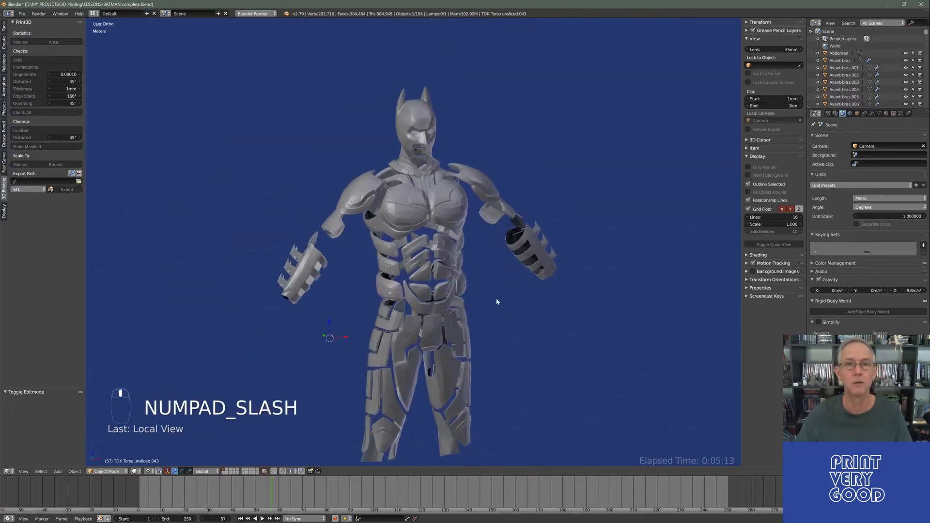
Examine the full suit from the front and back, including the inner sides of the abdominal plates.
middle_click_drag(496, 301, 384, 302)
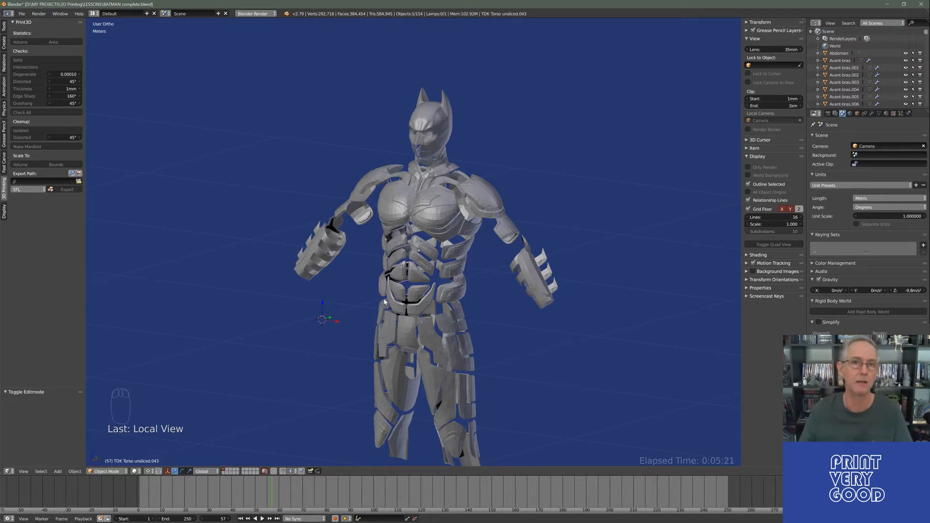
middle_click_drag(398, 259, 477, 271)
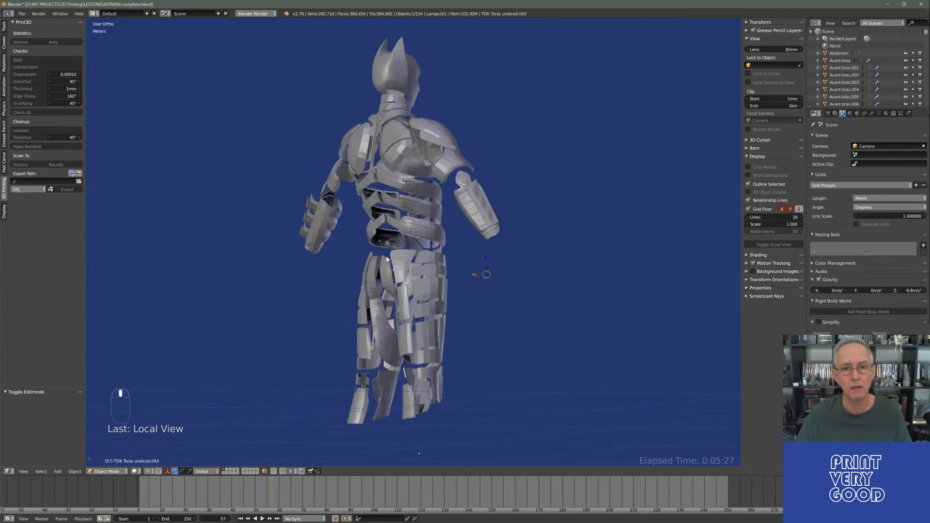
scroll(316, 256, "up", 4)
middle_click_drag(341, 245, 441, 233)
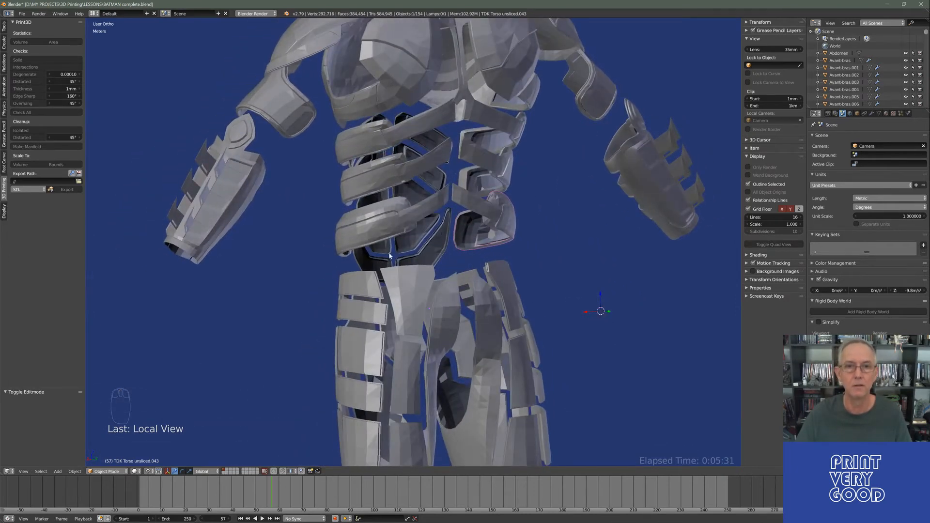
middle_click_drag(428, 151, 457, 231)
scroll(521, 211, "down", 6)
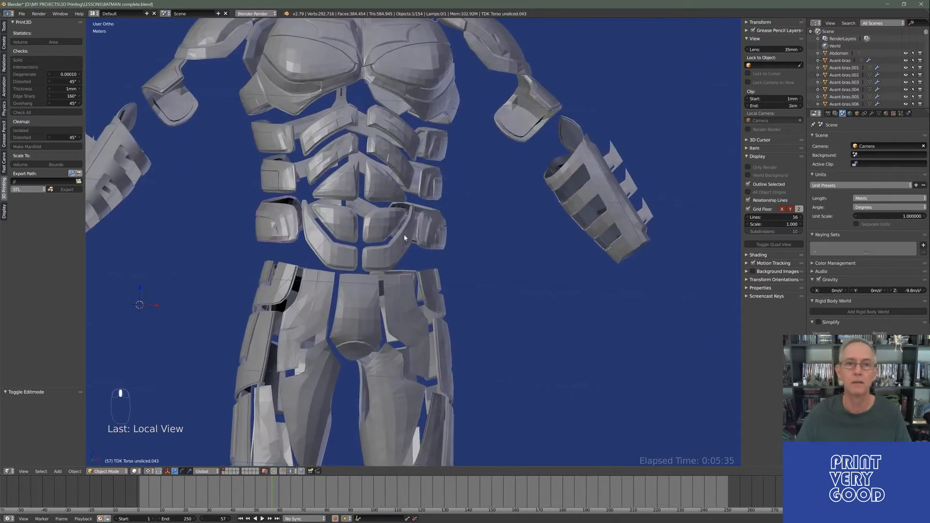
scroll(435, 252, "down", 1)
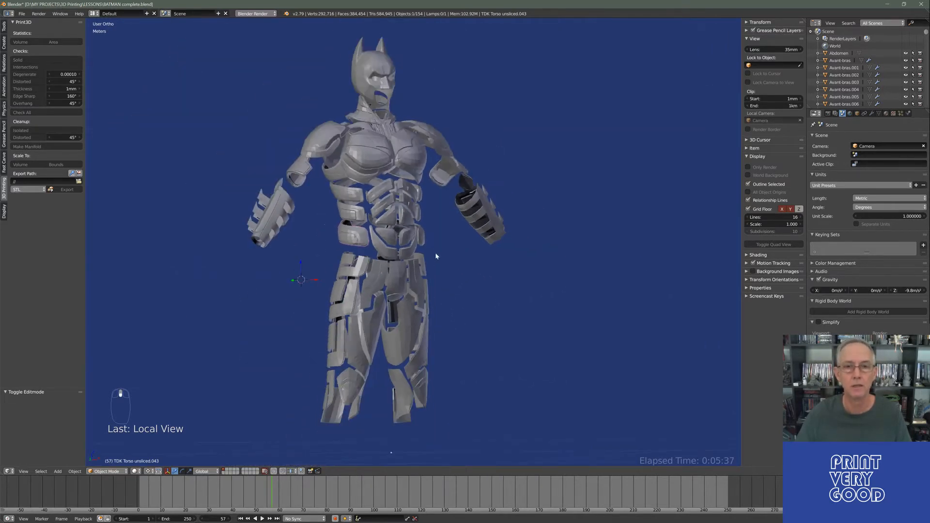
middle_click_drag(436, 255, 363, 262)
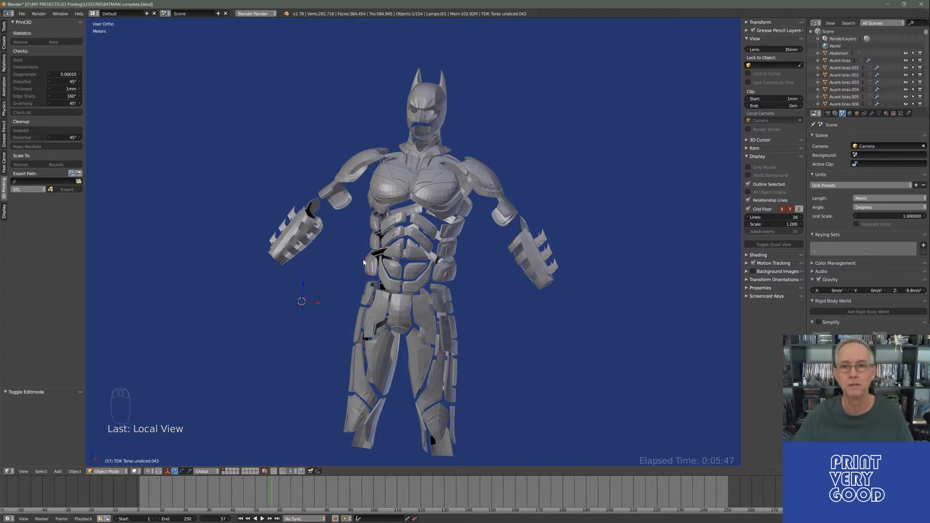
Select the overlapping dark plates seen behind the upper hip and isolate them in local view.
middle_click_drag(398, 350, 380, 320)
scroll(390, 275, "up", 3)
right_click(362, 335)
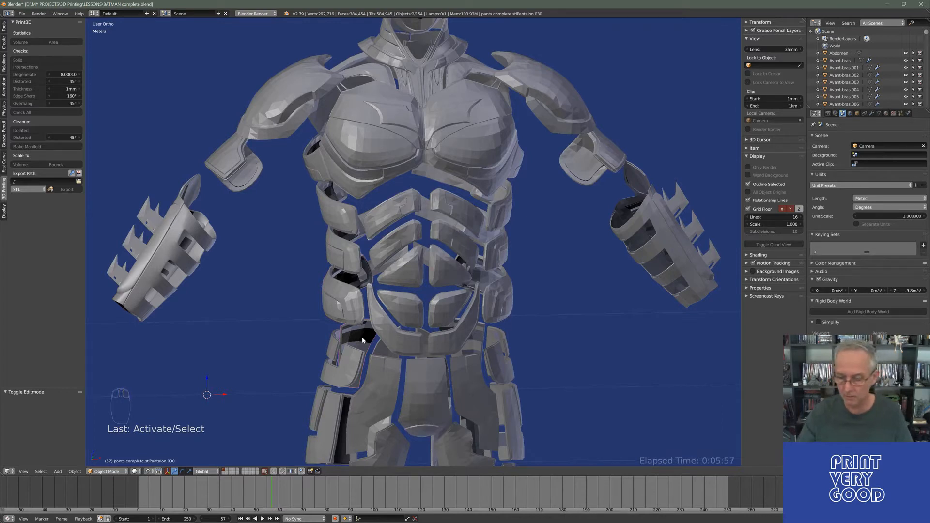
key("KP_Divide")
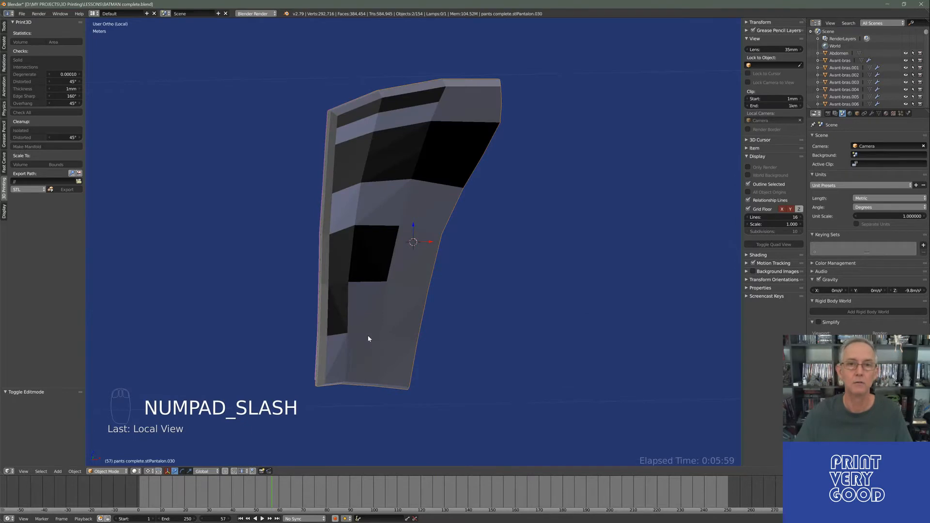
Enter edit mode on the overlapping plate pants complete.stlPantalon.031 and select a dark triangular face on its inner surface.
middle_click_drag(369, 339, 459, 173)
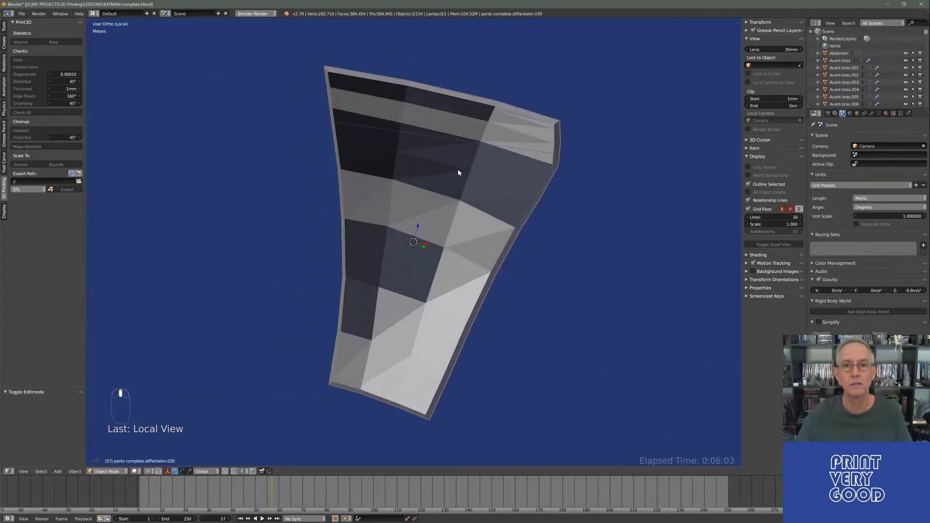
middle_click_drag(302, 254, 402, 213)
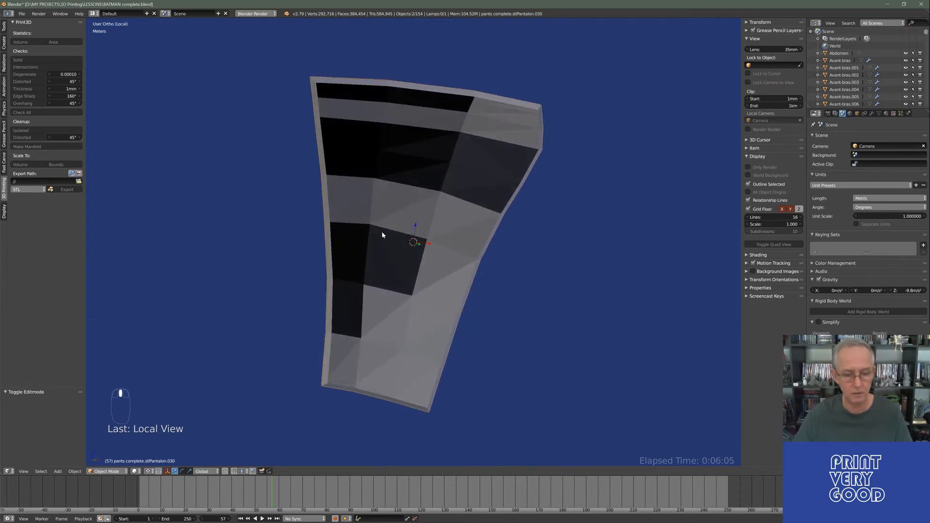
key("Tab")
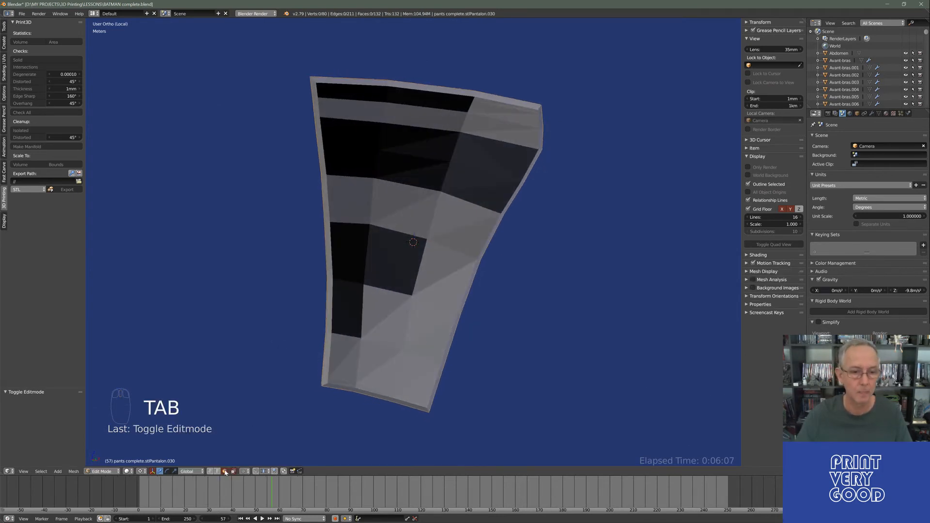
key("Tab")
key("Tab")
middle_click_drag(461, 186, 664, 248)
right_click(471, 154)
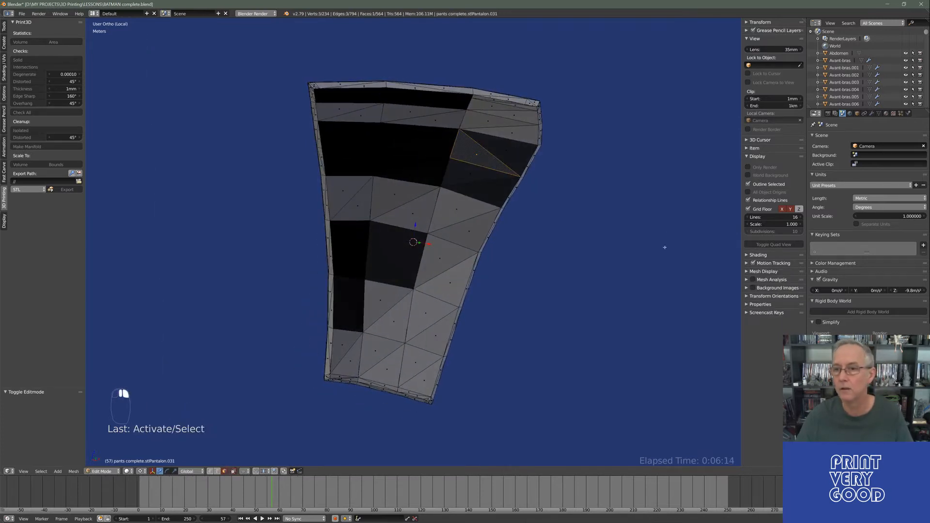
Turn on the display of face normals for the plate and view them from the side.
left_click(746, 255)
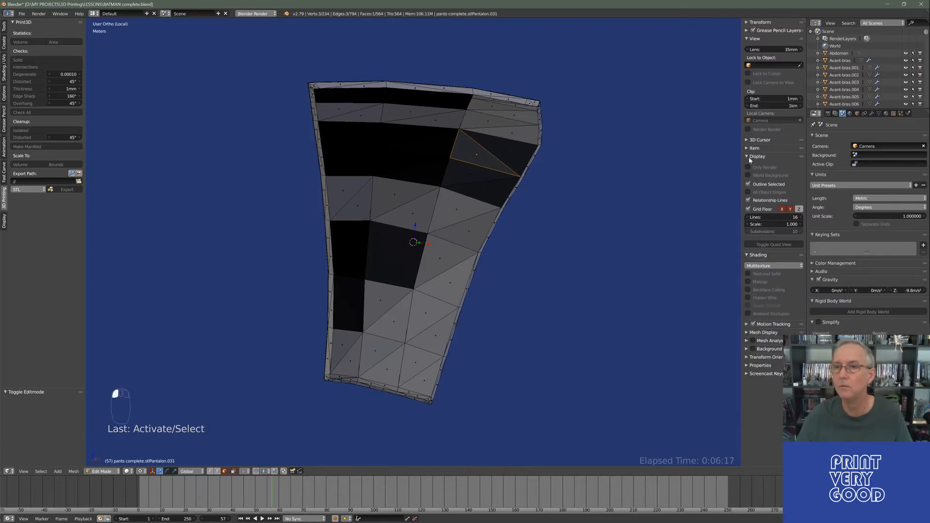
left_click(747, 333)
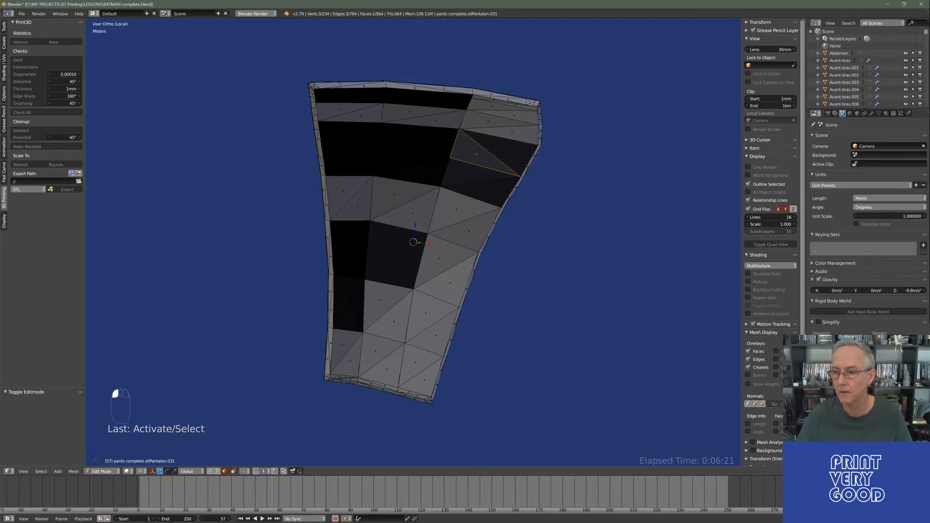
scroll(770, 243, "down", 1)
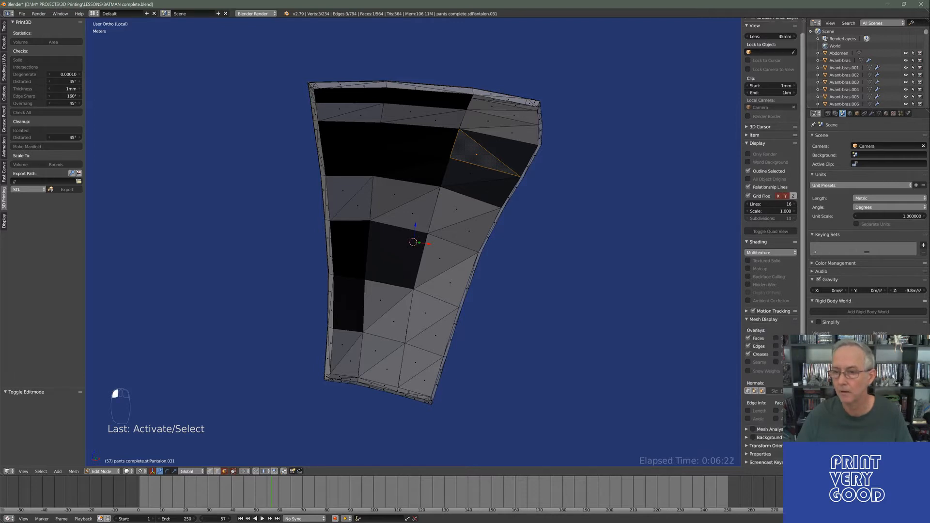
left_click(762, 391)
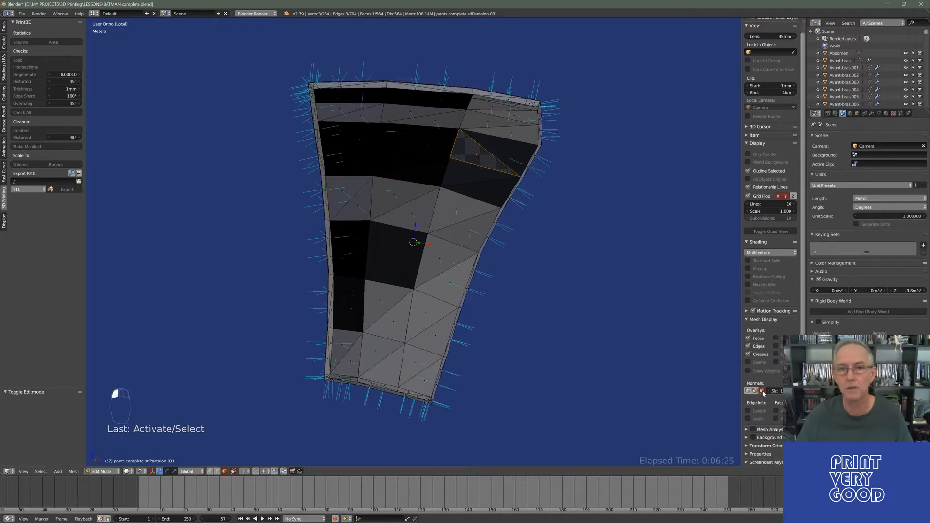
middle_click_drag(434, 201, 464, 262)
Set the display size of the face normals to 1 and view the plate's inner side.
left_click(774, 390)
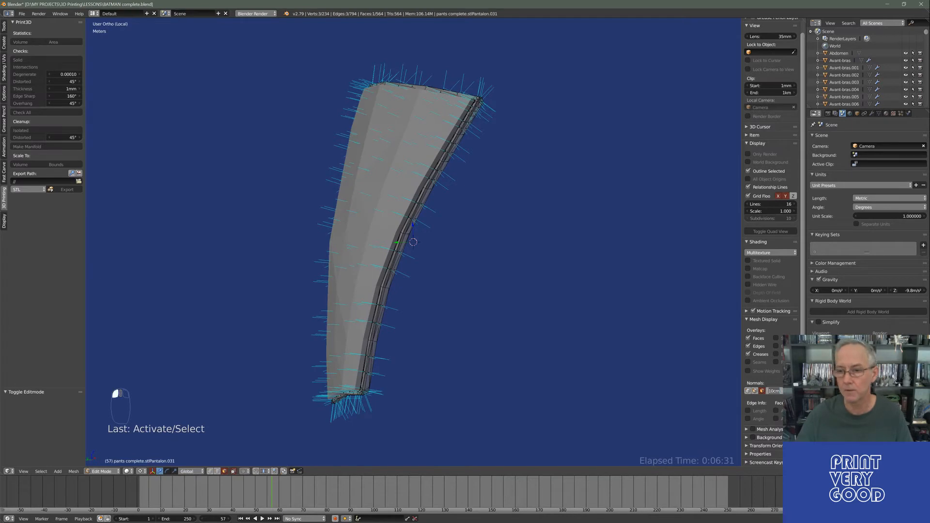
type("1")
key("Return")
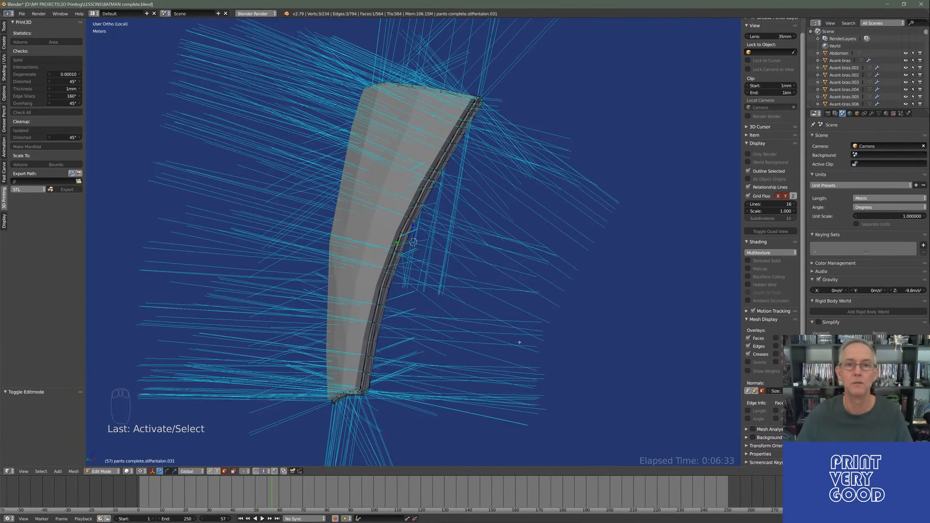
middle_click_drag(519, 343, 426, 264)
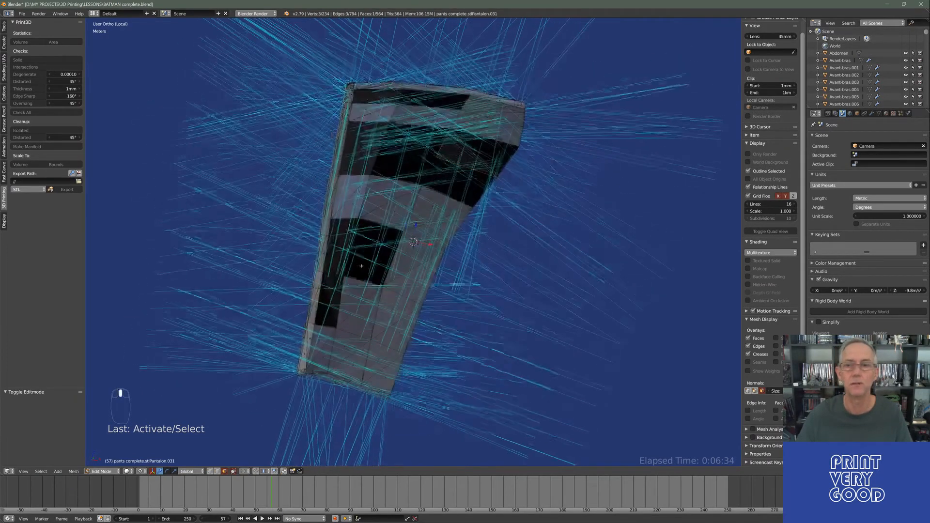
Set the display size of the face normals to 0.1.
left_click(774, 391)
type("0.1")
key("Return")
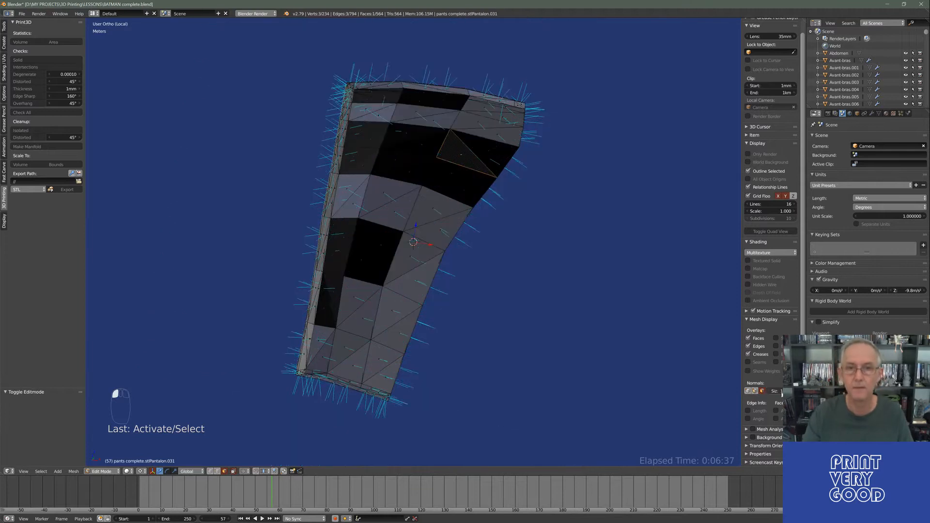
Select a triangular face in the light band near the plate's upper edge and examine the normals on both sides.
middle_click_drag(328, 222, 375, 172)
scroll(430, 202, "up", 2)
right_click(375, 169)
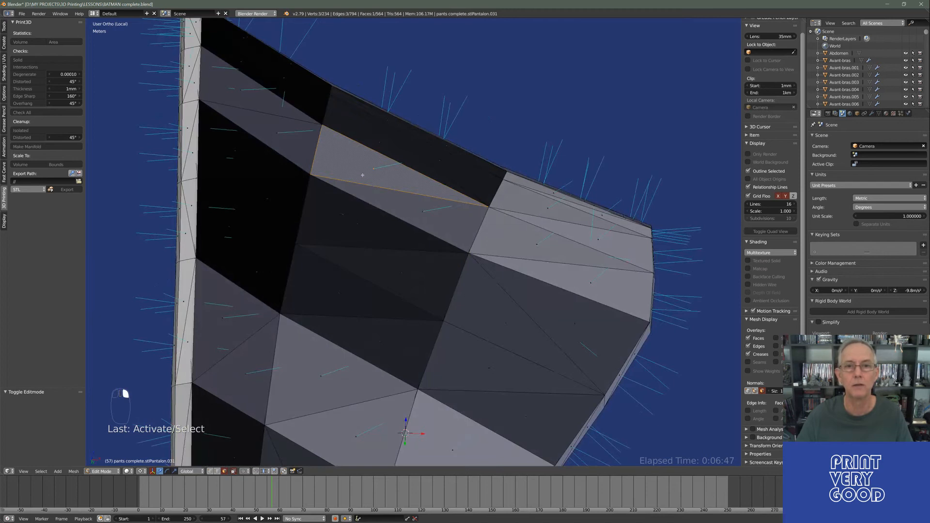
middle_click_drag(343, 212, 399, 267)
middle_click_drag(371, 159, 390, 271)
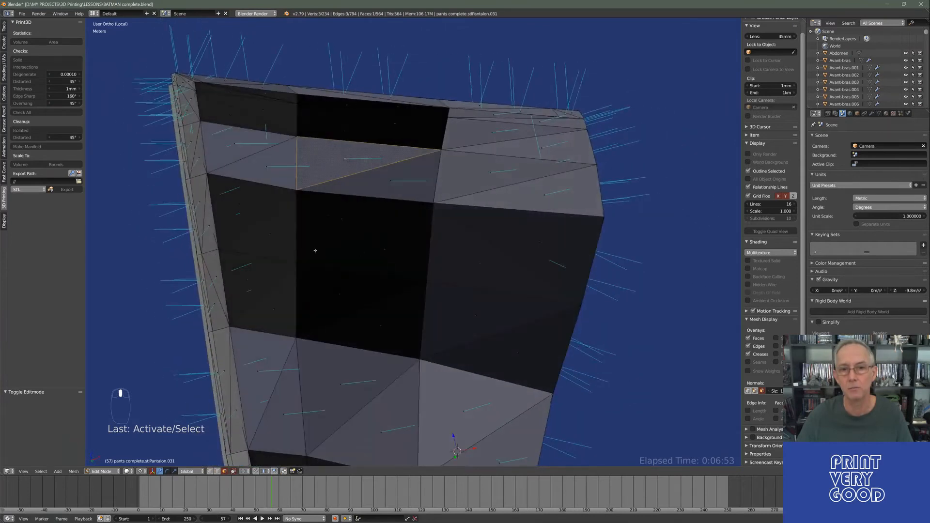
middle_click_drag(315, 250, 291, 196)
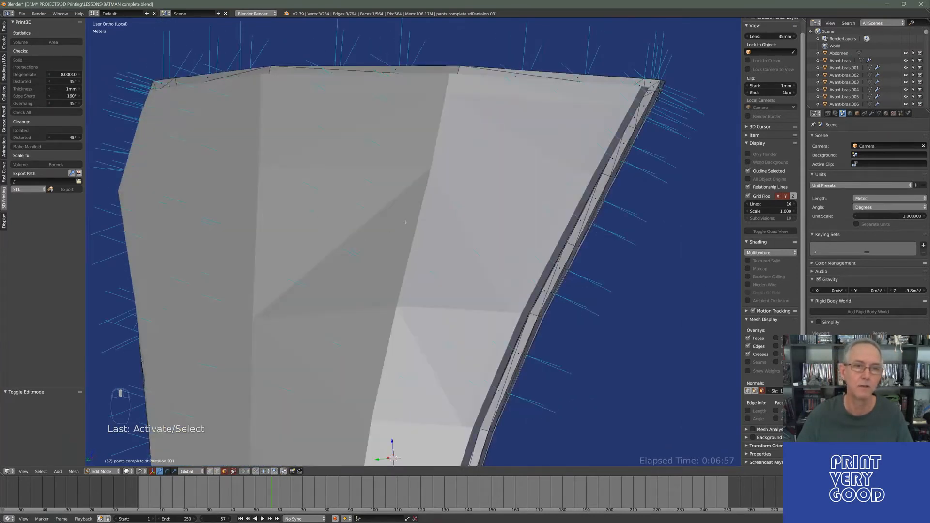
mouse_move(406, 221)
middle_mouse_down()
mouse_move(339, 181)
mouse_move(408, 228)
mouse_move(480, 256)
middle_mouse_up()
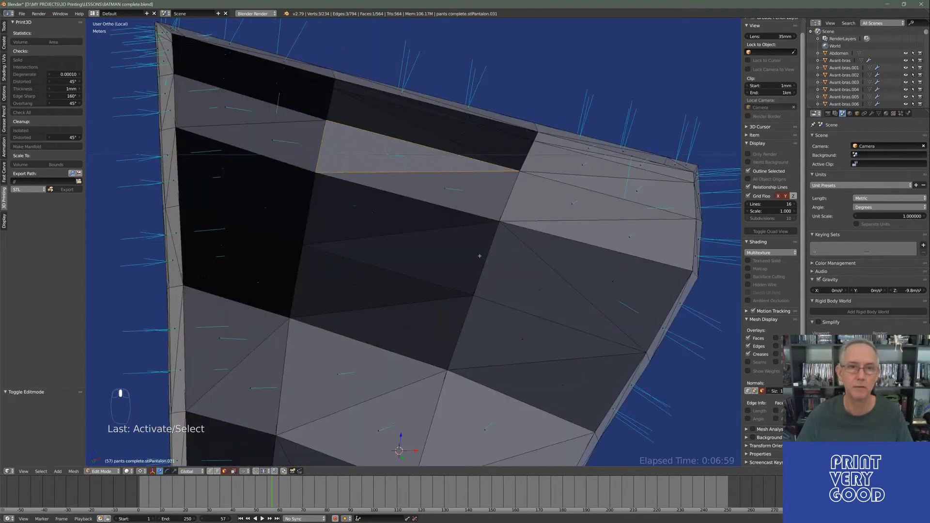
Leave edit mode with the whole plate in view.
scroll(479, 256, "down", 6)
middle_click_drag(369, 310, 409, 286)
key("Tab")
Move the selected plate 5.59 cm along X, away from the plate it overlaps.
left_click_drag(444, 305, 530, 265)
middle_click_drag(380, 299, 376, 204)
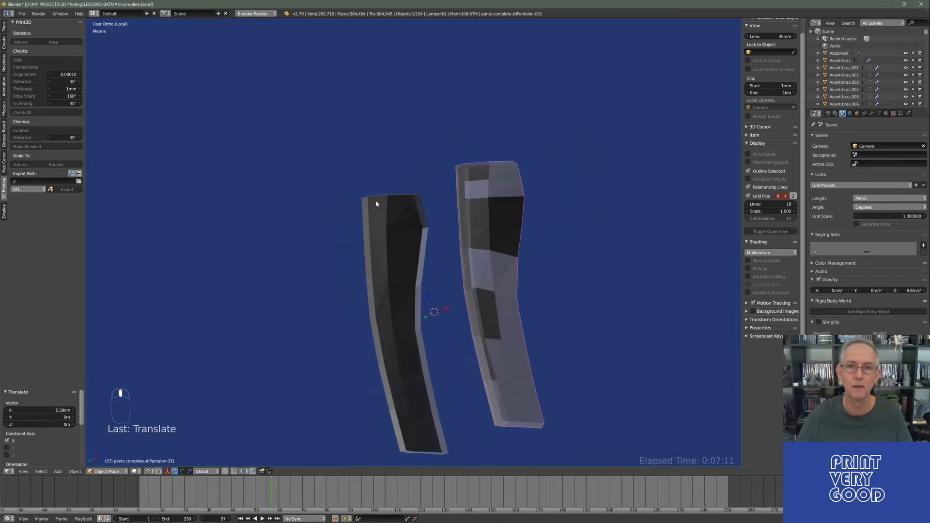
middle_click_drag(336, 343, 363, 230)
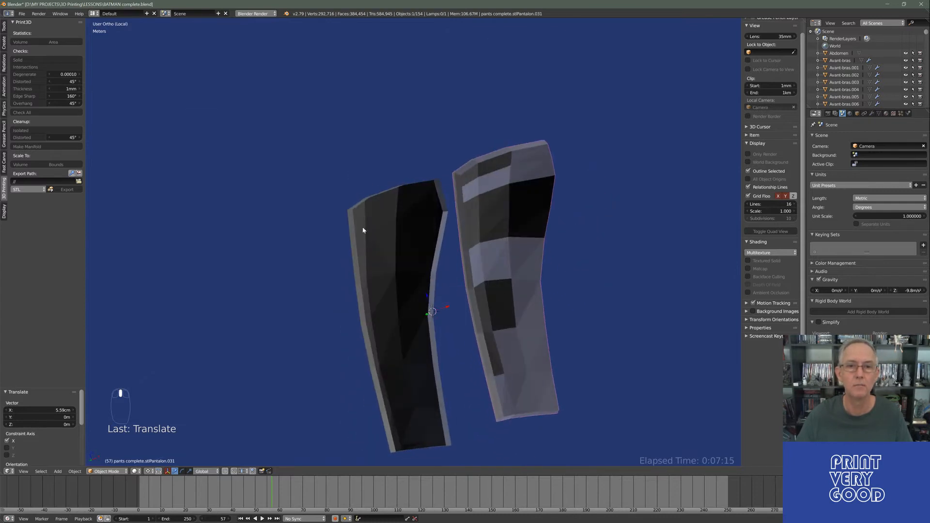
Compare the inner and outer surfaces of the two separated plates, and undo the move.
middle_click_drag(367, 283, 430, 254)
middle_click_drag(356, 310, 382, 266)
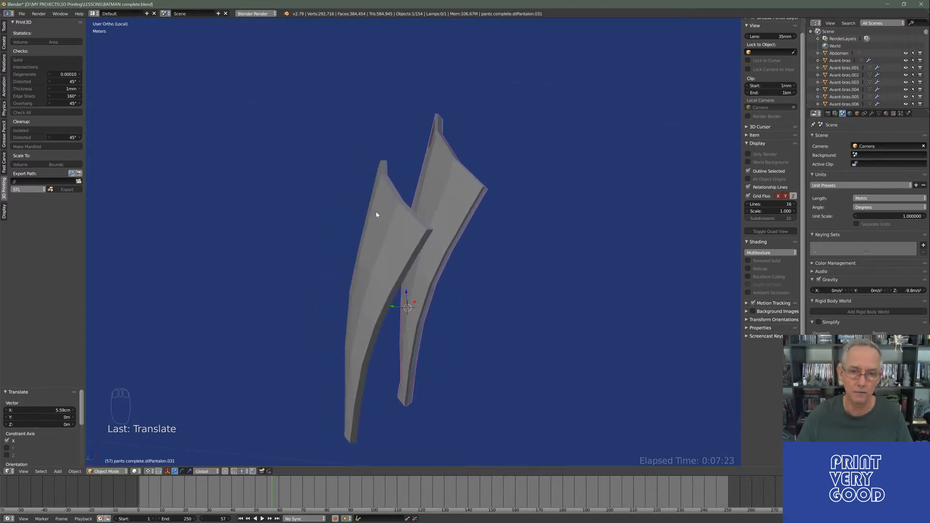
middle_click_drag(465, 180, 378, 275)
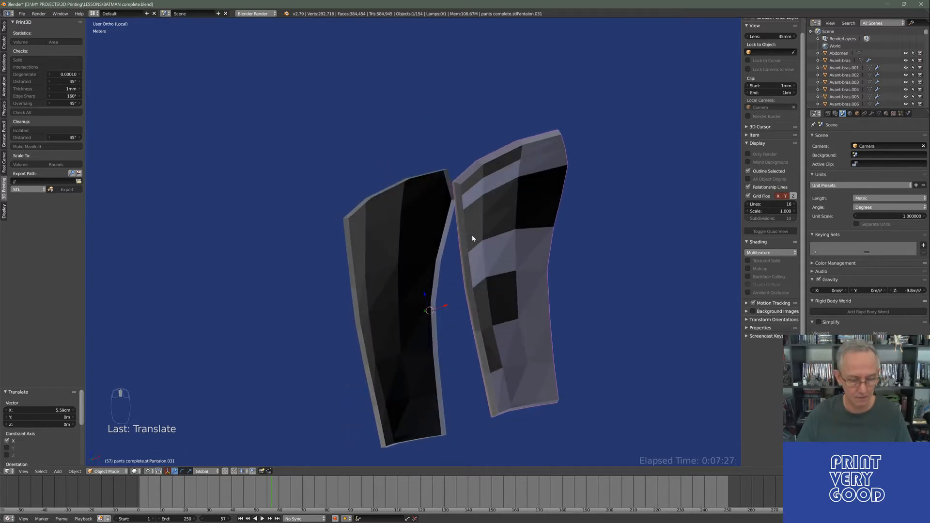
key("ctrl+z")
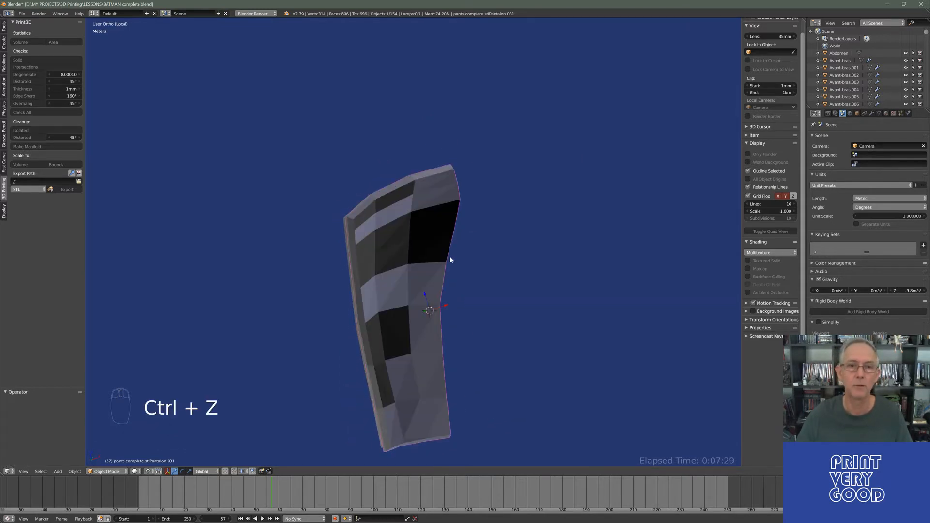
Select the other overlapping plate, try moving it along Y to compare the two separated plates, and undo the move.
middle_click_drag(451, 259, 411, 196)
right_click(412, 196)
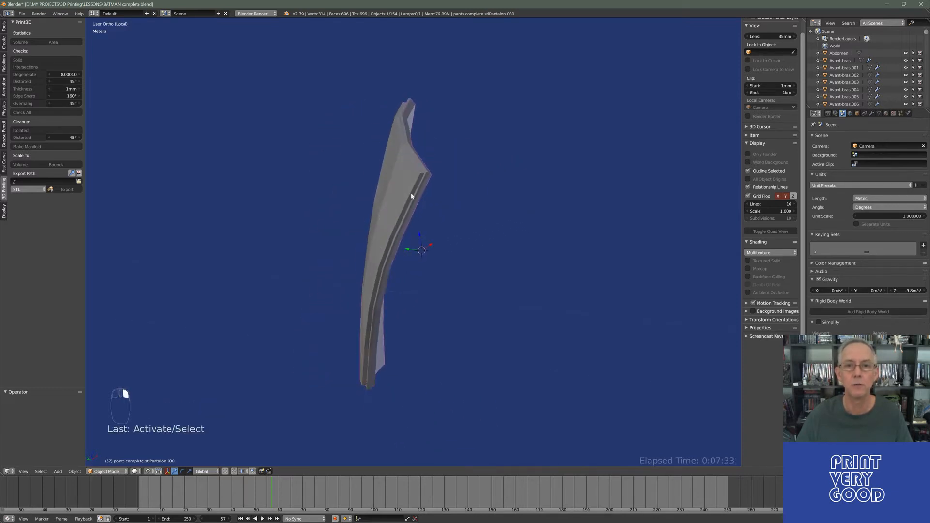
middle_click_drag(386, 276, 426, 184)
middle_click_drag(414, 261, 422, 262)
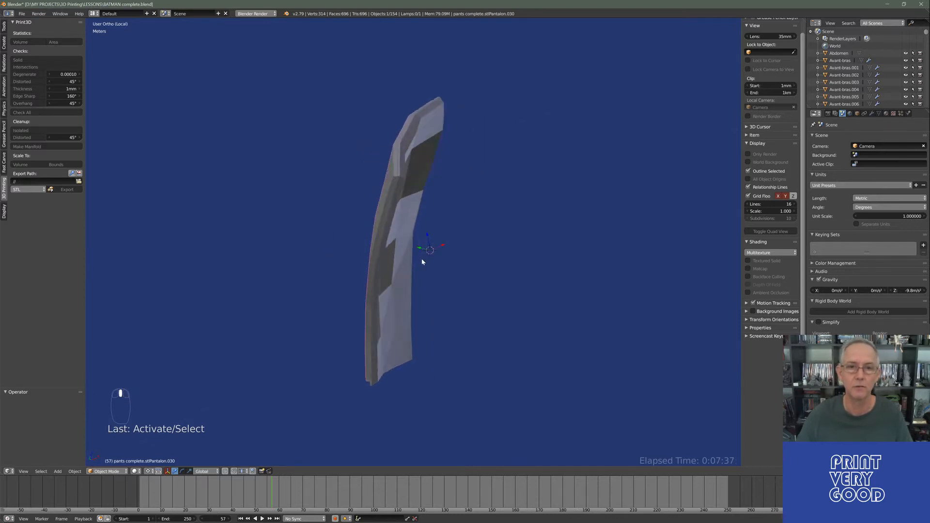
left_click_drag(416, 250, 343, 253)
middle_click_drag(343, 252, 477, 266)
key("ctrl+z")
Return from local view to the complete suit and frame the two overlapping hip plates.
key("KP_Divide")
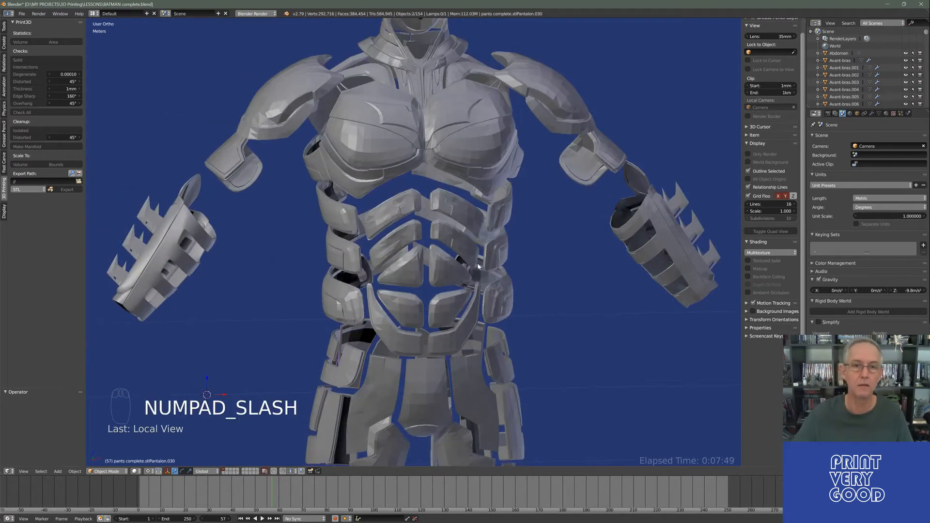
key("KP_Decimal")
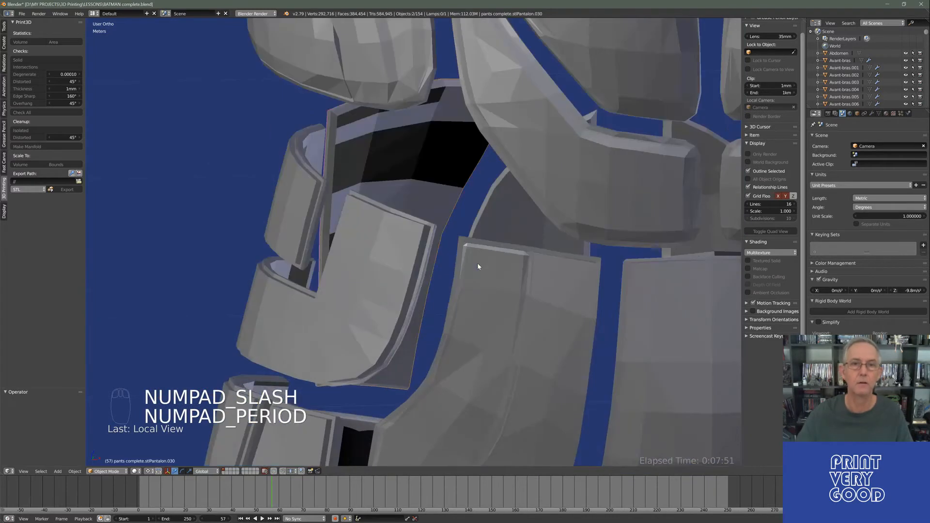
middle_click_drag(478, 263, 395, 121)
Isolate the inner overlapping hip plate in local view and open its mesh for editing.
right_click(332, 129)
key("KP_Divide")
mouse_move(432, 230)
middle_mouse_down()
mouse_move(415, 210)
mouse_move(434, 226)
middle_mouse_up()
key("Tab")
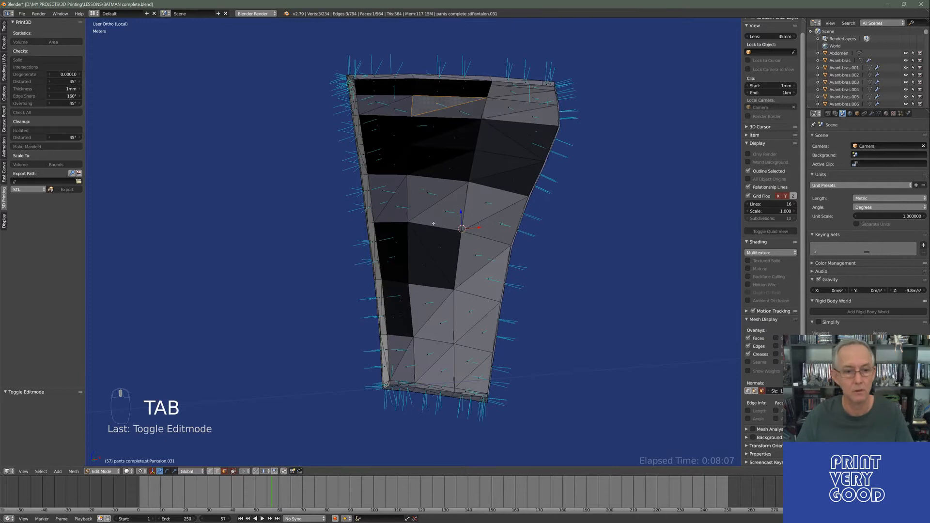
Toggle the selection of all the plate's faces on and off to compare their shading on the inner side.
middle_click_drag(438, 132, 397, 218)
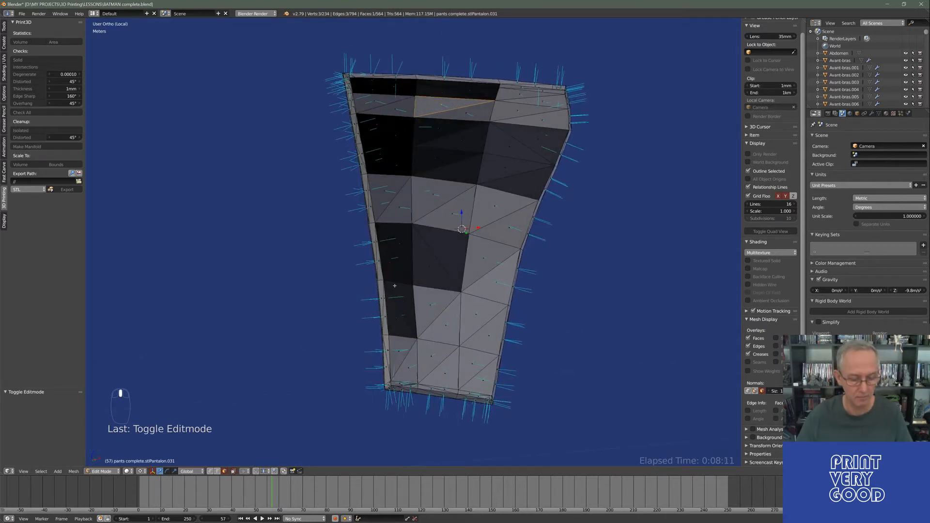
key("a")
key("a")
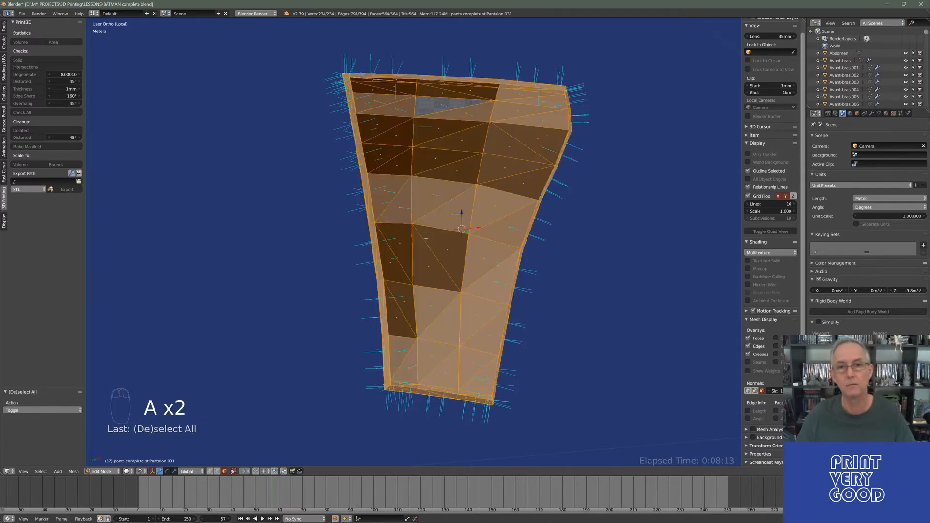
middle_click_drag(431, 243, 453, 233)
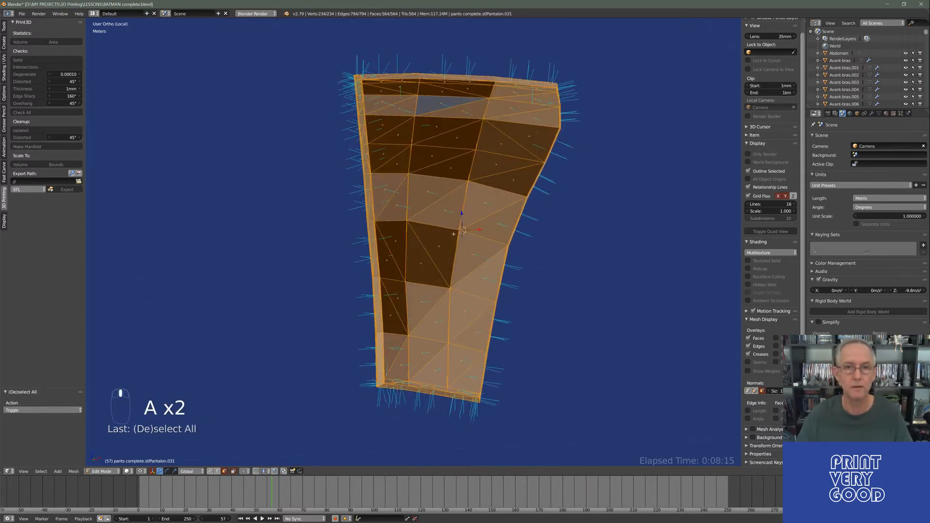
key("a")
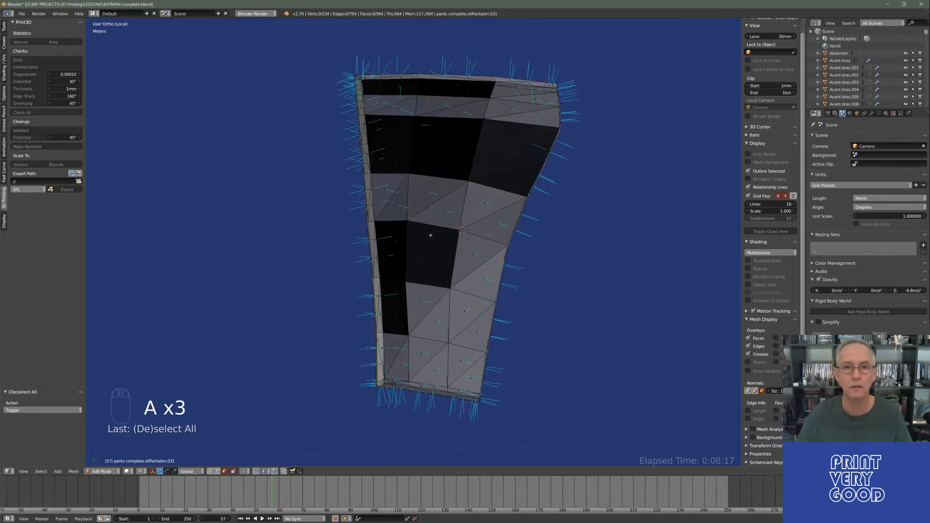
key("a")
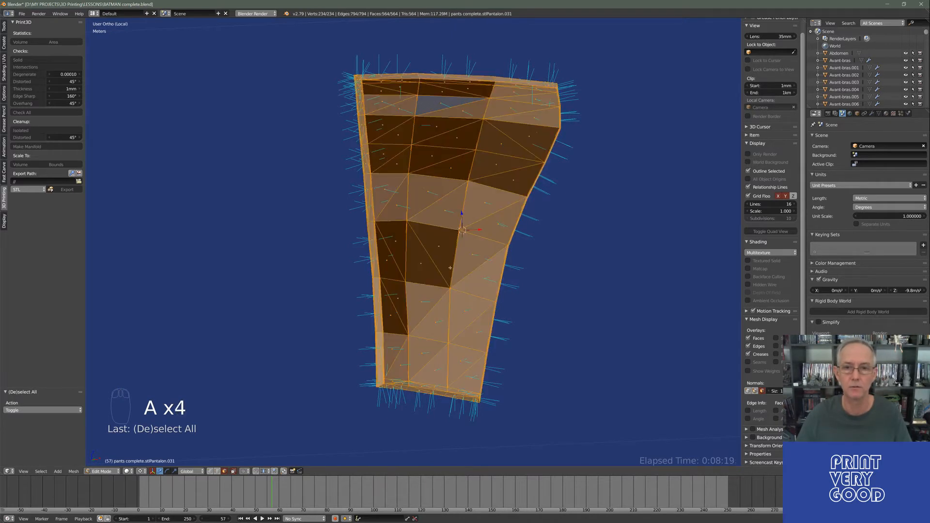
Select a single triangular face near the plate's upper edge, inspect the outer side, and select all faces again.
right_click(474, 252)
middle_click_drag(474, 253, 553, 252)
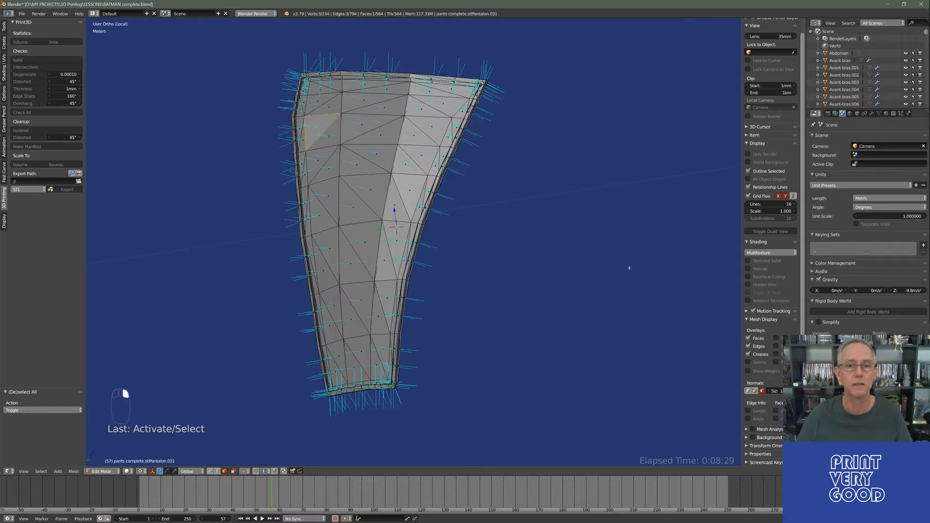
middle_click_drag(627, 266, 527, 265)
middle_click_drag(358, 256, 479, 275)
key("a")
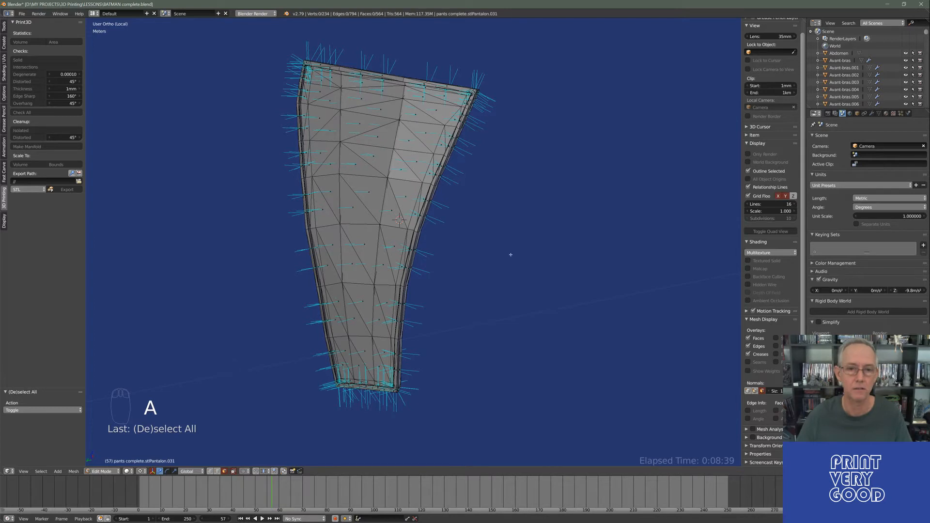
key("a")
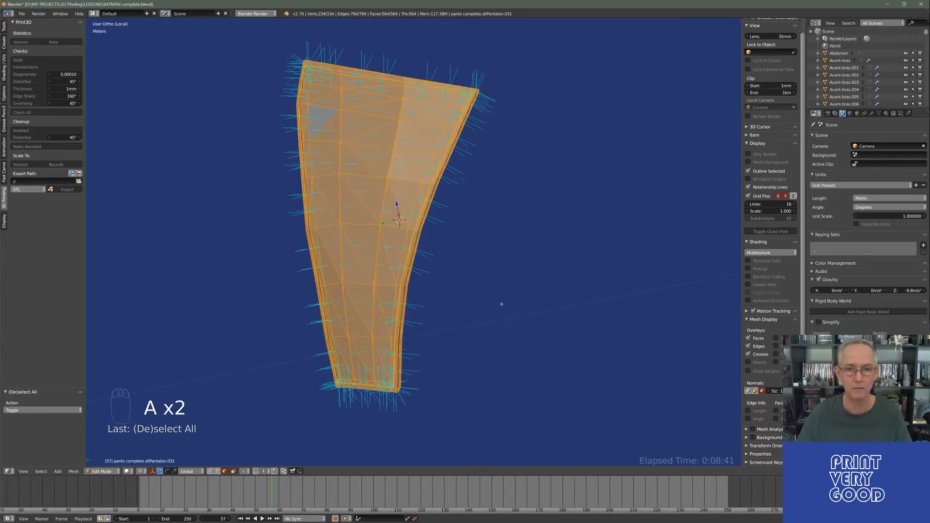
Select individual triangular faces near the outer side's upper edge and compare the normals on both sides of the plate.
middle_click_drag(501, 304, 409, 294)
middle_click_drag(469, 291, 390, 222)
right_click(387, 133)
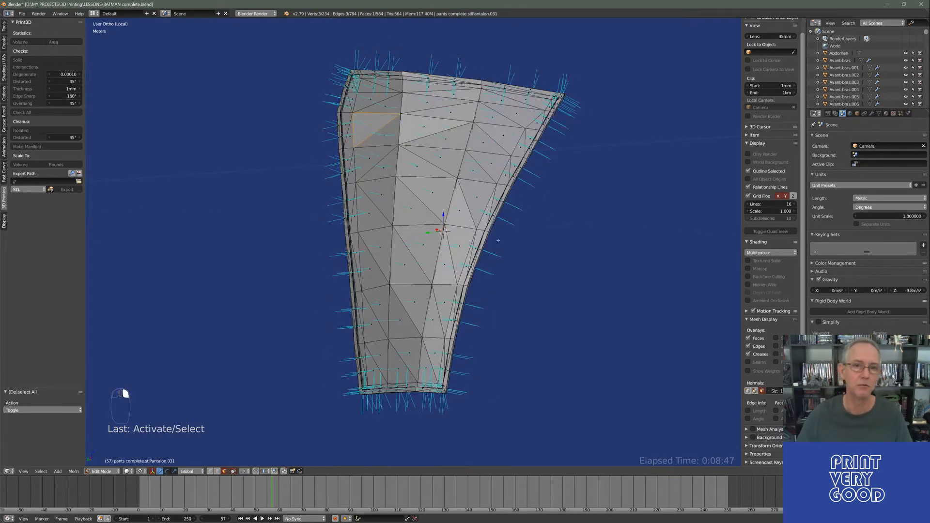
middle_click_drag(498, 241, 396, 343)
middle_click_drag(444, 377, 556, 288)
key("a")
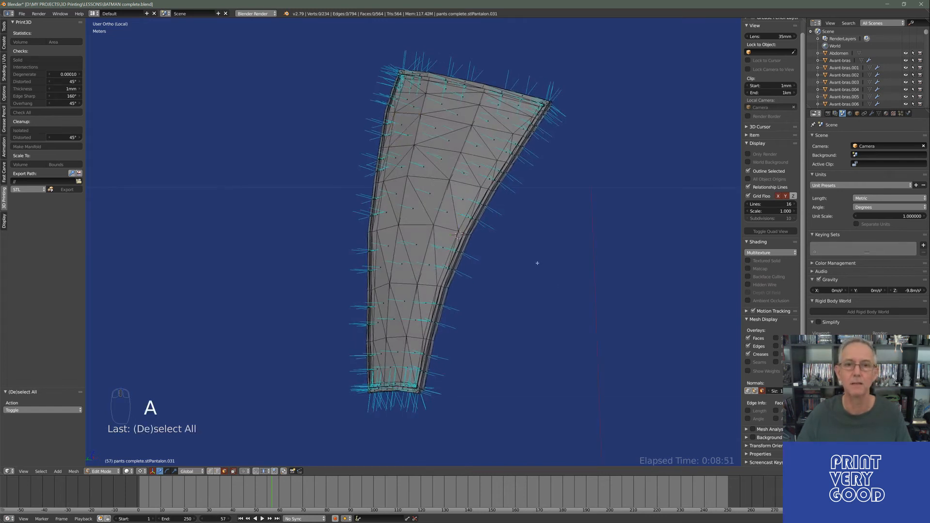
right_click(431, 130)
middle_click_drag(431, 130, 344, 227)
middle_click_drag(469, 274, 463, 271)
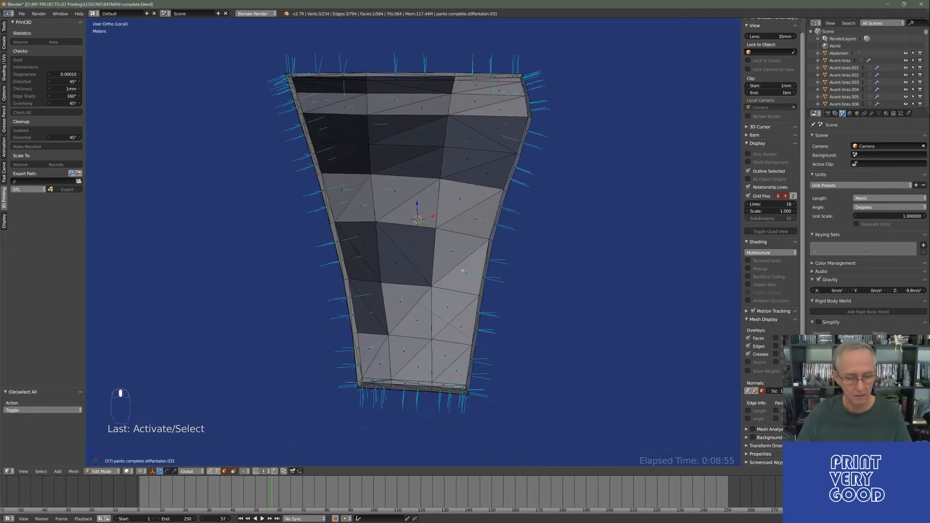
Select all the plate's faces, recalculate their normals to the outside, and leave edit mode.
key("a")
key("a")
middle_click_drag(416, 292, 305, 242)
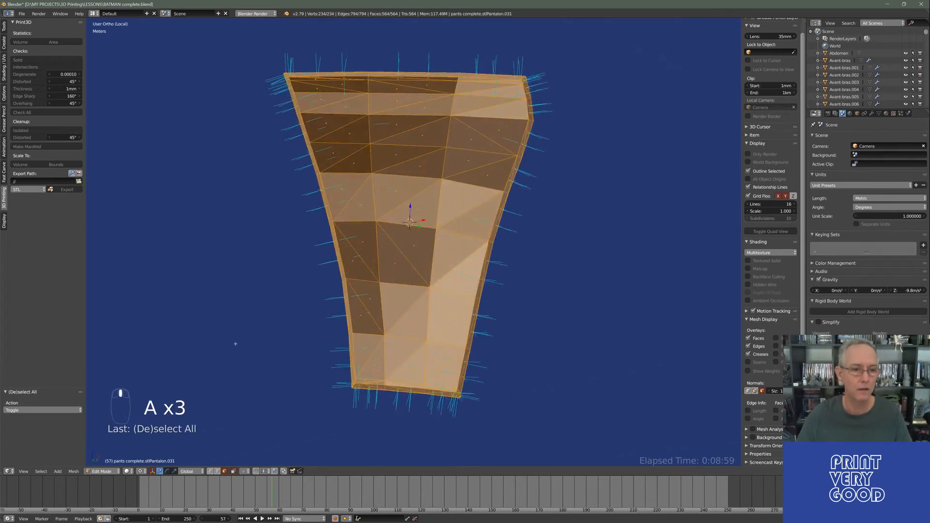
left_click(73, 471)
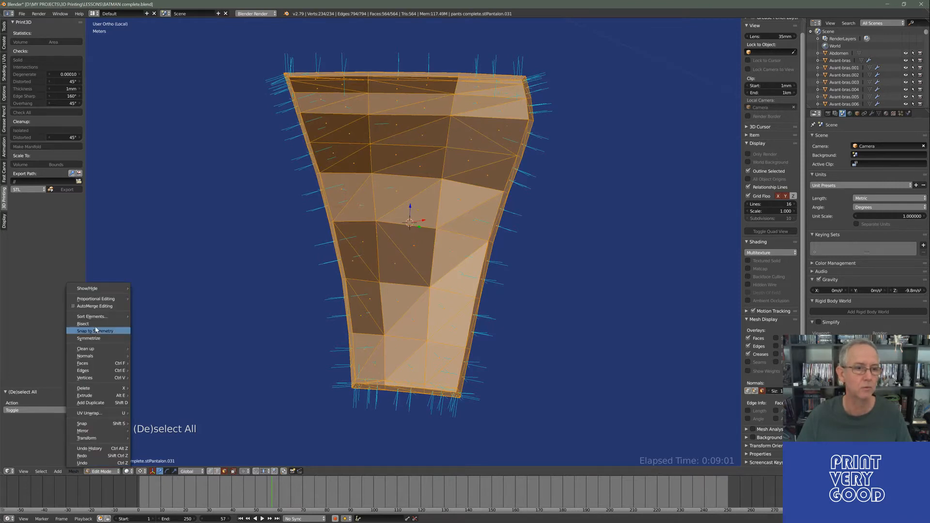
mouse_move(97, 356)
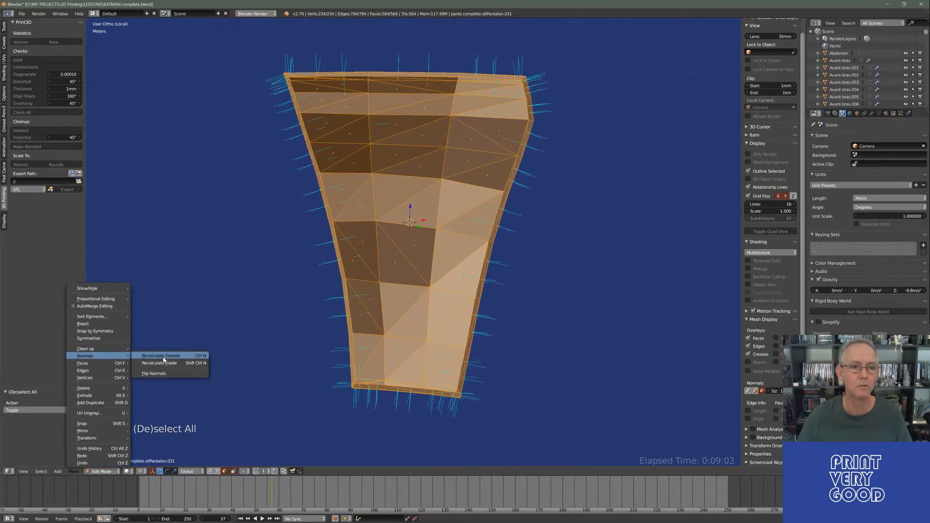
left_click(163, 357)
middle_click_drag(189, 212, 443, 242)
key("Tab")
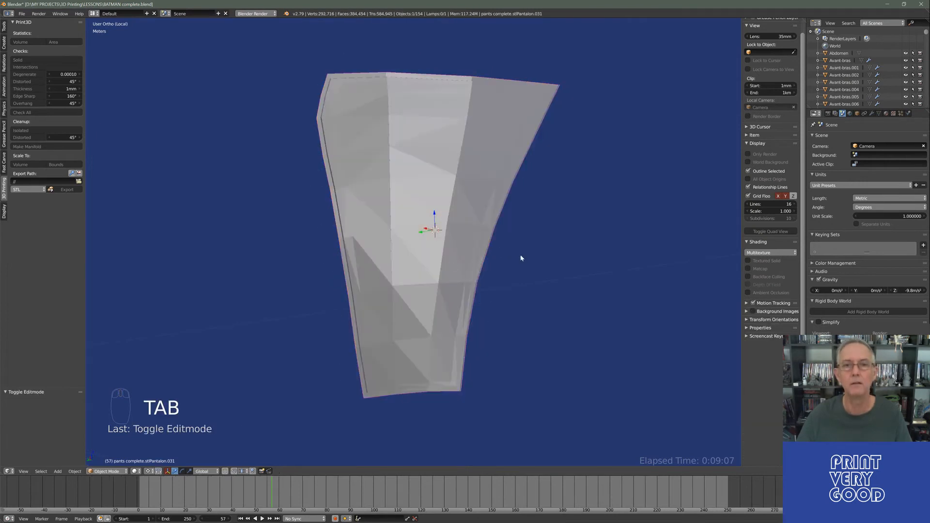
Examine the shading of the plate's outer and inner surfaces after recalculating the normals.
middle_click_drag(518, 257, 495, 243)
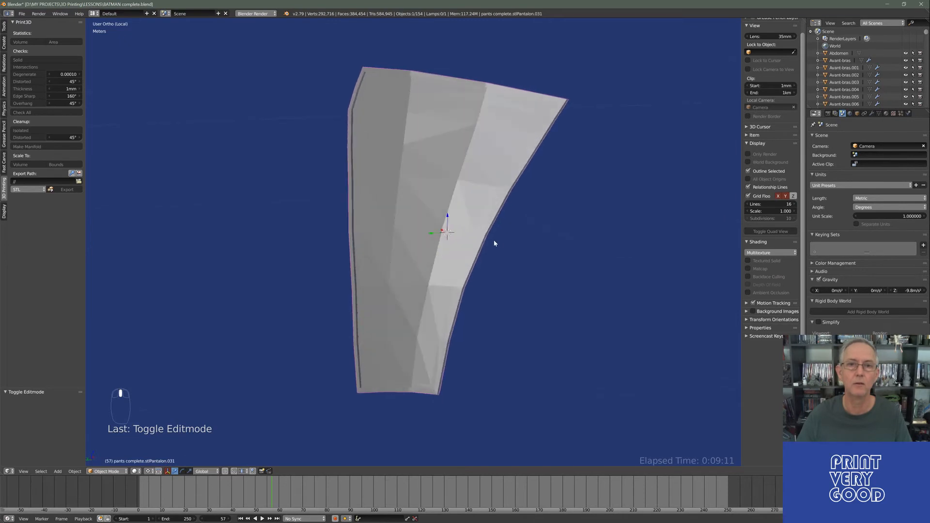
middle_click_drag(472, 193, 444, 163)
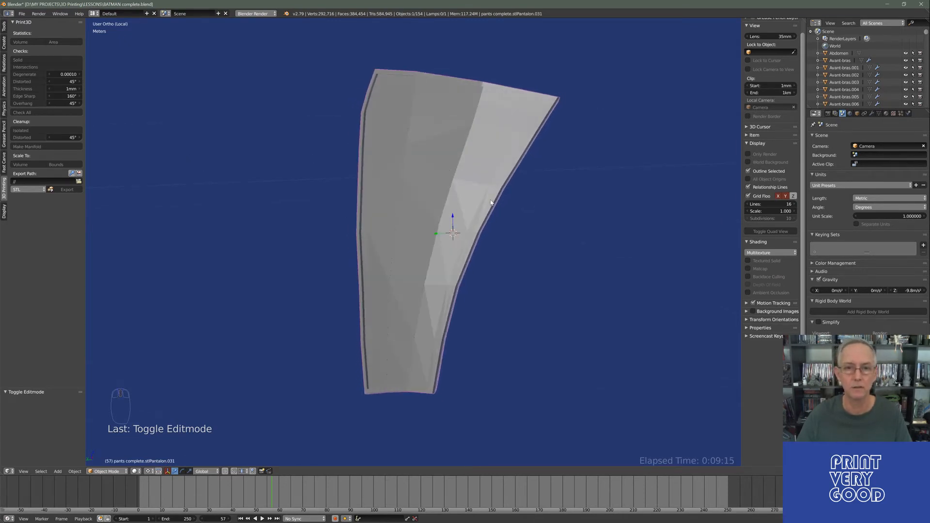
middle_click_drag(191, 155, 422, 283)
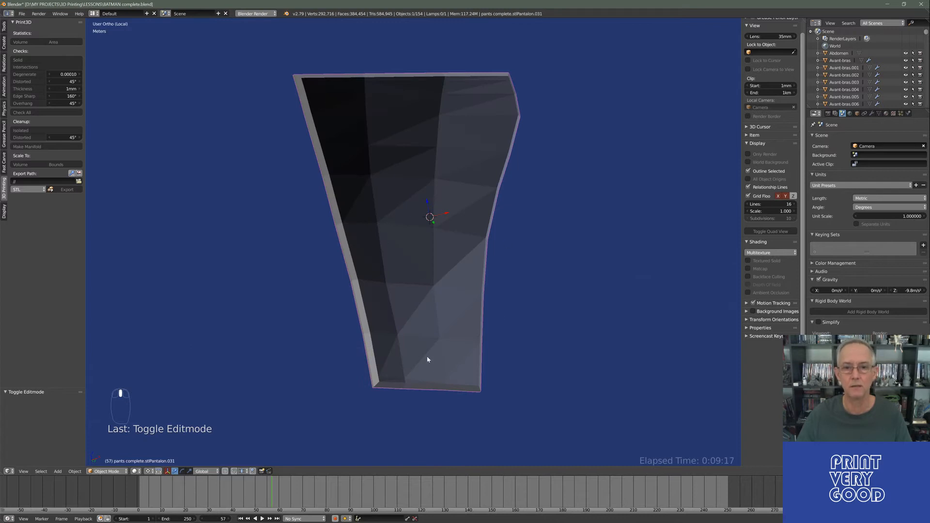
middle_click_drag(523, 167, 410, 245)
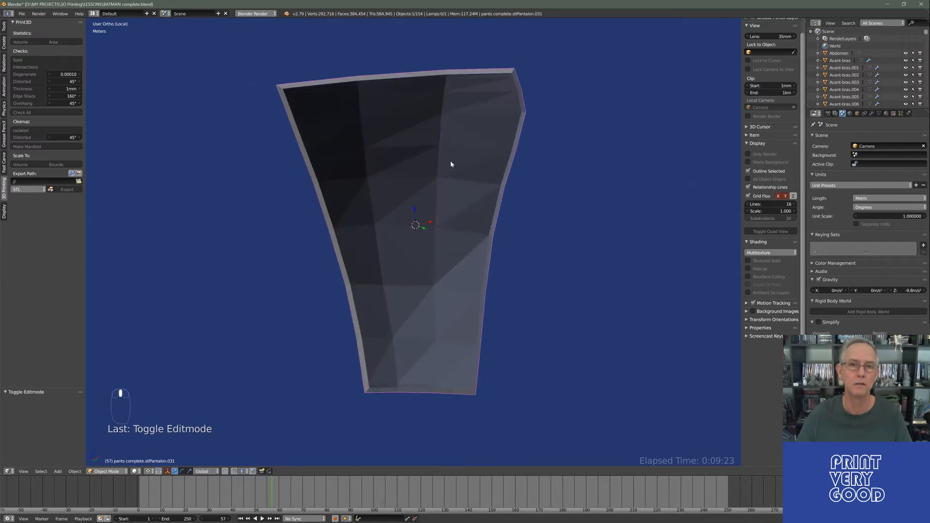
middle_click_drag(382, 155, 447, 173)
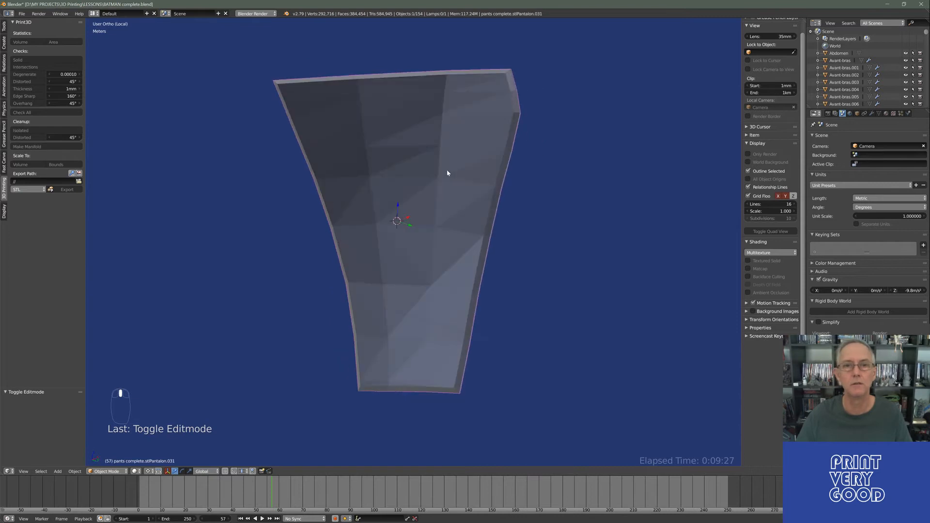
middle_click_drag(408, 216, 367, 239)
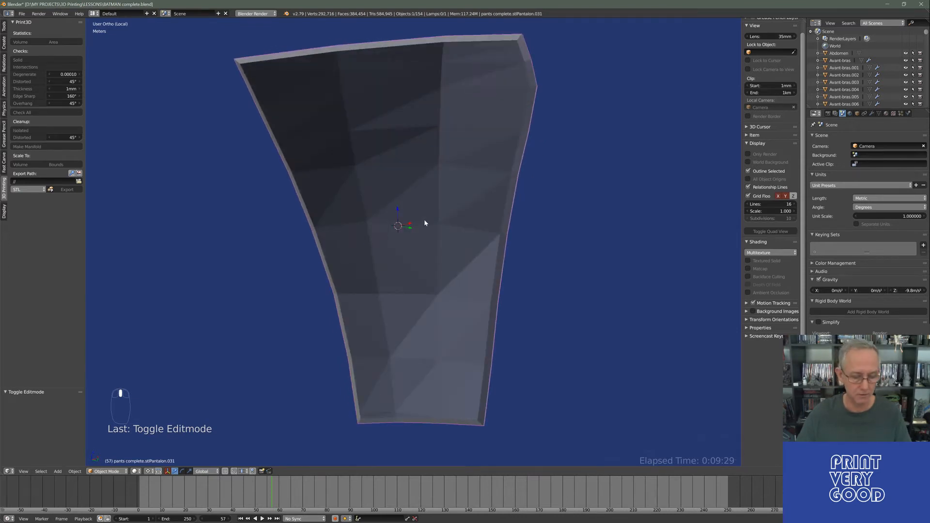
Show the plate as a wireframe in edit mode and turn off the display of face normals.
key("z")
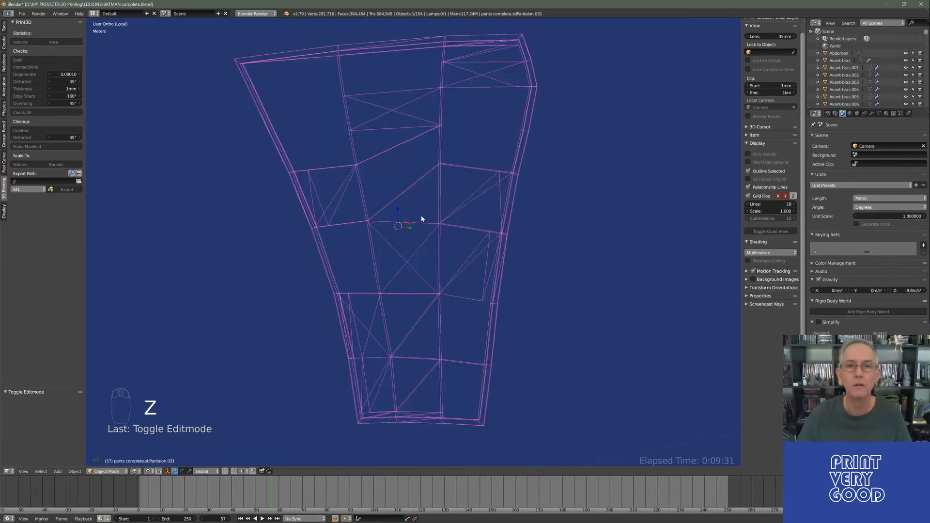
key("Tab")
middle_click_drag(373, 241, 490, 275)
left_click(762, 351)
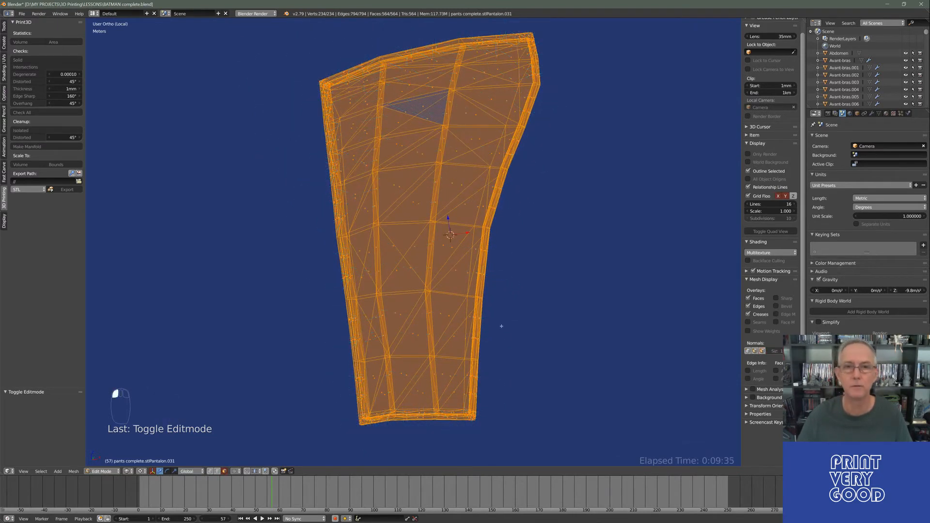
Deselect all the plate's faces, return to solid shading, and inspect the mesh surface closely.
mouse_move(500, 326)
middle_mouse_down()
mouse_move(405, 256)
mouse_move(329, 244)
mouse_move(376, 271)
mouse_move(388, 262)
mouse_move(395, 304)
mouse_move(384, 315)
mouse_move(405, 232)
mouse_move(330, 249)
mouse_move(346, 233)
mouse_move(407, 253)
mouse_move(371, 229)
middle_mouse_up()
key("a")
scroll(396, 305, "up", 2)
key("z")
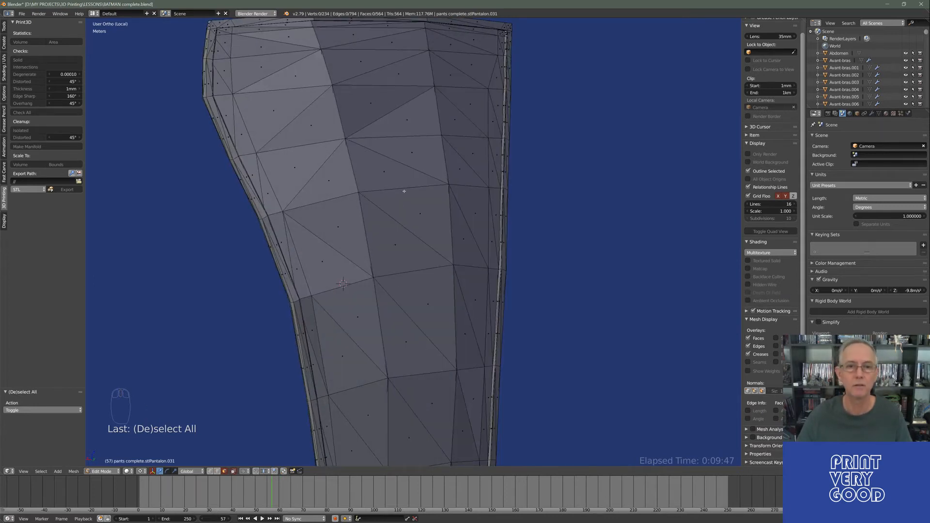
middle_click_drag(404, 191, 388, 221)
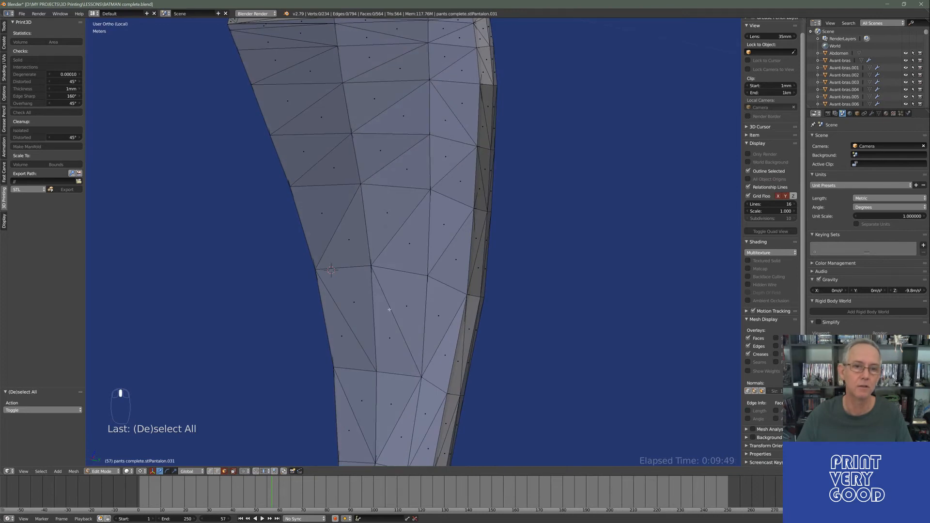
middle_click_drag(389, 309, 289, 88)
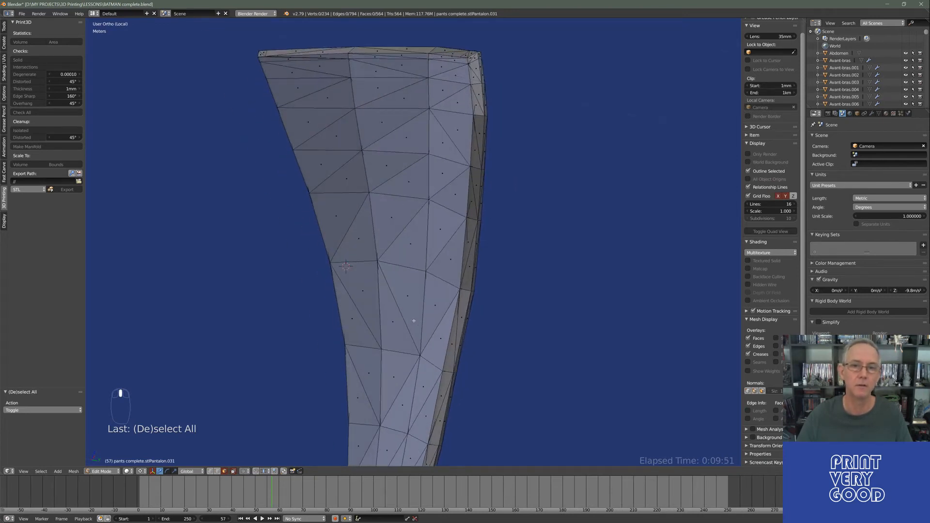
middle_click_drag(450, 261, 433, 249)
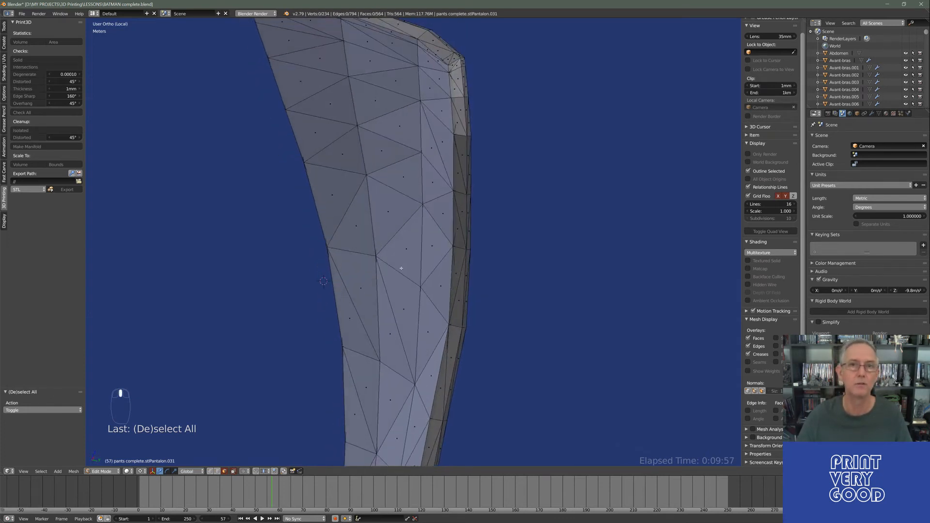
Switch the plate to wireframe display and select one triangular face in its middle area.
key("z")
scroll(432, 249, "up", 8)
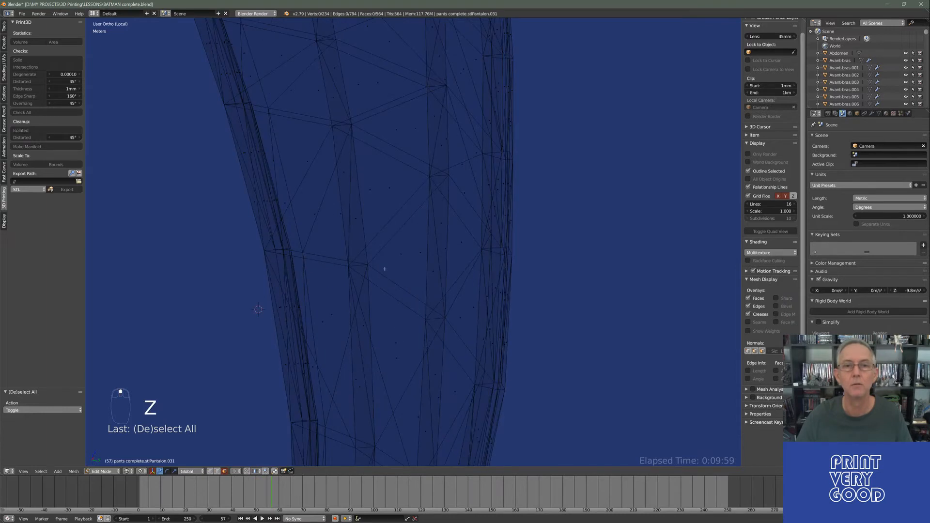
right_click(392, 190)
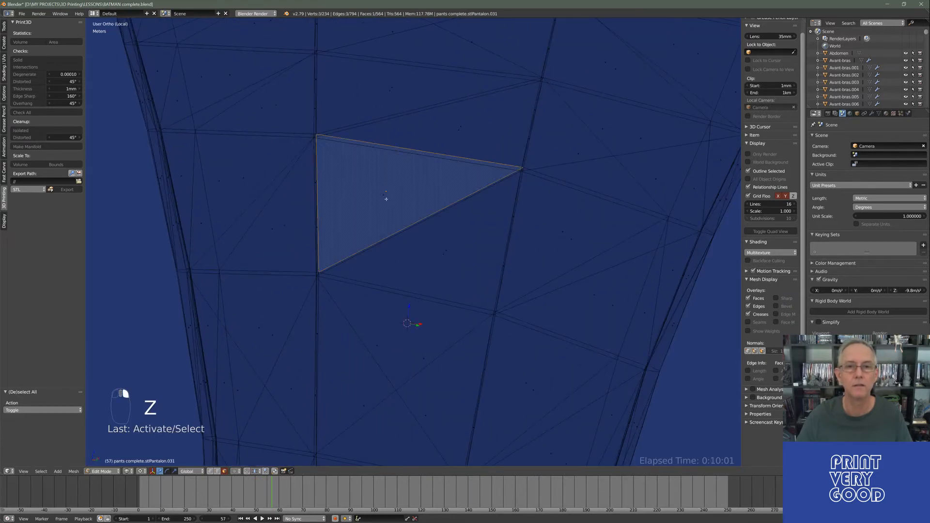
middle_click_drag(411, 284, 317, 179)
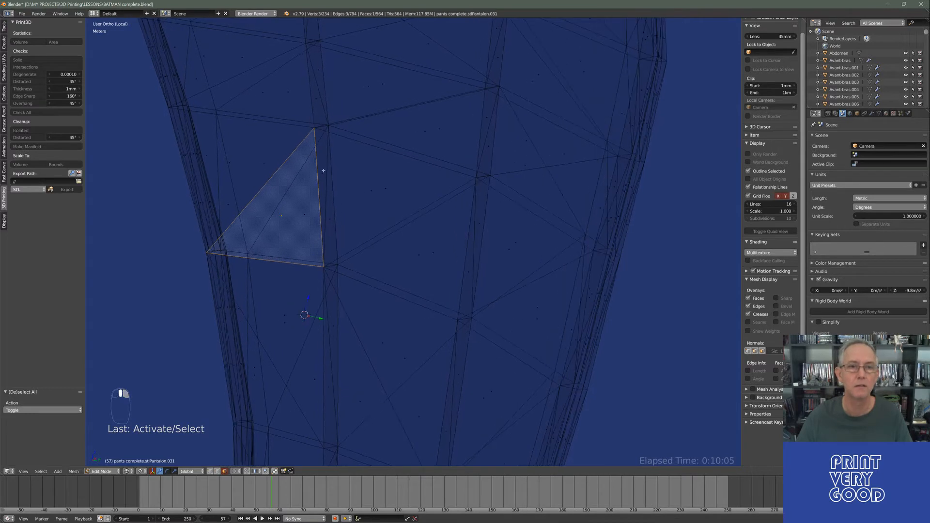
Select the two narrow triangular faces in the plate's middle area and inspect them from several angles in wireframe.
right_click(323, 170)
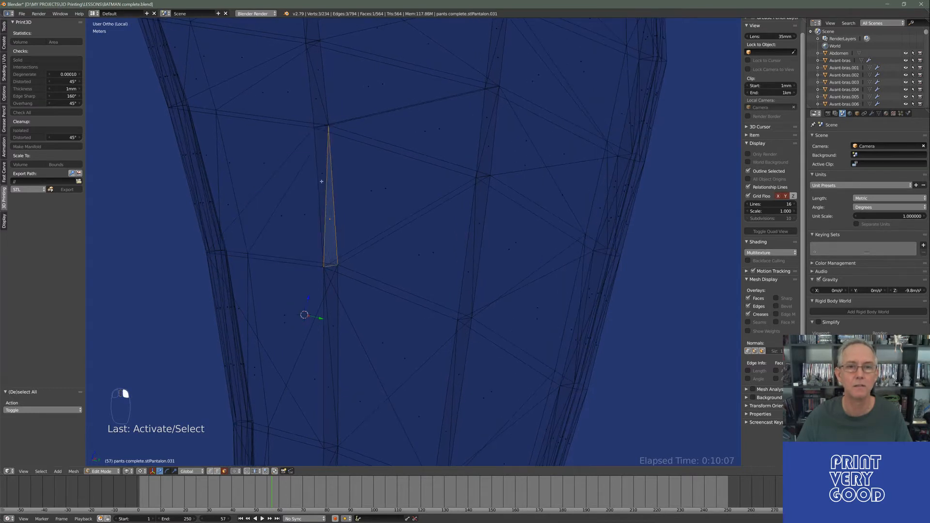
middle_click_drag(306, 246, 389, 237)
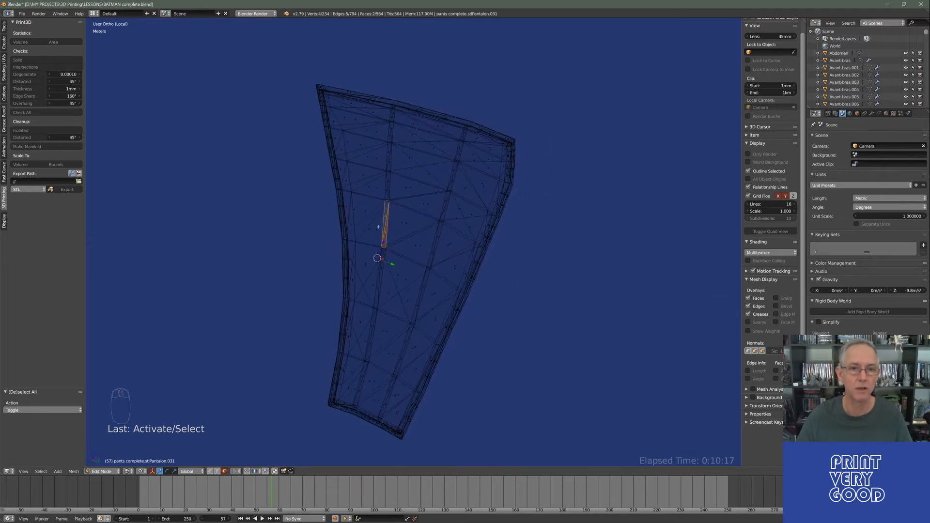
scroll(378, 227, "up", 4)
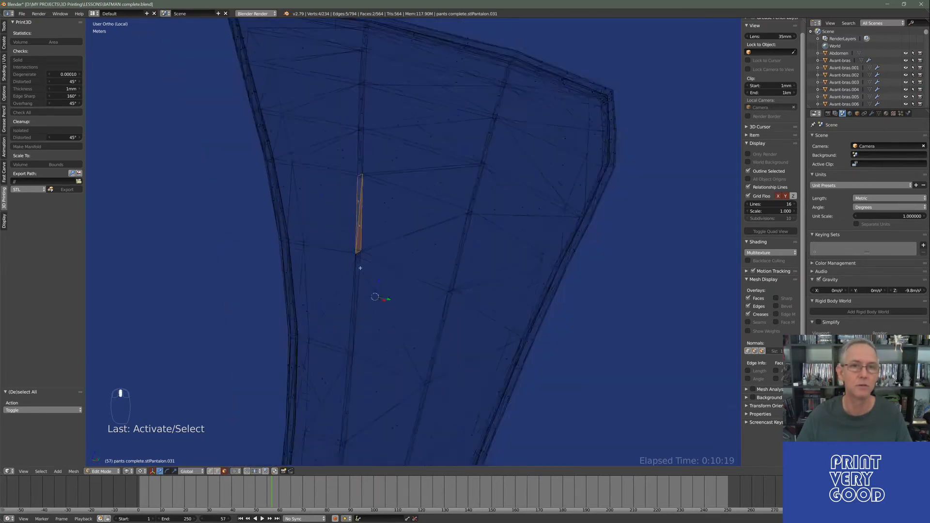
scroll(363, 264, "down", 3)
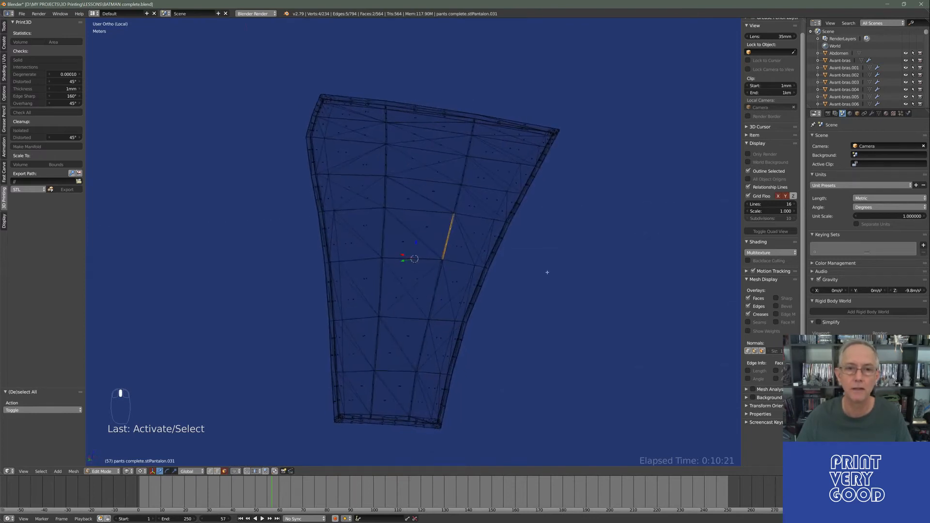
middle_click_drag(547, 272, 416, 217)
middle_click_drag(409, 172, 449, 236)
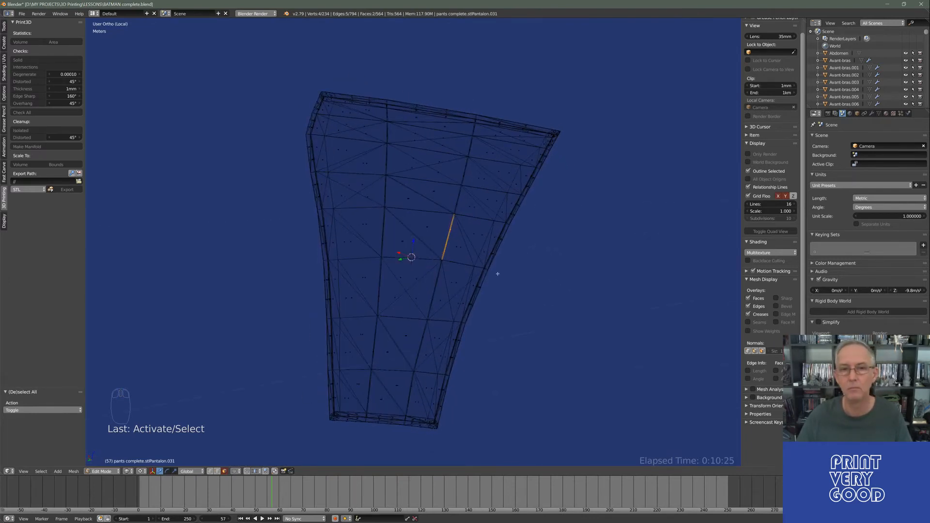
middle_click_drag(343, 233, 404, 248)
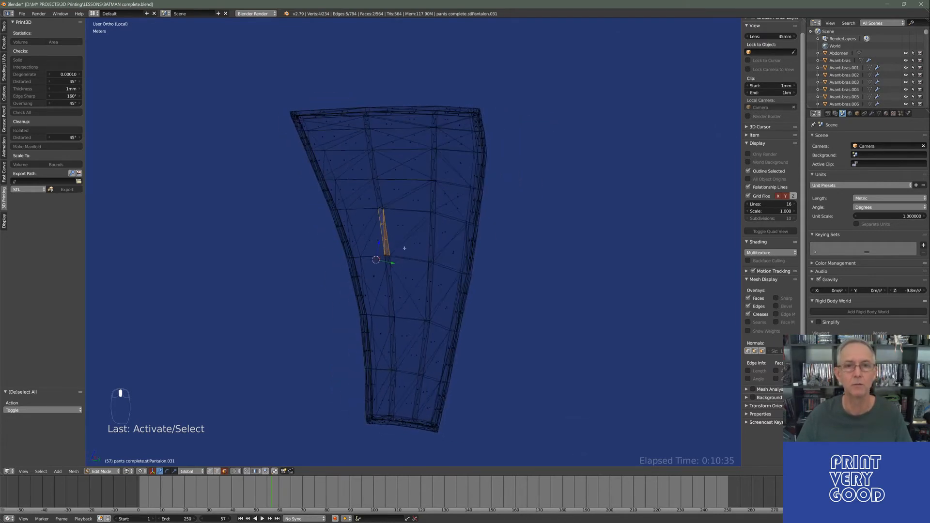
mouse_move(408, 281)
middle_mouse_down()
mouse_move(404, 273)
mouse_move(425, 261)
mouse_move(486, 247)
mouse_move(532, 288)
mouse_move(422, 241)
mouse_move(434, 218)
middle_mouse_up()
Leave edit mode and return the plate to solid shading.
key("Tab")
key("z")
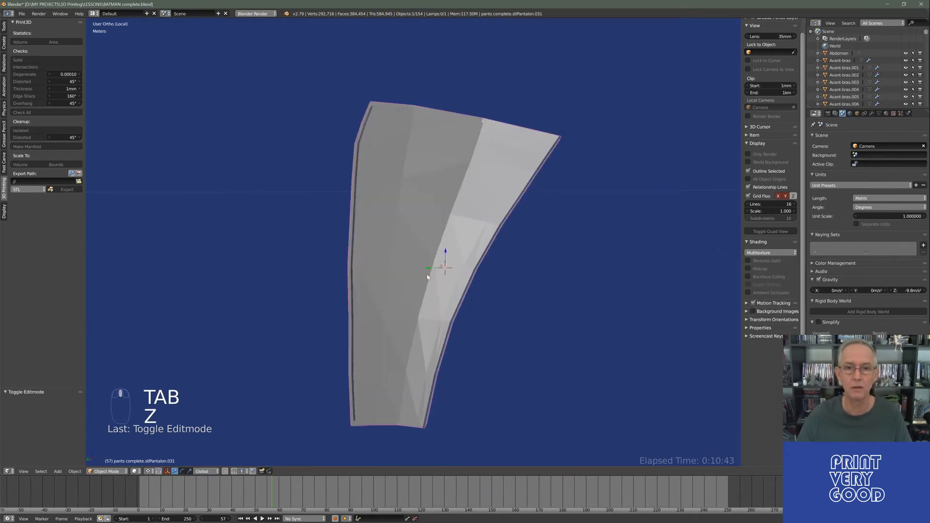
mouse_move(440, 259)
middle_mouse_down()
mouse_move(473, 265)
mouse_move(443, 264)
middle_mouse_up()
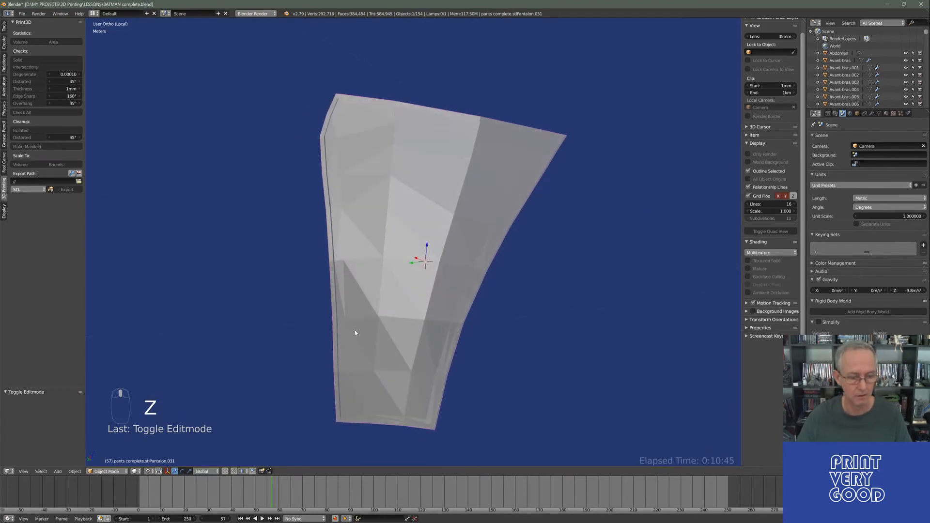
Select all the plate's faces in edit mode and convert them with Tris to Quads.
key("Tab")
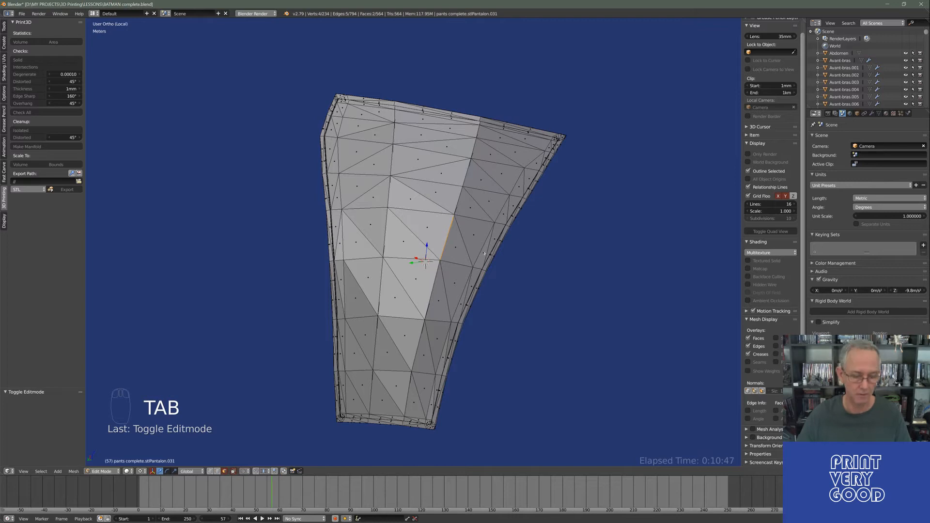
key("a")
key("a")
key("a")
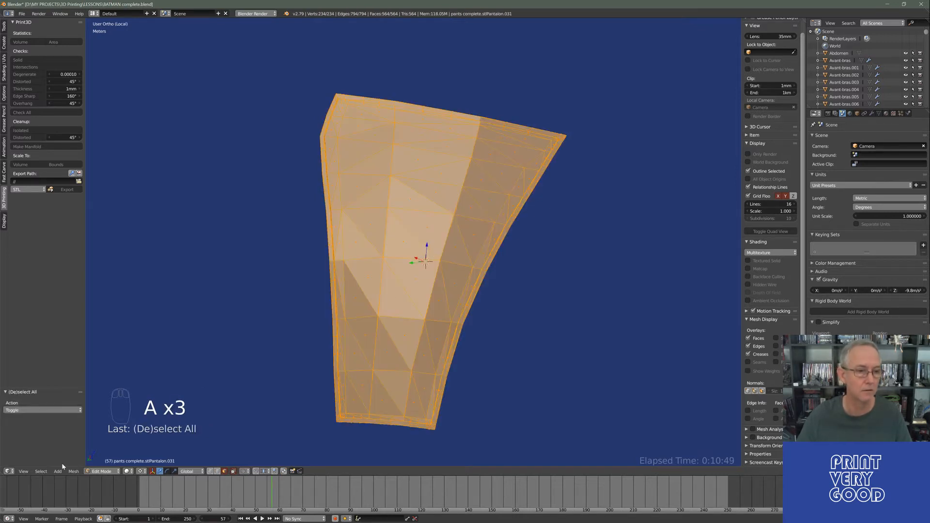
left_click(73, 471)
mouse_move(100, 363)
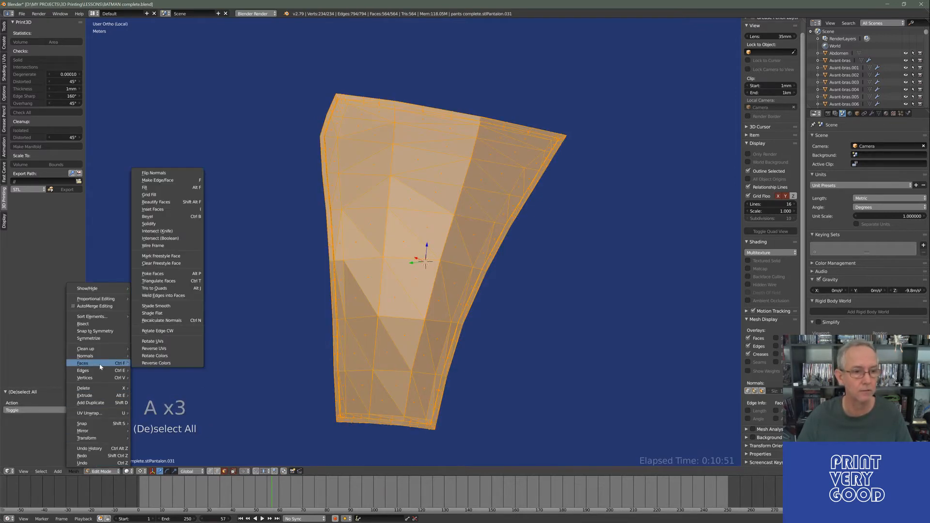
left_click(167, 288)
In vertex selection mode, connect the two vertices along the inner border line beside the leftover triangle near the plate's lower side edge.
middle_click_drag(474, 271, 446, 265)
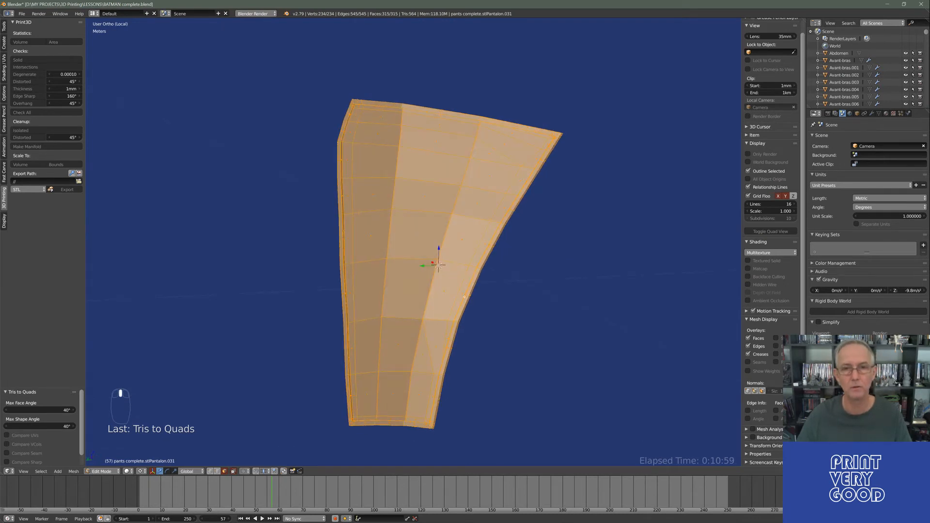
middle_click_drag(465, 297, 444, 270)
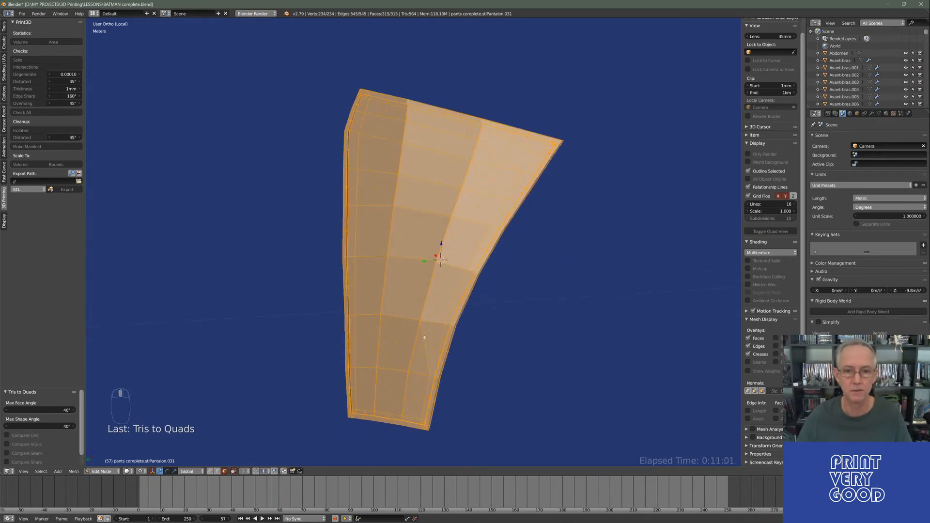
middle_click_drag(424, 337, 359, 274)
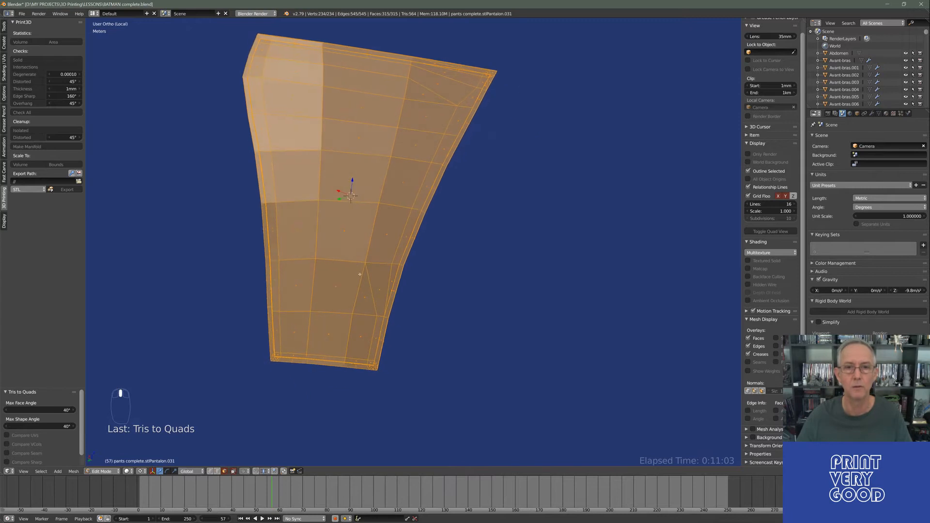
scroll(360, 274, "up", 5)
middle_click_drag(298, 346, 310, 200)
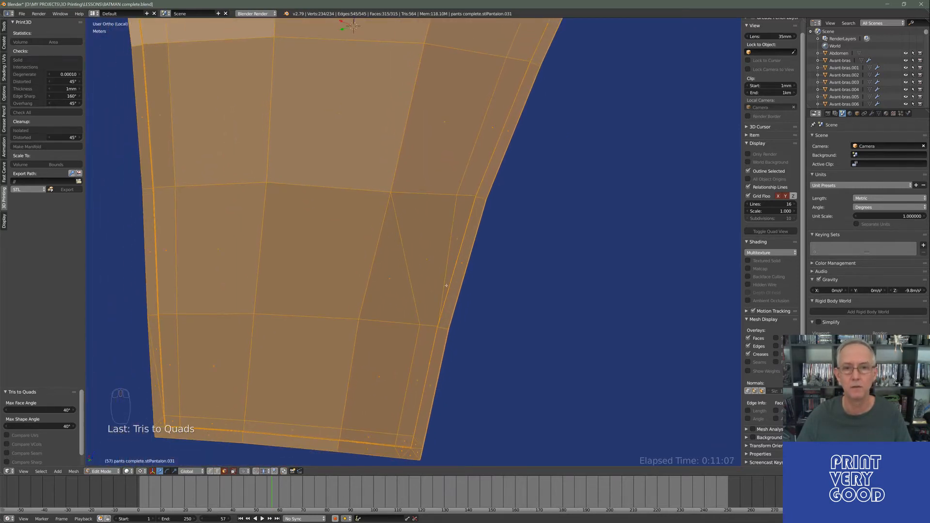
left_click(210, 472)
right_click(421, 328)
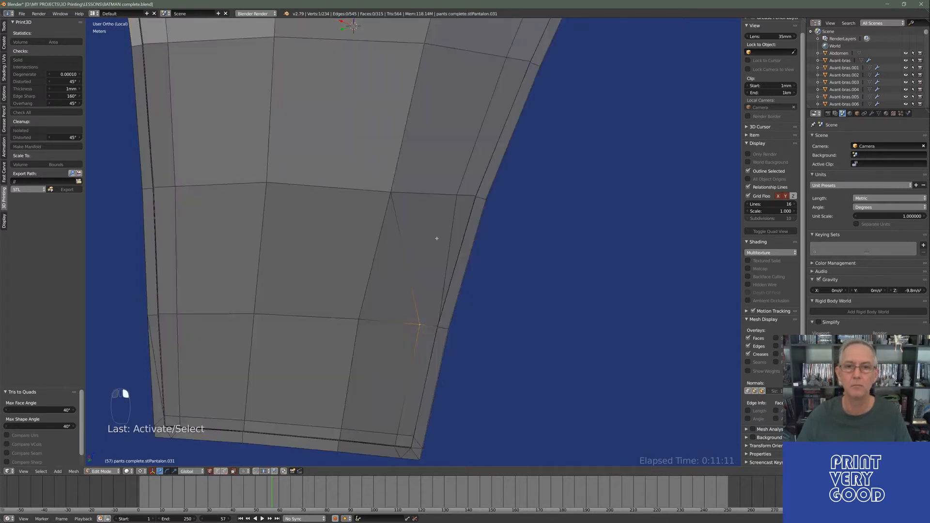
right_click(457, 195, "shift")
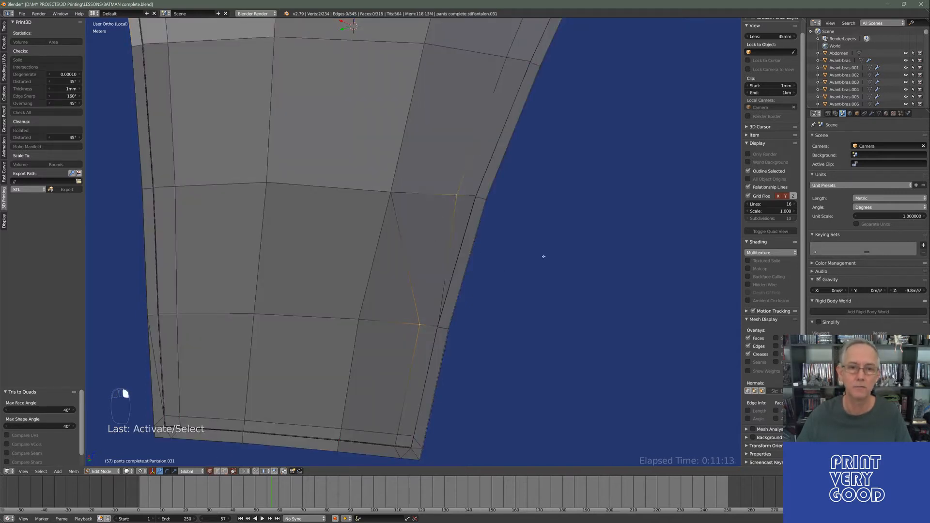
key("j")
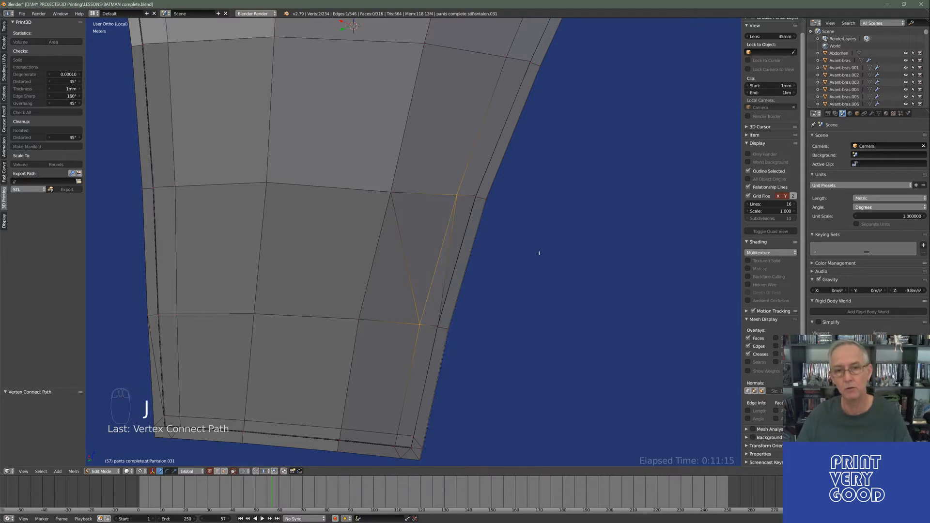
In edge selection mode, dissolve the two old diagonal edges on either side of the new connecting edge.
middle_click_drag(429, 316, 428, 314)
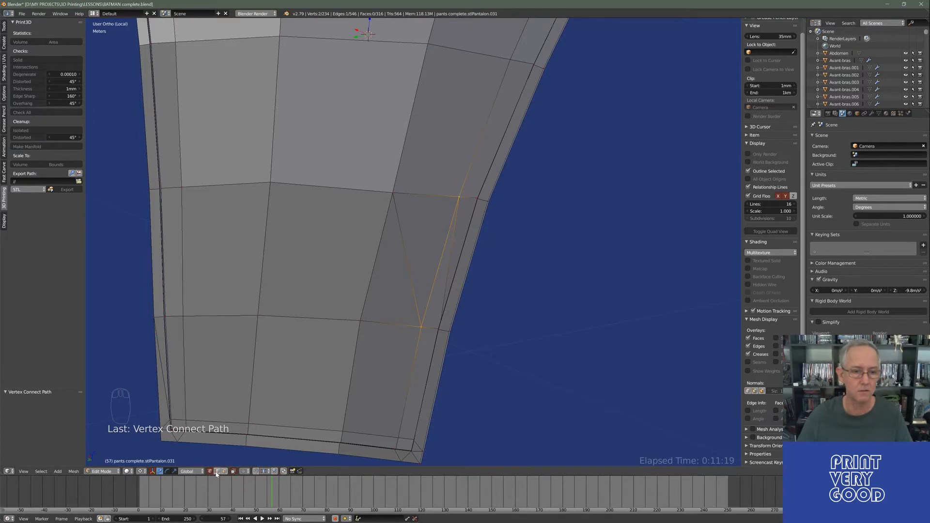
left_click(272, 438)
right_click(408, 255)
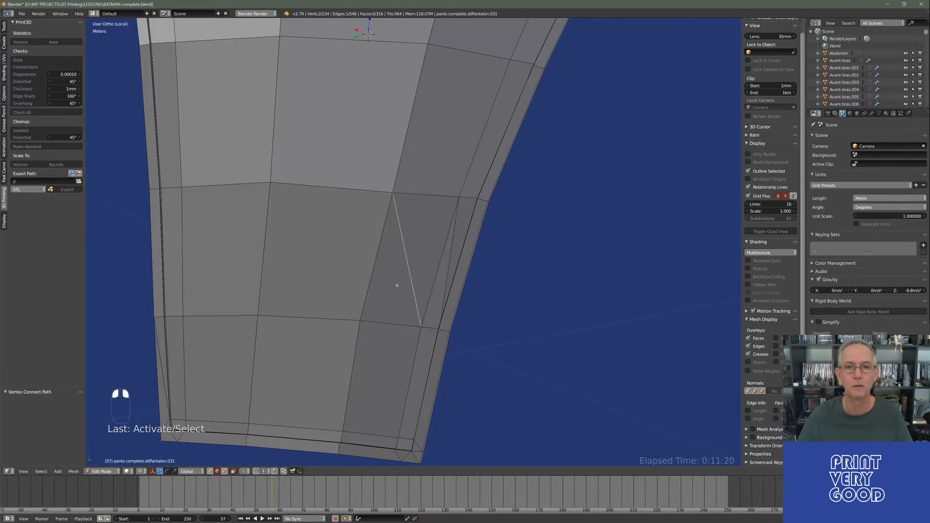
right_click(450, 252, "shift")
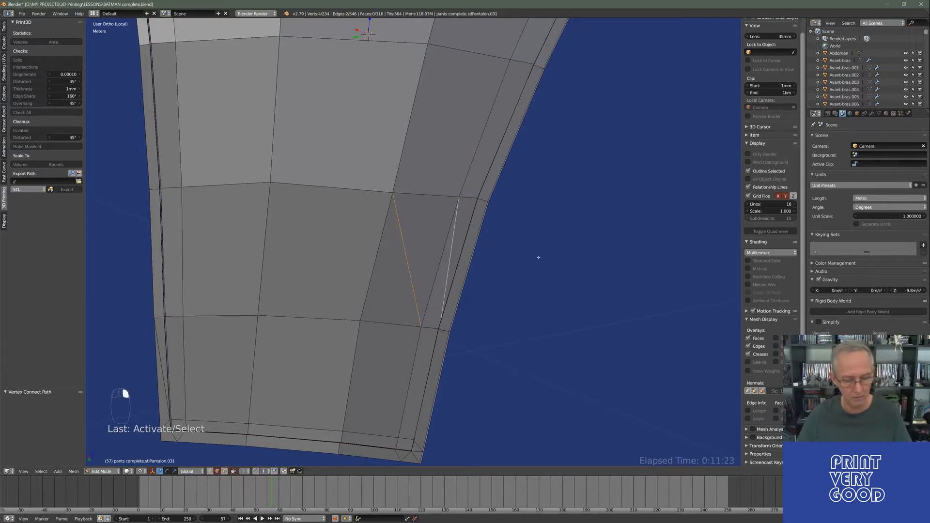
key("ctrl+x")
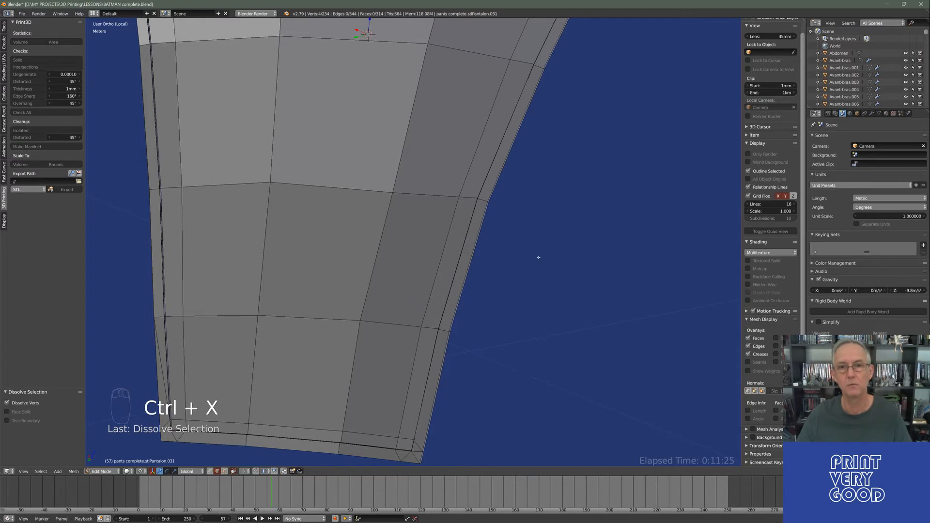
Dissolve the long diagonal edge running into the lower corner on the plate's other surface.
scroll(538, 258, "down", 6)
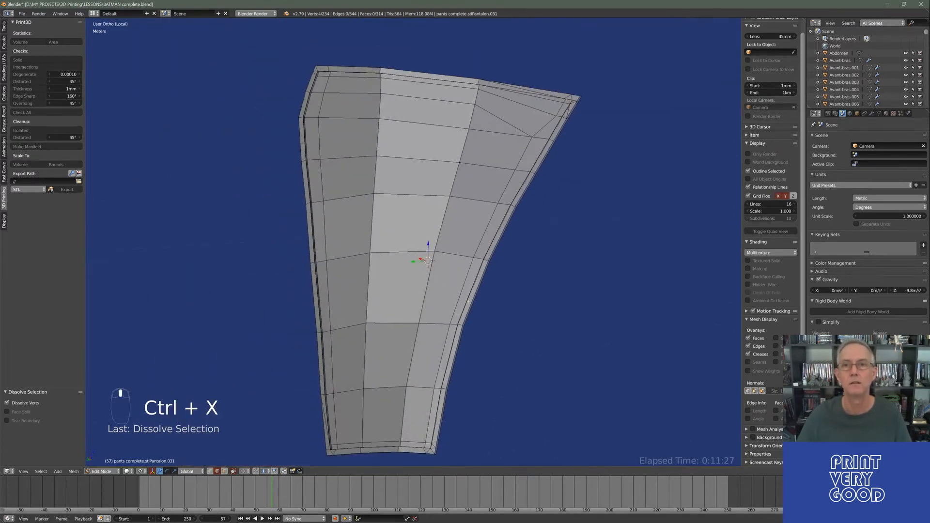
scroll(468, 301, "up", 5)
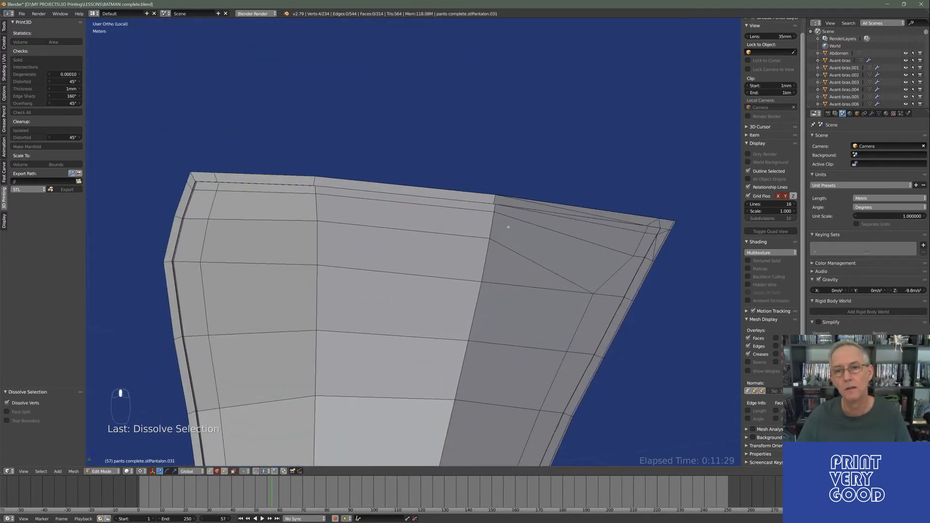
scroll(484, 249, "down", 2)
middle_click_drag(484, 249, 446, 167)
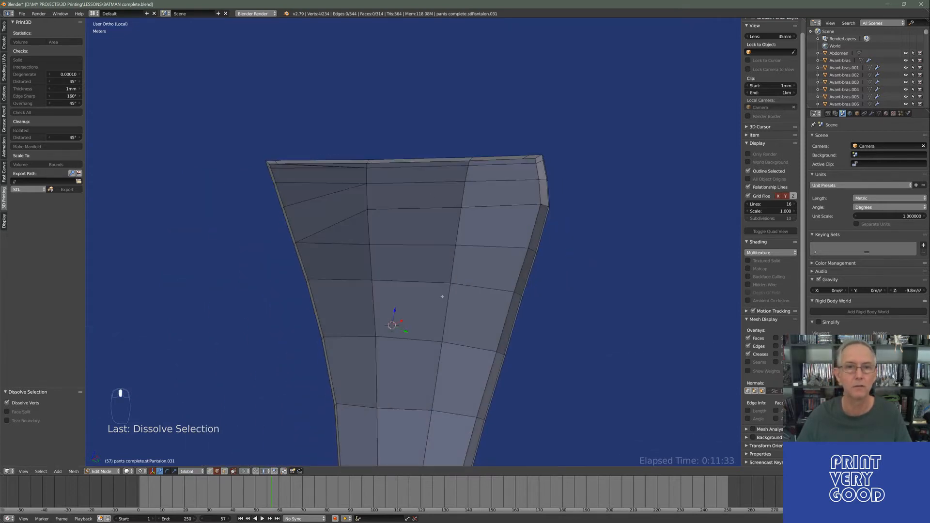
middle_click_drag(442, 296, 446, 282, "shift")
middle_click_drag(405, 233, 427, 190, "shift")
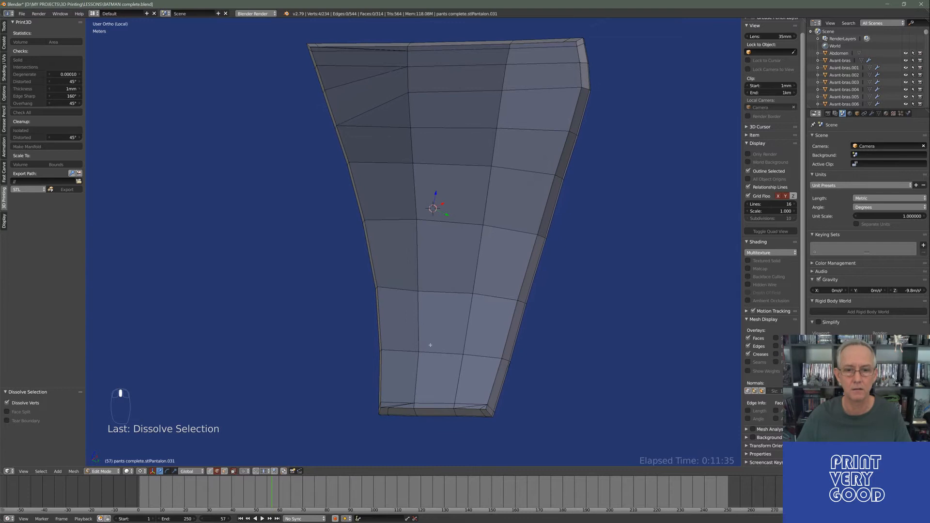
middle_click_drag(430, 345, 461, 235, "shift")
scroll(439, 277, "up", 5)
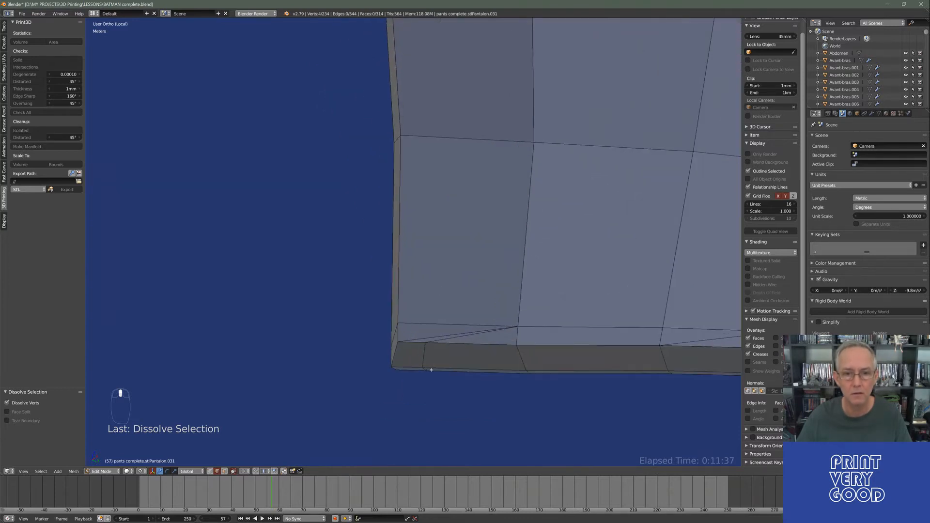
middle_click_drag(465, 334, 397, 258, "shift")
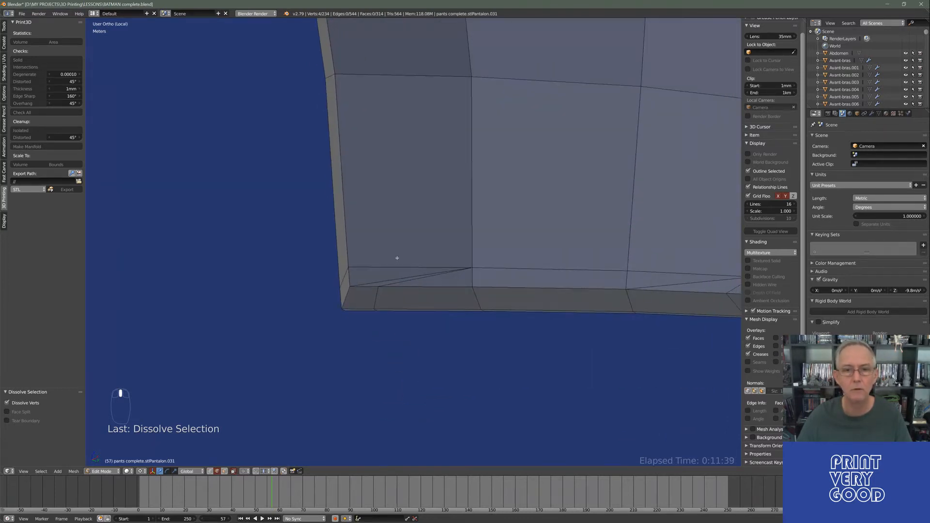
right_click(378, 282)
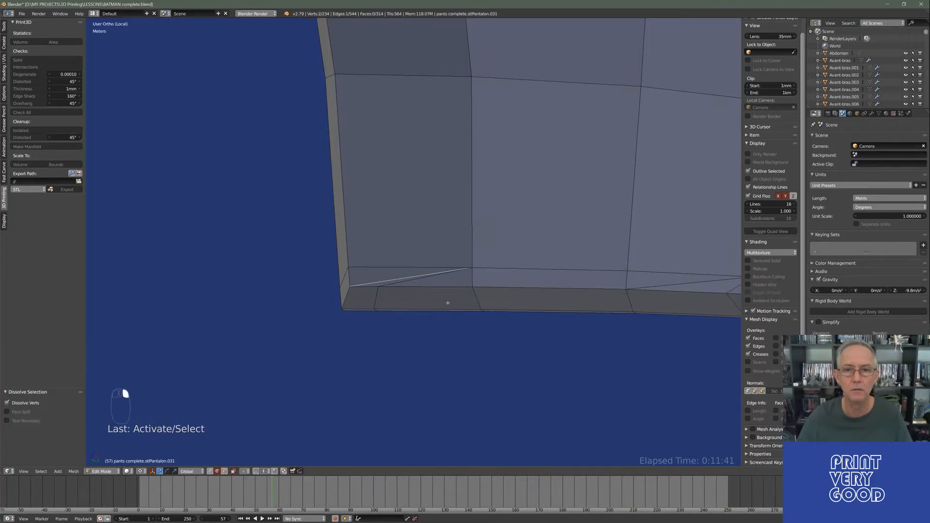
middle_click_drag(447, 303, 495, 293)
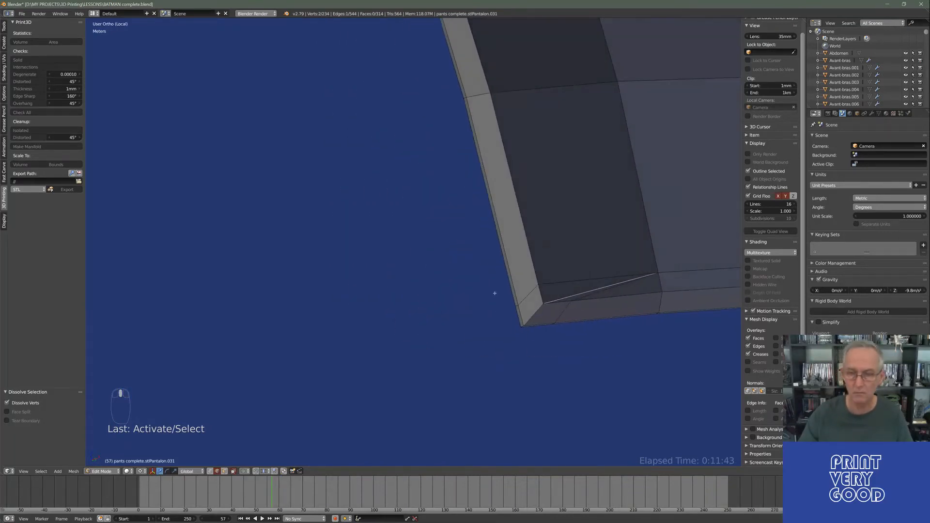
key("KP_Decimal")
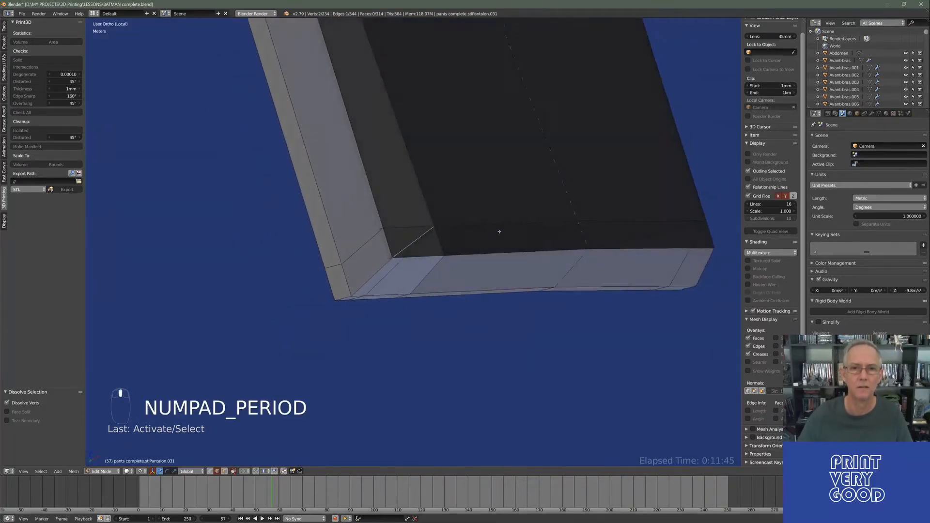
middle_click_drag(499, 232, 326, 245)
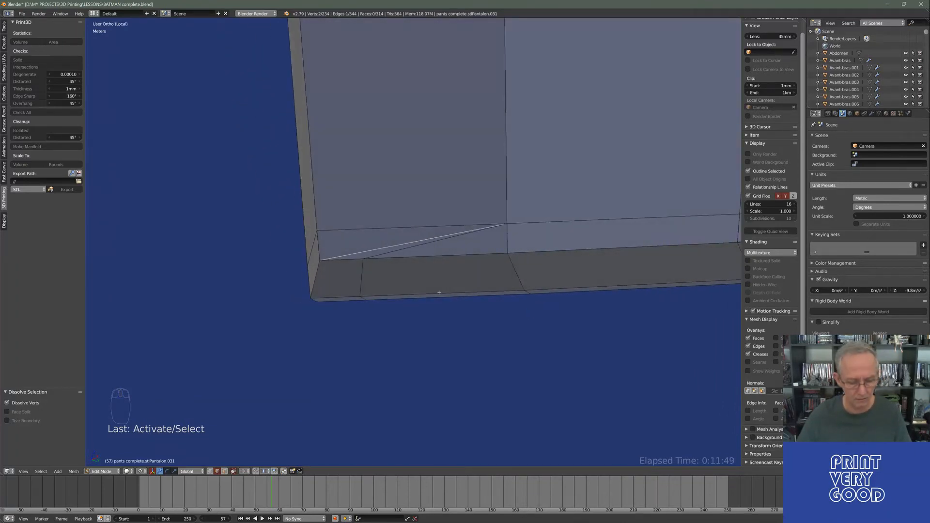
key("ctrl+x")
Dissolve the long diagonal edge in the lower border strip near the opposite lower corner of the plate's inner surface.
middle_click_drag(438, 292, 454, 279)
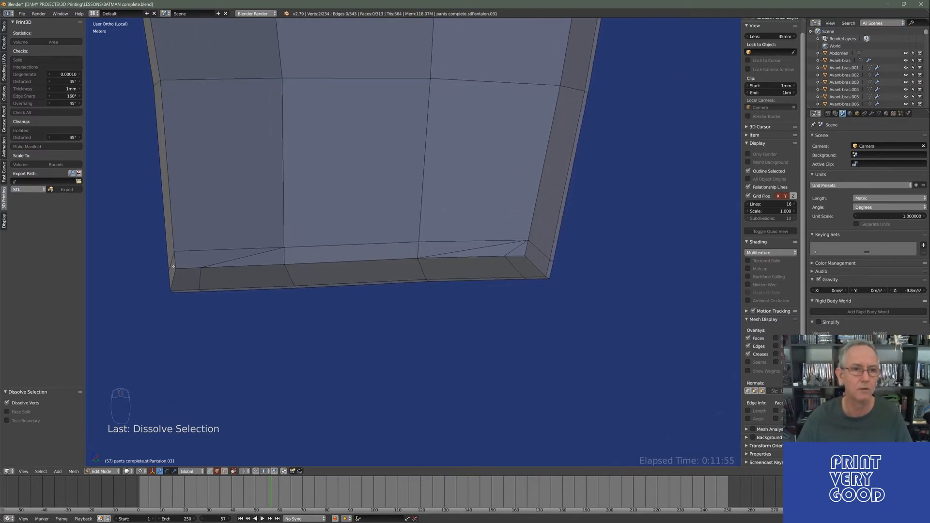
middle_click_drag(214, 273, 505, 274)
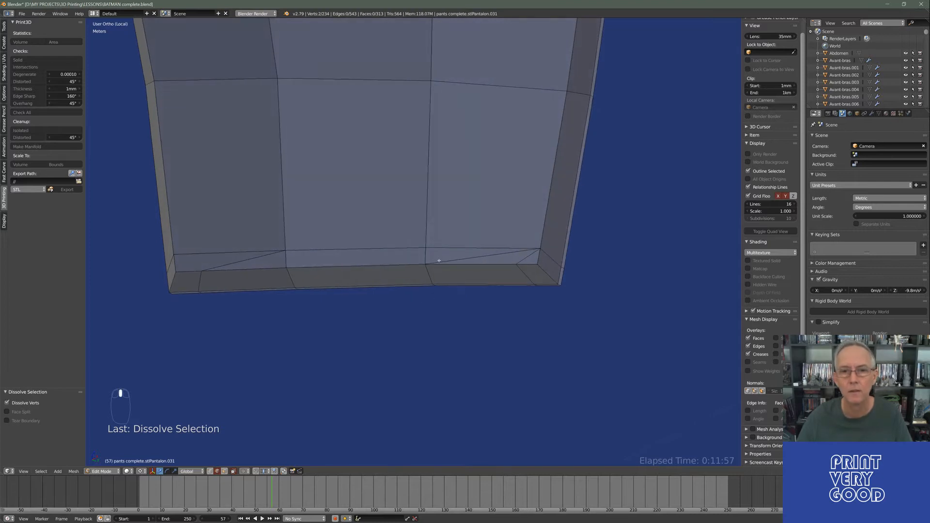
right_click(474, 257)
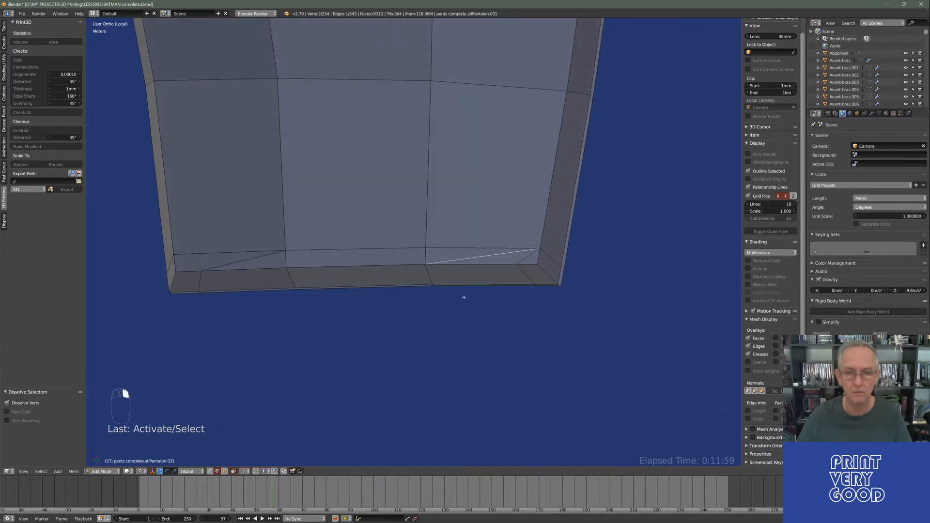
key("ctrl+x")
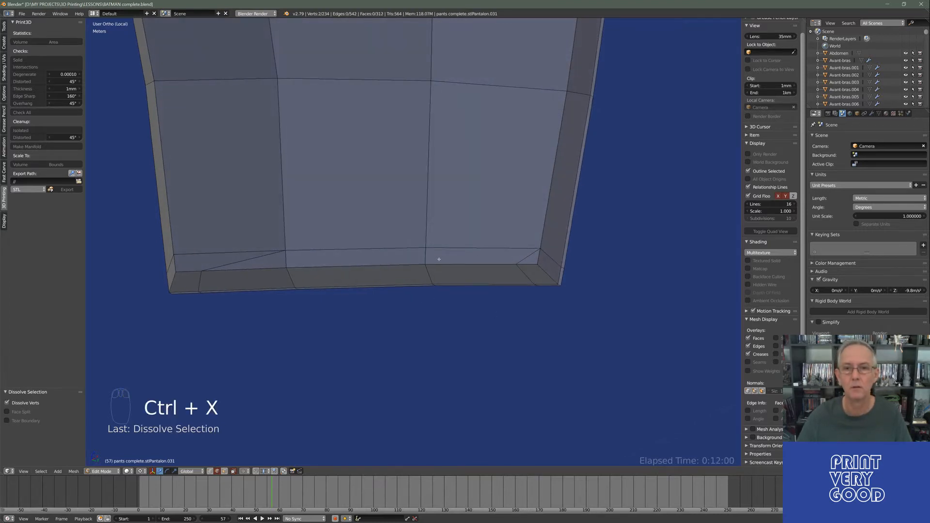
Dissolve the thin diagonal edge in the border strip beside the plate's upper corner.
middle_click_drag(439, 259, 392, 332)
middle_click_drag(300, 311, 190, 273)
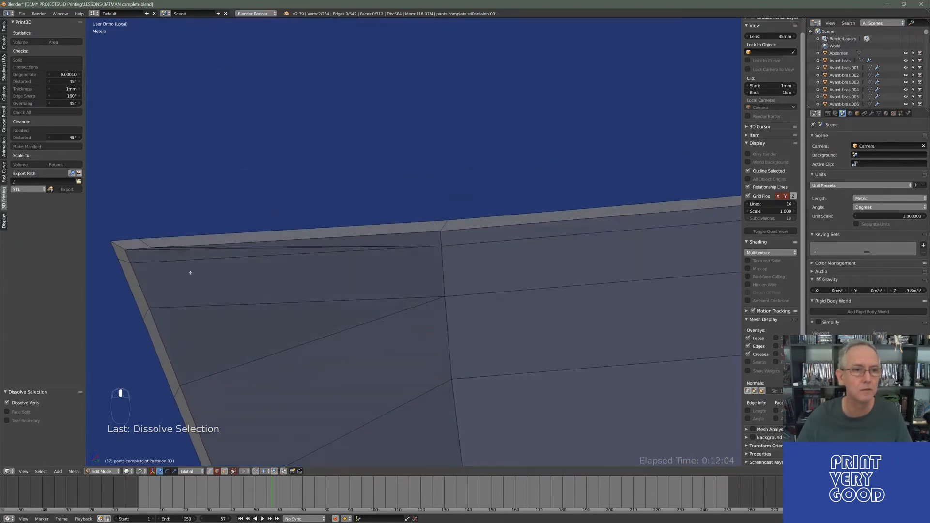
right_click(171, 251)
key("ctrl+x")
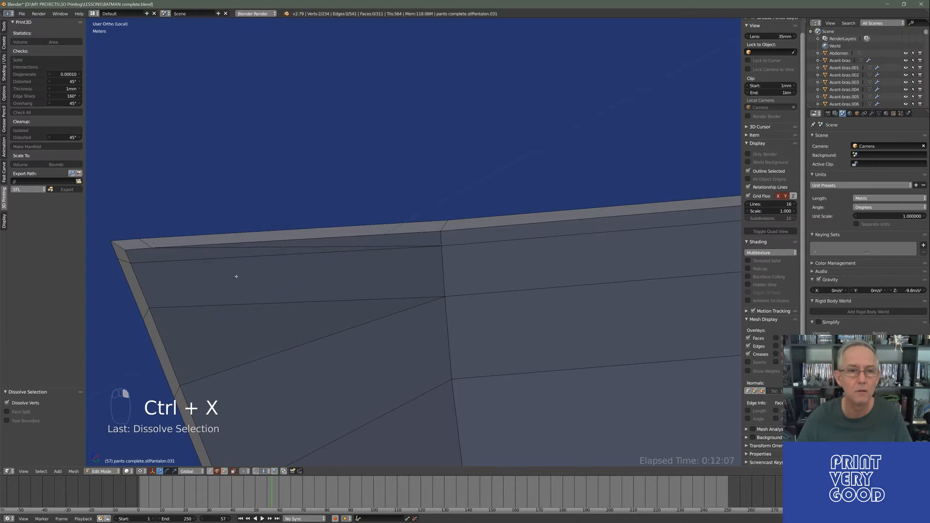
In vertex selection mode, connect the upper rim's inner vertex to the side rim's inner vertex across the plate's upper corner.
middle_click_drag(235, 274, 287, 299)
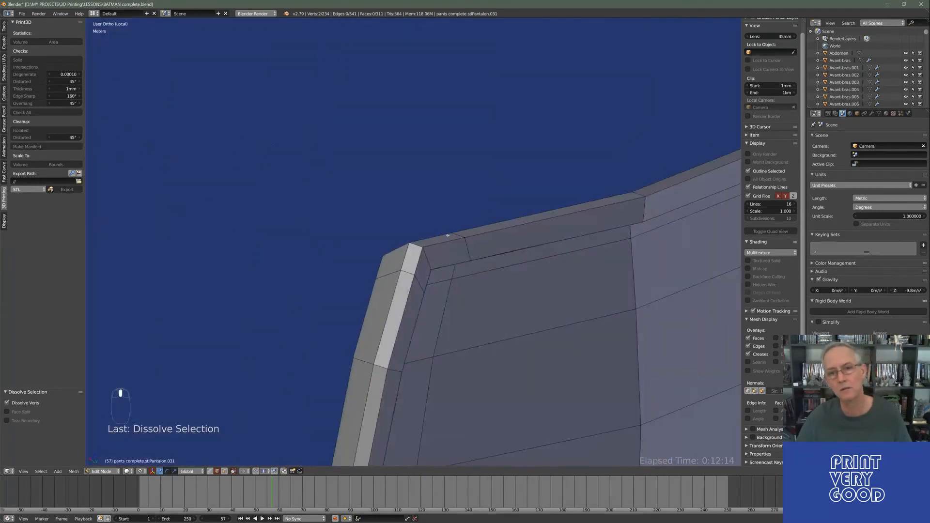
middle_click_drag(448, 236, 499, 244)
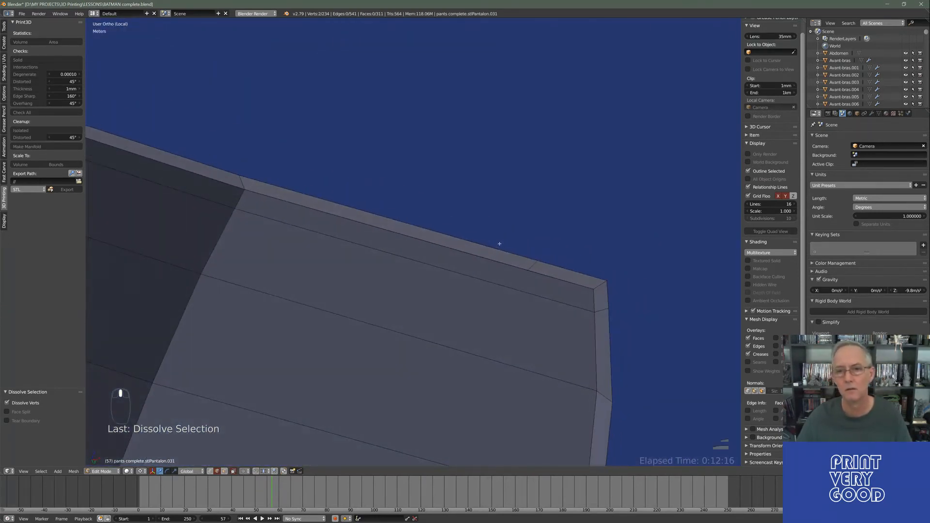
left_click(210, 472)
right_click(533, 270)
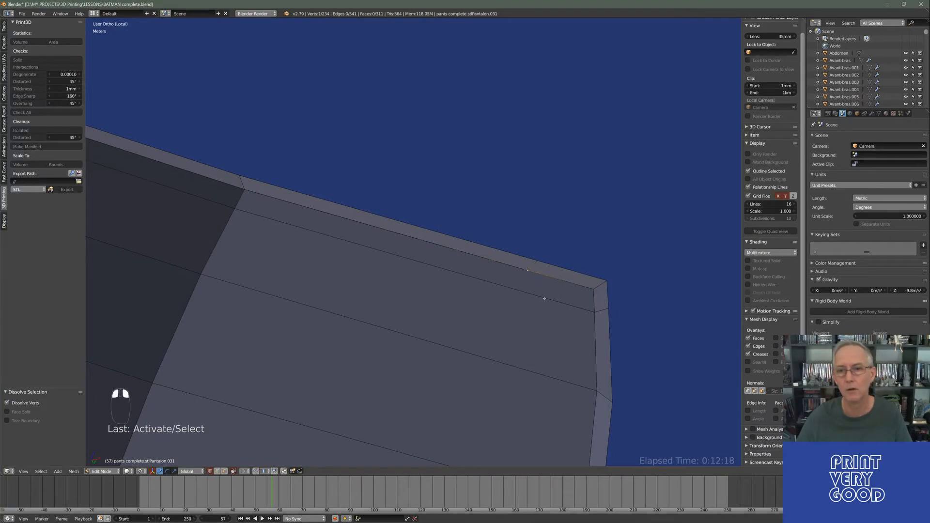
right_click(594, 312, "shift")
key("j")
scroll(515, 315, "down", 4)
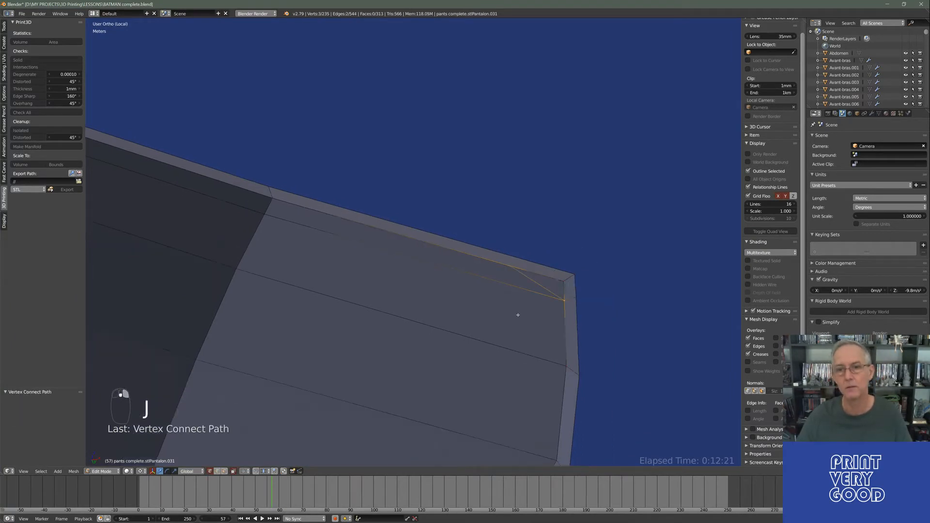
Examine the plate's edges in wireframe display in object mode and edit mode, then restore solid display.
key("Tab")
middle_click_drag(498, 288, 489, 245)
key("z")
middle_click_drag(400, 305, 491, 301)
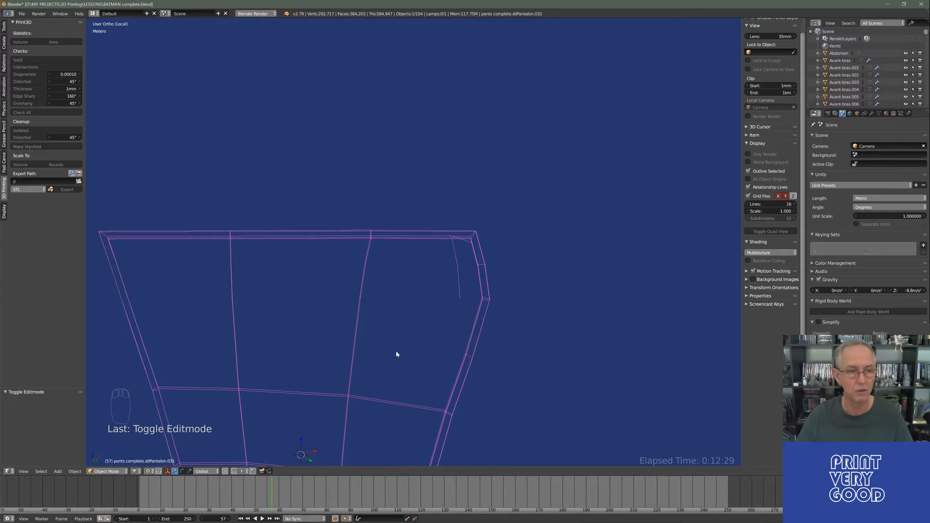
key("Tab")
middle_click_drag(494, 271, 428, 287)
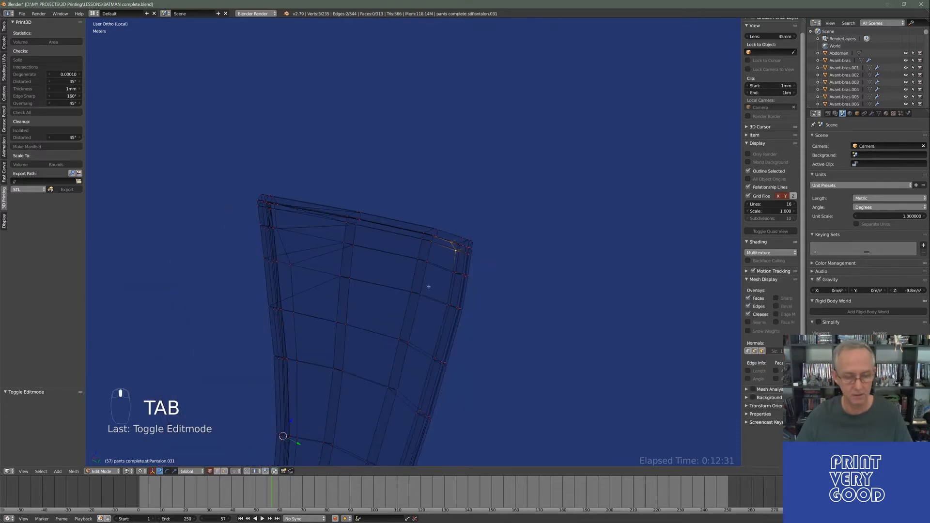
key("z")
In edge selection mode, dissolve the long diagonal edge running along the plate's upper rim toward the corner.
mouse_move(385, 326)
middle_mouse_down()
mouse_move(340, 247)
mouse_move(579, 303)
mouse_move(487, 257)
mouse_move(501, 208)
mouse_move(413, 284)
mouse_move(383, 264)
mouse_move(365, 209)
mouse_move(425, 253)
mouse_move(407, 271)
mouse_move(354, 384)
middle_mouse_up()
scroll(417, 285, "up", 4)
scroll(439, 286, "up", 2)
left_click(262, 431)
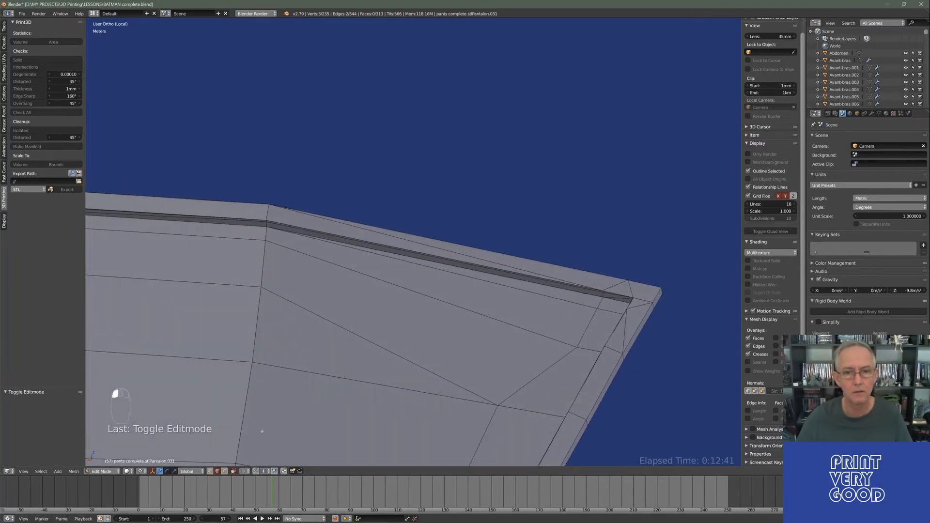
right_click(441, 252)
key("ctrl+x")
Try dissolving the short edge along the rim's inner wall beside the upper corner, then undo it.
middle_click_drag(415, 316, 482, 308)
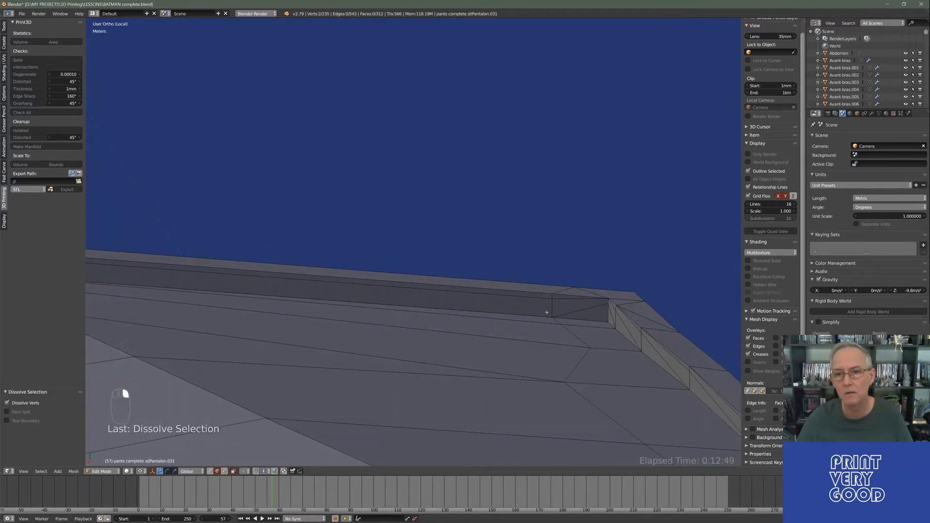
right_click(561, 304)
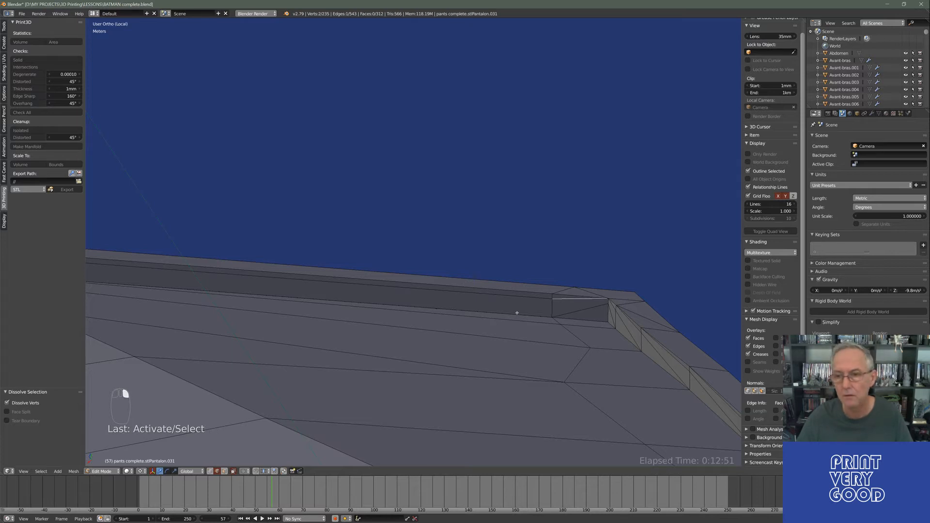
key("ctrl+x")
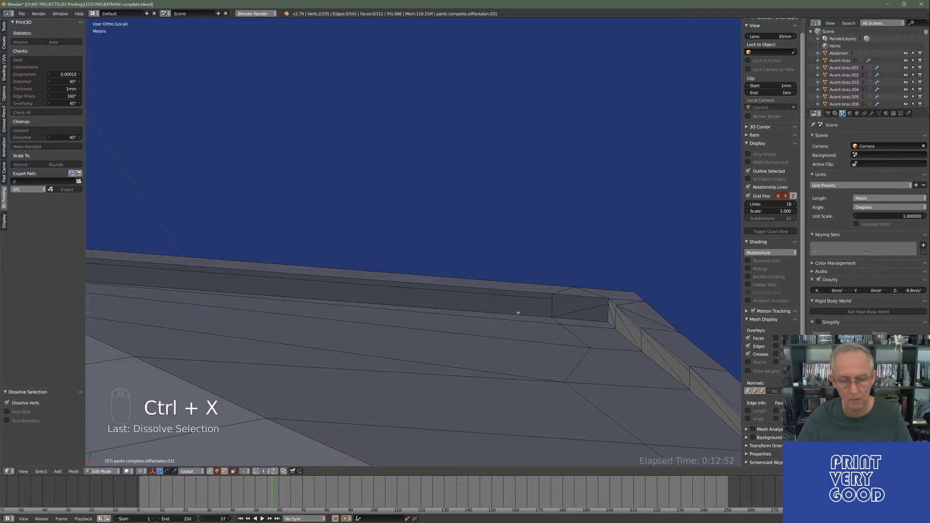
key("ctrl+z")
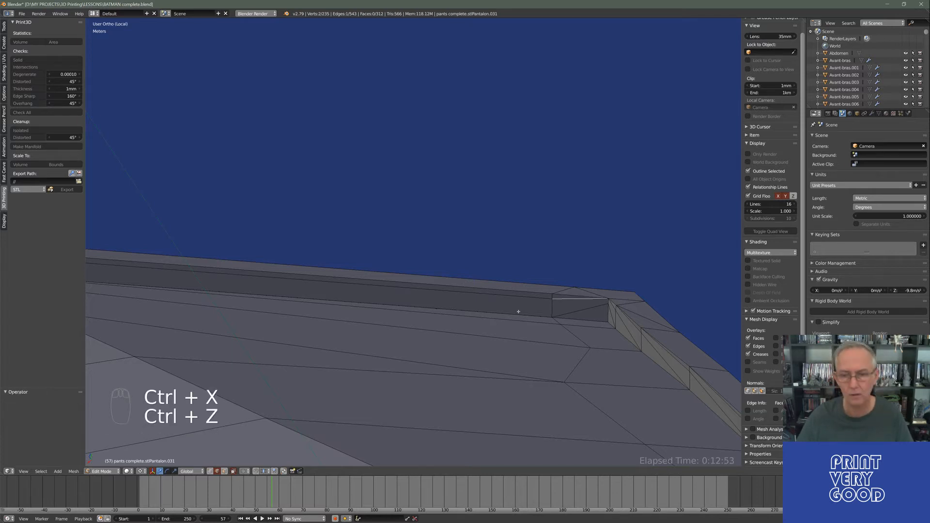
In vertex selection mode, connect neighbouring vertices along the side rim's inner upper border for the first three segments past the corner.
middle_click_drag(517, 311, 481, 284)
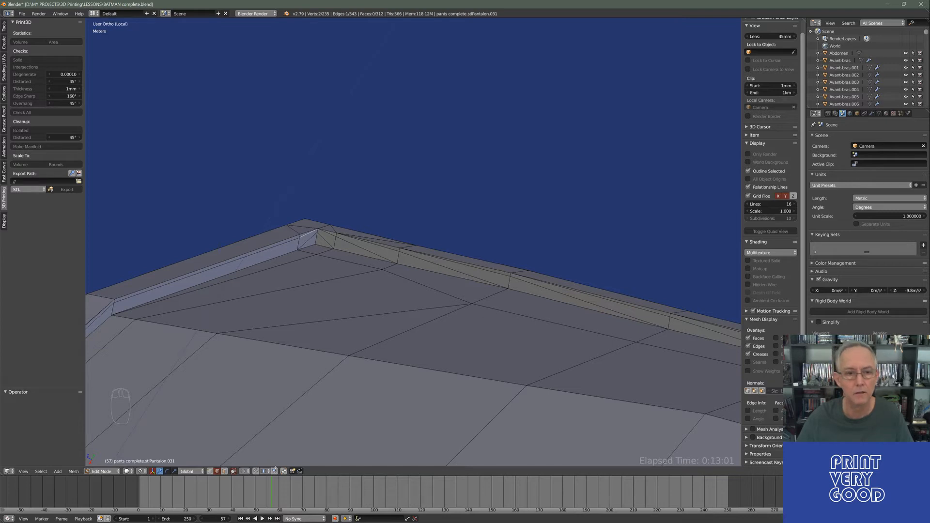
left_click(210, 471)
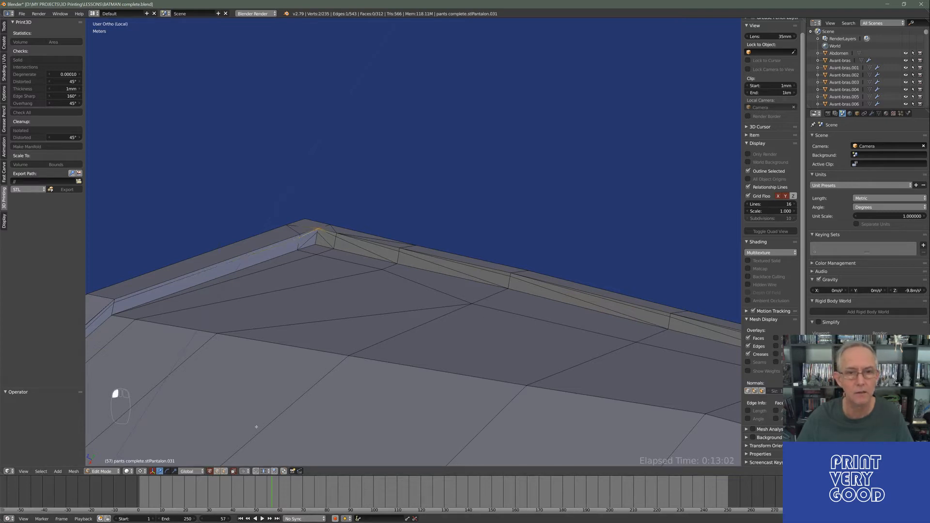
right_click(336, 238)
key("j")
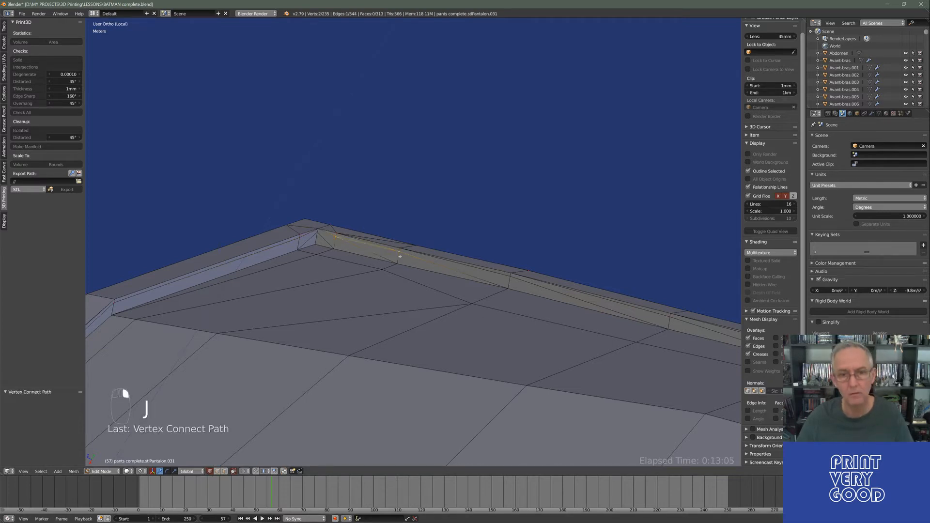
right_click(401, 256)
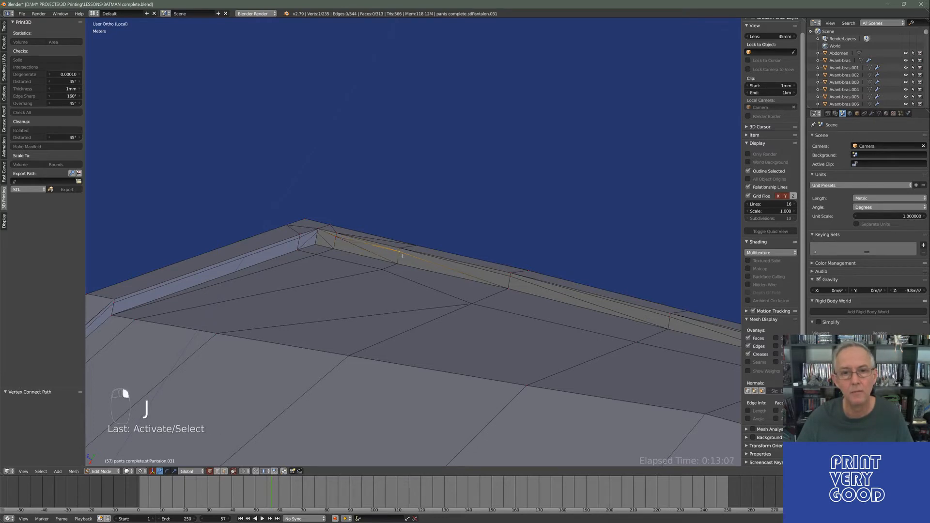
right_click(510, 279, "shift")
key("j")
right_click(518, 288)
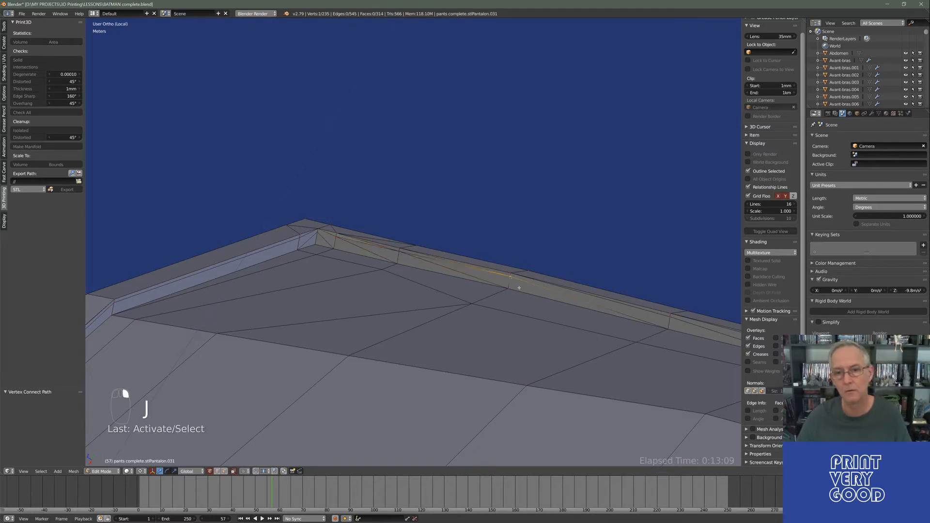
right_click(668, 319, "shift")
key("j")
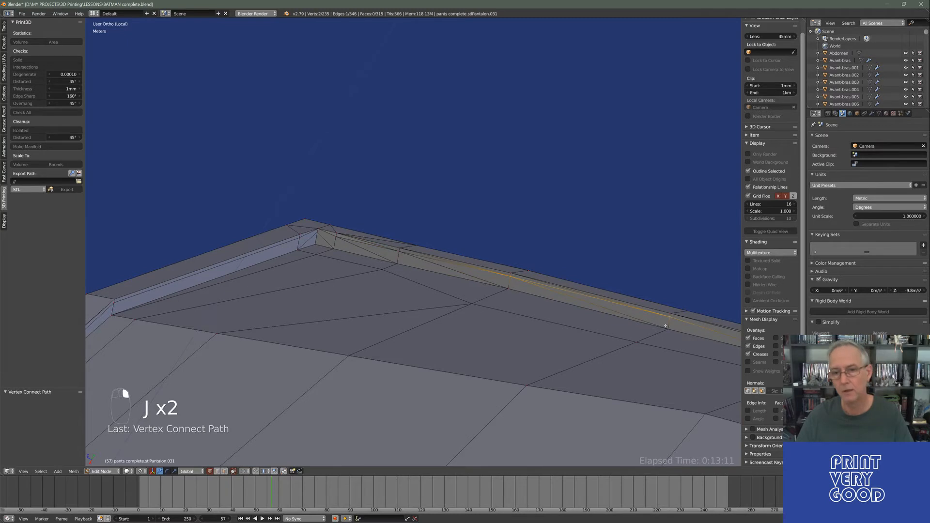
Connect the vertices of the next two segments farther along the side rim's inner upper border.
middle_click_drag(668, 320, 358, 251, "shift")
right_click(358, 250)
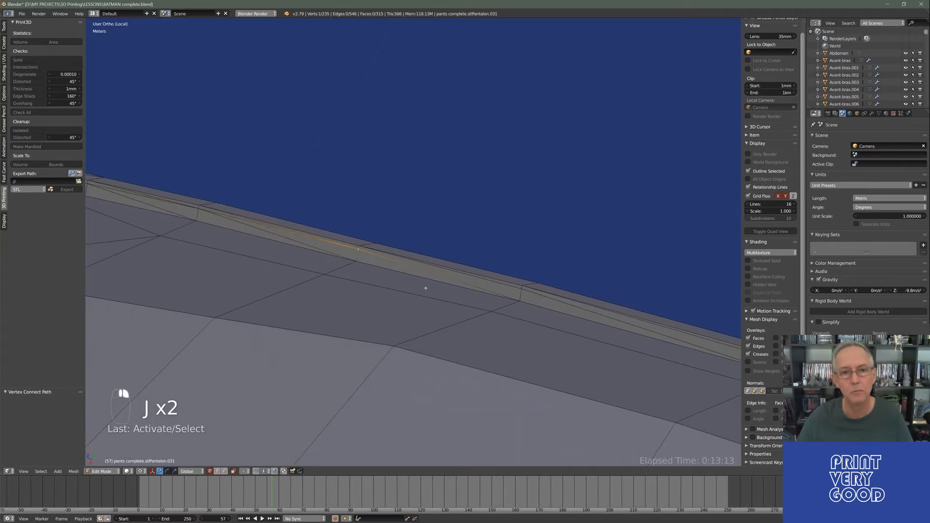
right_click(531, 296, "shift")
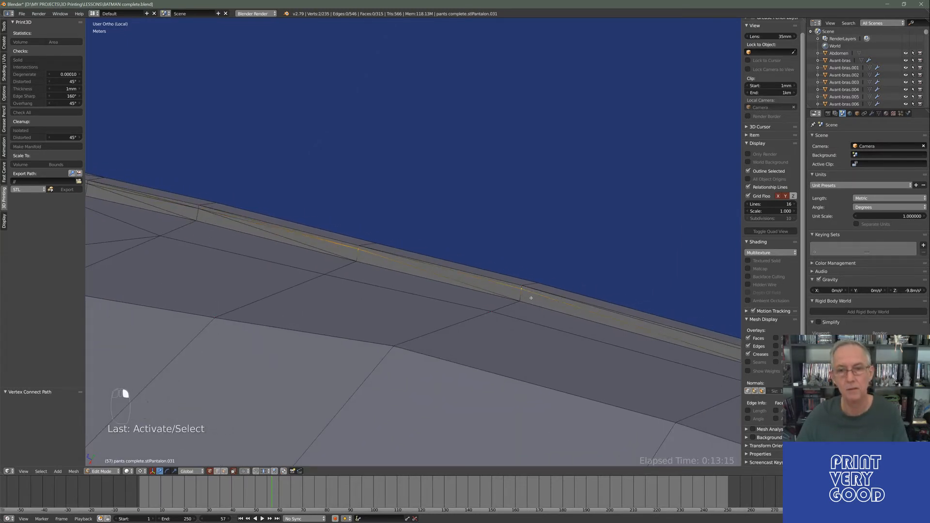
key("j")
middle_click_drag(531, 298, 405, 214, "shift")
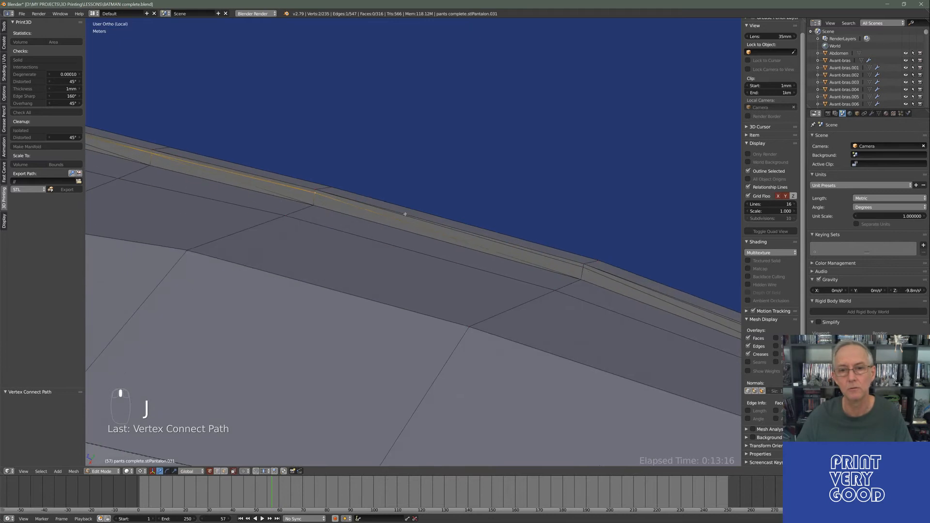
right_click(318, 197)
right_click(579, 269, "shift")
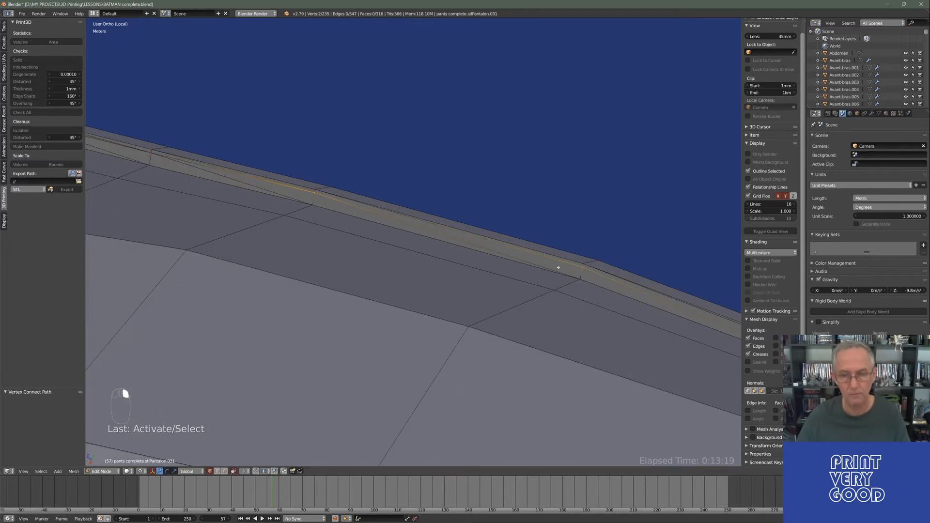
key("j")
In edge selection mode, select the five diagonals along the side rim's inner wall and dissolve them together.
left_click(219, 473)
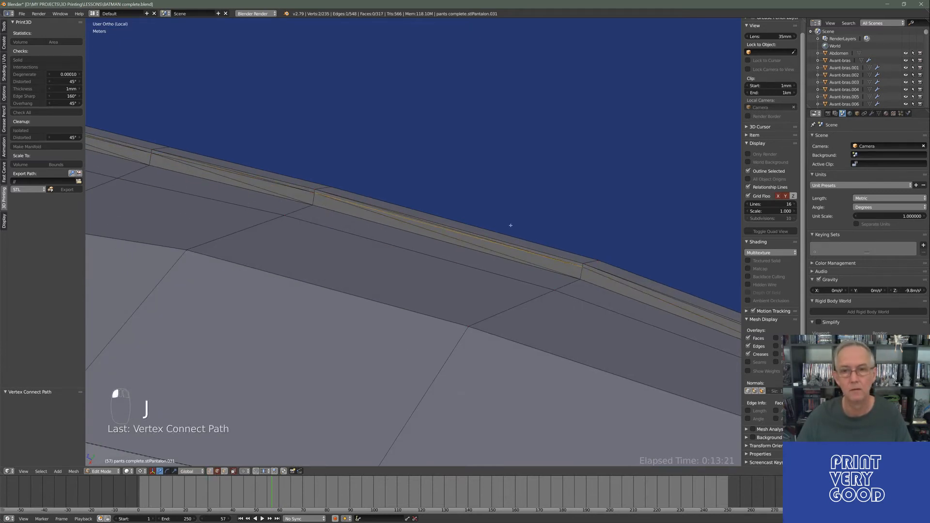
right_click(473, 243)
middle_click_drag(252, 218, 527, 308, "shift")
right_click(488, 264, "shift")
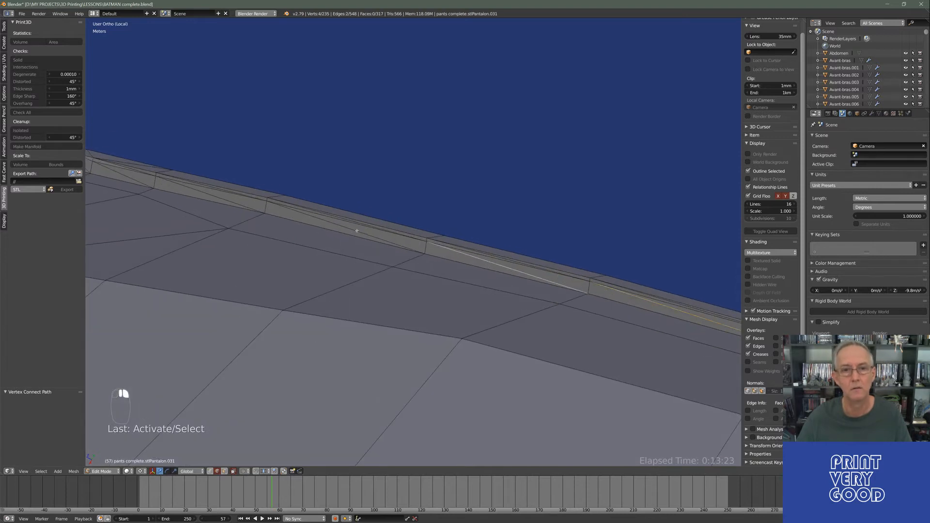
right_click(356, 231, "shift")
right_click(203, 202, "shift")
middle_click_drag(227, 213, 531, 298, "shift")
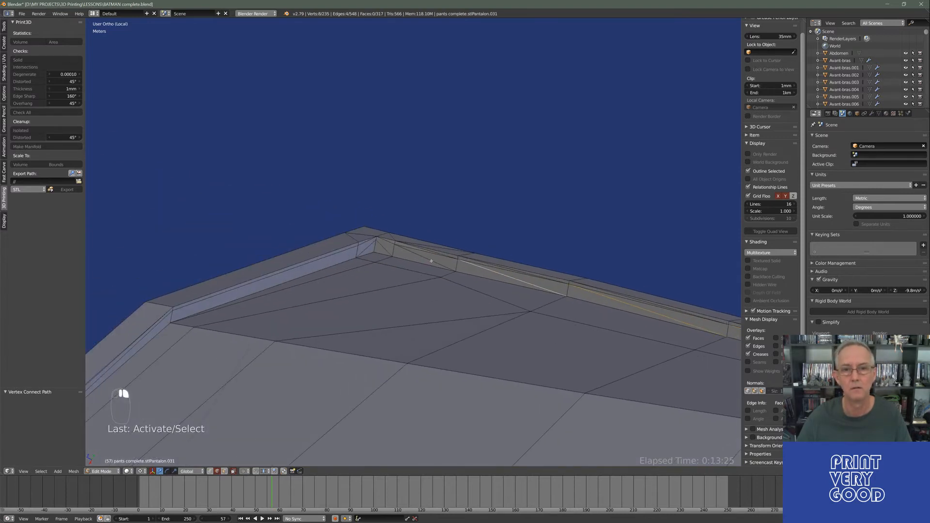
right_click(429, 260, "shift")
key("ctrl+x")
Examine the plate's surface, upper corners and rim for remaining triangles and diagonal edges.
scroll(461, 212, "down", 3)
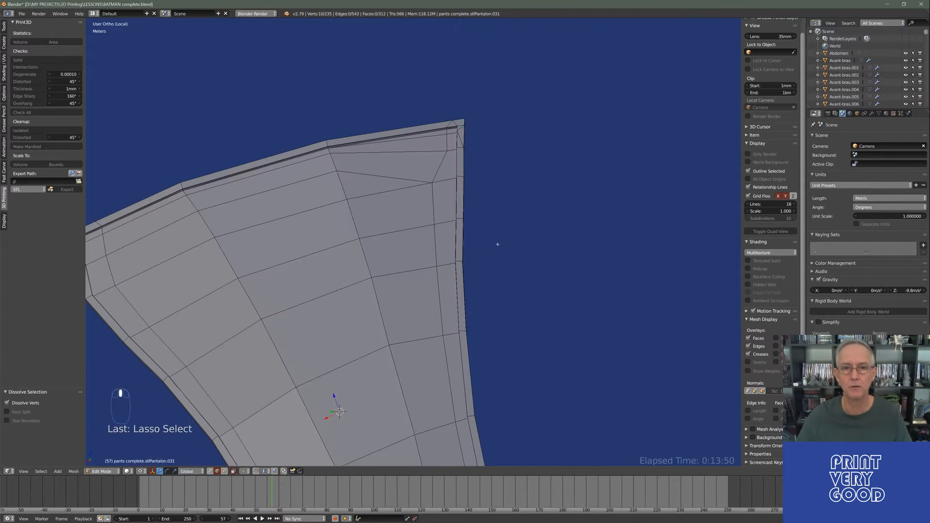
middle_click_drag(500, 270, 517, 257)
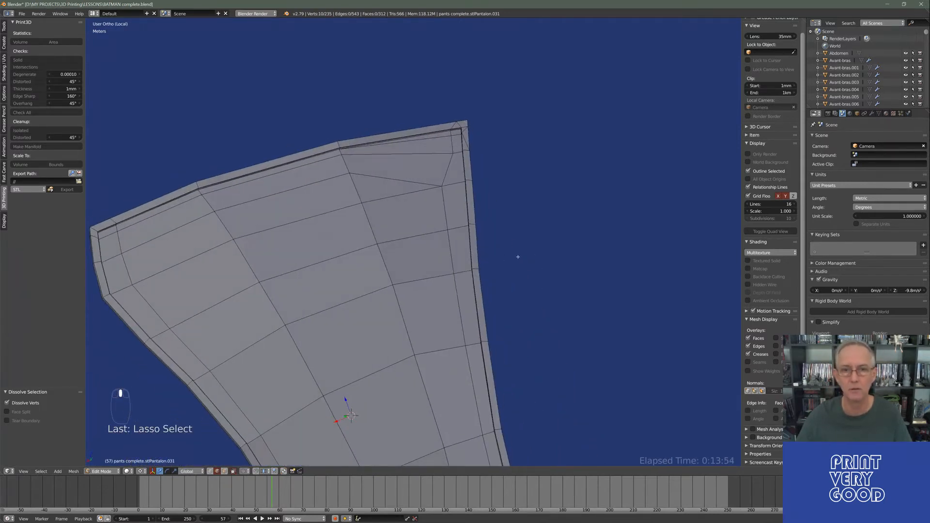
scroll(510, 202, "up", 3)
scroll(511, 201, "down", 2)
middle_click_drag(510, 202, 521, 253)
scroll(572, 258, "down", 3)
scroll(484, 322, "down", 2)
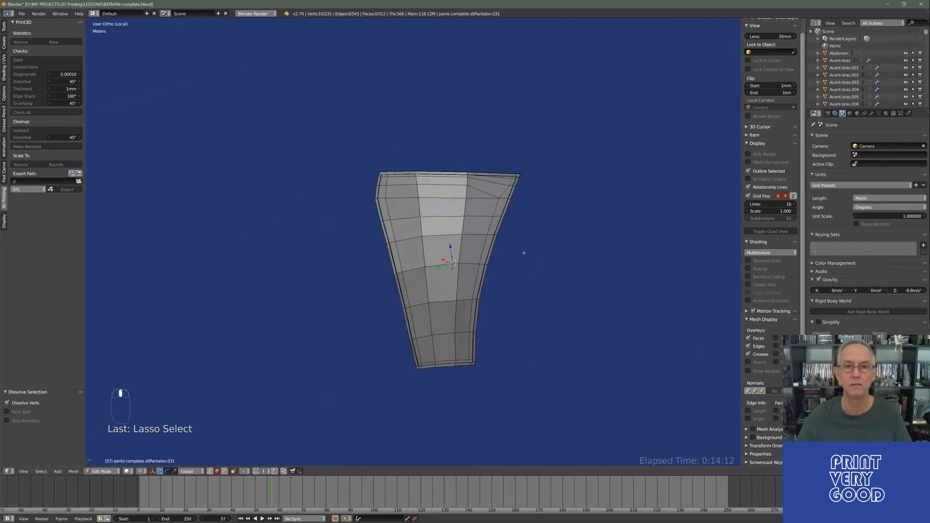
scroll(521, 253, "up", 3)
scroll(529, 265, "down", 4)
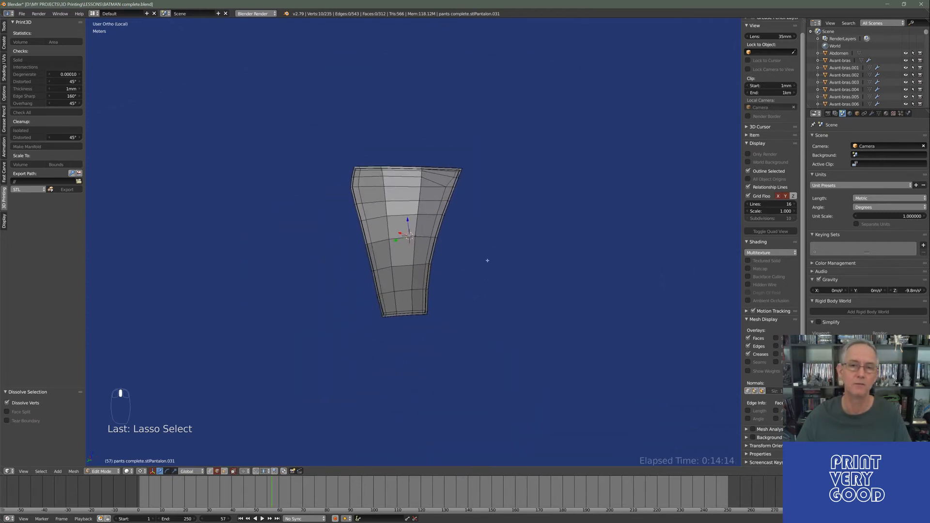
scroll(487, 261, "up", 5)
scroll(458, 232, "down", 4)
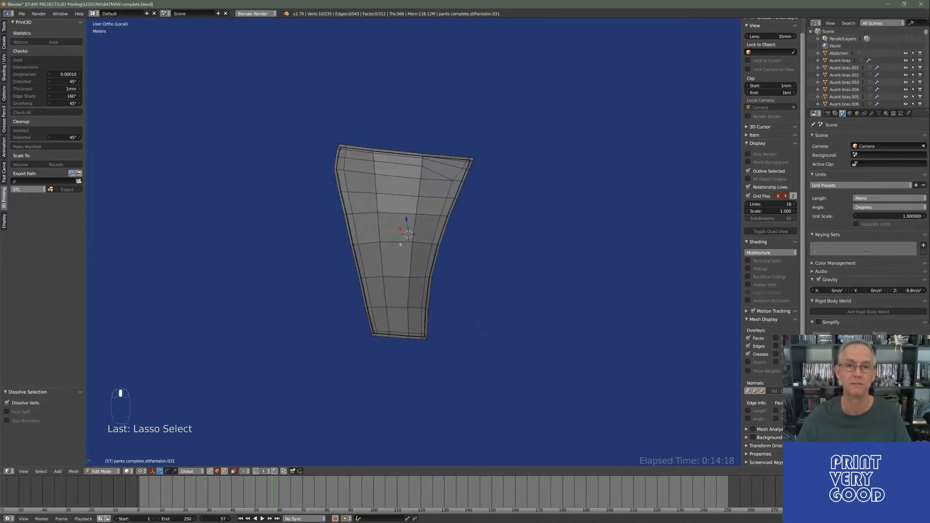
Inspect the plate's lengthwise face columns and cross rows in shaded view, both up close and as a whole.
scroll(455, 270, "up", 1)
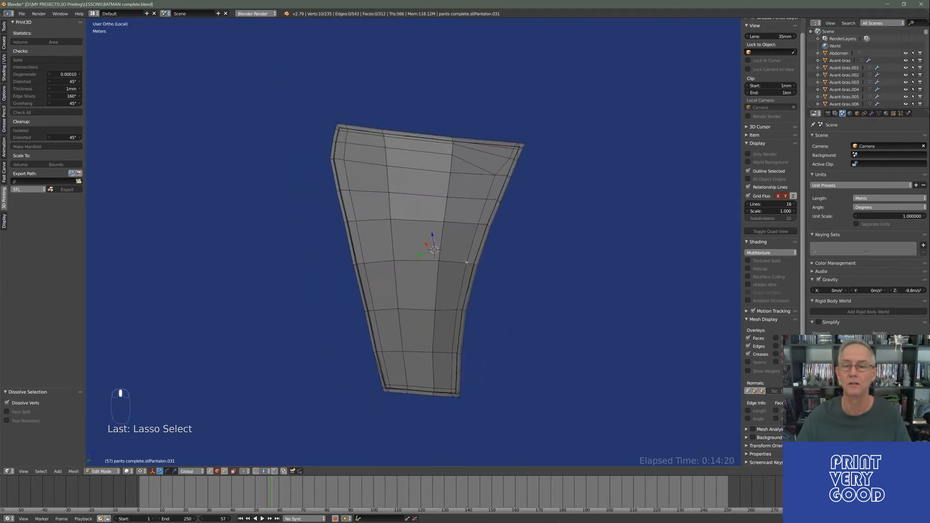
middle_click_drag(289, 220, 386, 255)
scroll(448, 243, "up", 2)
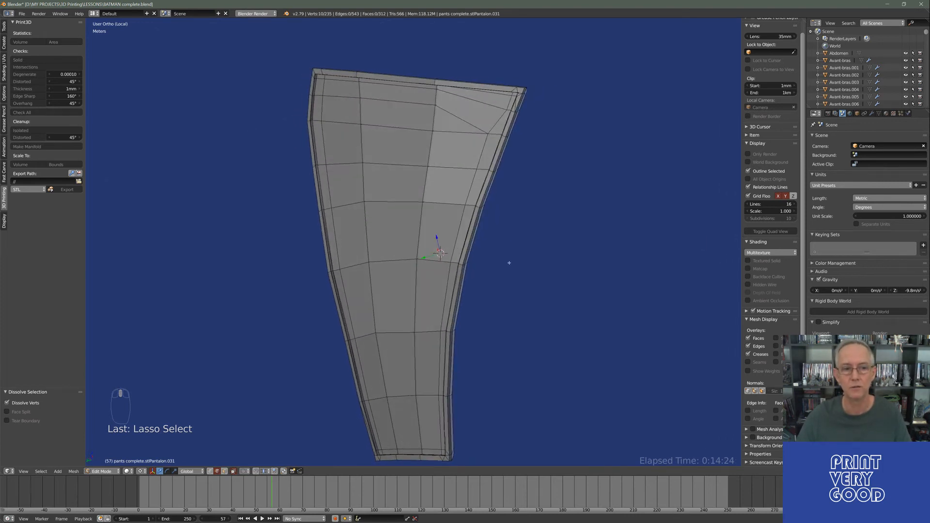
scroll(509, 263, "up", 2)
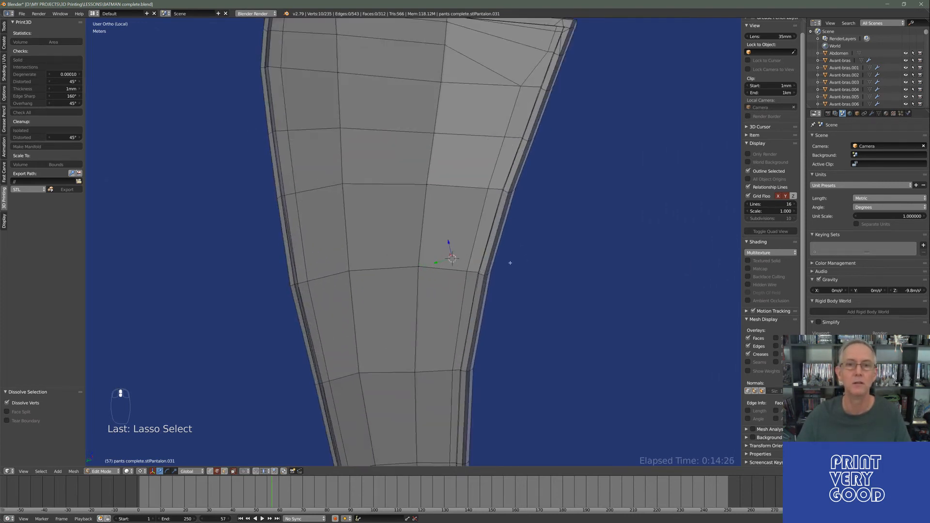
middle_click_drag(539, 205, 638, 230)
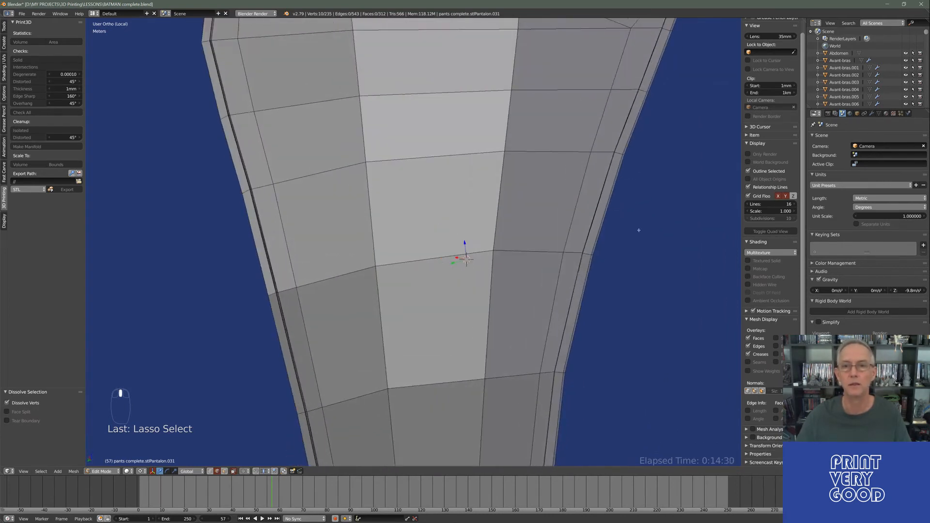
mouse_move(549, 239)
middle_mouse_down()
mouse_move(563, 222)
mouse_move(569, 232)
middle_mouse_up()
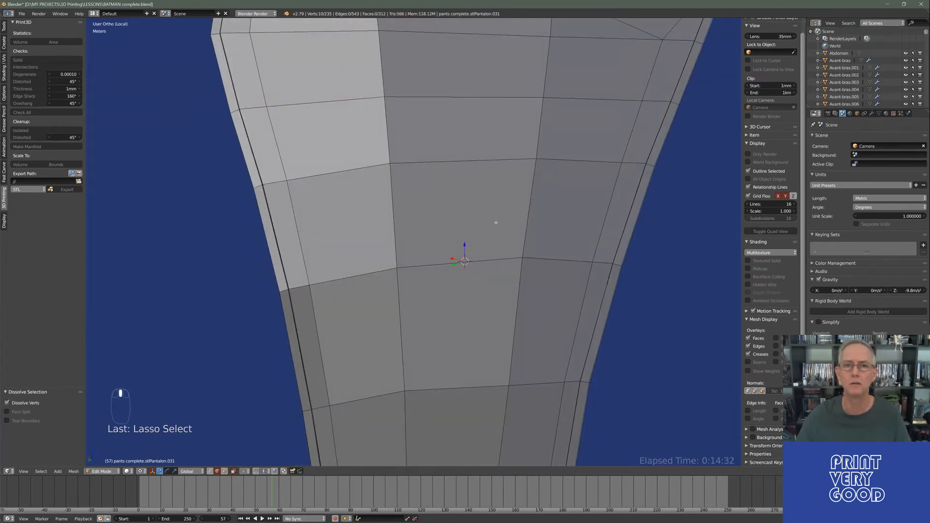
middle_click_drag(496, 223, 455, 269)
scroll(489, 200, "down", 5)
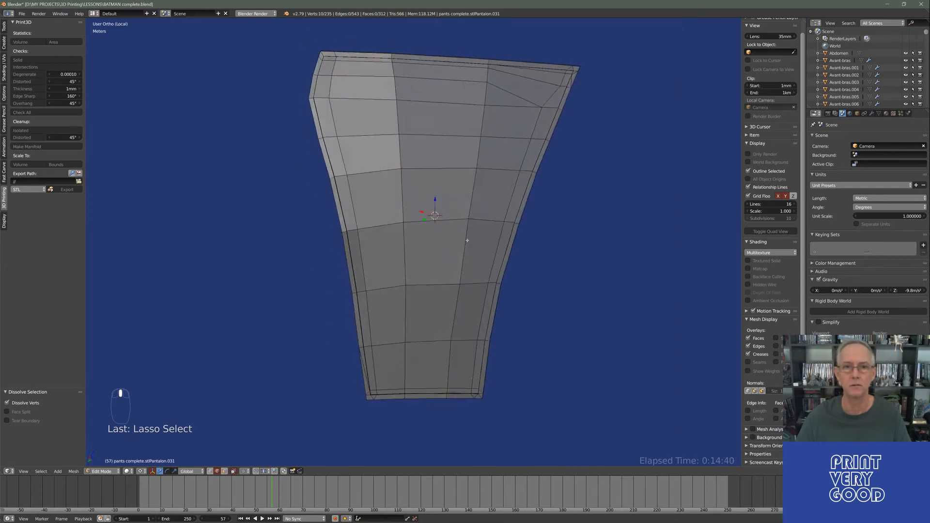
scroll(396, 229, "up", 3)
scroll(396, 229, "down", 4)
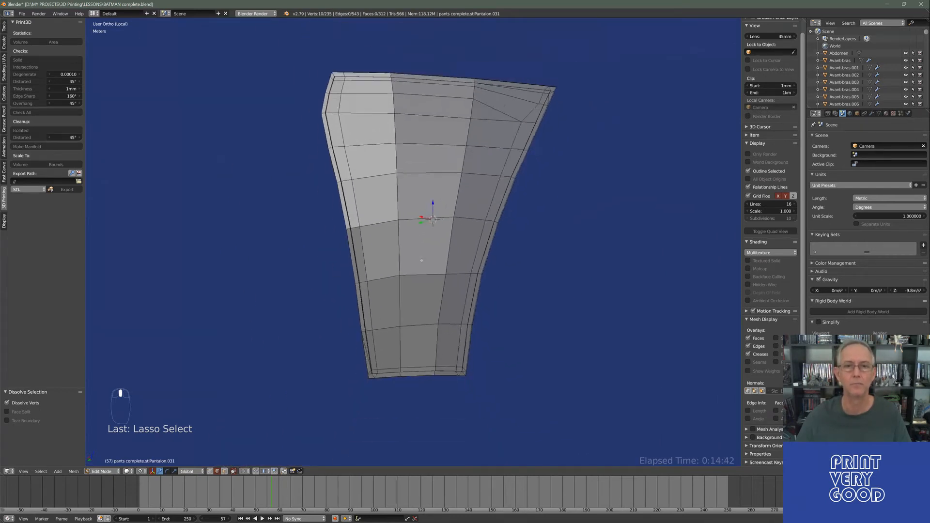
scroll(411, 242, "up", 4)
scroll(430, 266, "down", 4)
scroll(429, 266, "up", 6)
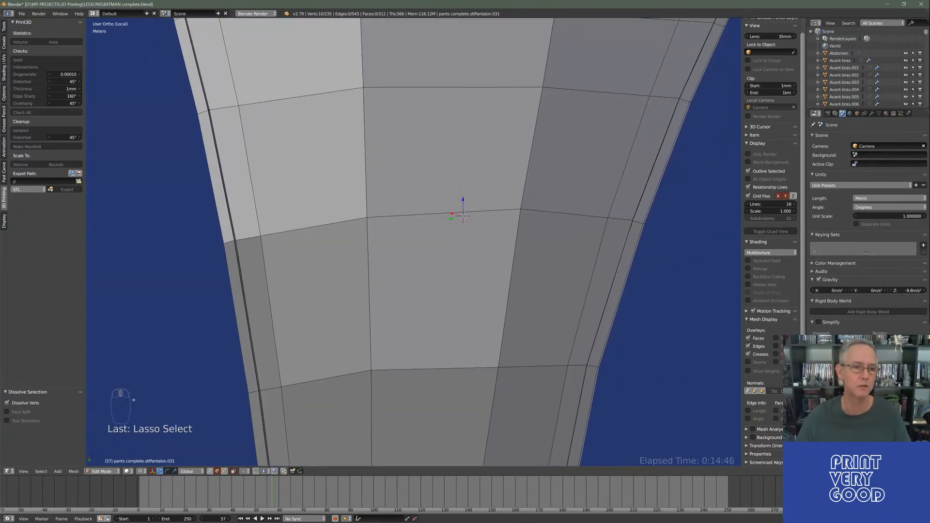
middle_click_drag(336, 327, 375, 312)
scroll(428, 234, "down", 5)
scroll(187, 279, "up", 5)
Show the plate as wireframe and examine the space between its front and back surfaces for internal faces.
key("z")
scroll(447, 261, "up", 4)
scroll(442, 191, "down", 6)
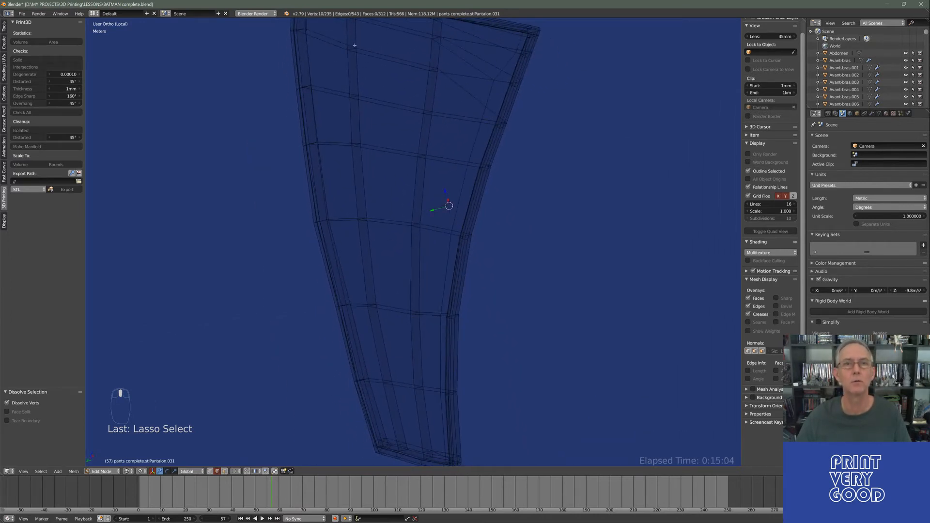
middle_click_drag(389, 375, 375, 374)
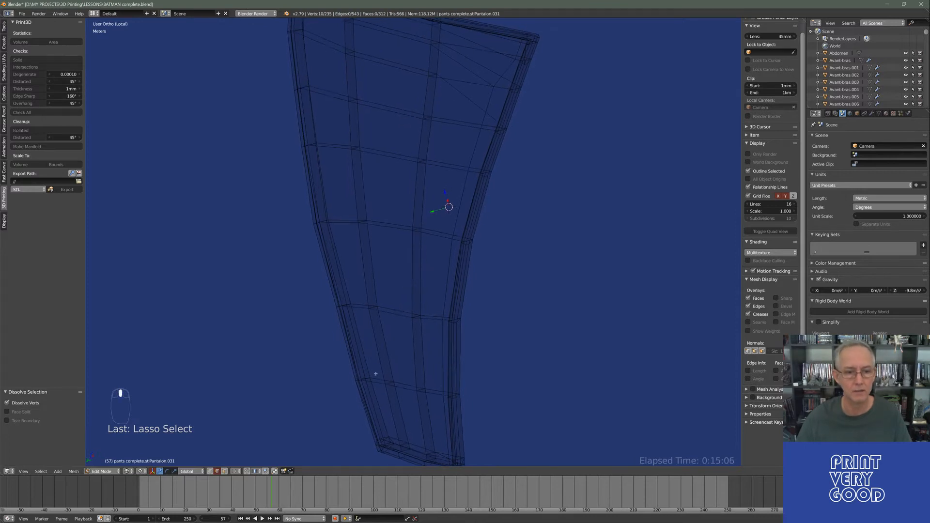
In face selection mode, select the two lengthwise face loops inside the plate and delete their faces.
left_click(224, 472)
middle_click_drag(358, 324, 365, 344)
scroll(365, 344, "up", 2)
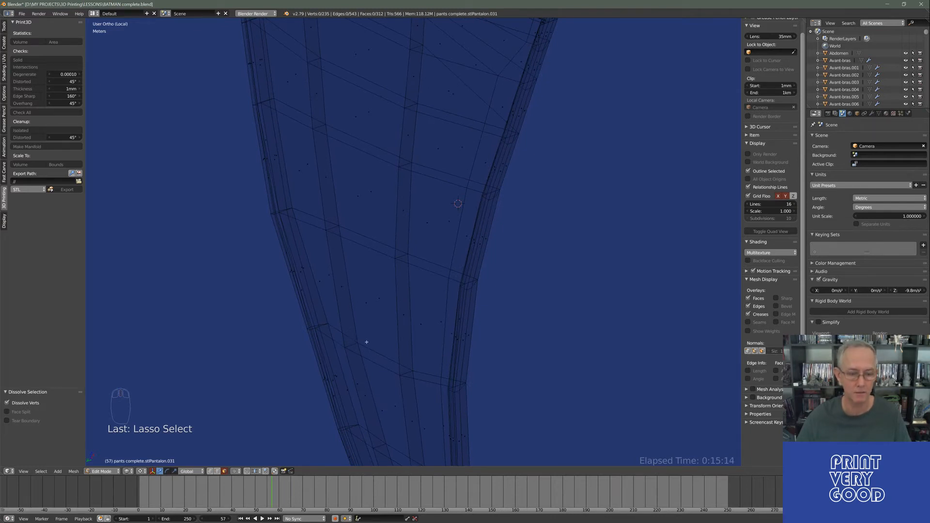
left_click(351, 345, "alt")
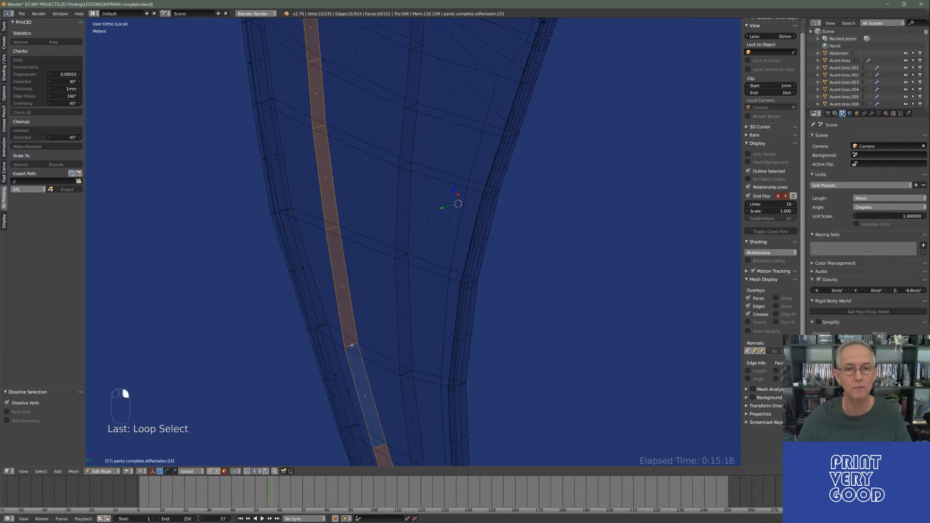
middle_click_drag(351, 345, 348, 319)
scroll(349, 333, "down", 3)
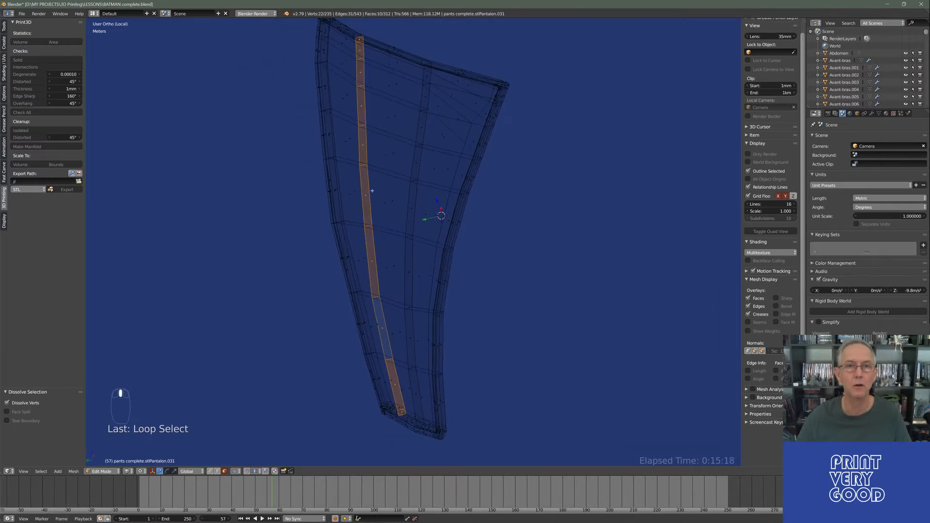
middle_click_drag(430, 286, 388, 264)
scroll(404, 287, "up", 2)
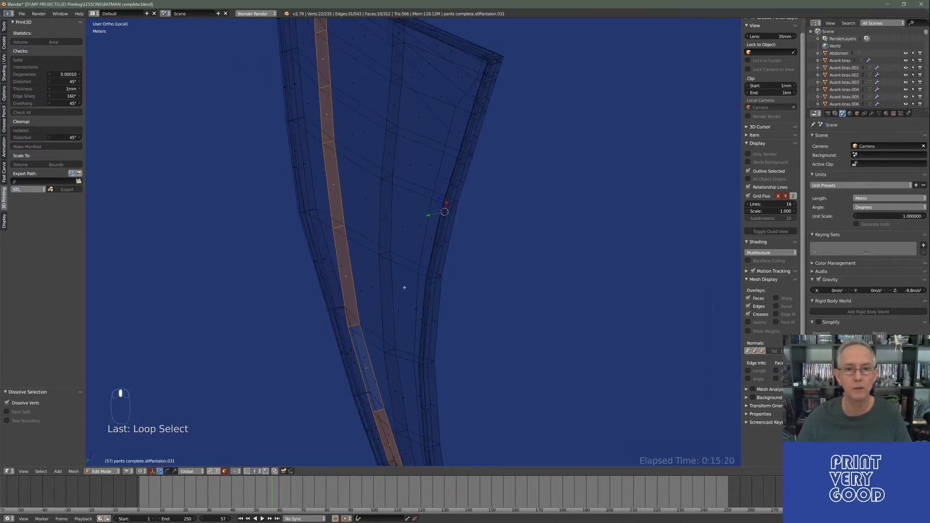
right_click(386, 253, "alt+shift")
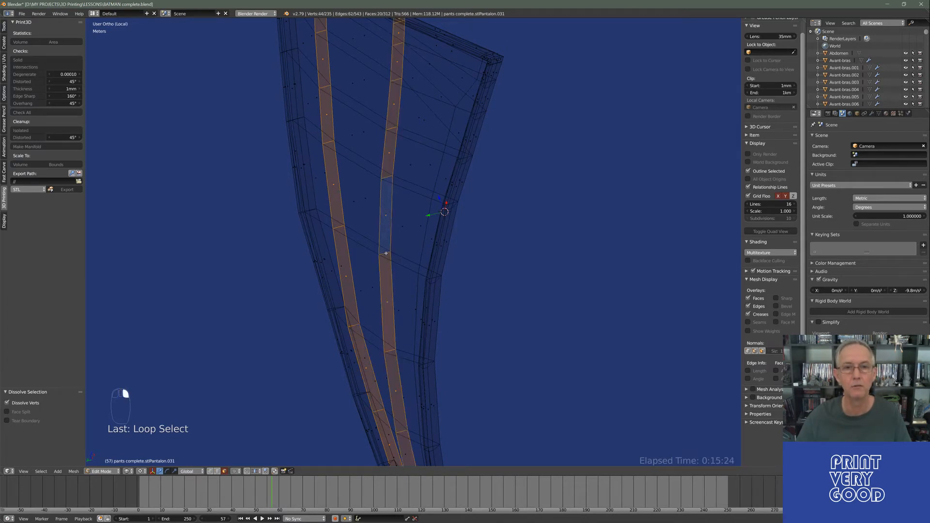
middle_click_drag(394, 285, 393, 250)
scroll(388, 245, "down", 4)
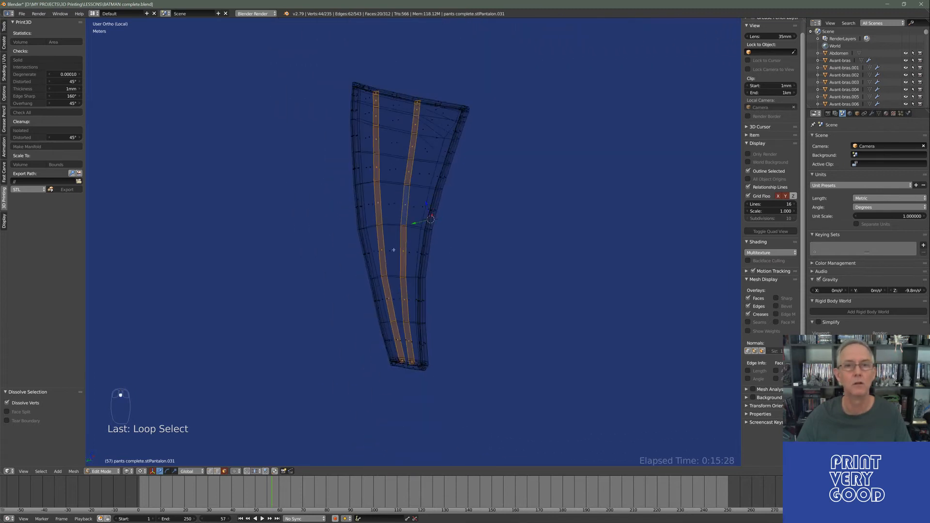
key("Delete")
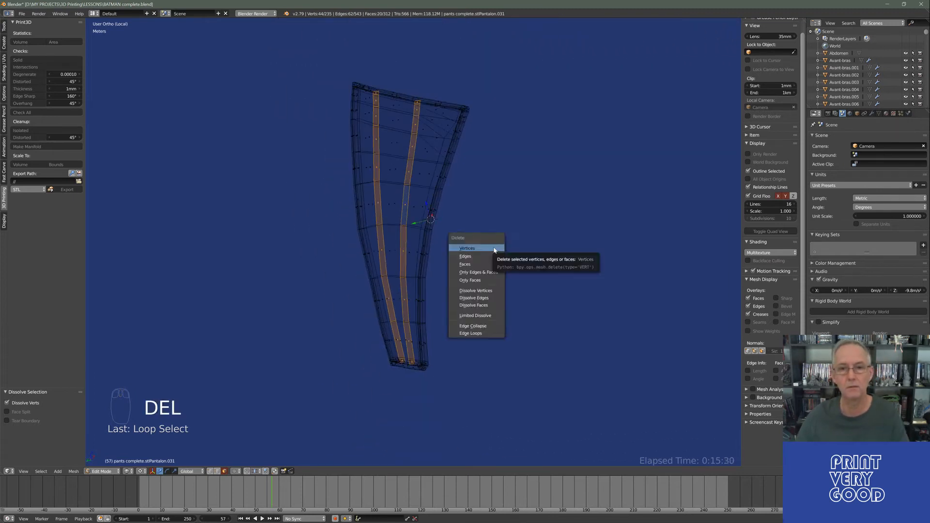
left_click(476, 264)
In solid shading, select the whole mesh, recalculate its normals to the outside and clear the selection.
mouse_move(355, 262)
middle_mouse_down()
mouse_move(461, 284)
mouse_move(444, 303)
mouse_move(387, 282)
mouse_move(409, 232)
mouse_move(349, 247)
mouse_move(411, 278)
mouse_move(405, 270)
mouse_move(491, 279)
middle_mouse_up()
key("z")
key("a")
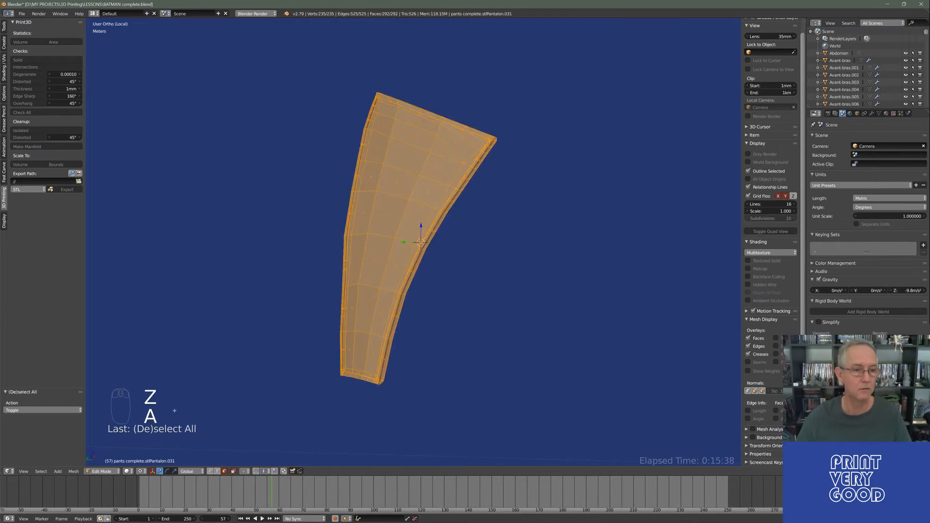
left_click(78, 473)
mouse_move(111, 356)
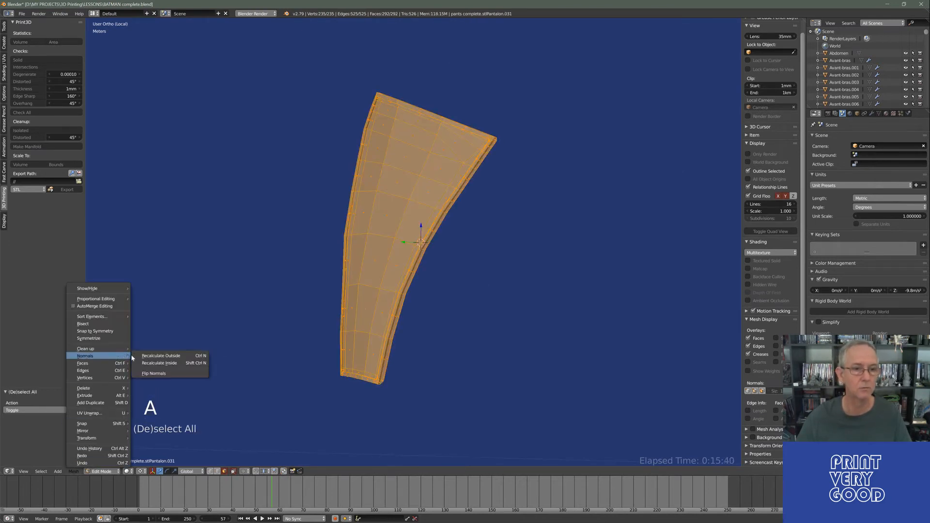
left_click(166, 356)
middle_click_drag(453, 240, 408, 228)
key("a")
In wireframe and vertex selection mode, check rim vertices near the plate's pointed upper corner by test-moving them without keeping the moves.
key("z")
scroll(381, 256, "up", 6)
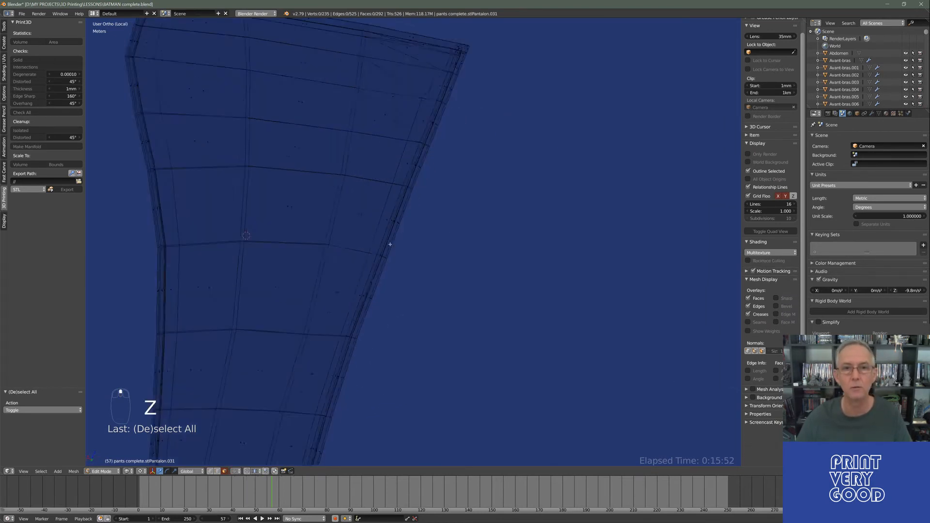
middle_click_drag(396, 335, 294, 259)
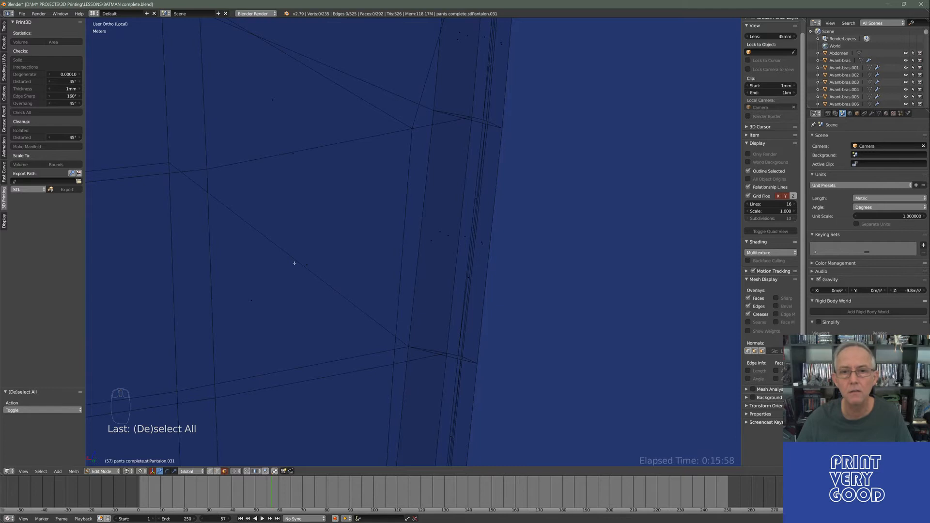
middle_click_drag(295, 263, 288, 290)
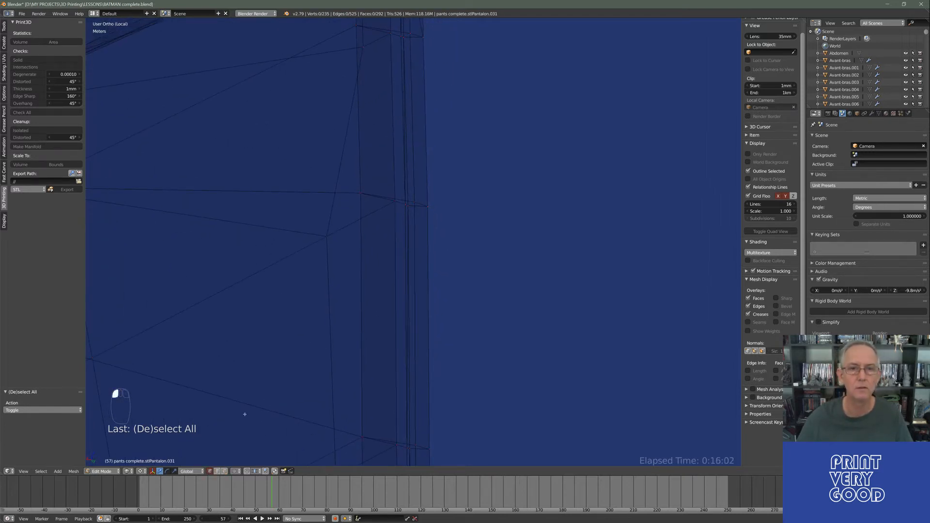
middle_click_drag(361, 210, 359, 227)
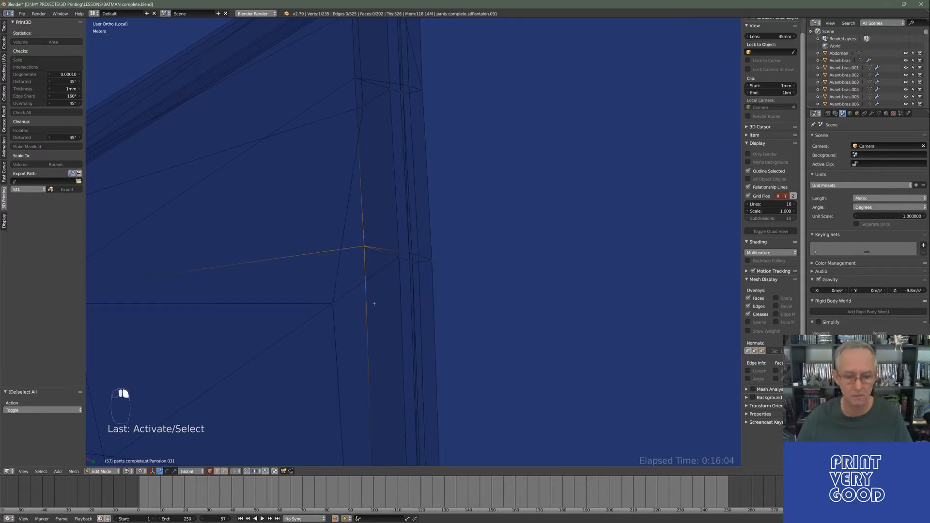
key("g")
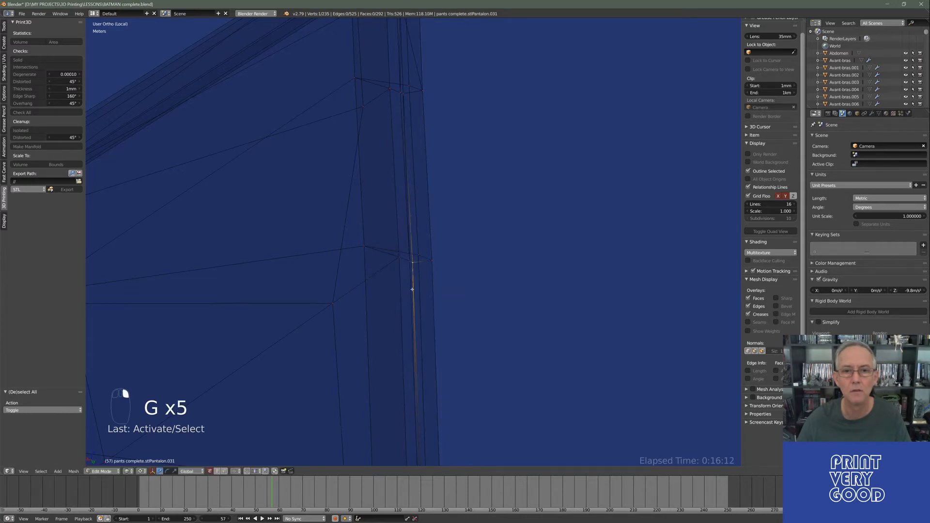
scroll(407, 313, "down", 8)
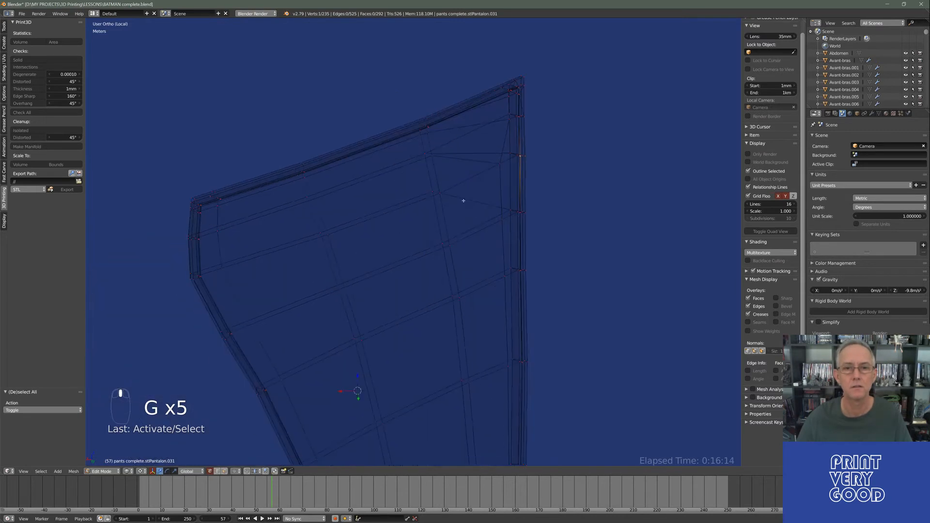
middle_click_drag(440, 318, 473, 224)
Select the whole mesh and run Remove Doubles on its vertices.
scroll(394, 295, "down", 4)
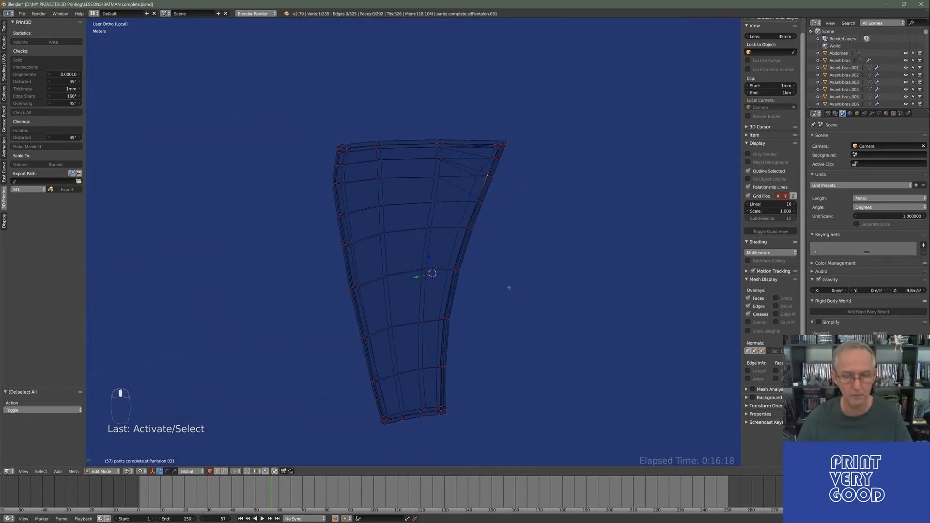
key("a")
key("w")
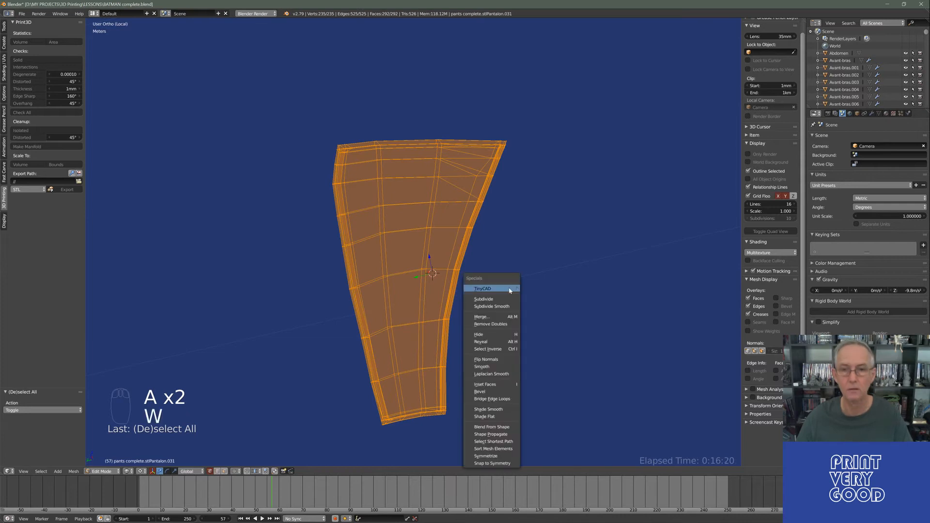
mouse_move(510, 290)
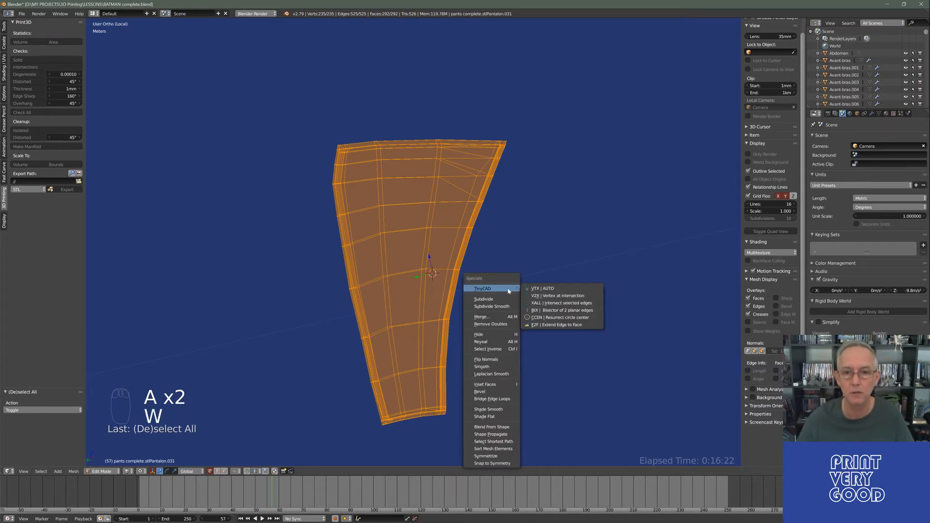
left_click(491, 324)
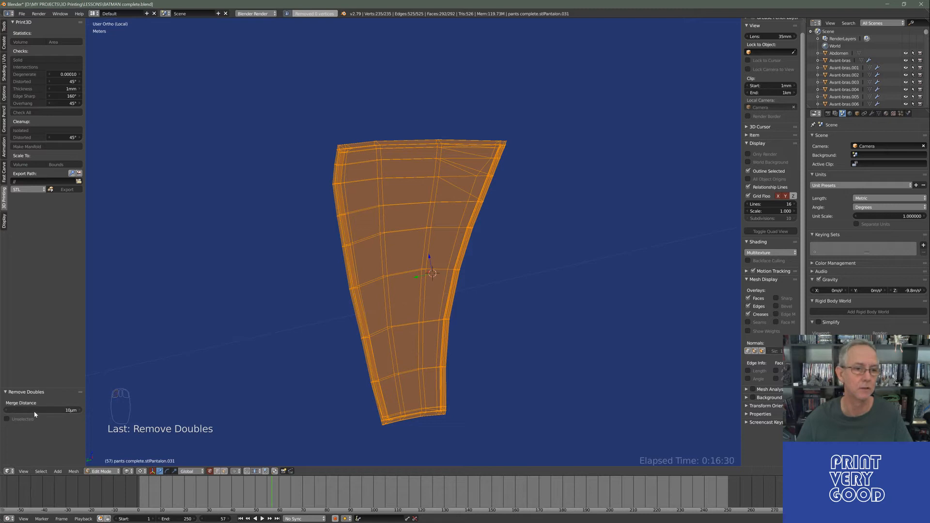
Return the plate to solid shading, recalculate the whole mesh's normals to the outside once more and leave Edit Mode.
mouse_move(443, 305)
middle_mouse_down()
mouse_move(377, 275)
mouse_move(392, 277)
mouse_move(342, 291)
mouse_move(320, 176)
mouse_move(349, 179)
mouse_move(314, 206)
mouse_move(431, 198)
mouse_move(486, 237)
mouse_move(494, 256)
mouse_move(370, 203)
mouse_move(388, 262)
mouse_move(475, 271)
mouse_move(430, 255)
mouse_move(438, 237)
mouse_move(394, 212)
mouse_move(345, 187)
mouse_move(465, 253)
mouse_move(326, 198)
mouse_move(487, 211)
mouse_move(324, 185)
mouse_move(374, 212)
mouse_move(249, 393)
middle_mouse_up()
key("Tab")
key("z")
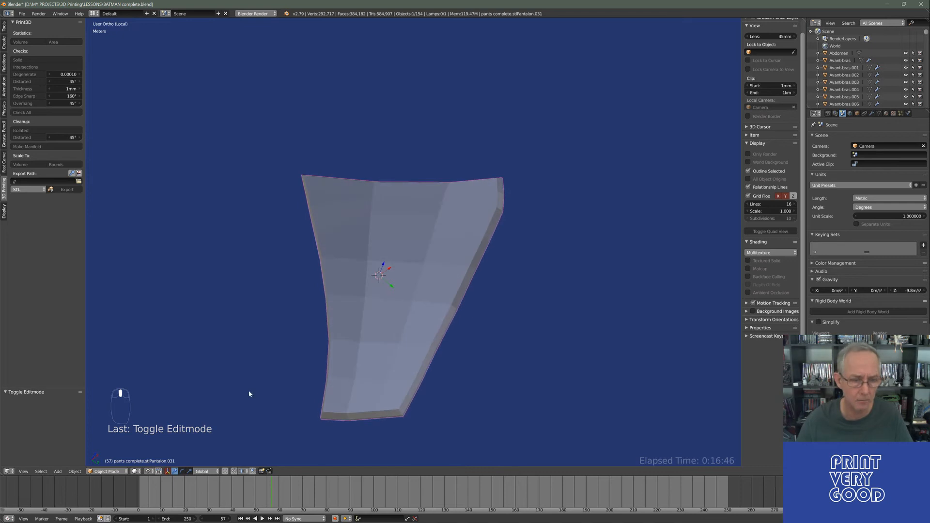
key("Tab")
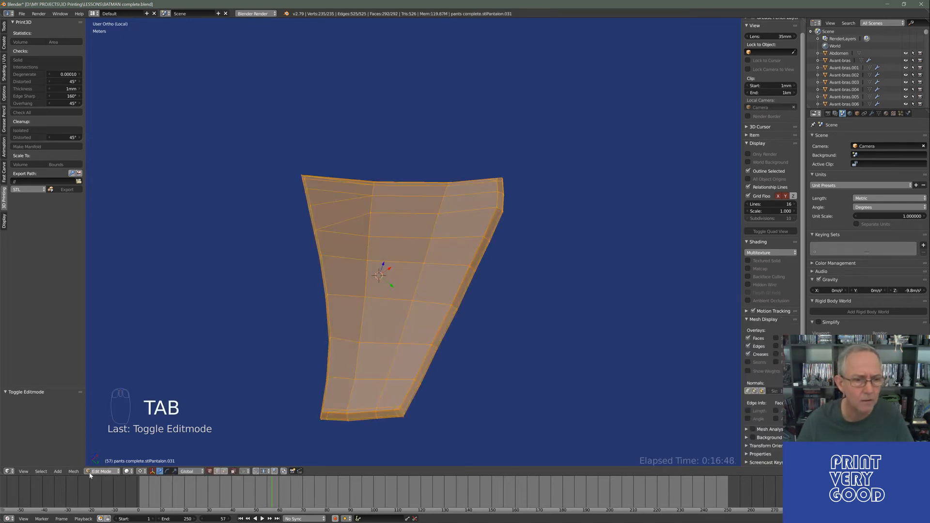
left_click(71, 471)
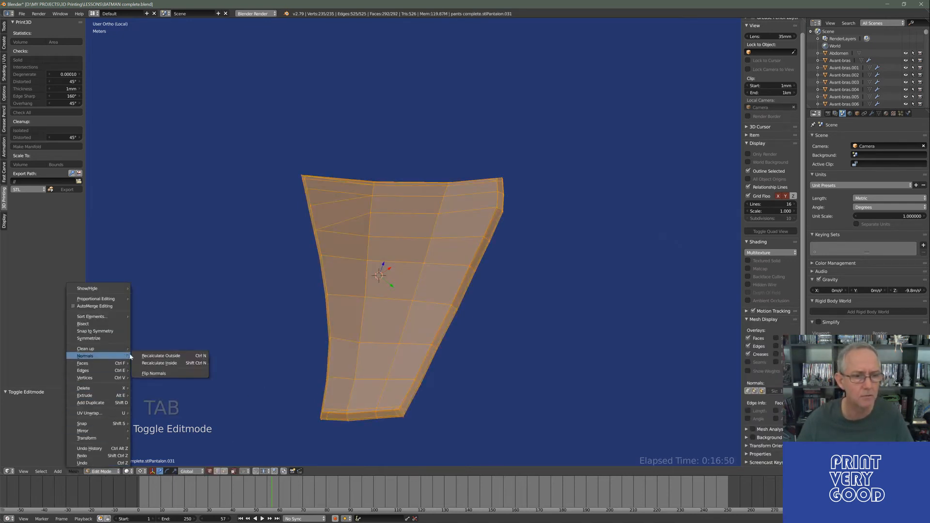
left_click(156, 355)
middle_click_drag(300, 136, 366, 234)
key("Tab")
Turn on the viewport display of the plate's Subsurf modifier.
middle_click_drag(436, 253, 367, 292)
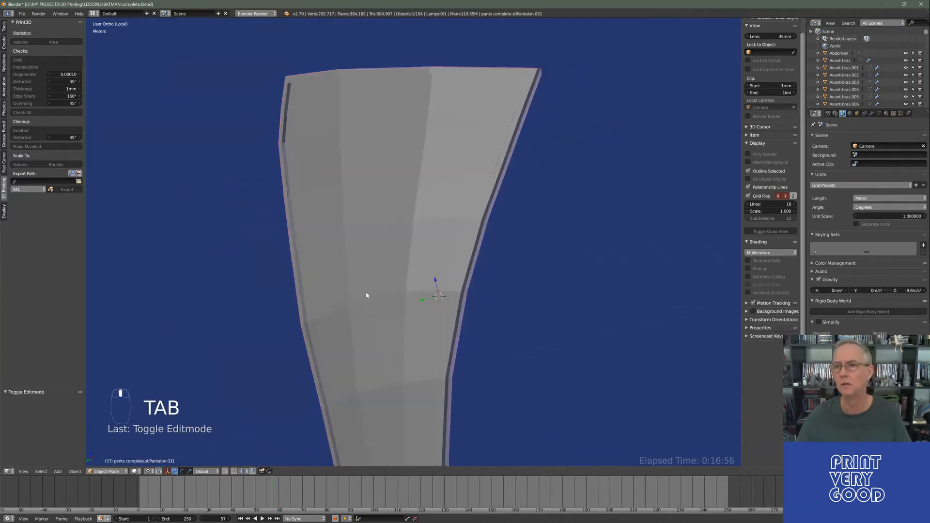
left_click(871, 114)
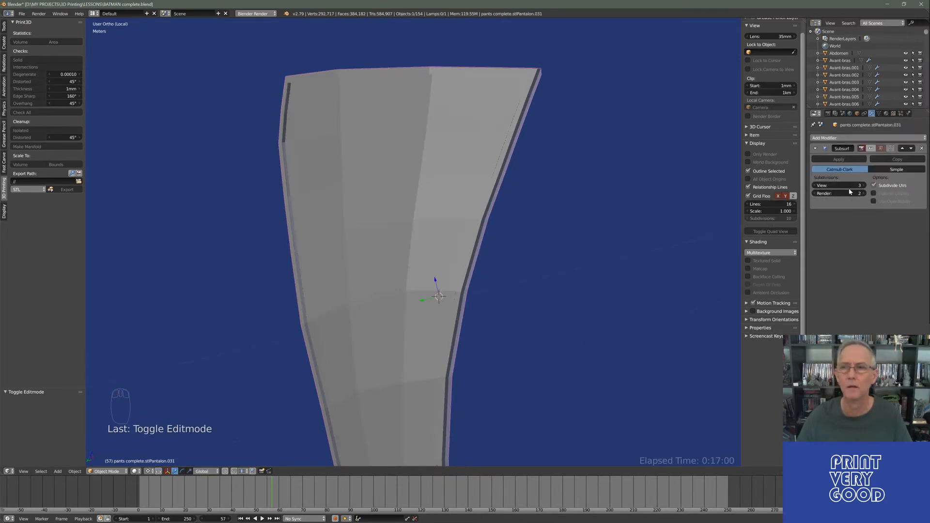
left_click(870, 149)
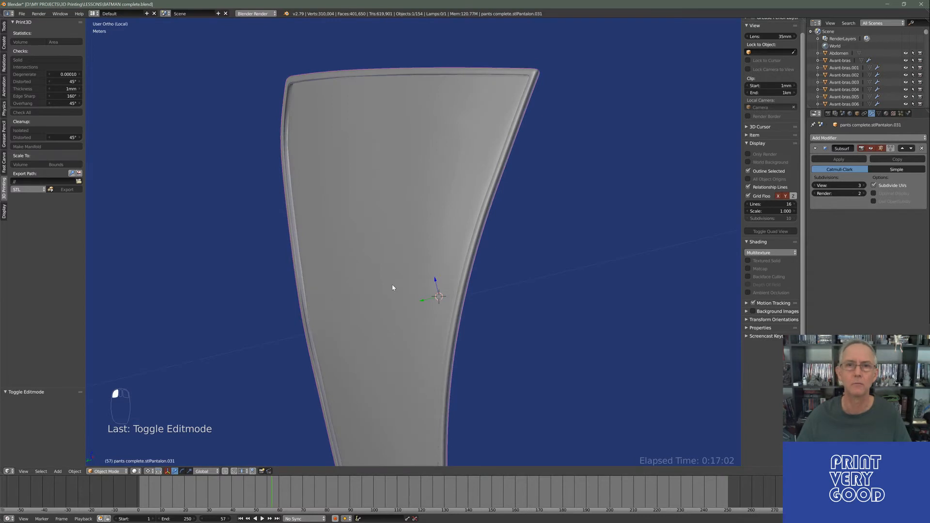
Set the Subsurf modifier's viewport subdivisions to 5 and inspect the smoothed plate from its front and inner side.
middle_click_drag(391, 283, 477, 308)
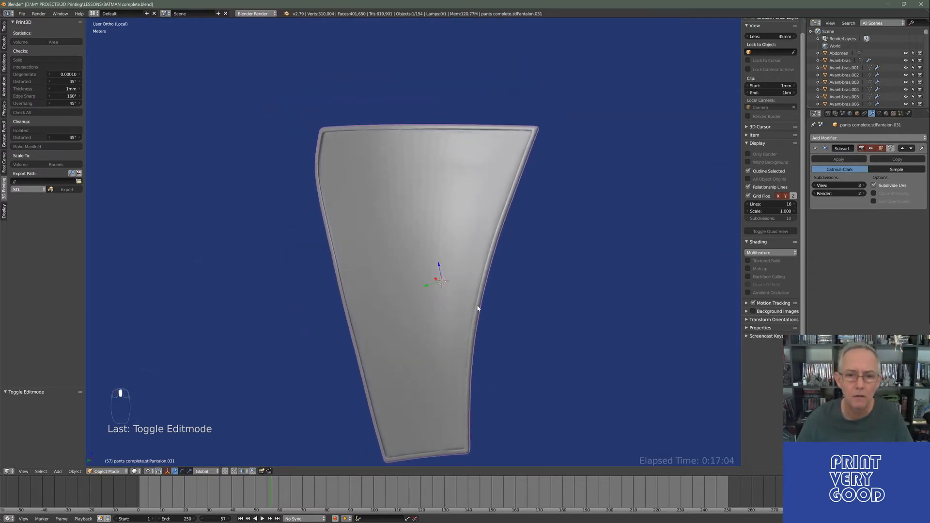
left_click(863, 185)
middle_click_drag(359, 252, 255, 162)
mouse_move(314, 218)
middle_mouse_down()
mouse_move(318, 313)
mouse_move(504, 274)
mouse_move(531, 299)
mouse_move(452, 343)
mouse_move(318, 242)
mouse_move(321, 231)
middle_mouse_up()
scroll(390, 182, "up", 2)
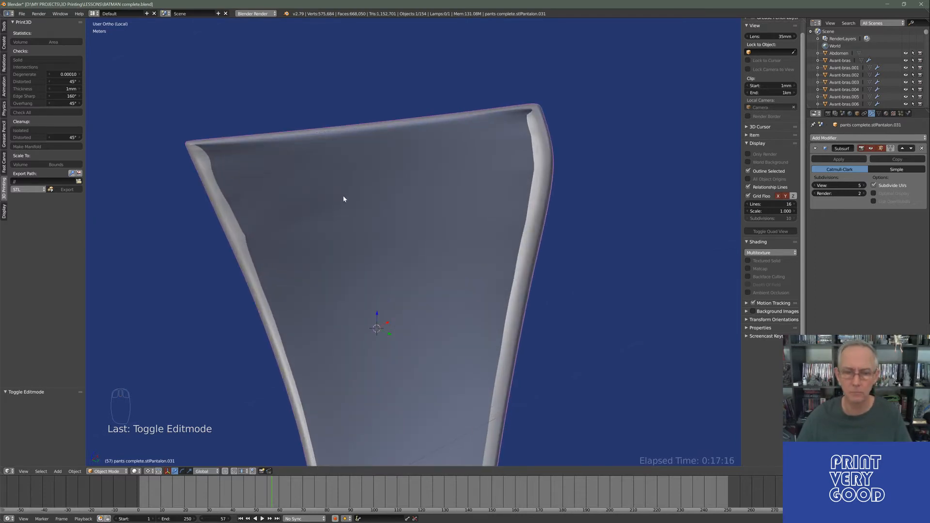
Enter Edit Mode, turn off the Subsurf modifier's viewport display and select a single face on the plate's inner surface in face selection mode.
key("Tab")
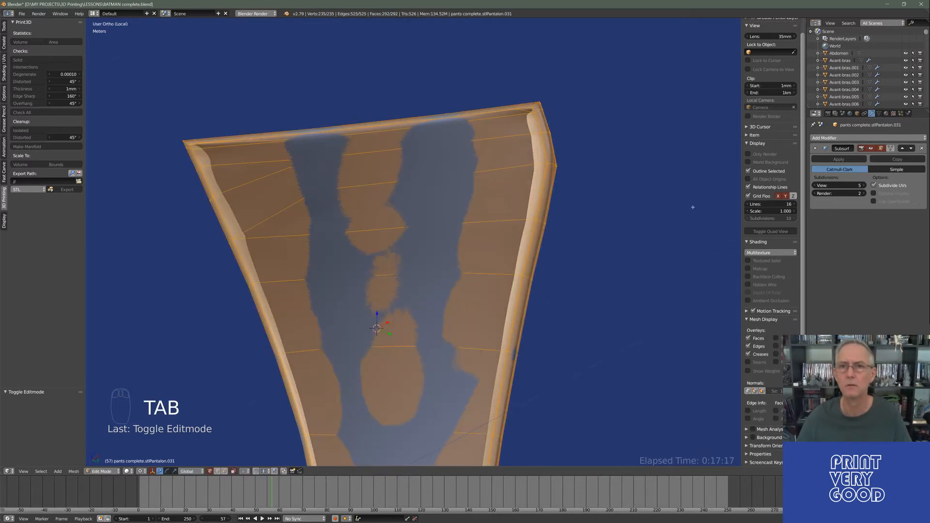
left_click(871, 150)
middle_click_drag(170, 292, 151, 446)
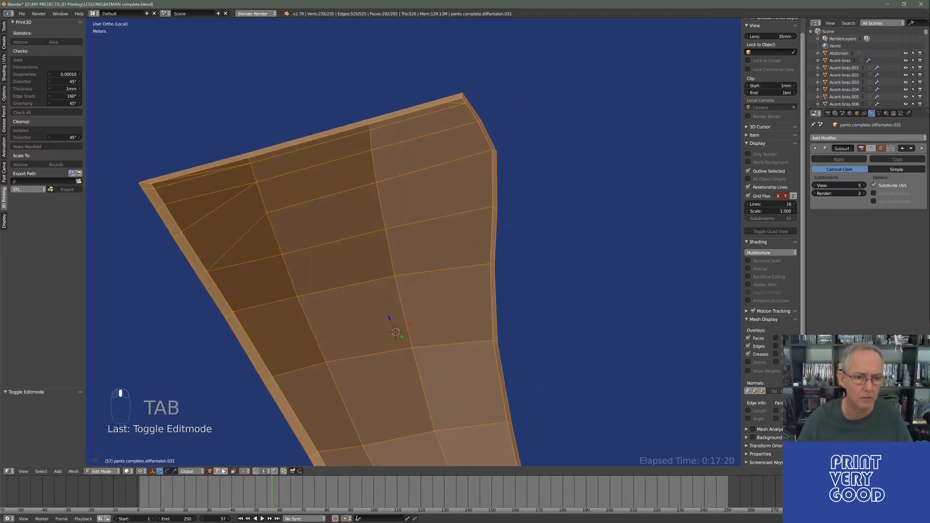
right_click(340, 215)
middle_click_drag(322, 238, 279, 233)
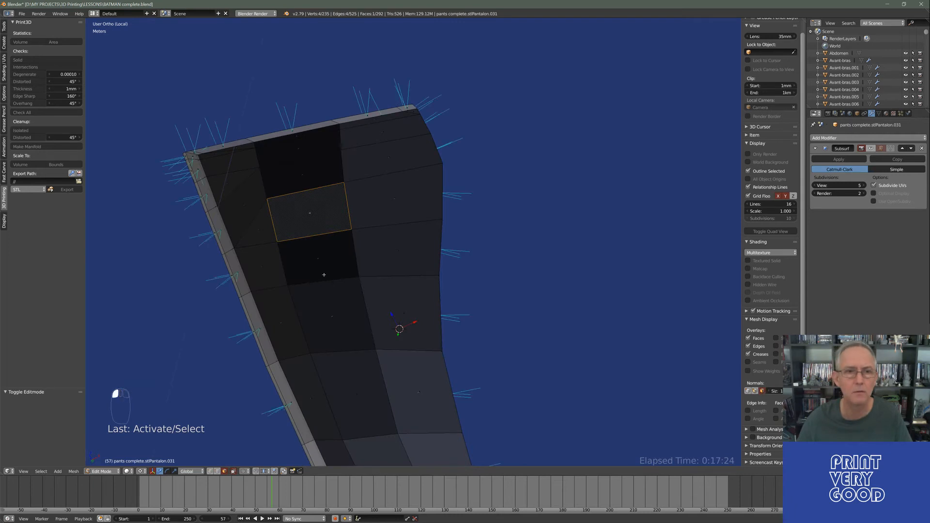
Examine the inner faces around the selected face and the edges and normals along the plate's side rim.
middle_click_drag(324, 275, 463, 260)
scroll(315, 240, "up", 5)
middle_click_drag(342, 235, 233, 236)
scroll(276, 193, "down", 3)
scroll(233, 236, "up", 3)
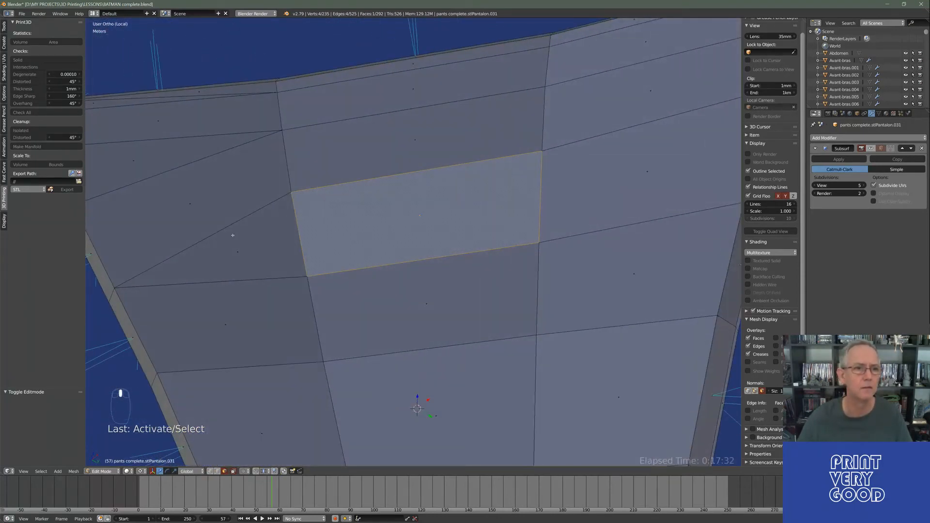
scroll(233, 236, "down", 5)
middle_click_drag(349, 245, 376, 245)
scroll(346, 194, "up", 2)
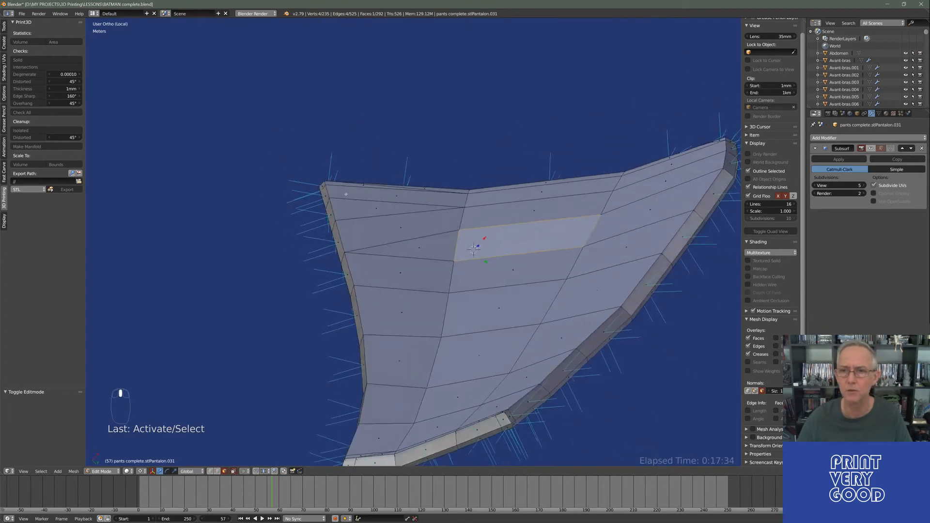
middle_click_drag(346, 194, 451, 277)
scroll(451, 277, "up", 4)
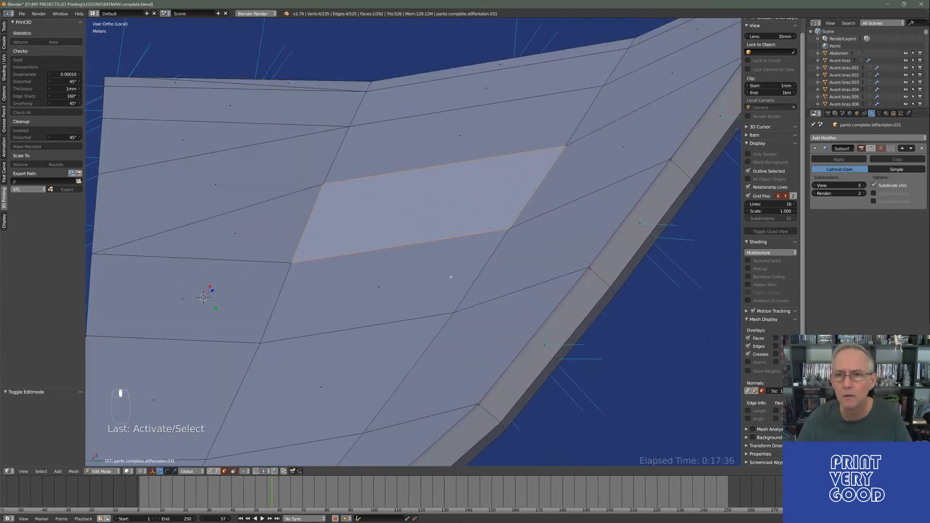
middle_click_drag(604, 251, 486, 220)
scroll(486, 228, "up", 3)
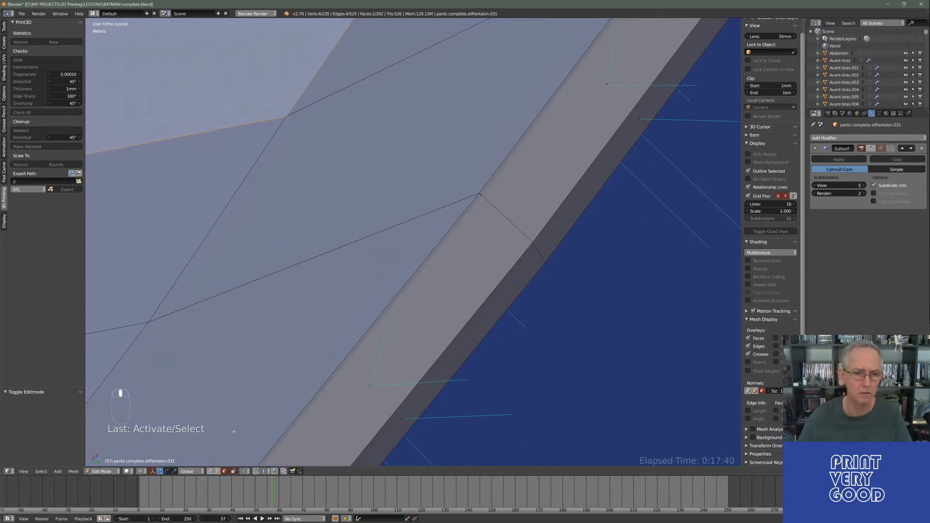
In wireframe and vertex selection mode, check two neighbouring vertices on the side rim by test-moving them without keeping the moves.
key("z")
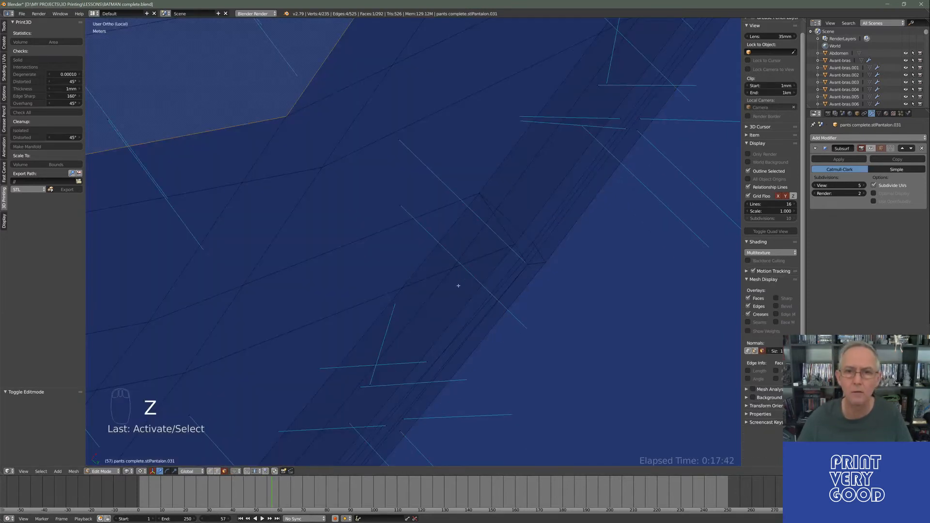
middle_click_drag(457, 284, 378, 218)
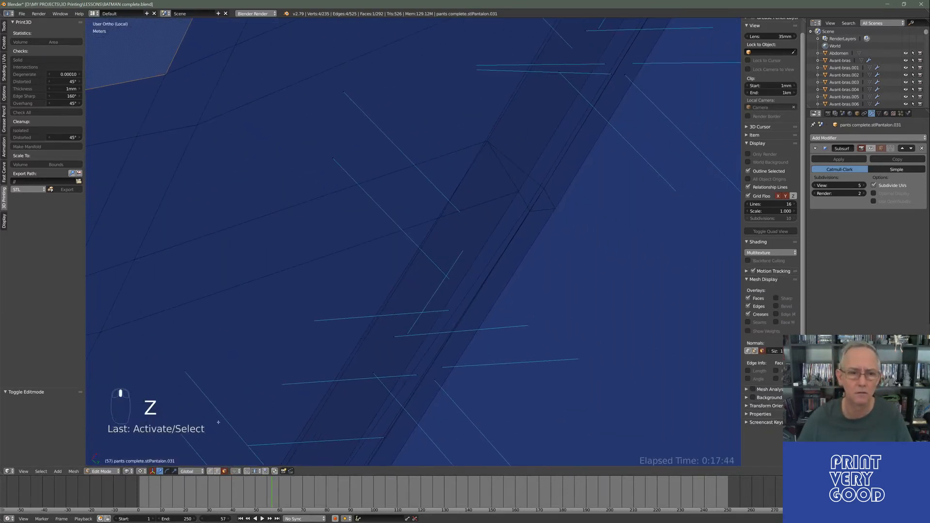
right_click(511, 192)
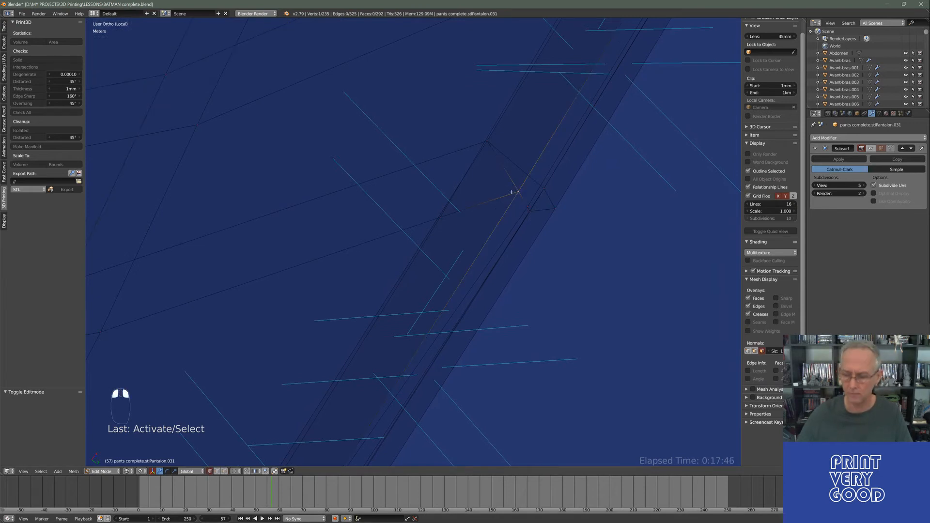
key("KP_Decimal")
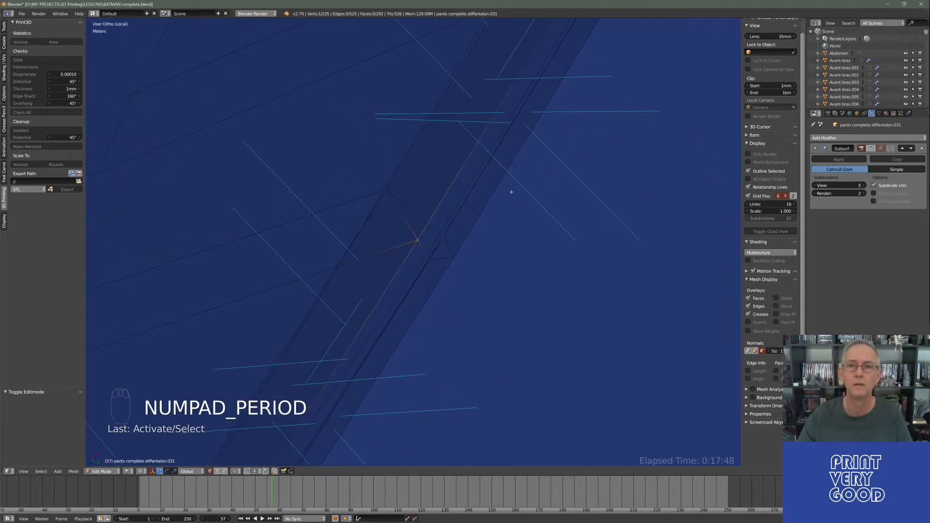
middle_click_drag(339, 227, 342, 258)
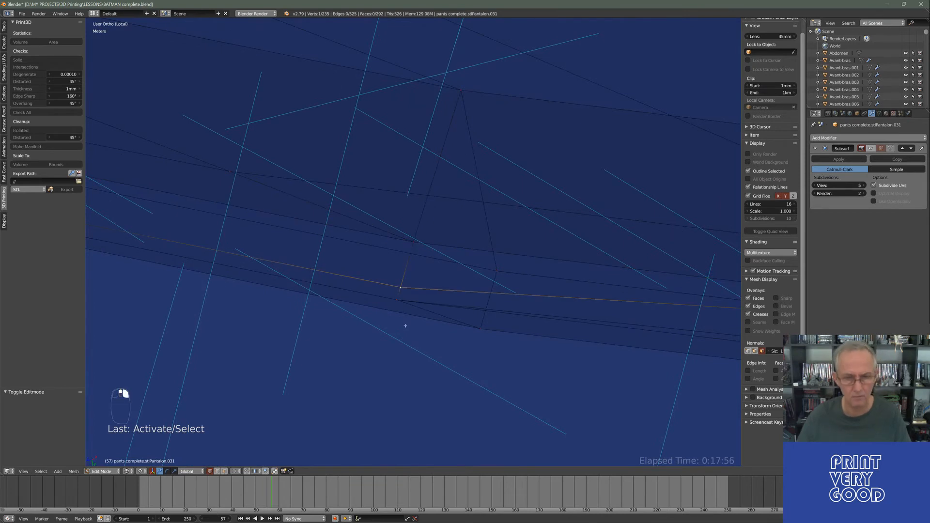
key("g")
key("g")
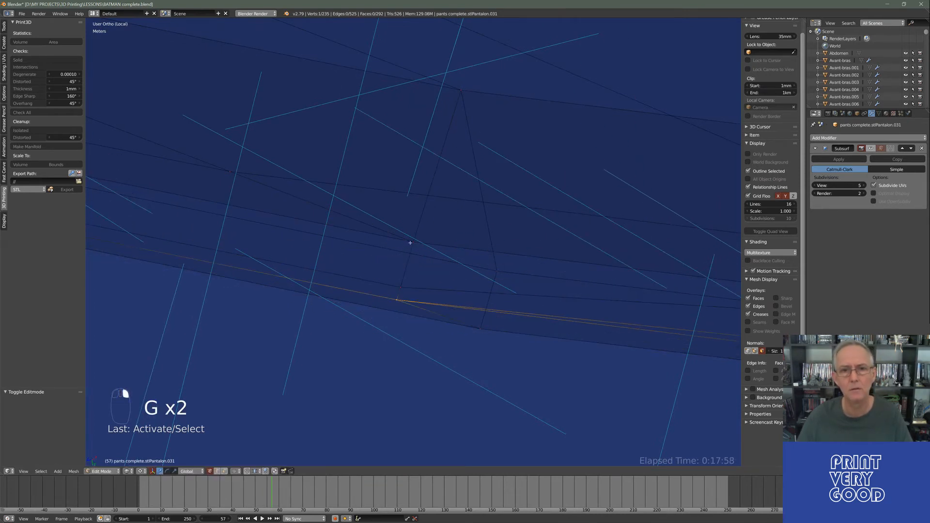
Examine a vertex, the rim face loop and a single rim face along the panel's edge in solid and wireframe shading.
mouse_move(411, 243)
middle_mouse_down()
mouse_move(397, 276)
mouse_move(359, 187)
mouse_move(328, 173)
mouse_move(329, 201)
mouse_move(355, 231)
mouse_move(370, 286)
mouse_move(366, 328)
mouse_move(291, 256)
mouse_move(338, 255)
mouse_move(434, 208)
mouse_move(408, 288)
mouse_move(455, 216)
middle_mouse_up()
key("z")
scroll(382, 228, "up", 6)
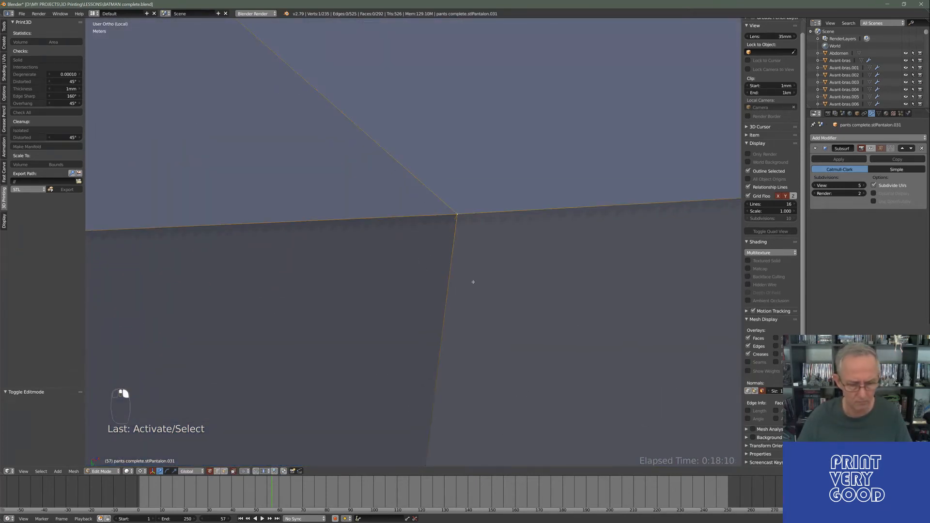
key("z")
middle_click_drag(418, 296, 230, 413)
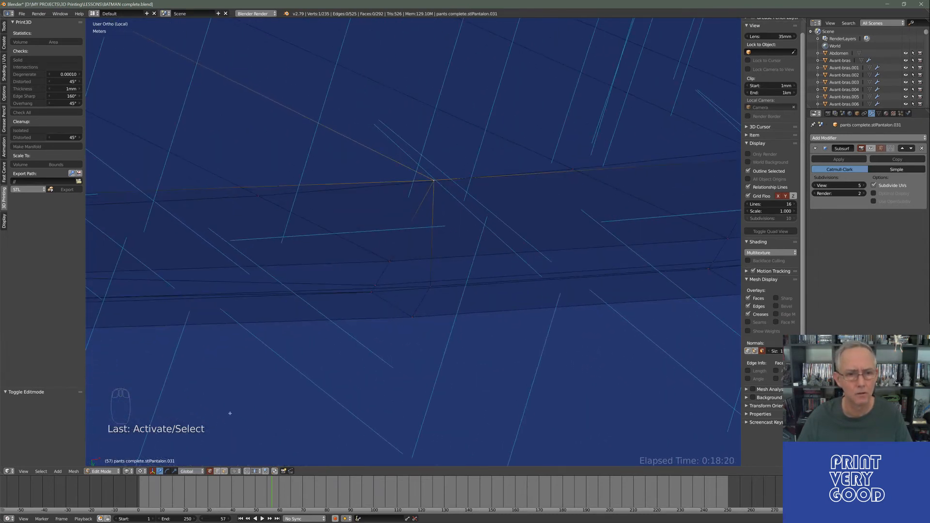
left_click(379, 274, "alt")
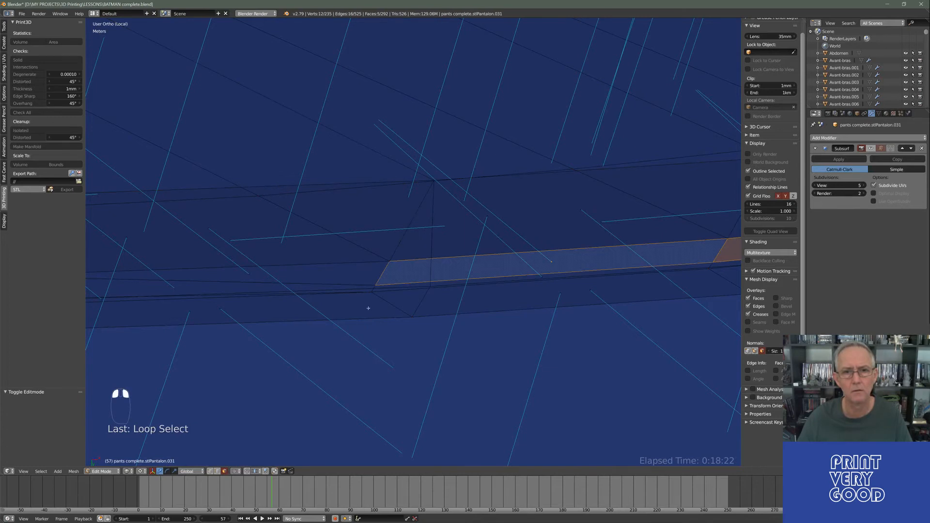
middle_click_drag(375, 291, 484, 268)
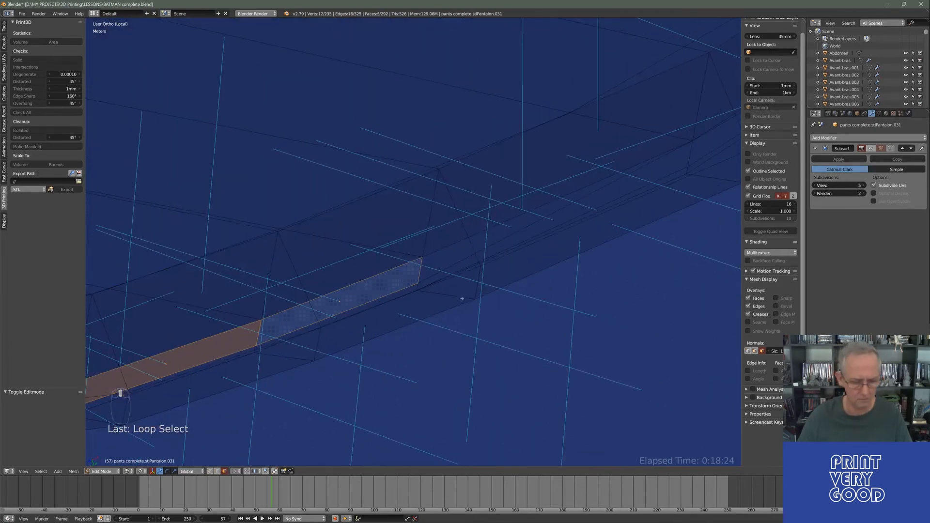
key("z")
scroll(461, 271, "up", 5)
mouse_move(409, 257)
middle_mouse_down()
mouse_move(324, 231)
mouse_move(467, 307)
mouse_move(543, 280)
mouse_move(406, 285)
mouse_move(467, 218)
mouse_move(514, 203)
mouse_move(382, 297)
mouse_move(439, 300)
mouse_move(380, 326)
mouse_move(436, 253)
mouse_move(404, 271)
middle_mouse_up()
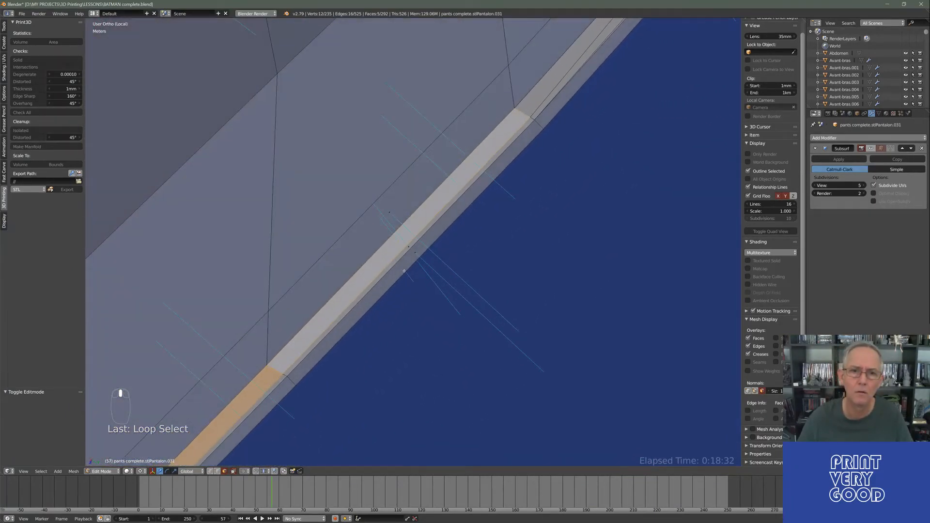
middle_click_drag(425, 302, 384, 318)
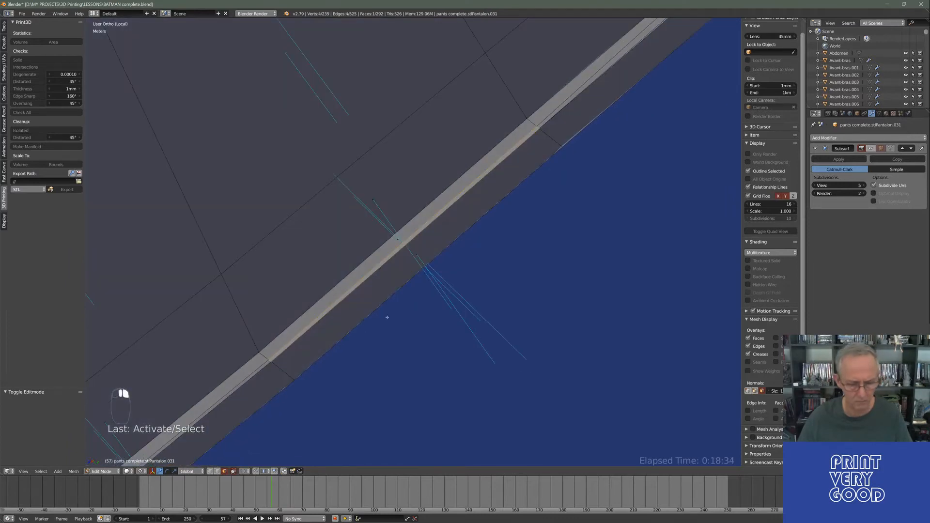
key("z")
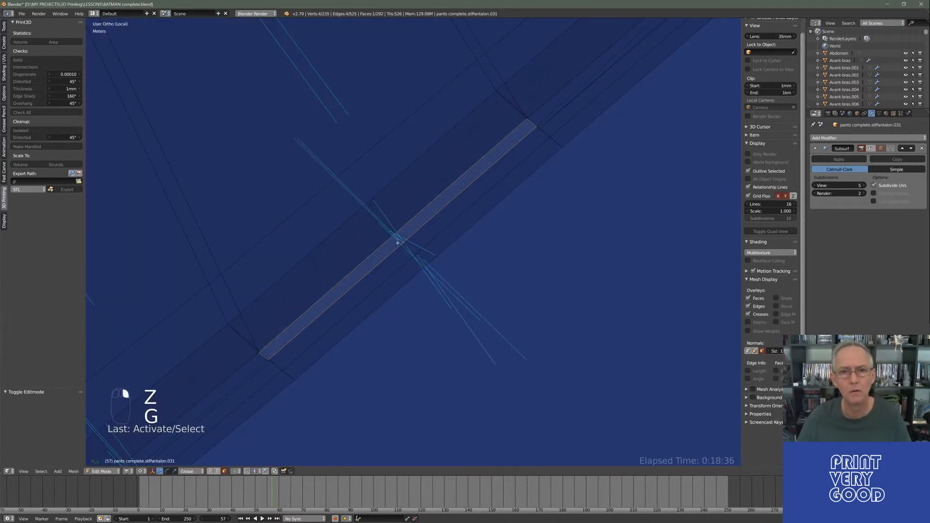
Turn off the face normals display for the panel mesh.
middle_click_drag(393, 353, 725, 258)
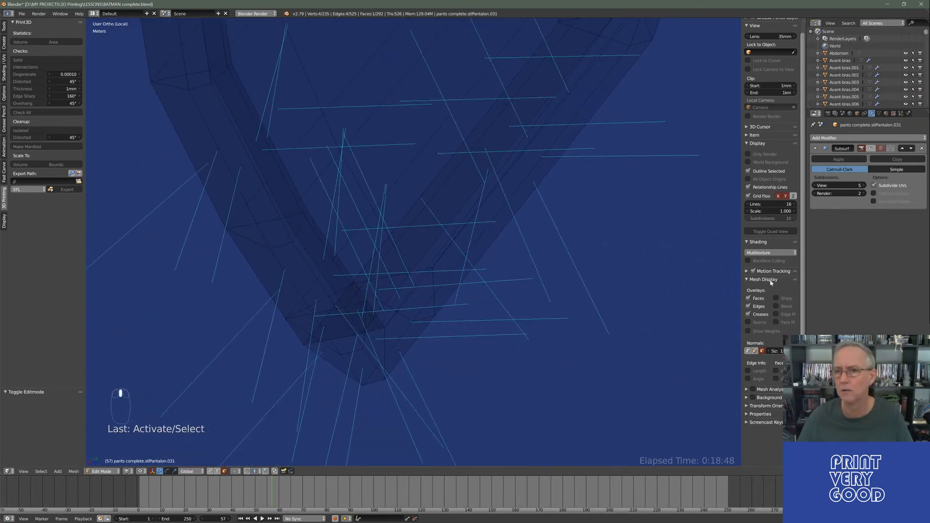
left_click(763, 351)
middle_click_drag(348, 272, 488, 192)
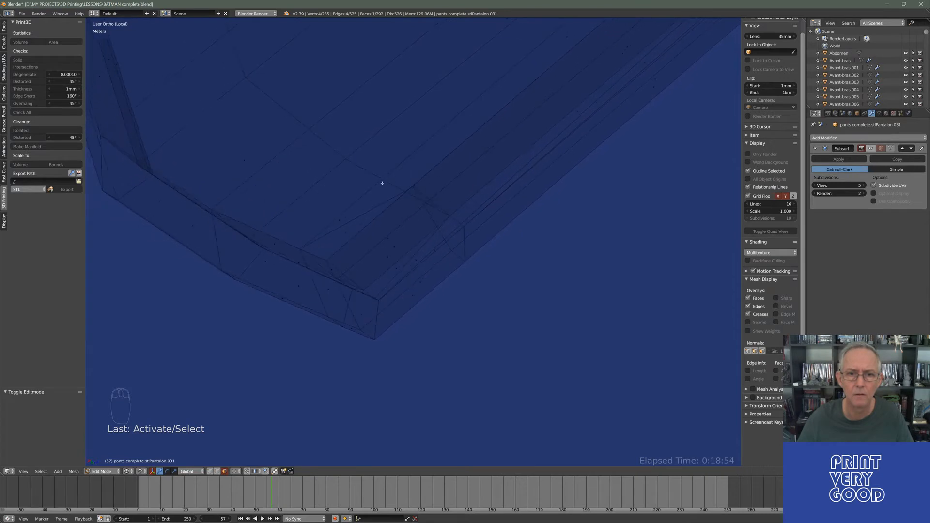
Examine the edges at the panel's corner and the structure of the whole panel in wireframe.
middle_click_drag(382, 182, 459, 392)
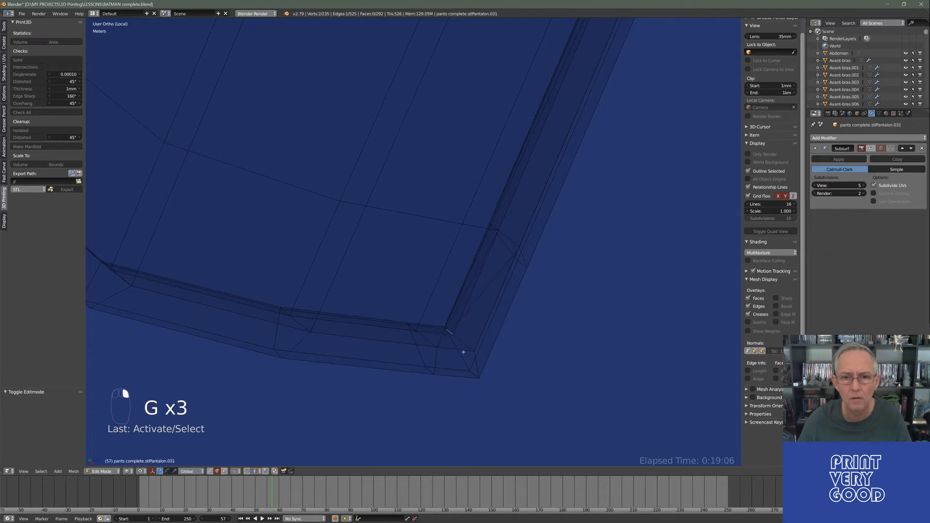
middle_click_drag(484, 293, 436, 256)
scroll(464, 284, "down", 6)
scroll(422, 268, "up", 3)
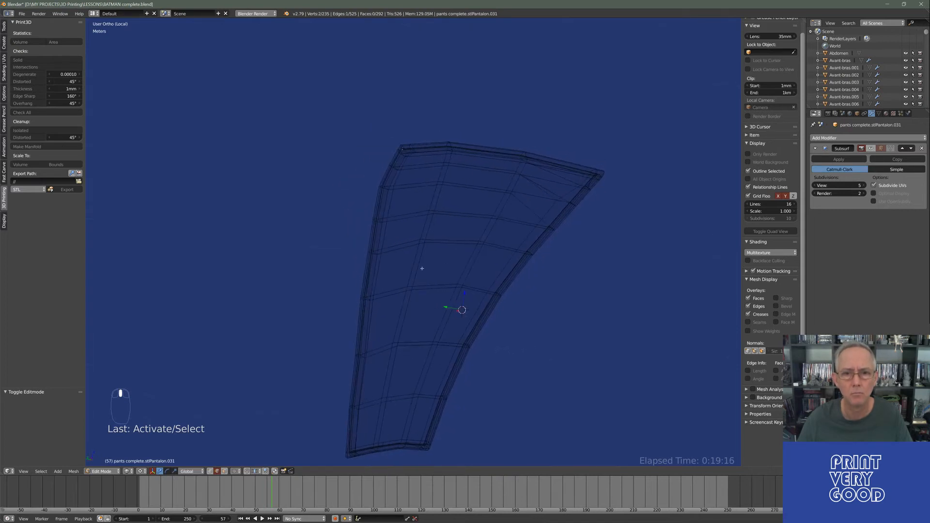
middle_click_drag(487, 294, 435, 264, "shift")
mouse_move(379, 237)
middle_mouse_down()
mouse_move(556, 297)
mouse_move(517, 297)
mouse_move(492, 250)
mouse_move(392, 241)
middle_mouse_up()
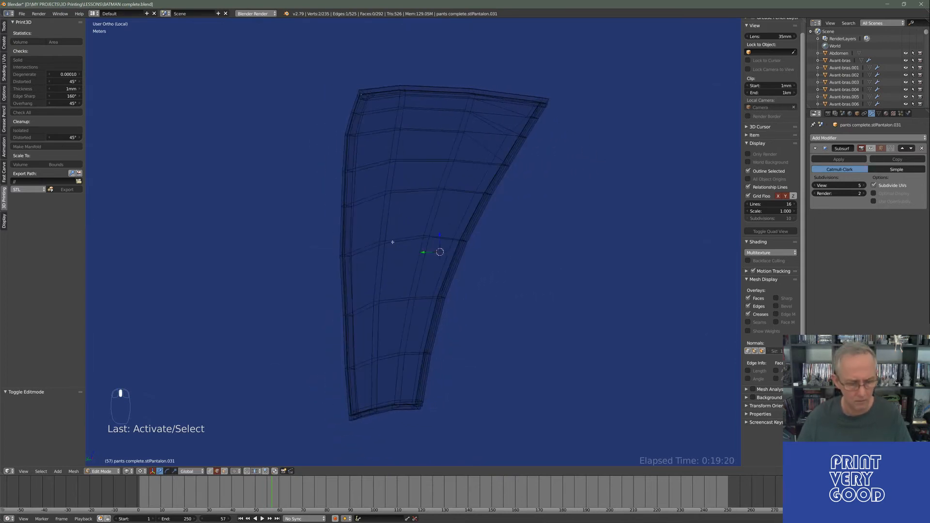
Leave edit mode and examine the panel from several sides in solid and wireframe shading.
key("Tab")
middle_click_drag(457, 263, 405, 249)
key("z")
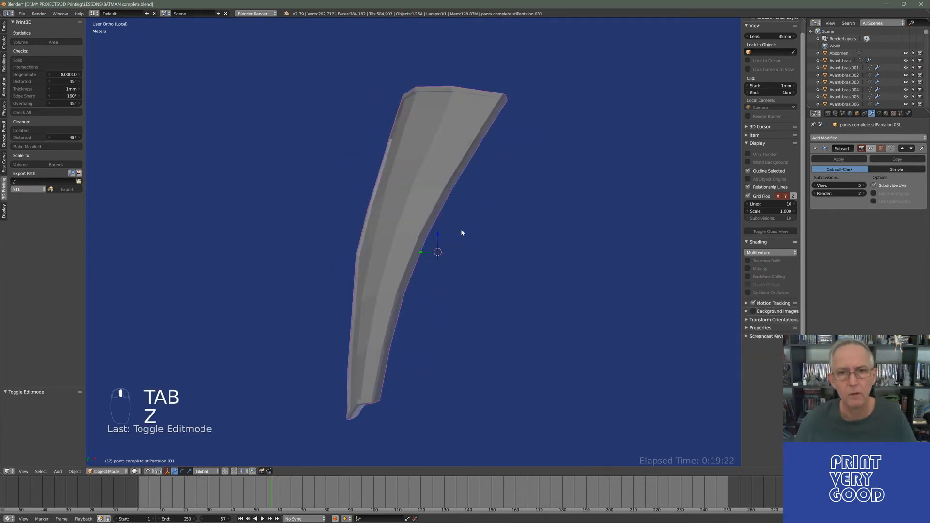
middle_click_drag(461, 232, 330, 144)
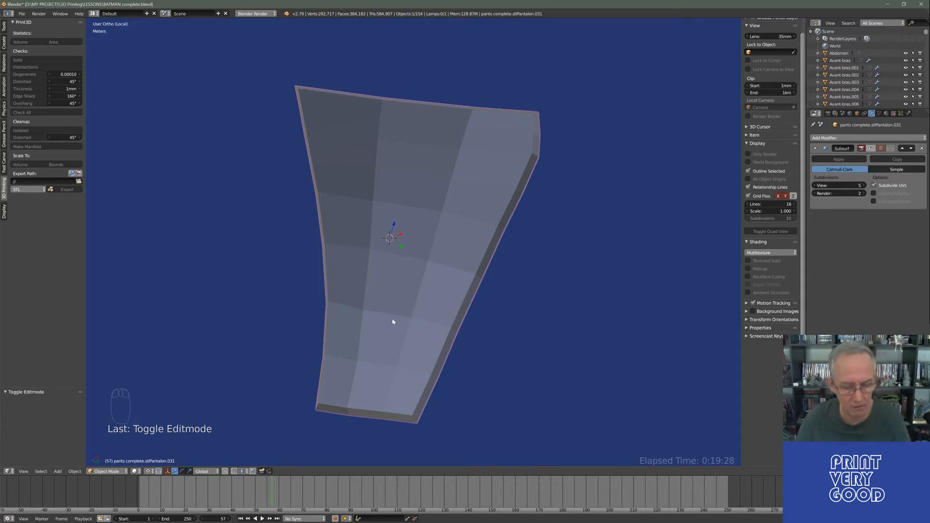
middle_click_drag(380, 338, 386, 258)
key("z")
scroll(324, 189, "up", 3)
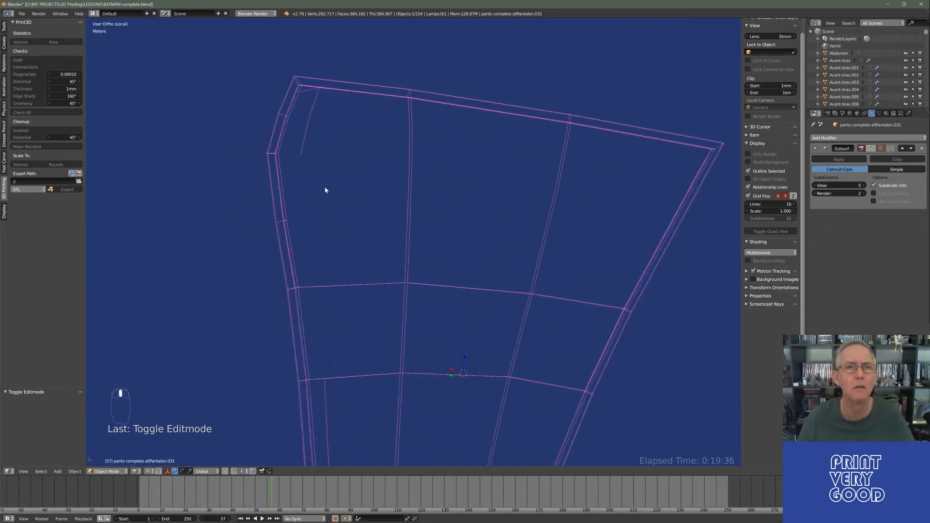
middle_click_drag(356, 168, 312, 118)
middle_click_drag(298, 159, 351, 305)
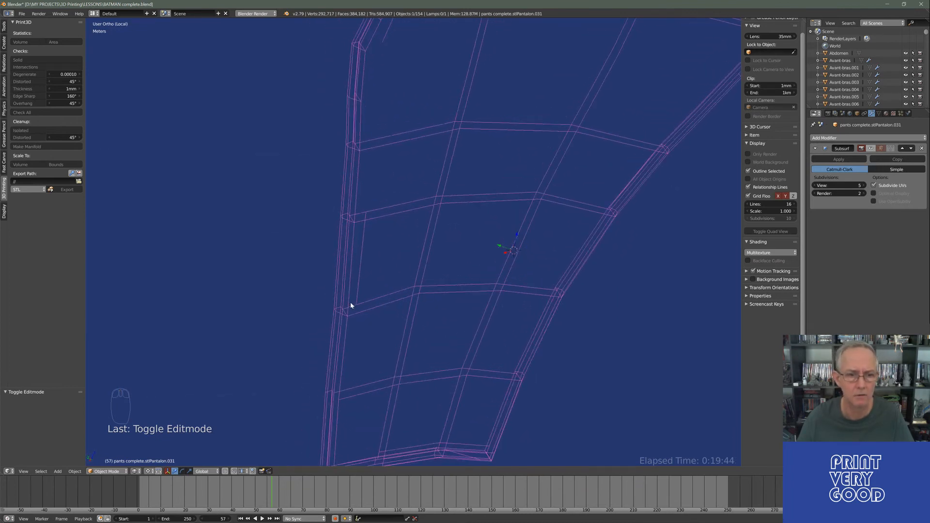
Return to edit mode and examine the inner vertices and faces near the panel's long side edge.
key("Tab")
middle_click_drag(357, 253, 375, 280)
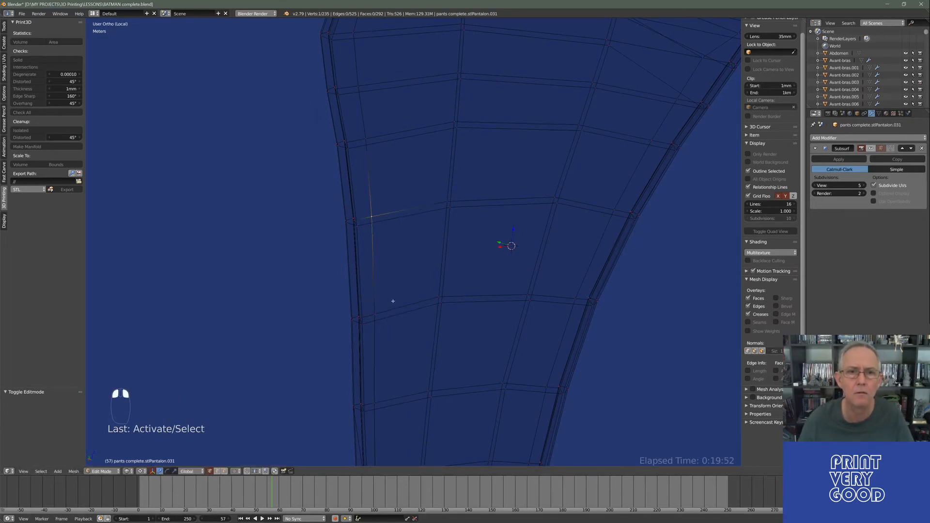
middle_click_drag(393, 301, 393, 230)
left_click(376, 264)
mouse_move(409, 270)
middle_mouse_down()
mouse_move(390, 321)
mouse_move(409, 342)
mouse_move(430, 341)
mouse_move(409, 295)
mouse_move(382, 332)
mouse_move(434, 137)
mouse_move(326, 103)
mouse_move(347, 223)
mouse_move(321, 151)
middle_mouse_up()
Circle-select the faces of the panel's broad surface and duplicate them about 6.8 cm away along X.
key("z")
scroll(335, 194, "down", 3)
scroll(321, 150, "up", 3)
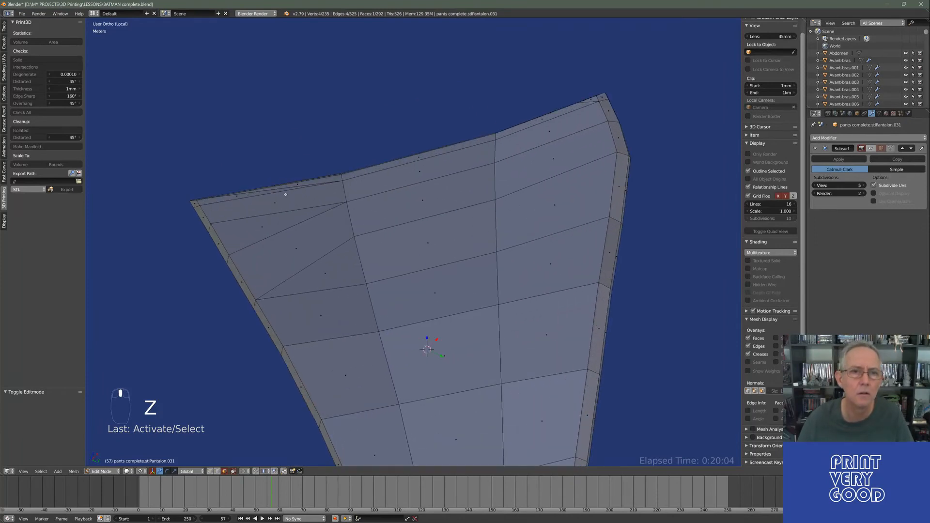
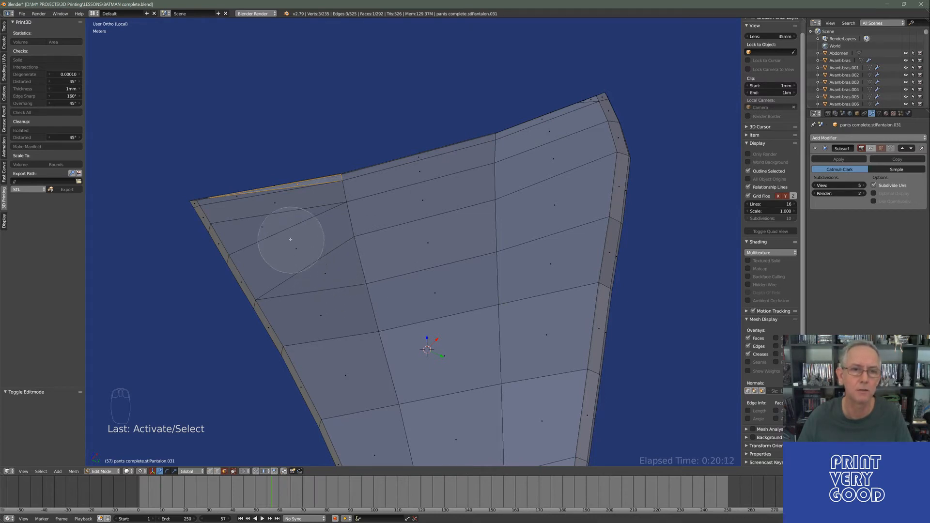
mouse_move(291, 239)
left_mouse_down()
mouse_move(268, 224)
mouse_move(513, 176)
mouse_move(534, 209)
mouse_move(373, 274)
mouse_move(401, 394)
mouse_move(503, 396)
left_mouse_up()
middle_click_drag(501, 347, 469, 191, "shift")
middle_click_drag(448, 334, 443, 242, "shift")
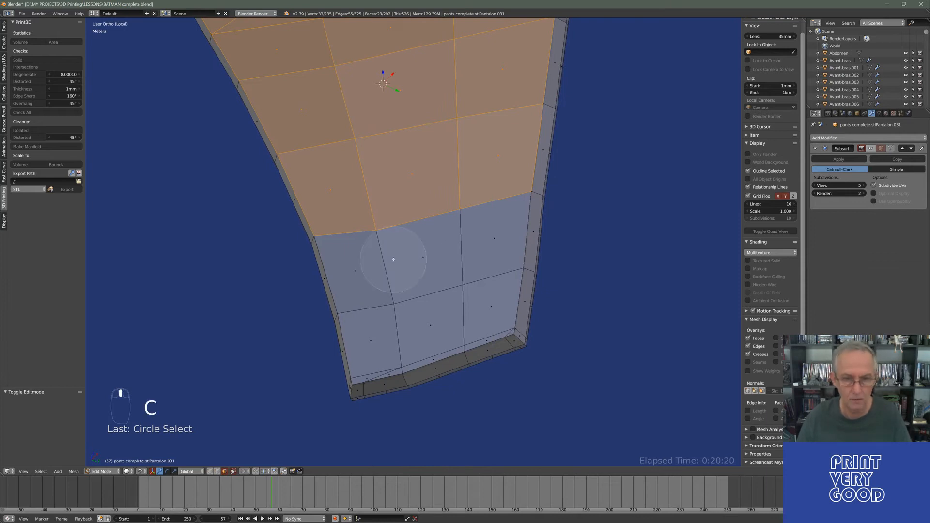
mouse_move(393, 259)
left_mouse_down()
mouse_move(370, 247)
mouse_move(387, 318)
mouse_move(458, 313)
left_mouse_up()
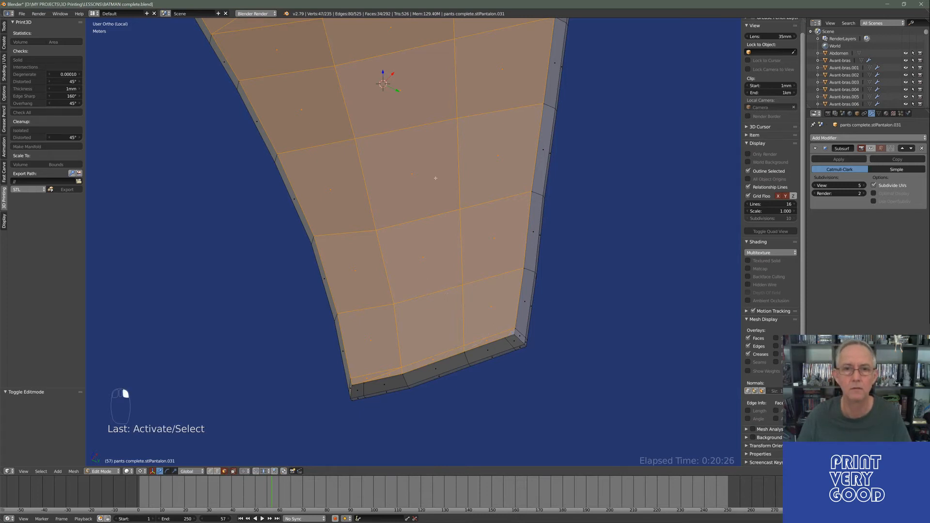
middle_click_drag(435, 179, 454, 250)
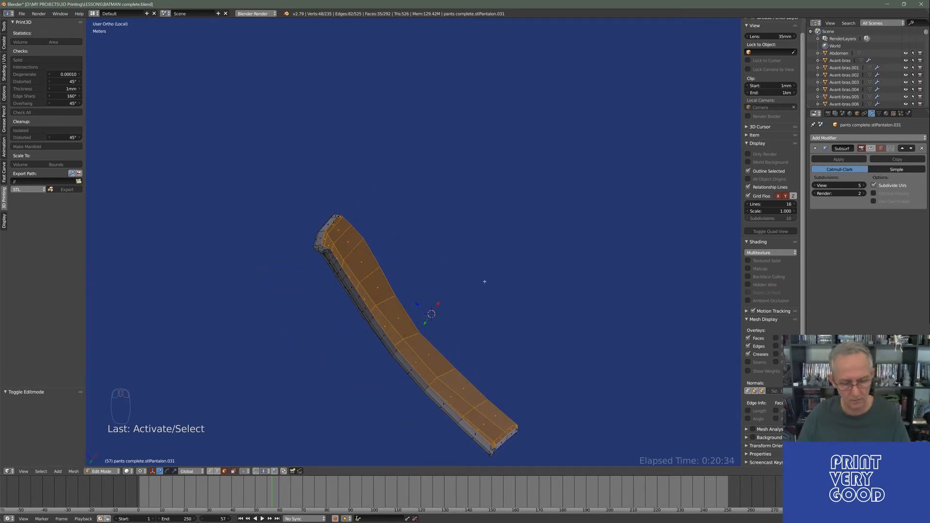
left_click(572, 256)
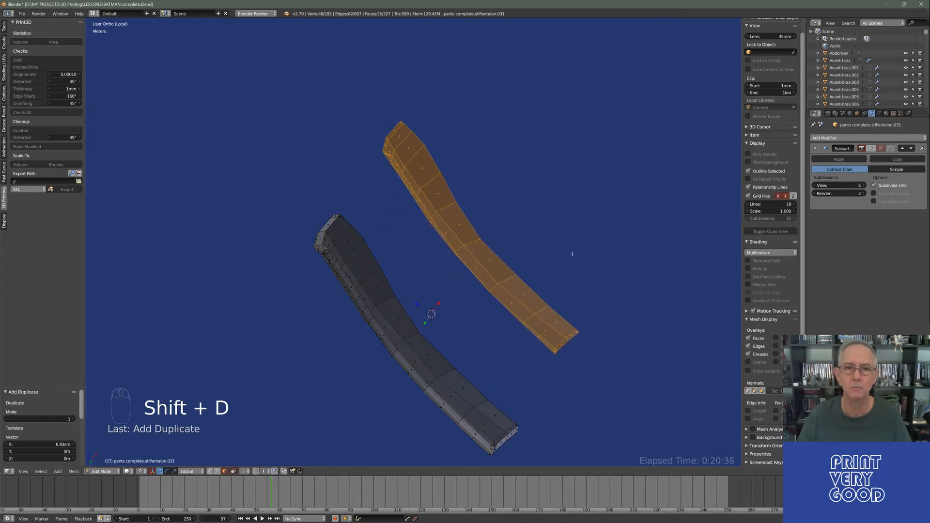
Check the duplicated surface beside the original panel in object mode and recalculate the duplicate's normals outward.
scroll(493, 319, "up", 5)
middle_click_drag(493, 319, 400, 288)
key("Tab")
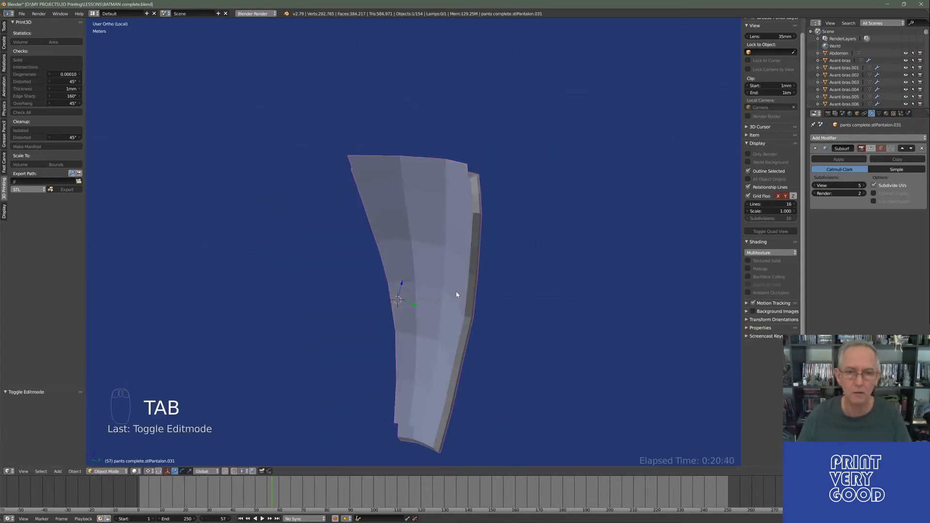
middle_click_drag(456, 291, 448, 262)
key("Tab")
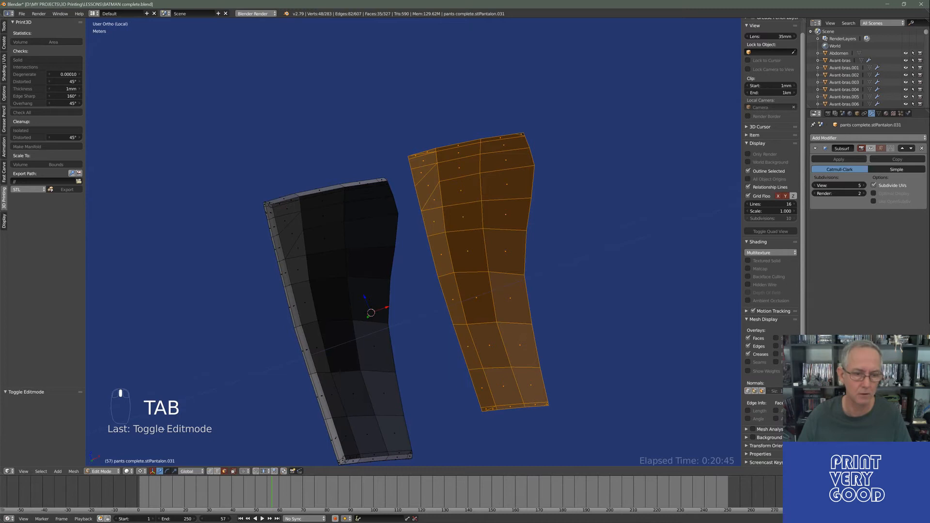
left_click(73, 471)
left_click(153, 356)
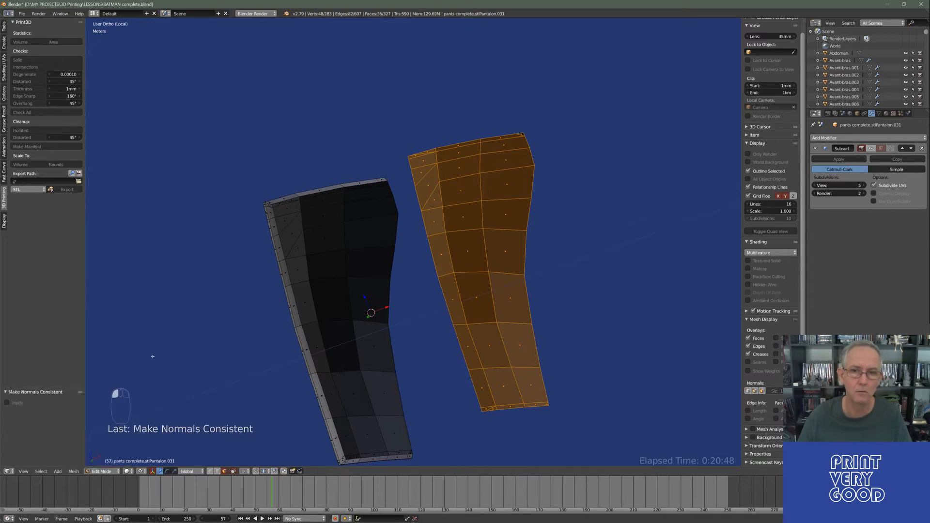
Compare the duplicated surface with the original panel and delete the duplicate's faces.
middle_click_drag(447, 255, 373, 200)
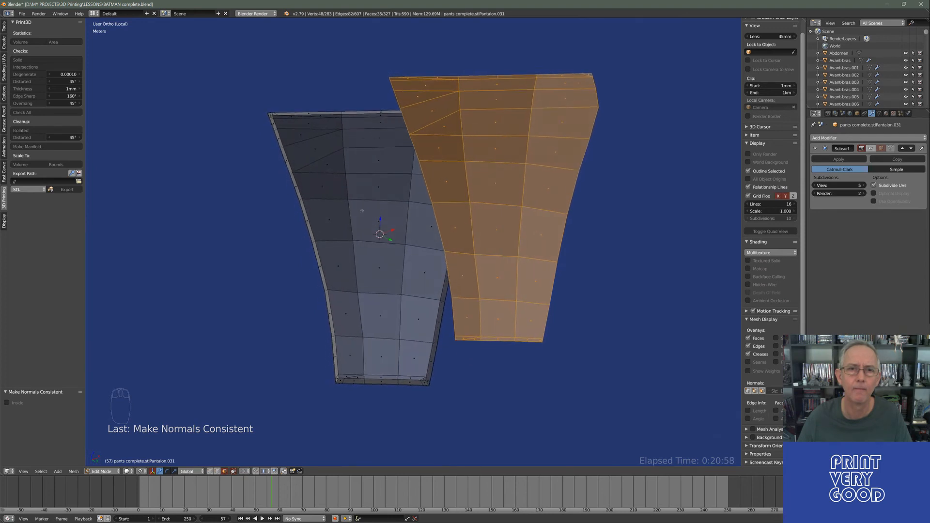
middle_click_drag(355, 241, 387, 221)
middle_click_drag(390, 255, 543, 282)
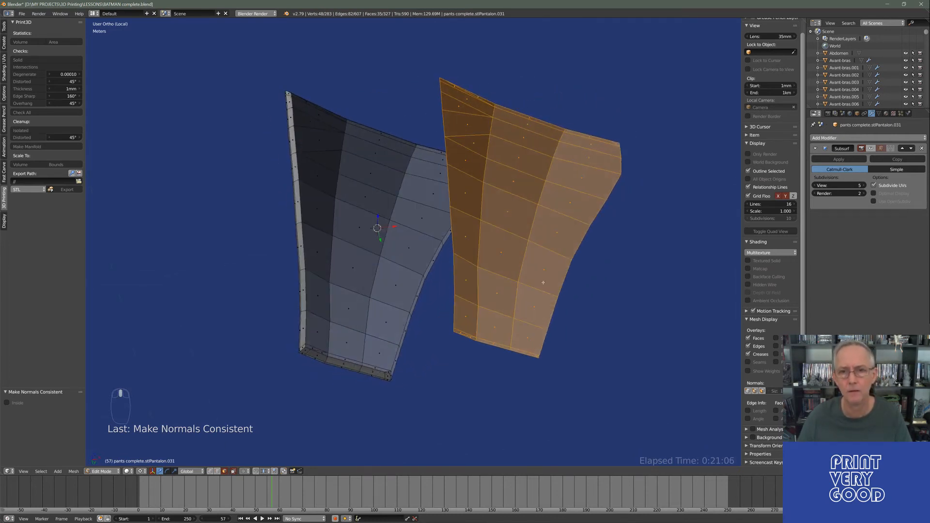
left_click(504, 237)
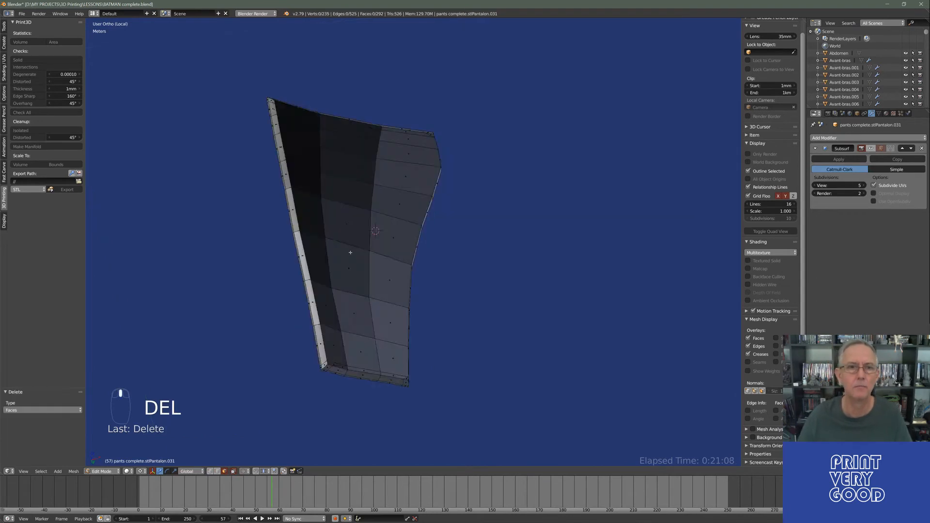
Select the loop of narrow rim faces running around the panel and delete those faces.
middle_click_drag(504, 237, 339, 160)
scroll(222, 119, "up", 4)
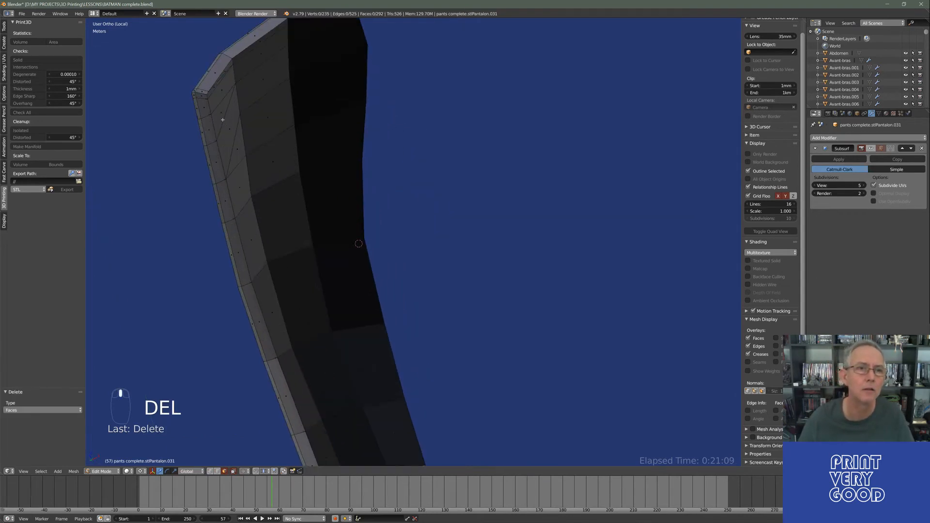
right_click(200, 94, "alt")
middle_click_drag(410, 251, 418, 195)
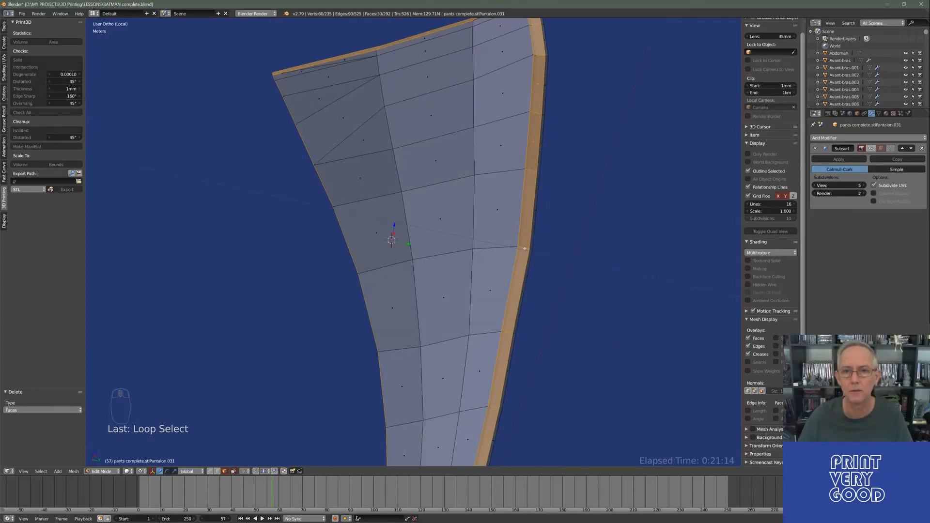
scroll(522, 281, "down", 6)
middle_click_drag(558, 262, 425, 302)
key("Delete")
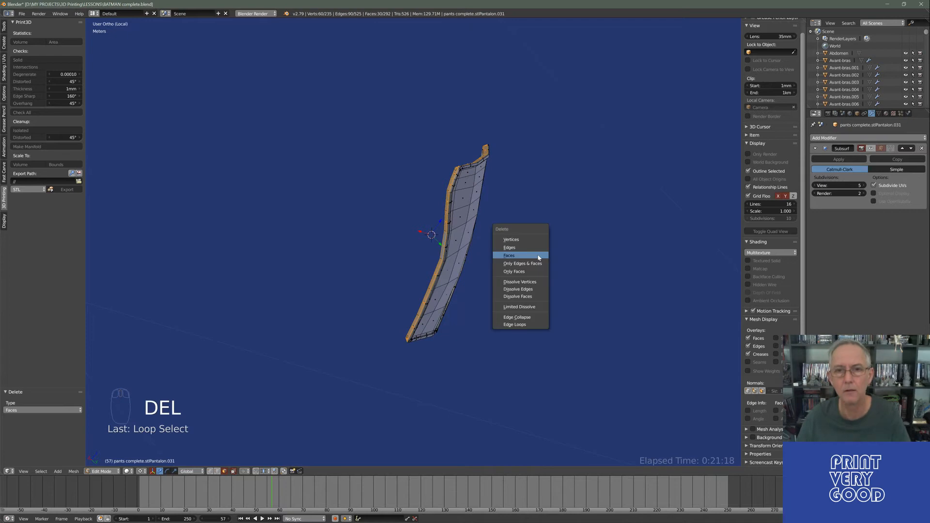
left_click(538, 255)
Select the whole panel mesh without its rim faces and recalculate its normals outward.
middle_click_drag(403, 265, 478, 270)
scroll(477, 270, "up", 8)
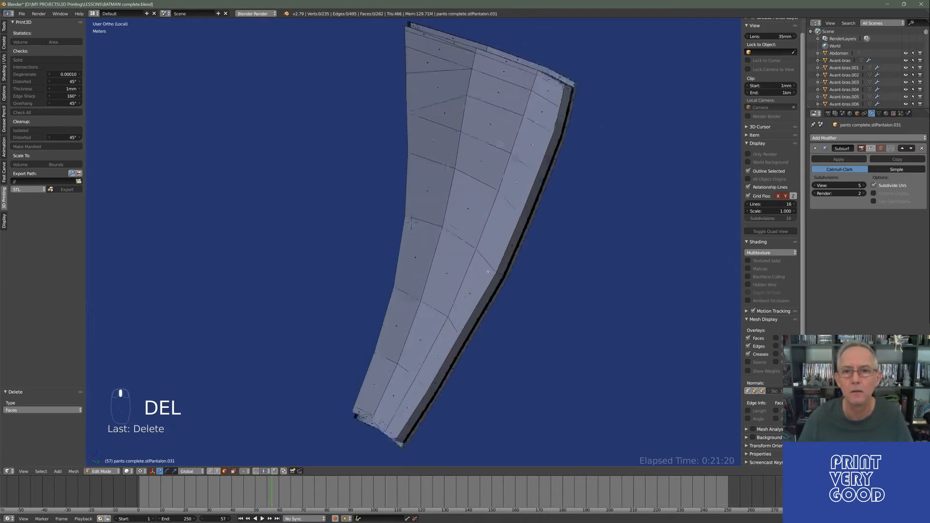
middle_click_drag(481, 197, 280, 241)
key("Tab")
key("Tab")
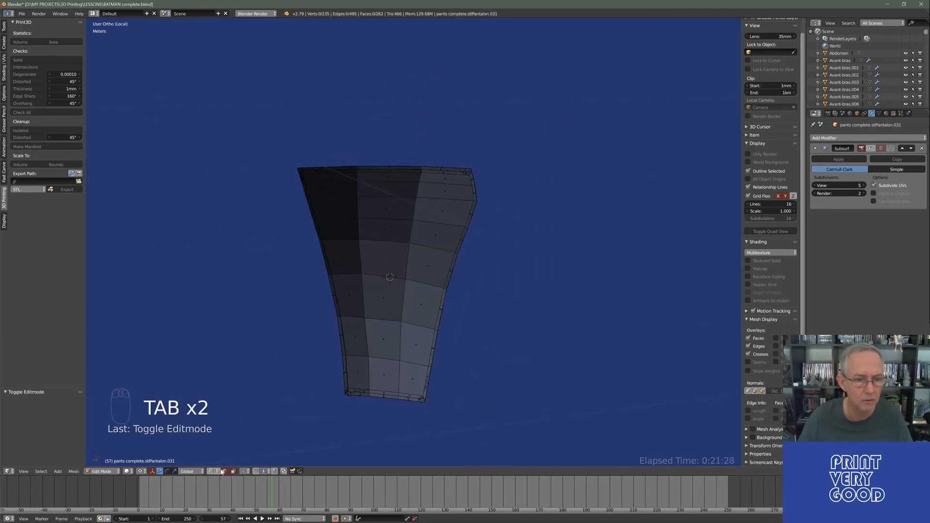
key("a")
key("a")
key("a")
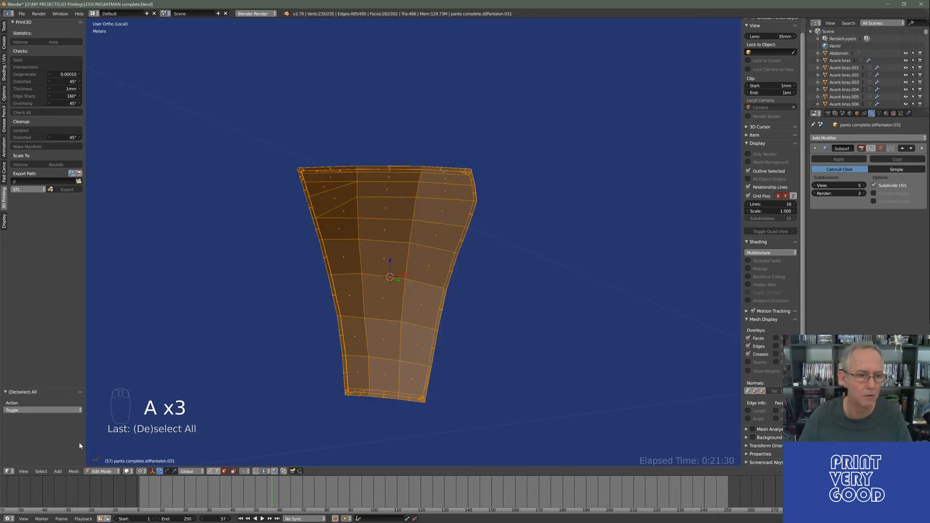
left_click(71, 472)
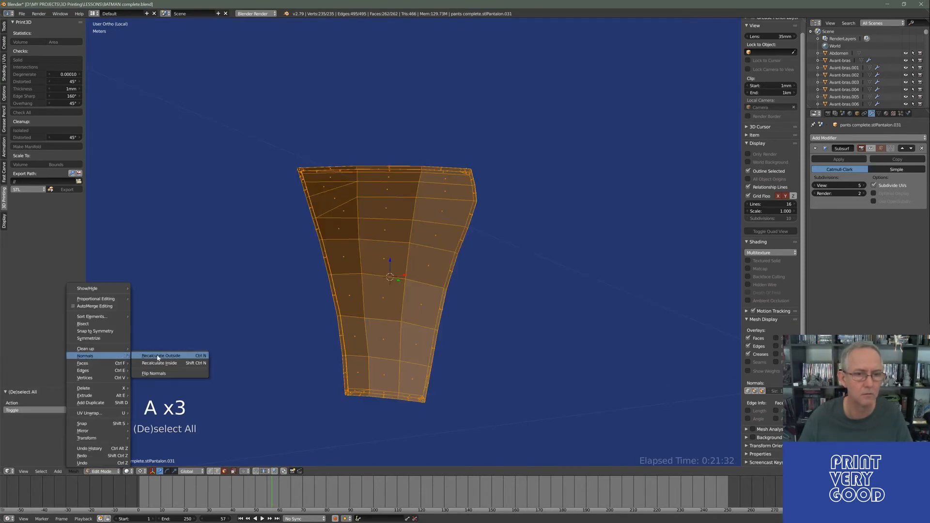
left_click(158, 356)
Check the panel's shading in object mode and undo the normals recalculation and the rim face deletion.
middle_click_drag(339, 256, 315, 247)
key("Tab")
scroll(443, 238, "up", 5)
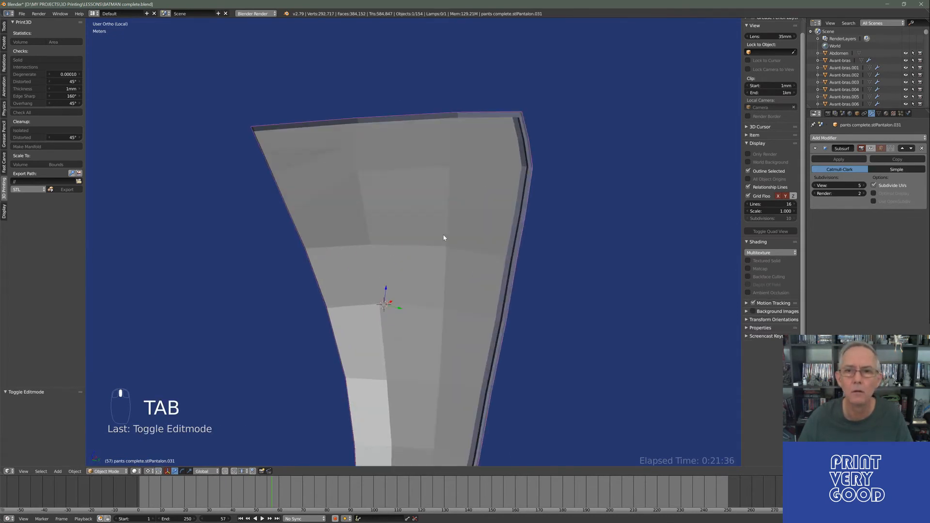
mouse_move(444, 238)
middle_mouse_down()
mouse_move(442, 260)
mouse_move(458, 283)
mouse_move(357, 253)
mouse_move(404, 307)
mouse_move(499, 235)
mouse_move(490, 220)
mouse_move(458, 287)
mouse_move(322, 224)
mouse_move(334, 246)
middle_mouse_up()
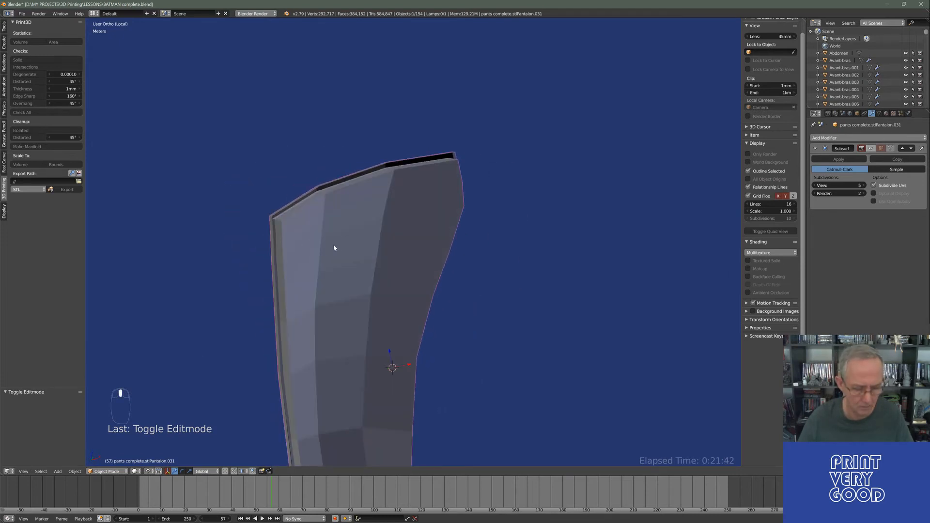
key("Tab")
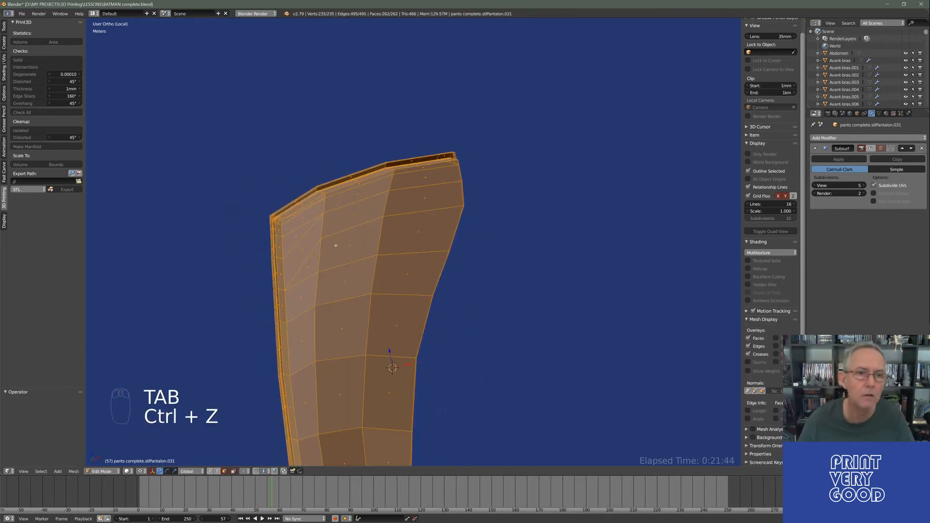
key("ctrl+z")
key("ctrl+z")
key("ctrl+z")
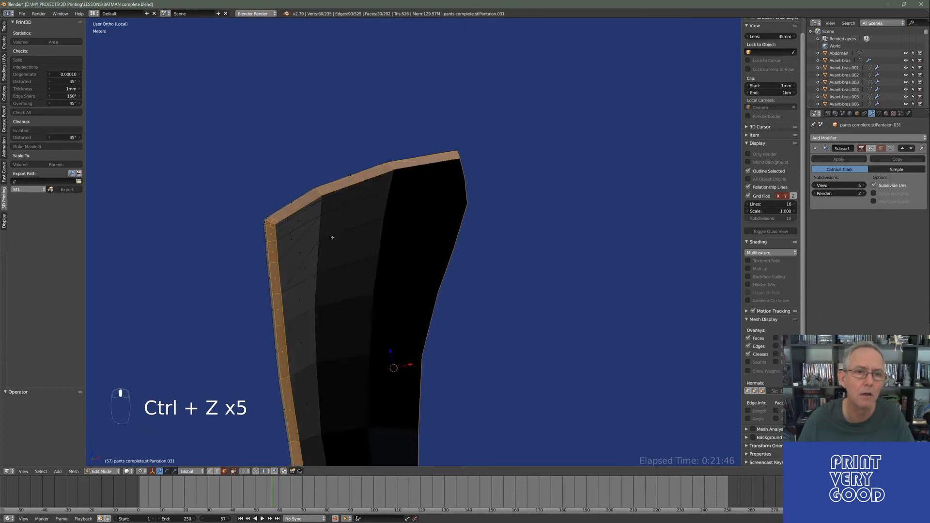
Select the hidden loop of internal faces behind the rim, check its position in solid and wireframe display, and delete those faces.
mouse_move(332, 239)
middle_mouse_down()
mouse_move(452, 222)
mouse_move(370, 314)
mouse_move(328, 289)
mouse_move(345, 268)
mouse_move(282, 269)
mouse_move(436, 253)
mouse_move(231, 241)
mouse_move(449, 259)
mouse_move(308, 240)
mouse_move(276, 251)
mouse_move(502, 230)
mouse_move(376, 263)
mouse_move(301, 268)
mouse_move(481, 241)
mouse_move(428, 259)
mouse_move(489, 255)
mouse_move(413, 287)
mouse_move(373, 224)
mouse_move(605, 213)
mouse_move(332, 231)
mouse_move(310, 255)
middle_mouse_up()
scroll(452, 222, "up", 4)
key("z")
right_click(392, 294, "alt")
key("z")
scroll(359, 239, "down", 4)
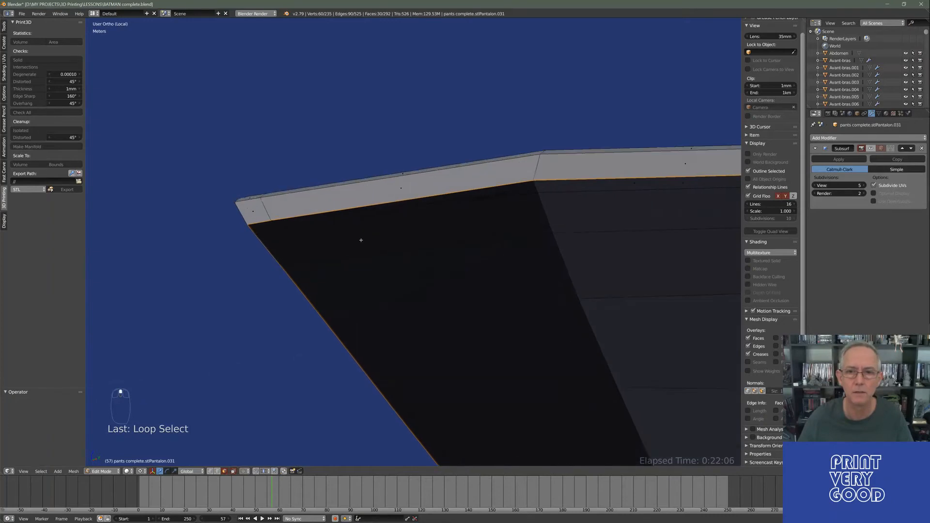
middle_click_drag(376, 242, 357, 202)
scroll(391, 220, "up", 5)
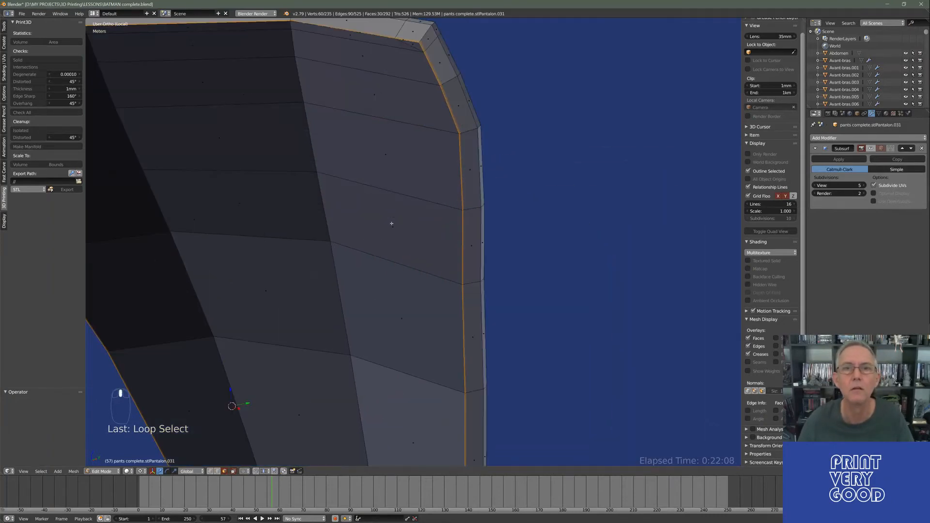
middle_click_drag(458, 58, 431, 212, "shift")
scroll(423, 211, "up", 5)
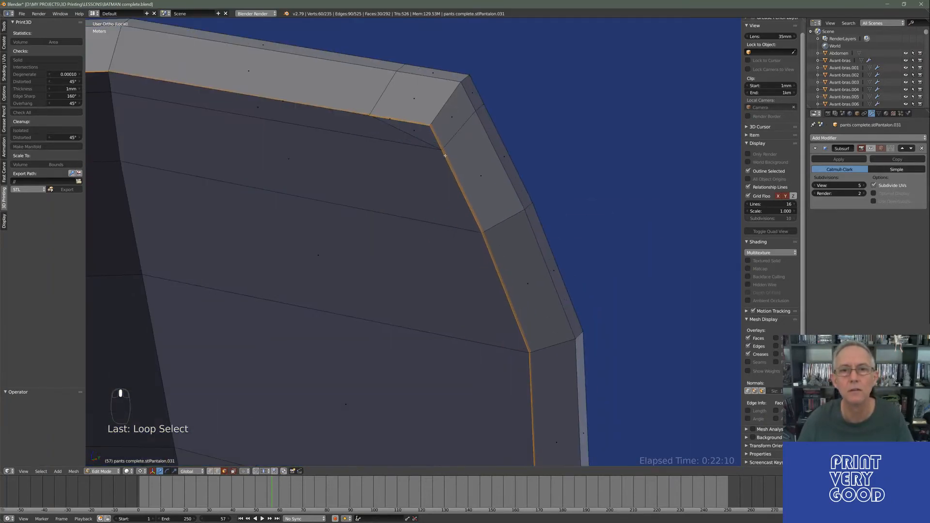
scroll(443, 176, "down", 5)
key("z")
middle_click_drag(359, 239, 439, 203)
scroll(439, 203, "down", 4)
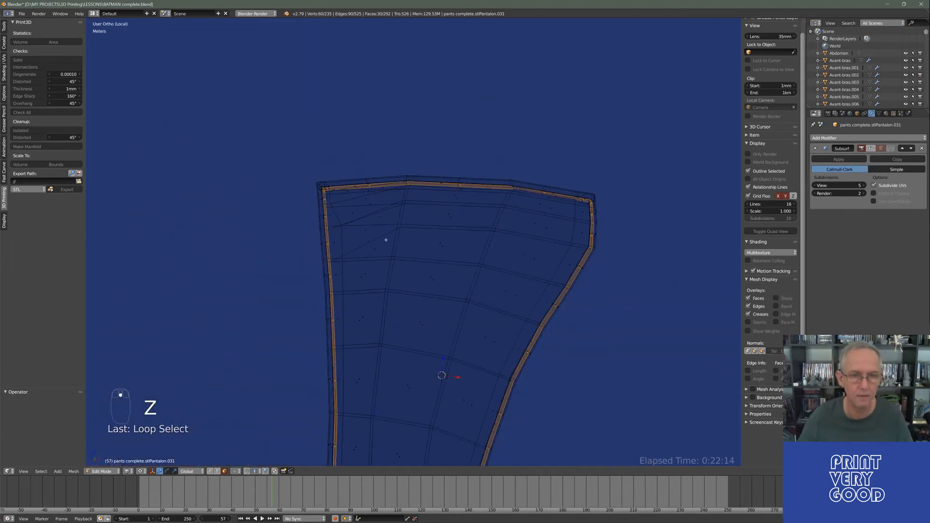
middle_click_drag(365, 236, 438, 246)
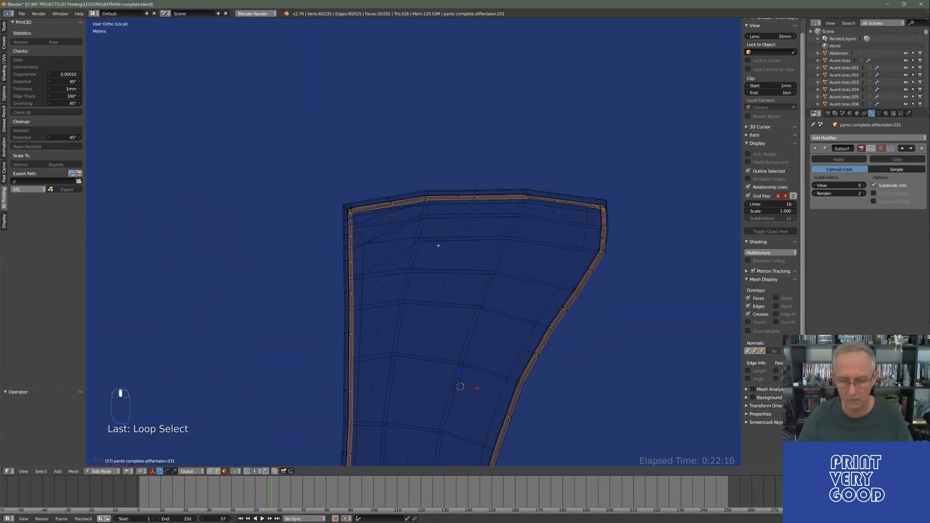
key("Delete")
left_click(441, 247)
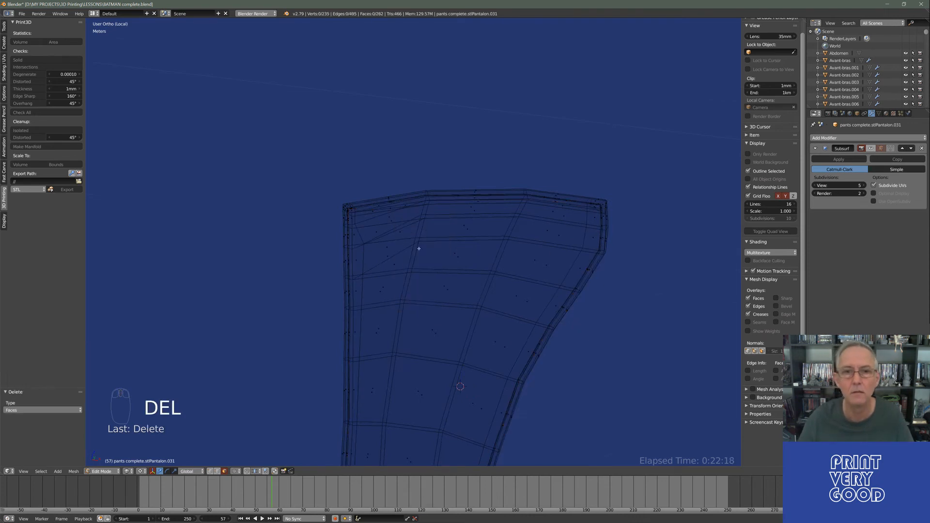
Return to solid display, select the whole panel mesh and recalculate its normals outward.
key("Tab")
key("z")
mouse_move(350, 247)
middle_mouse_down()
mouse_move(440, 237)
mouse_move(362, 237)
middle_mouse_up()
key("Tab")
key("a")
key("a")
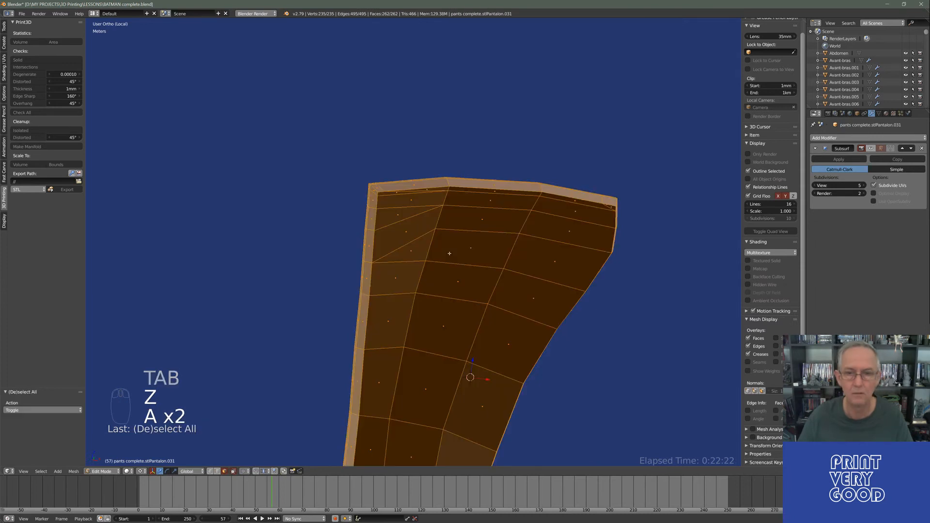
left_click(74, 471)
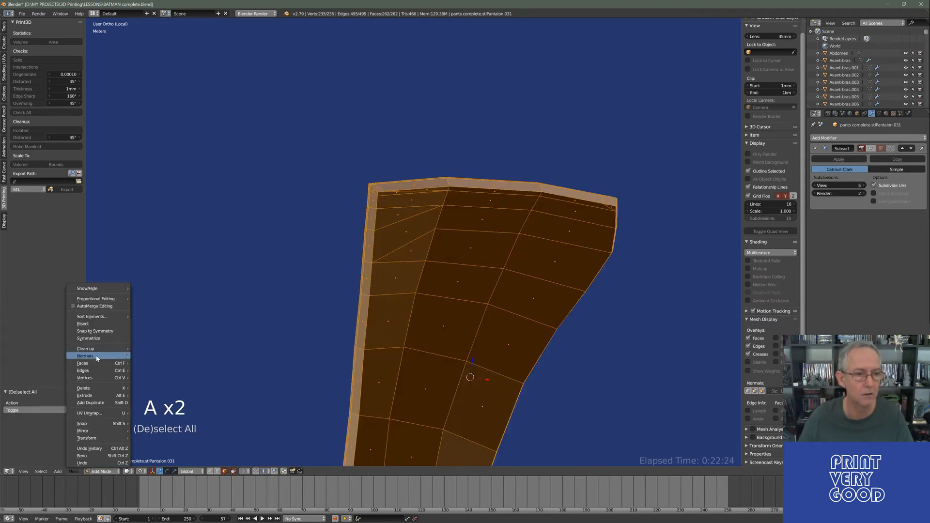
left_click(150, 356)
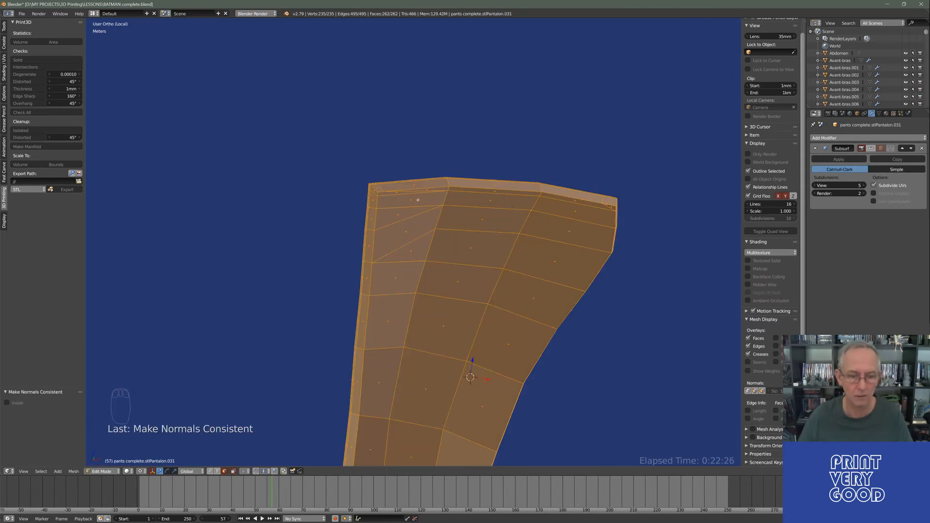
Check the panel's surfaces in object mode and undo the normals recalculation and the internal face deletion.
key("Tab")
middle_click_drag(419, 235, 596, 235)
scroll(532, 265, "up", 3)
scroll(330, 195, "down", 5)
scroll(274, 237, "up", 5)
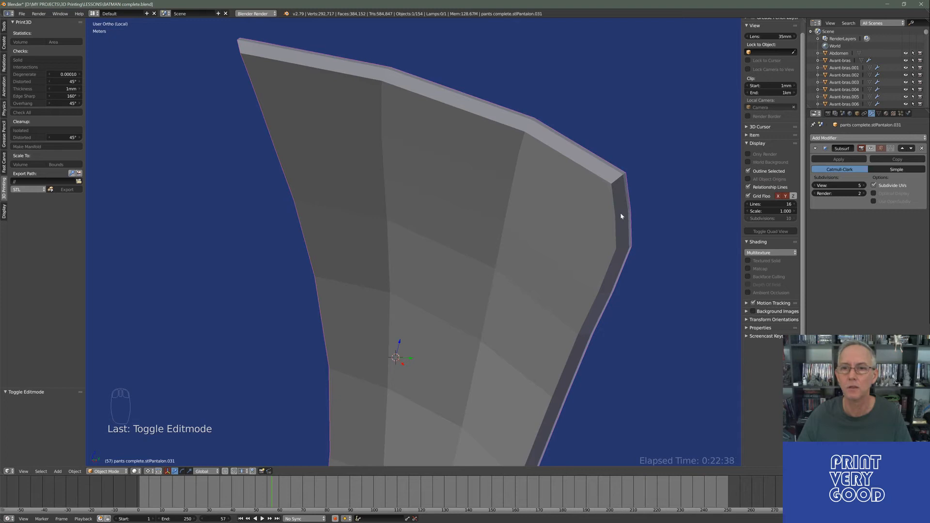
key("Tab")
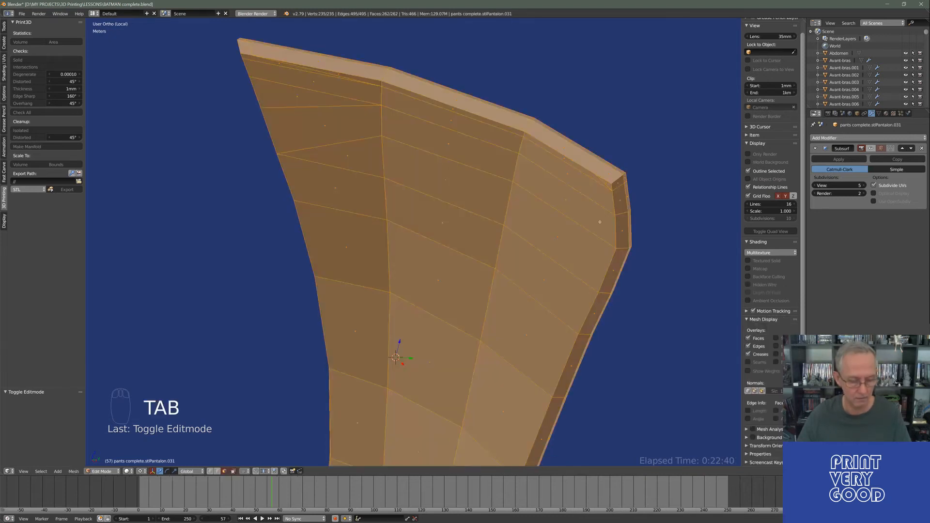
key("z")
key("ctrl+z")
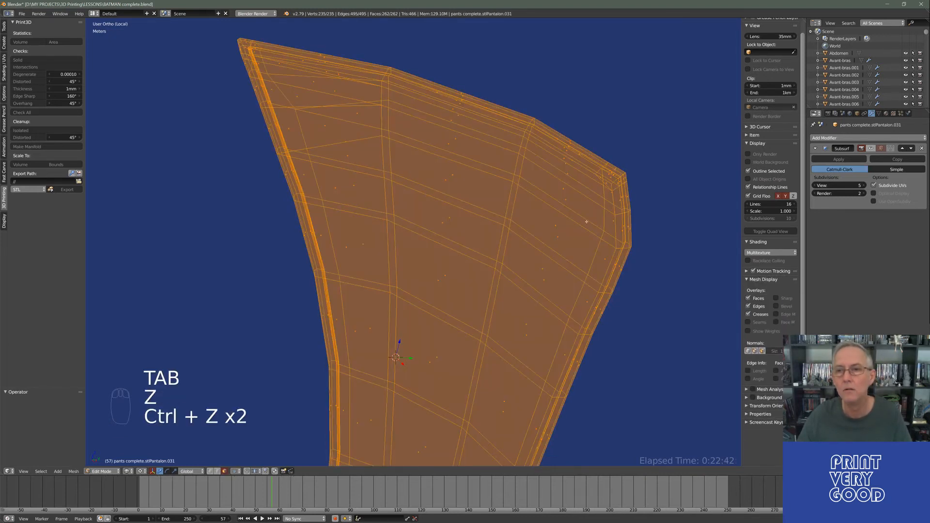
key("ctrl+z")
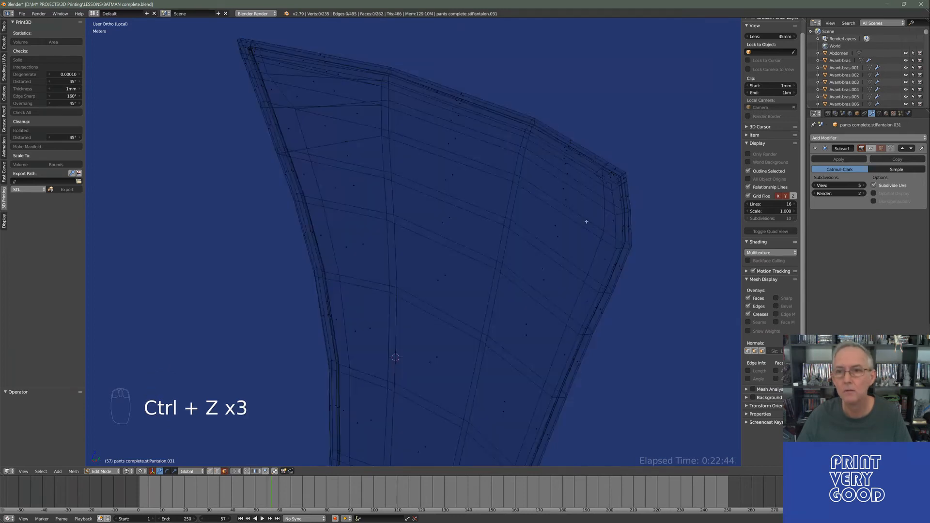
key("ctrl+z")
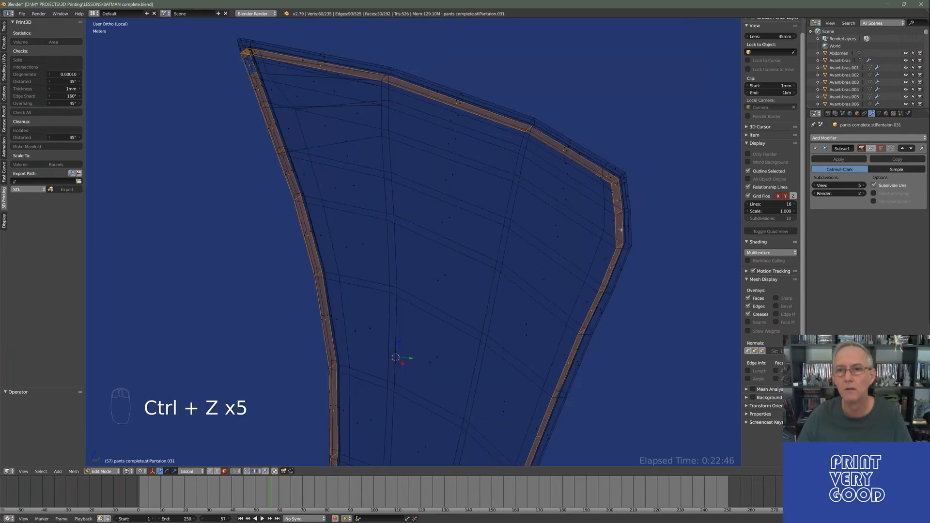
Inspect the panel's structure in wireframe and solid display and focus on one narrow face of the rim.
middle_click_drag(621, 230, 562, 204)
key("Tab")
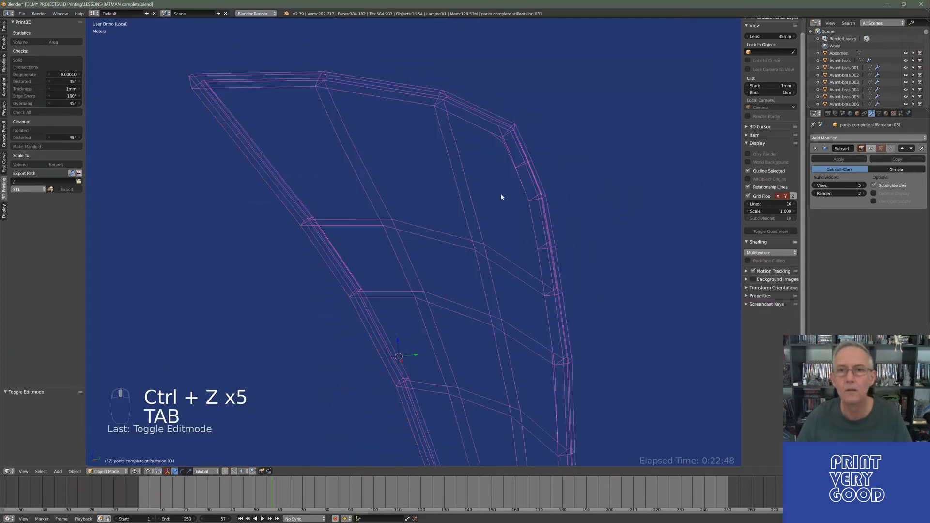
scroll(500, 197, "up", 6)
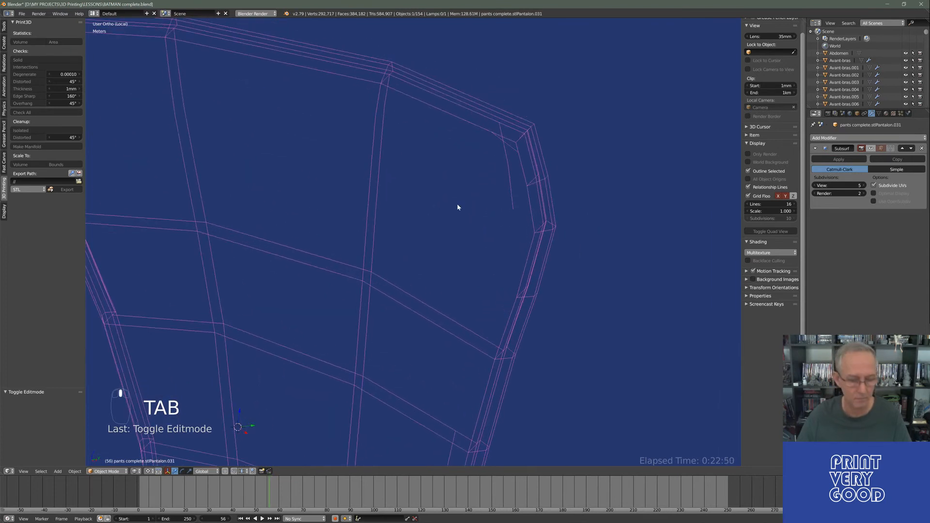
key("z")
middle_click_drag(436, 258, 280, 300)
key("Tab")
right_click(271, 312)
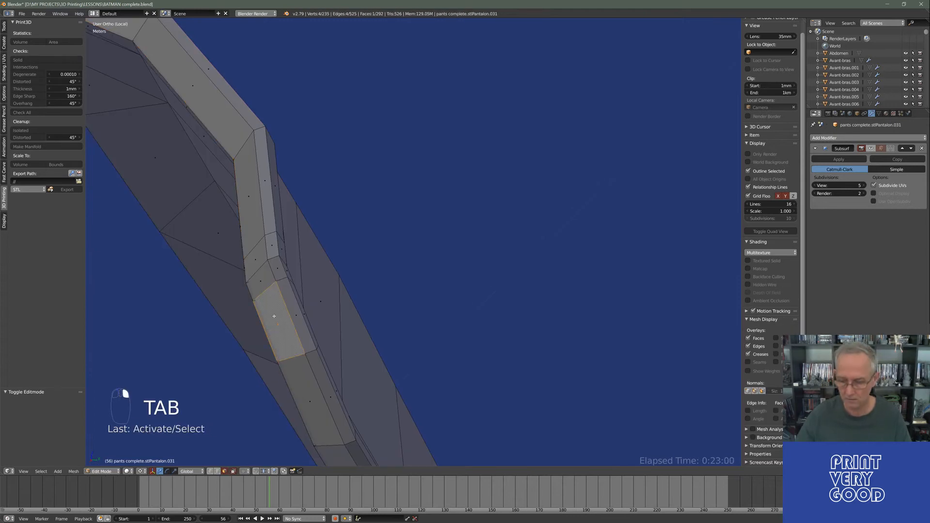
key("KP_Decimal")
Examine the shape of the panel's rim and upper corner in object mode from several angles.
key("Tab")
scroll(274, 319, "down", 3)
middle_click_drag(291, 315, 284, 265)
middle_click_drag(381, 247, 344, 257)
mouse_move(423, 236)
middle_mouse_down()
mouse_move(437, 218)
mouse_move(347, 170)
mouse_move(418, 240)
middle_mouse_up()
middle_click_drag(592, 167, 462, 183)
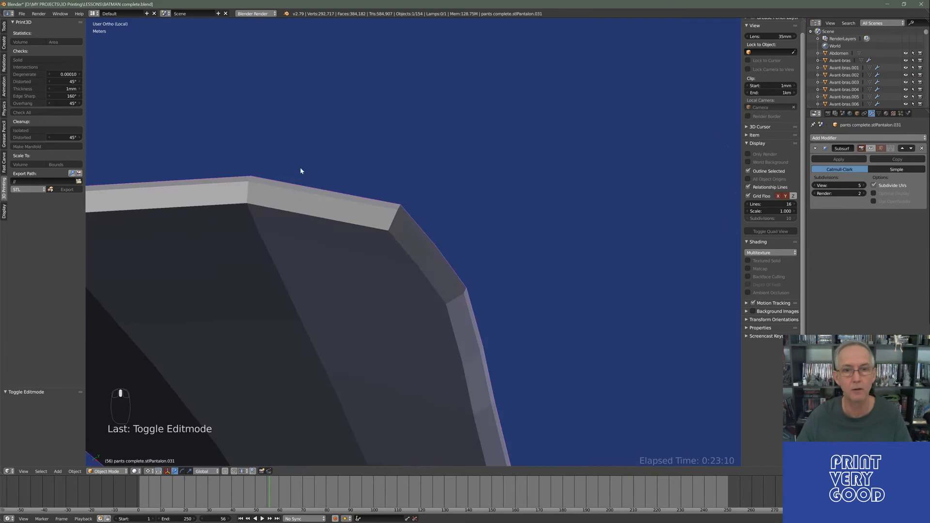
middle_click_drag(408, 238, 401, 259)
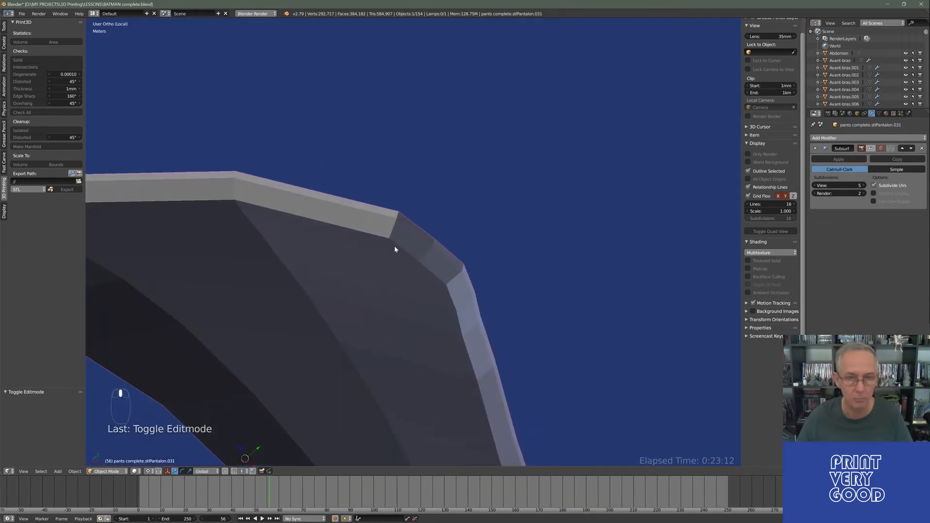
Select the loop of internal faces running behind the panel's rim in wireframe display.
key("z")
scroll(401, 252, "up", 3)
key("Tab")
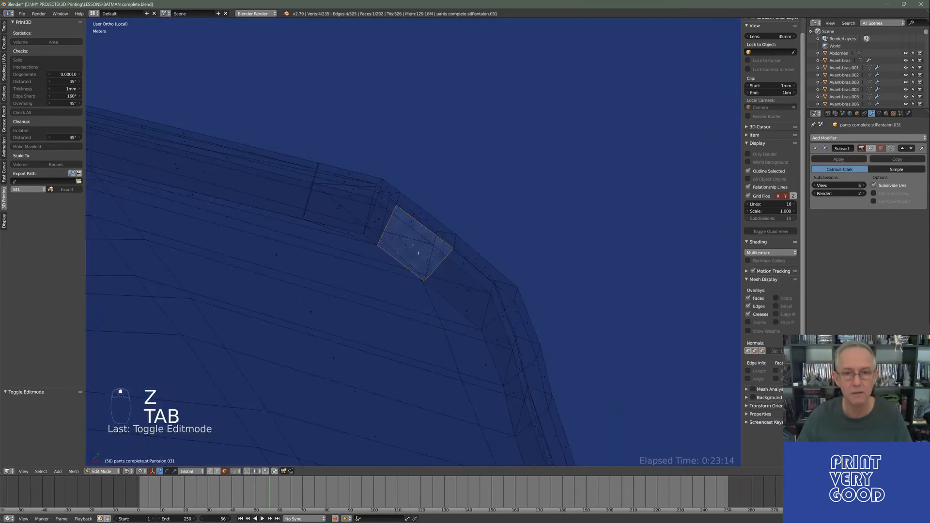
middle_click_drag(415, 269, 387, 218)
right_click(386, 222, "alt")
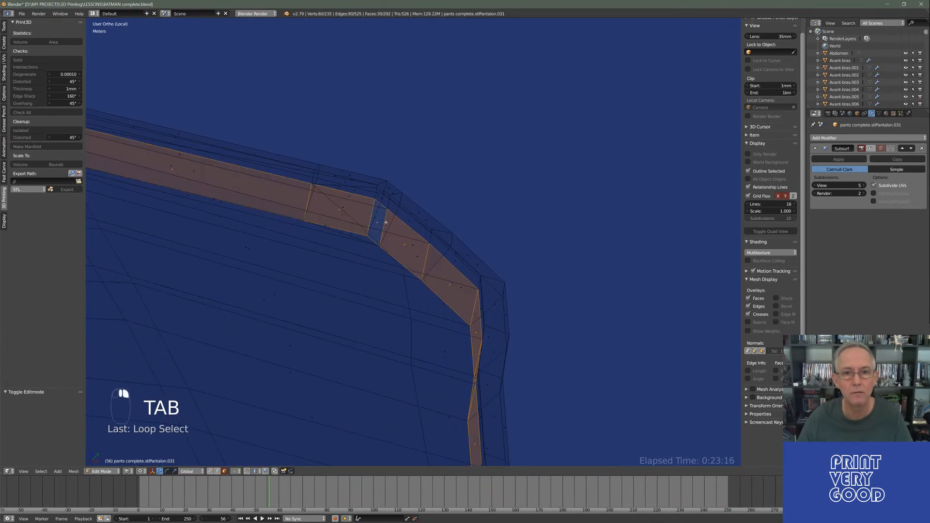
Examine how the selected internal face loop sits between the panel's outer surfaces, in solid and wireframe display.
mouse_move(417, 247)
middle_mouse_down()
mouse_move(452, 243)
mouse_move(395, 213)
middle_mouse_up()
key("z")
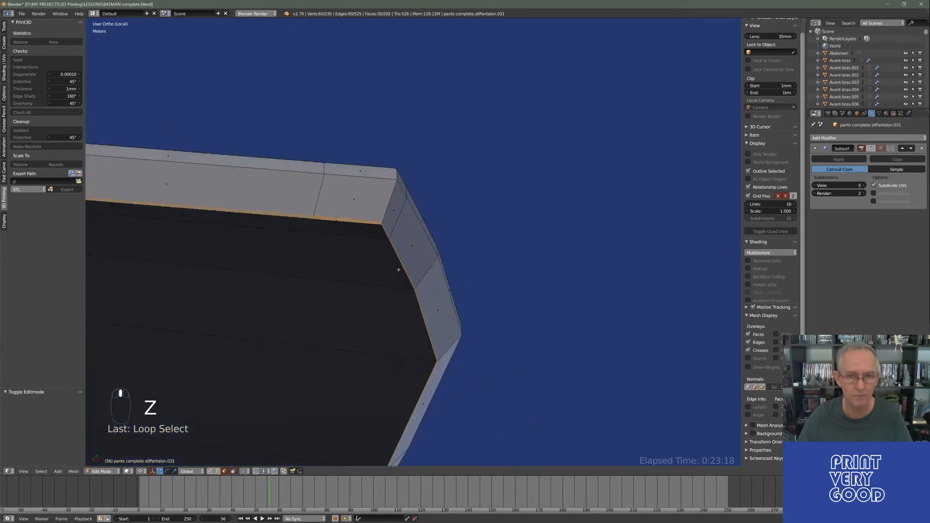
mouse_move(398, 266)
middle_mouse_down()
mouse_move(394, 191)
mouse_move(444, 216)
mouse_move(498, 216)
mouse_move(391, 236)
mouse_move(422, 194)
mouse_move(452, 213)
mouse_move(489, 202)
mouse_move(412, 282)
mouse_move(400, 271)
mouse_move(473, 315)
mouse_move(480, 292)
mouse_move(470, 303)
mouse_move(334, 229)
middle_mouse_up()
key("z")
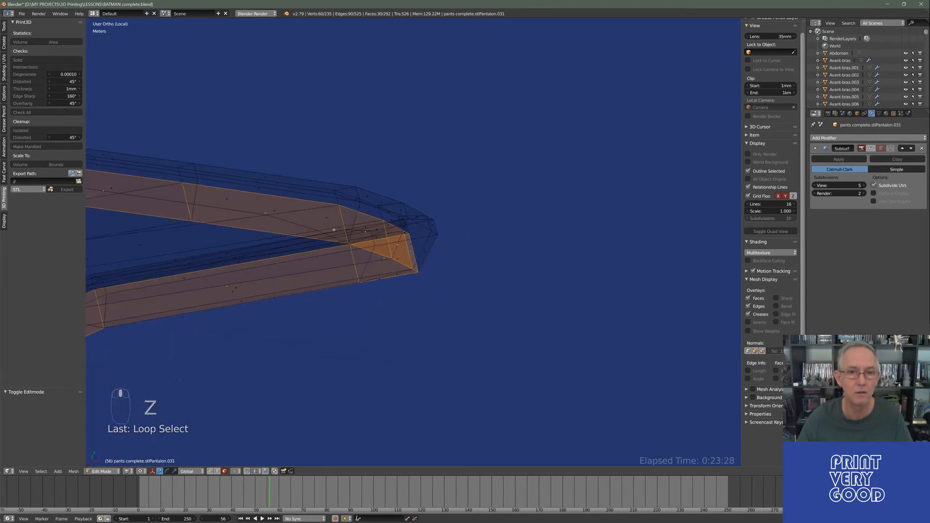
middle_click_drag(346, 279, 297, 274)
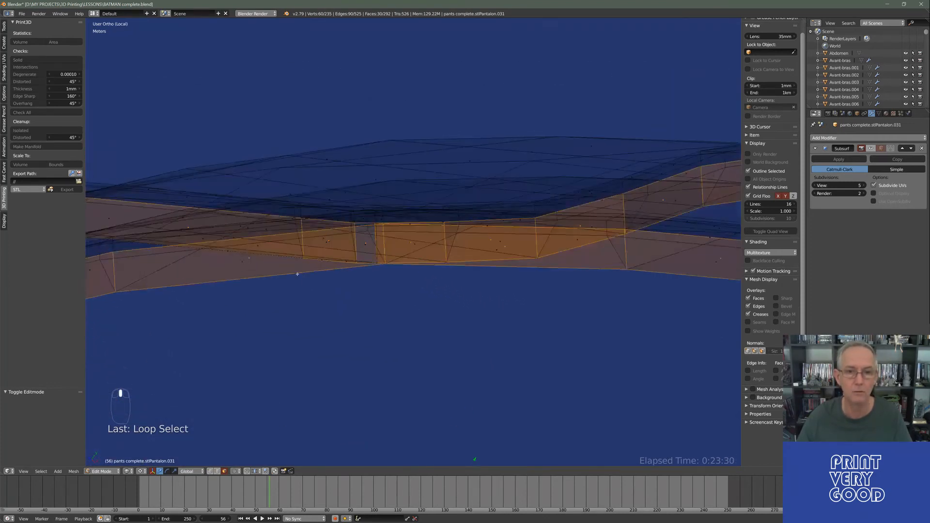
key("z")
mouse_move(434, 235)
middle_mouse_down()
mouse_move(427, 296)
mouse_move(379, 239)
mouse_move(349, 271)
mouse_move(298, 282)
mouse_move(462, 257)
mouse_move(492, 270)
middle_mouse_up()
middle_click_drag(406, 262, 434, 187)
scroll(427, 207, "down", 5)
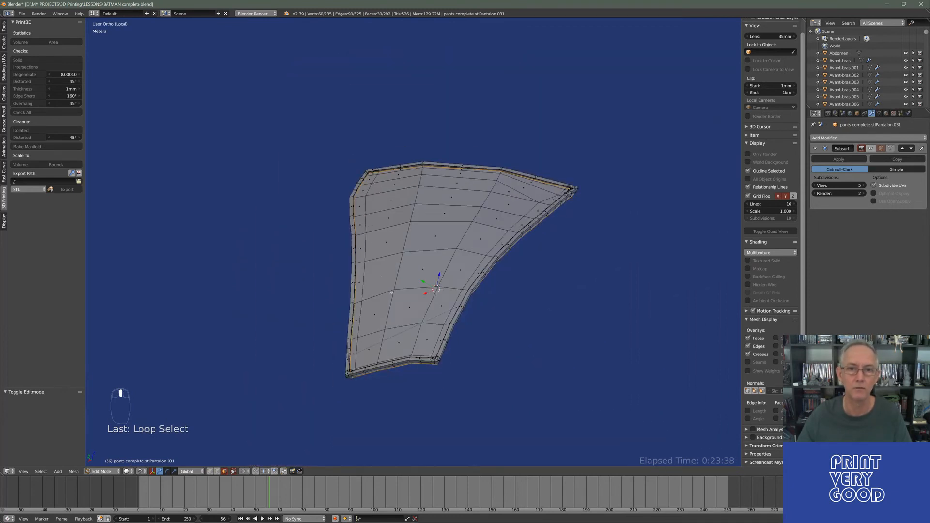
middle_click_drag(439, 242, 493, 230)
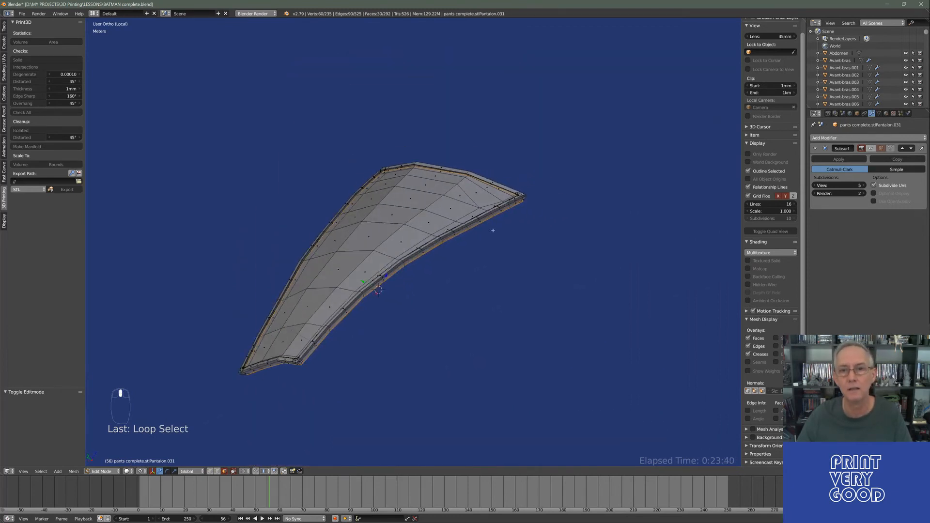
scroll(386, 275, "up", 3)
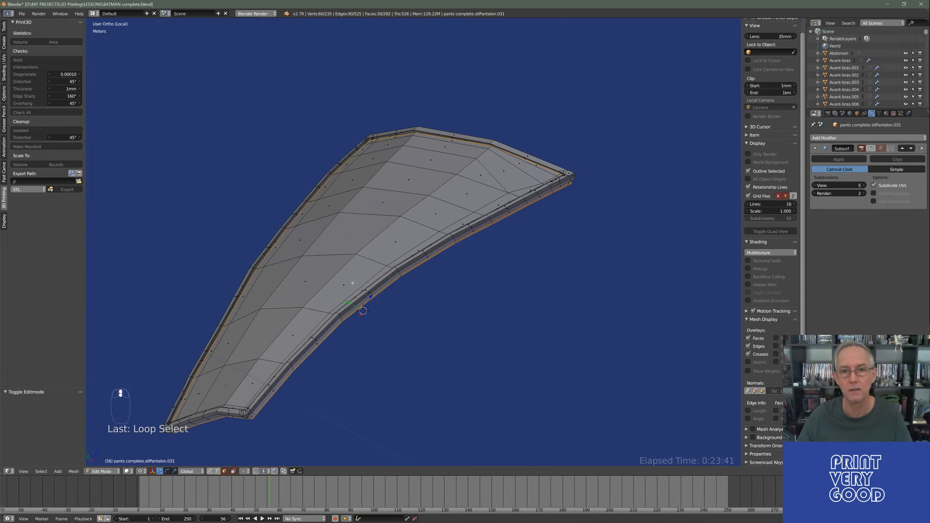
Delete the selected loop of internal faces running behind the panel's rim and check the remaining mesh in wireframe display.
key("Delete")
left_click(514, 301)
scroll(365, 289, "up", 3)
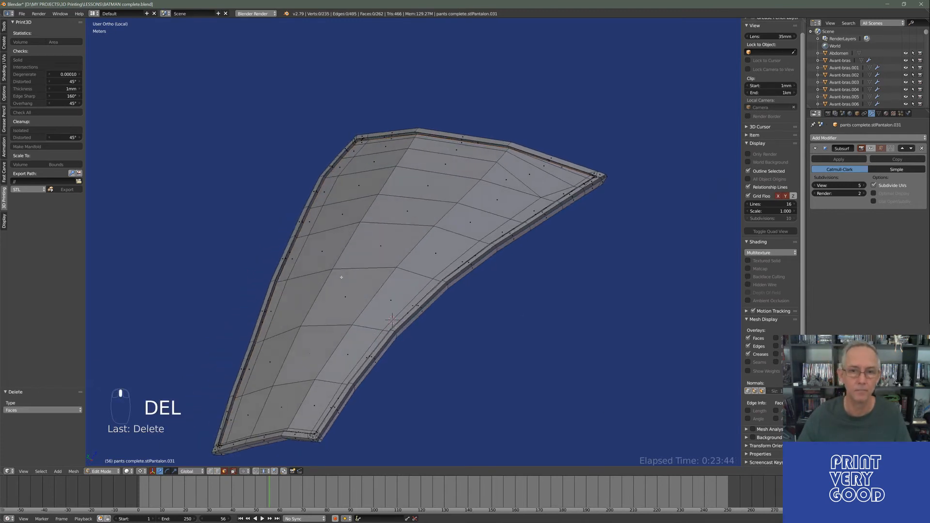
key("Tab")
key("z")
scroll(384, 284, "down", 3)
key("Tab")
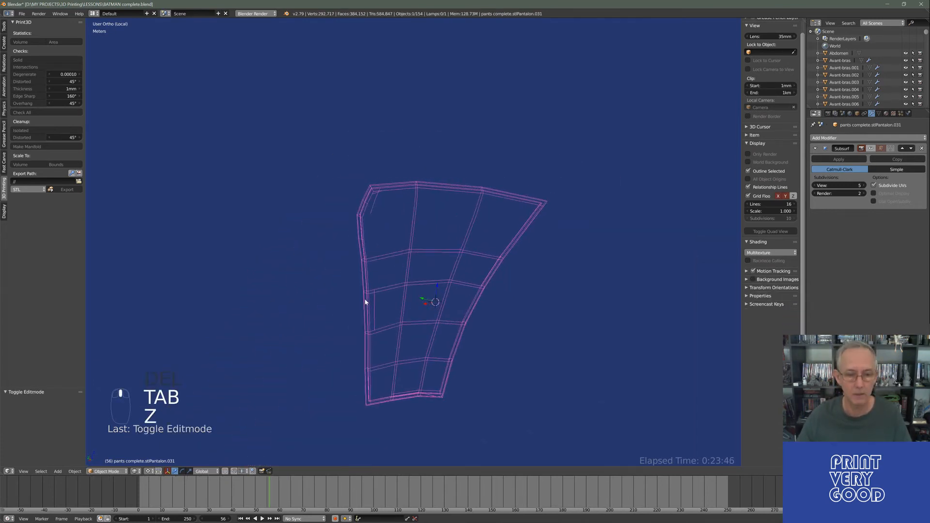
Select the whole panel mesh in solid display and recalculate its face normals.
key("z")
middle_click_drag(364, 299, 357, 245)
key("a")
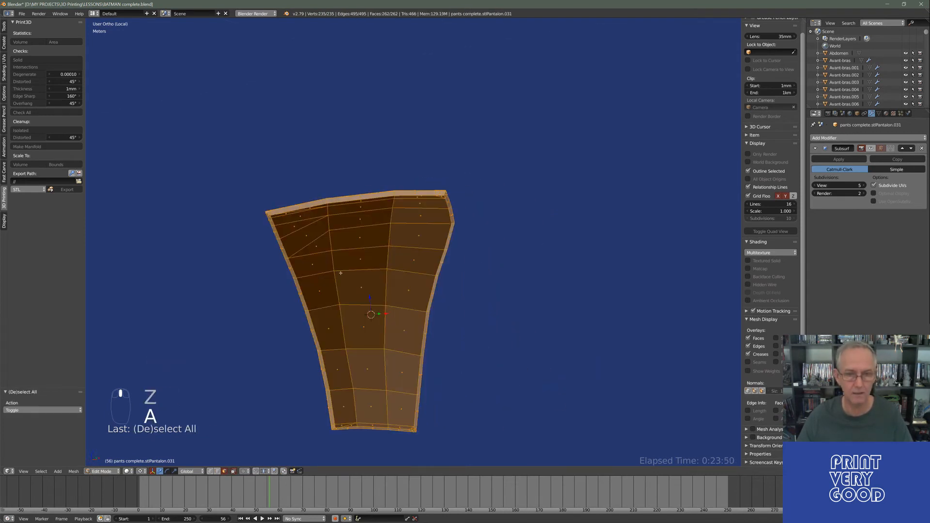
left_click(73, 472)
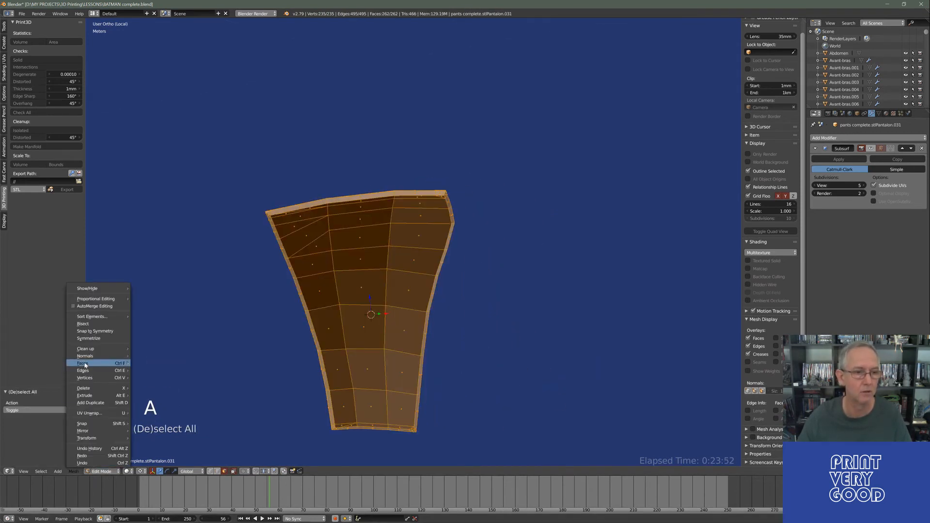
mouse_move(87, 357)
left_click(156, 357)
middle_click_drag(364, 310, 386, 273)
scroll(400, 252, "up", 4)
scroll(406, 252, "down", 3)
Show the panel's Subsurf smoothing in the viewport in object mode.
key("Tab")
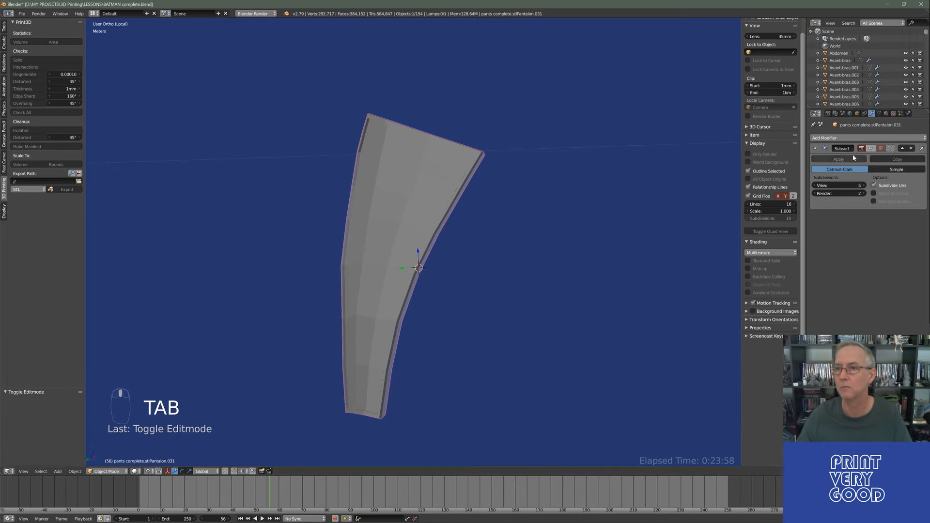
left_click(871, 149)
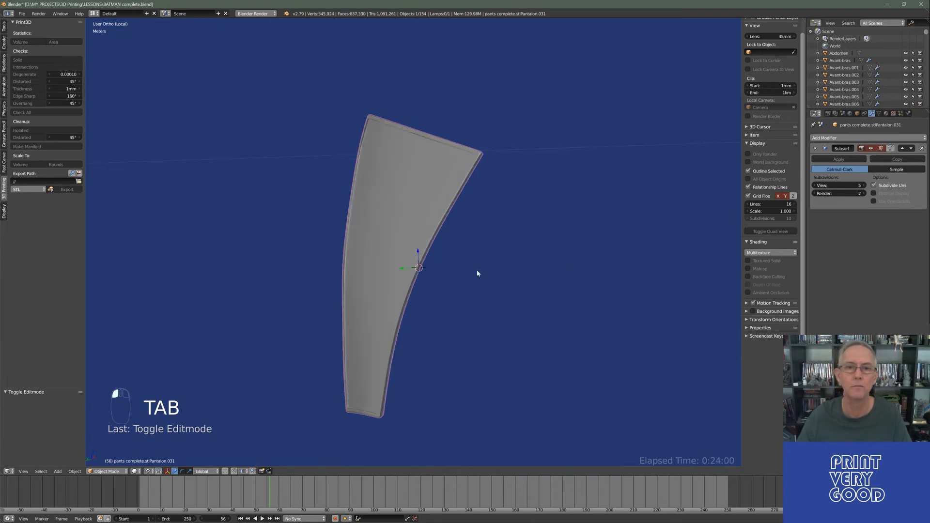
middle_click_drag(477, 272, 400, 279)
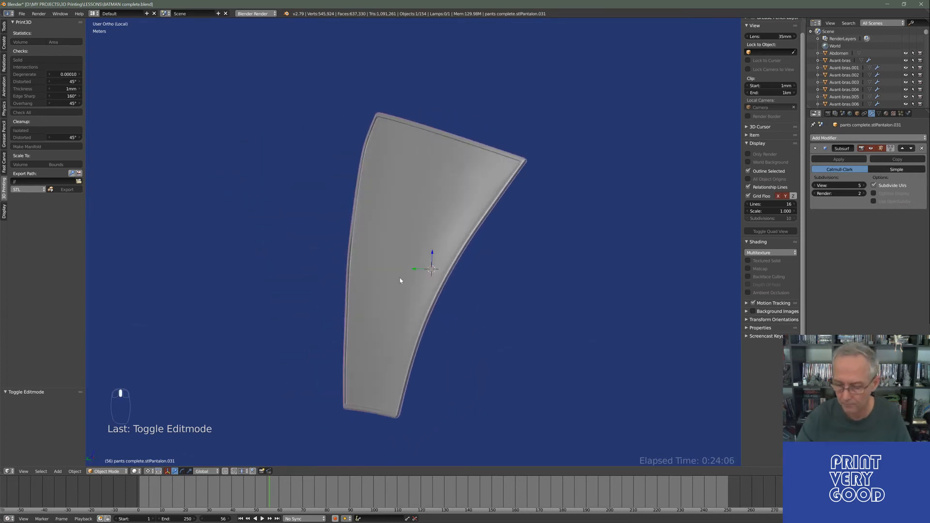
Isolate the cleaned panel together with the overlapping pants panel Pantalon.030 in local view and compare the two.
key("KP_Divide")
middle_click_drag(421, 223, 416, 117)
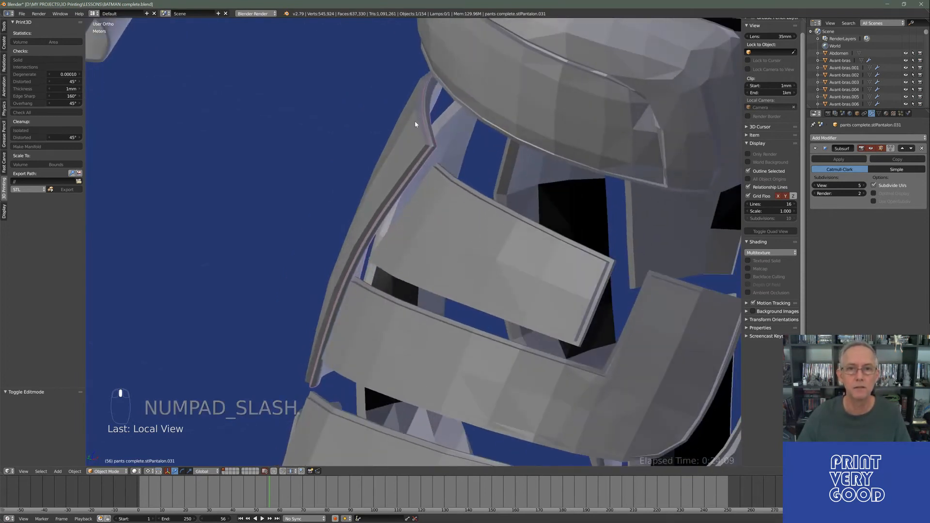
right_click(415, 124, "shift")
key("KP_Divide")
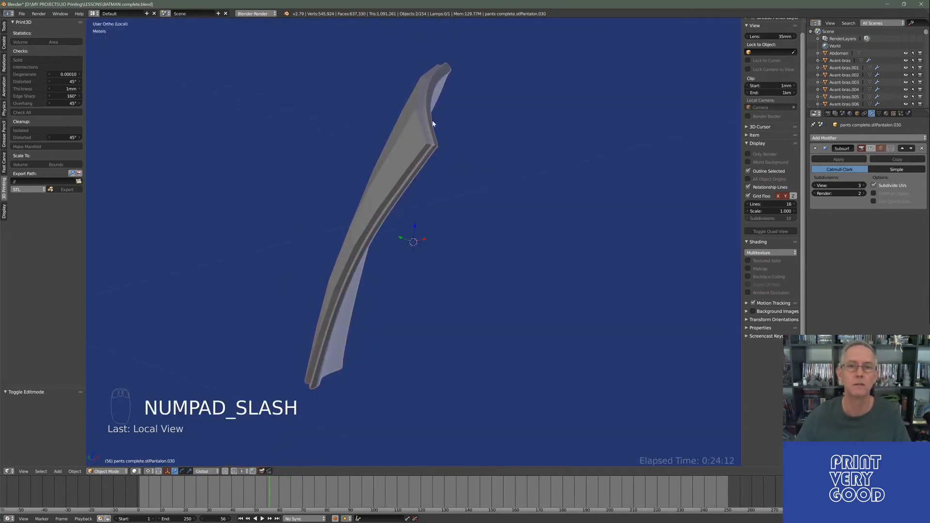
middle_click_drag(432, 123, 381, 110)
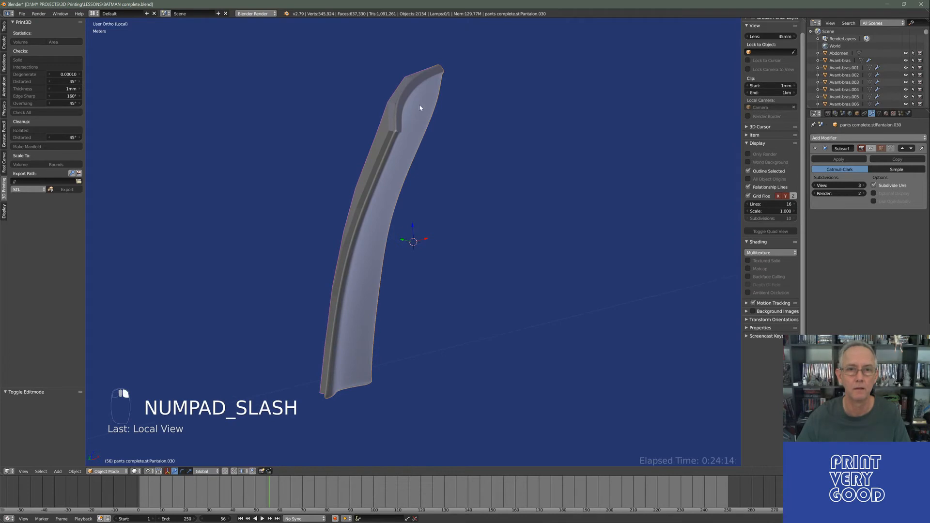
Make the cleaned panel Pantalon.031 active and turn off its Subsurf display in the viewport.
key("Tab")
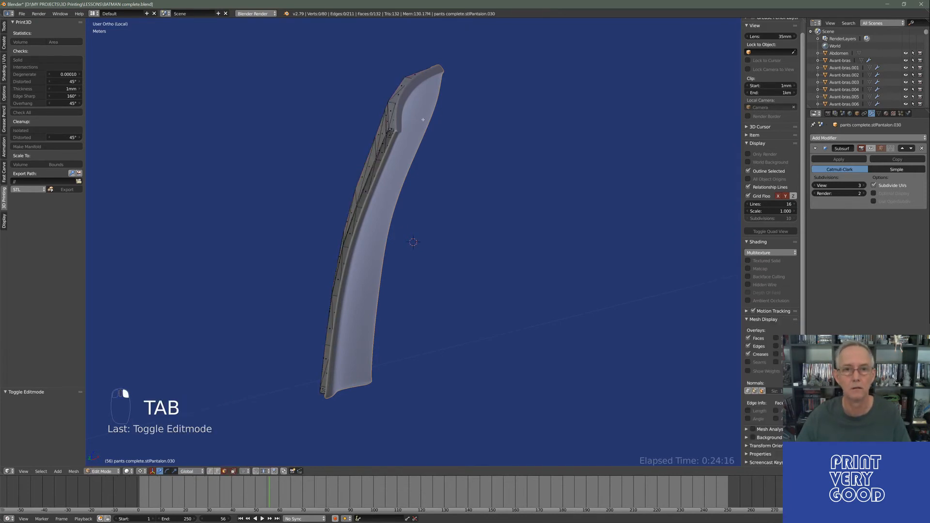
key("Tab")
right_click(423, 145)
key("Tab")
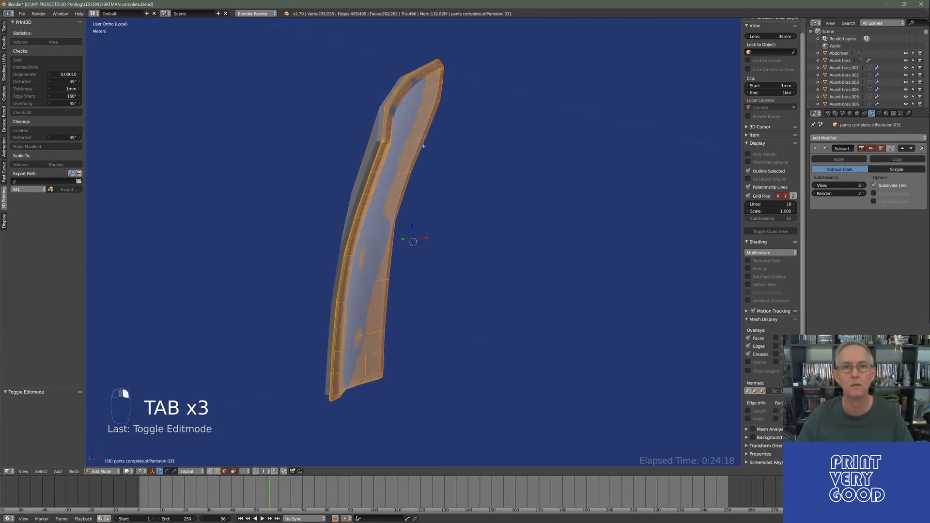
middle_click_drag(423, 146, 430, 192)
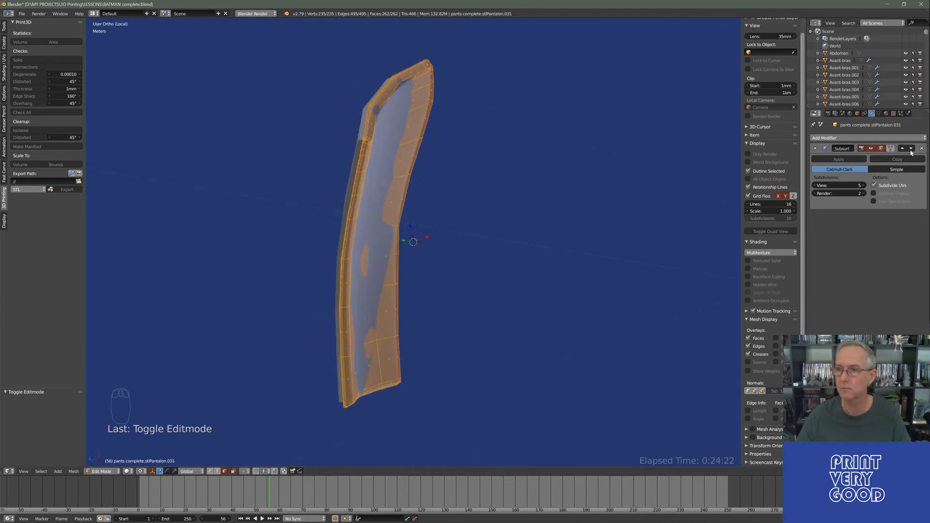
left_click(874, 149)
middle_click_drag(434, 213, 472, 230)
key("Tab")
Isolate the overlapping pants panel Pantalon.030 alone in local view.
right_click(402, 171)
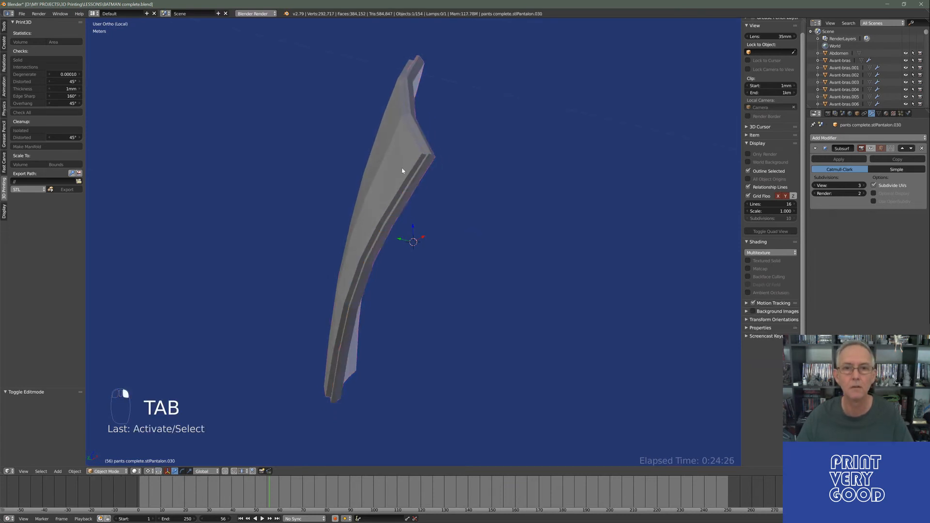
middle_click_drag(433, 193, 487, 197)
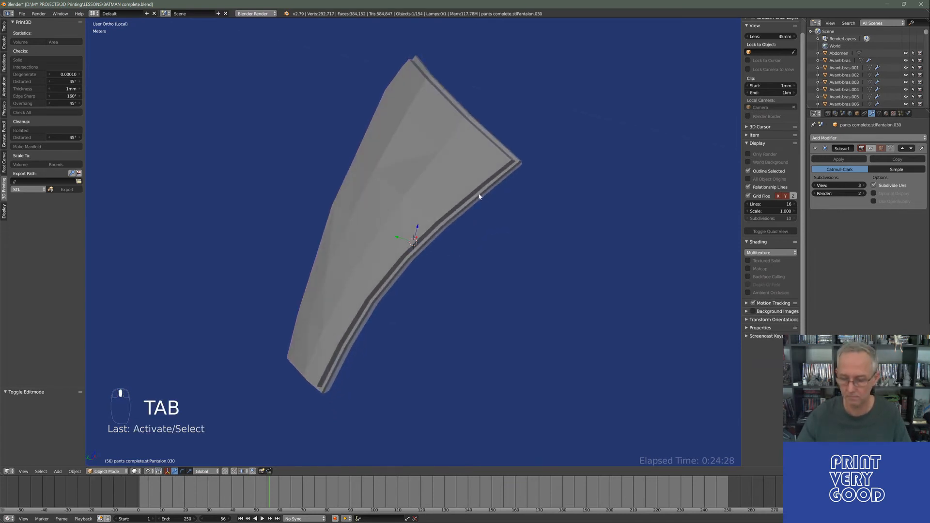
key("KP_Divide")
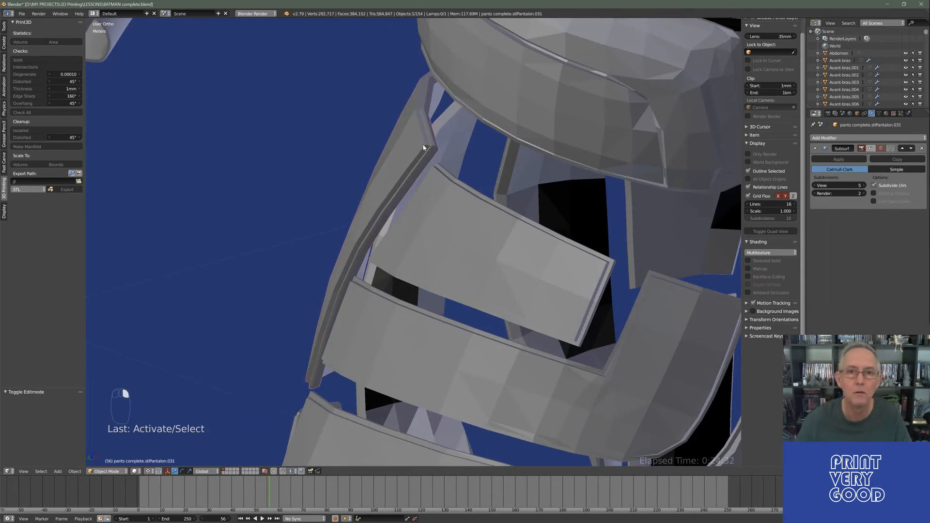
key("KP_Divide")
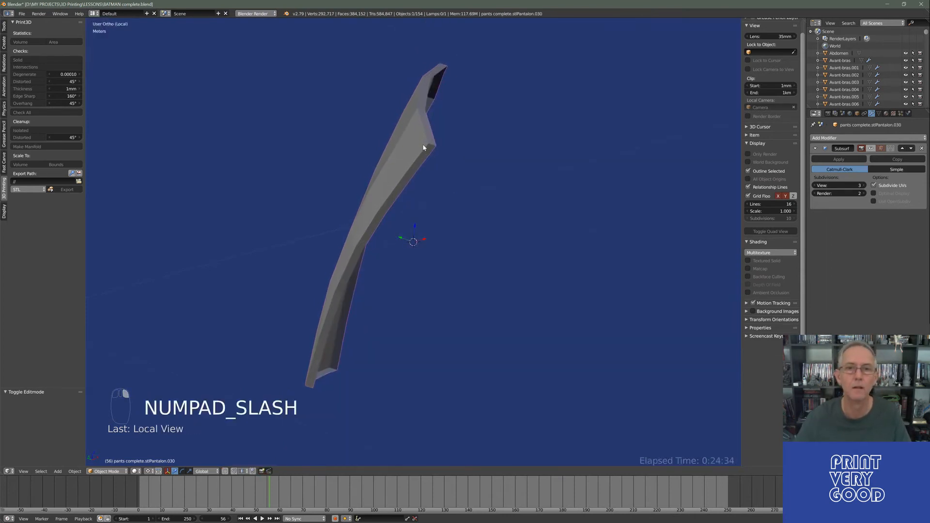
middle_click_drag(423, 147, 299, 282)
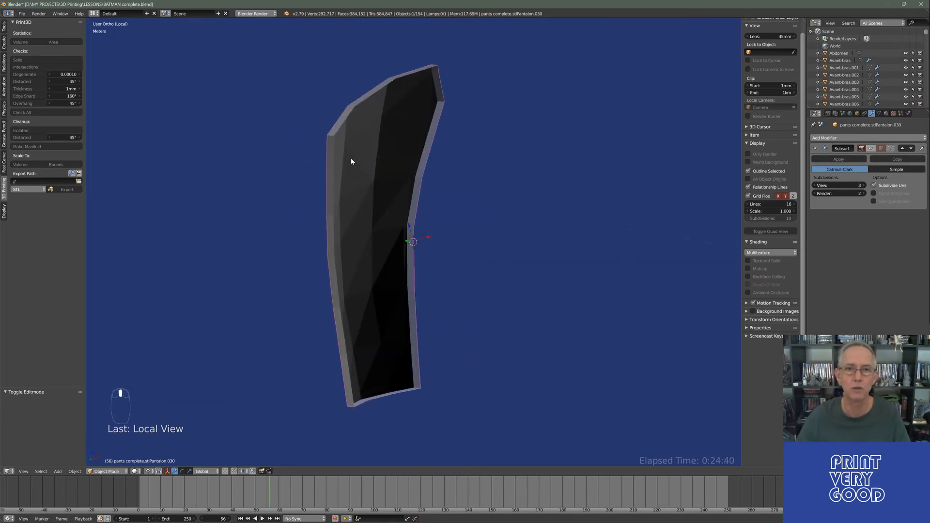
Convert all triangles of the open-backed panel Pantalon.030 to quads.
middle_click_drag(481, 180, 326, 166)
middle_click_drag(318, 211, 385, 189)
middle_click_drag(438, 260, 441, 237)
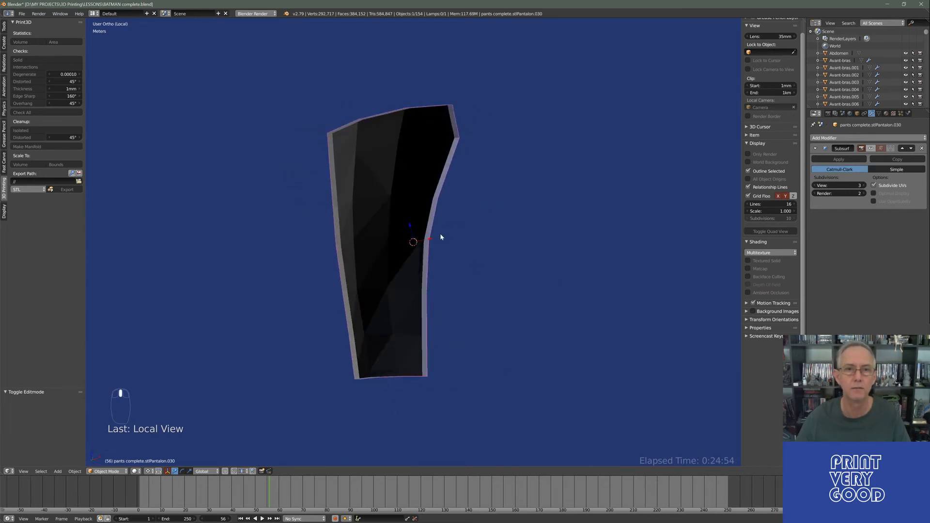
middle_click_drag(376, 274, 268, 177)
key("Tab")
key("a")
key("a")
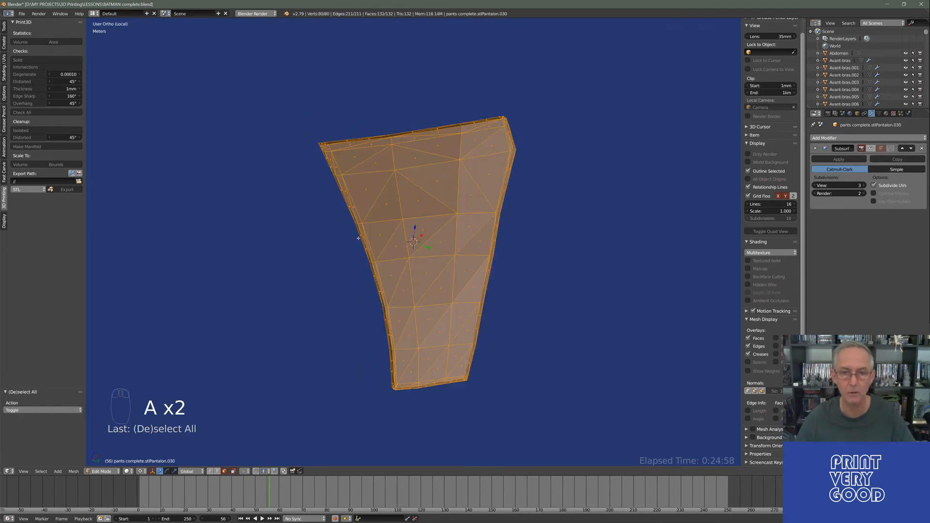
left_click(73, 471)
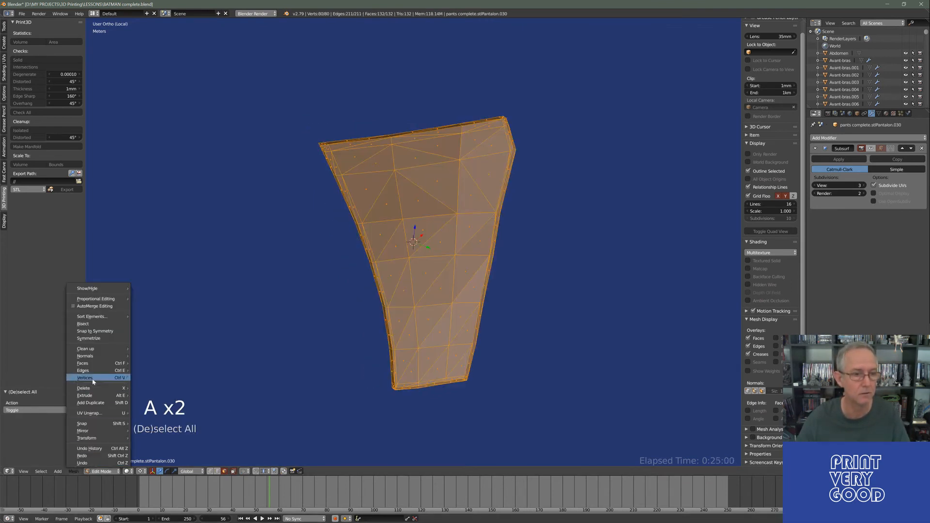
mouse_move(91, 364)
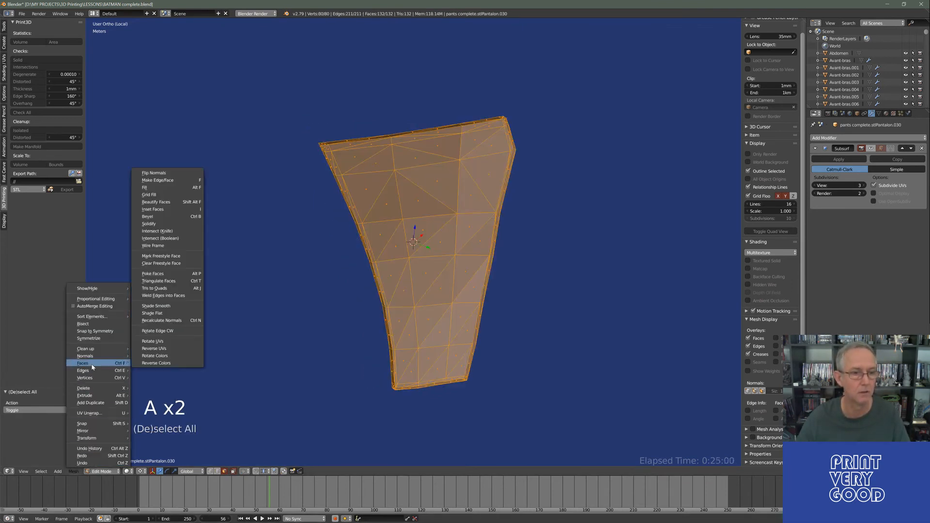
left_click(172, 290)
Try to close the panel's open back by filling its rim edge loop with one single face.
middle_click_drag(436, 242, 428, 286)
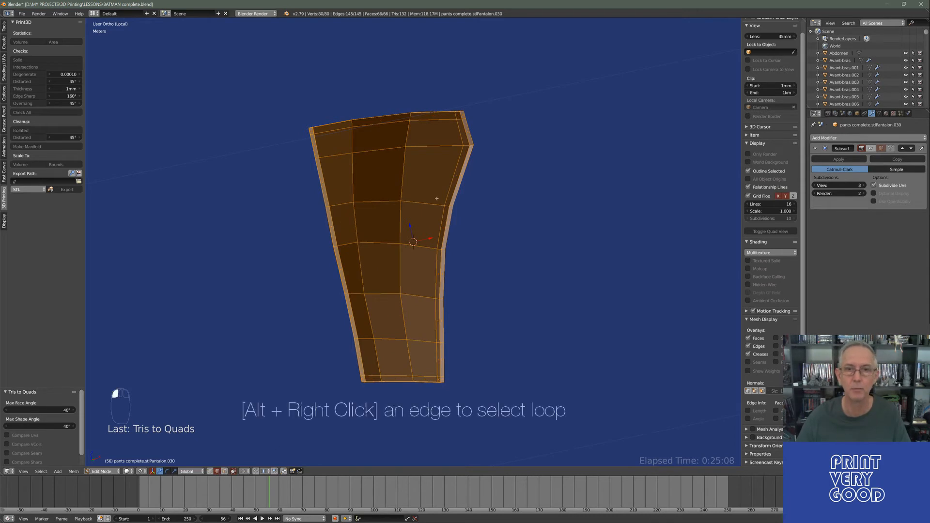
right_click(444, 242, "alt")
middle_click_drag(525, 276, 388, 186)
key("f")
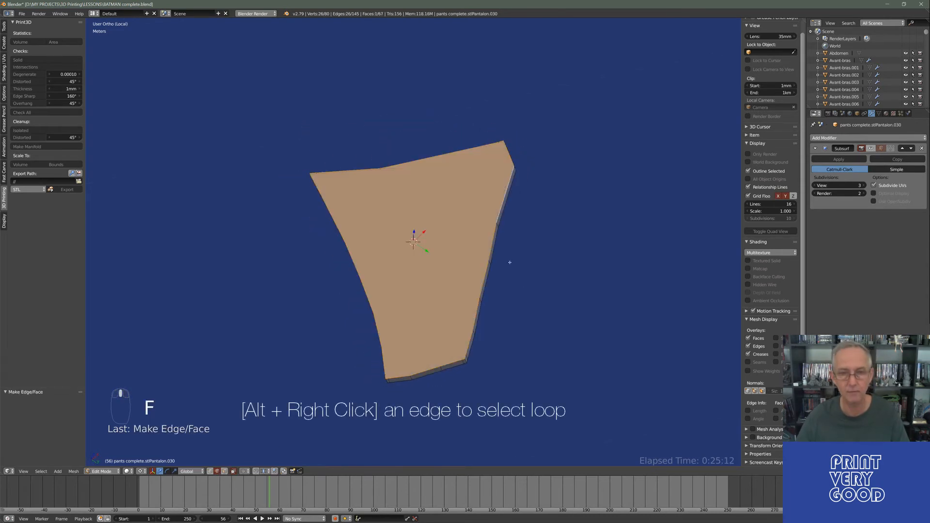
key("Tab")
middle_click_drag(492, 293, 413, 304)
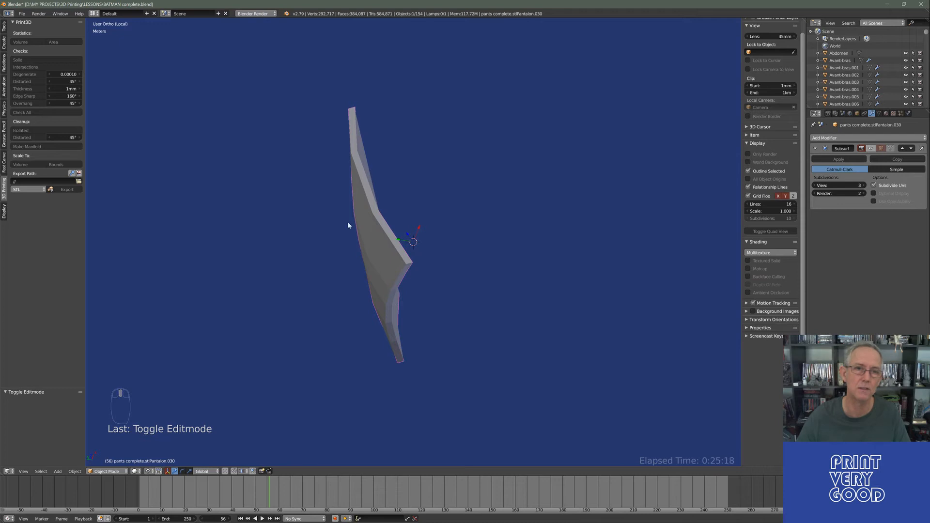
middle_click_drag(348, 225, 343, 225)
middle_click_drag(371, 182, 350, 104)
middle_click_drag(381, 271, 321, 244)
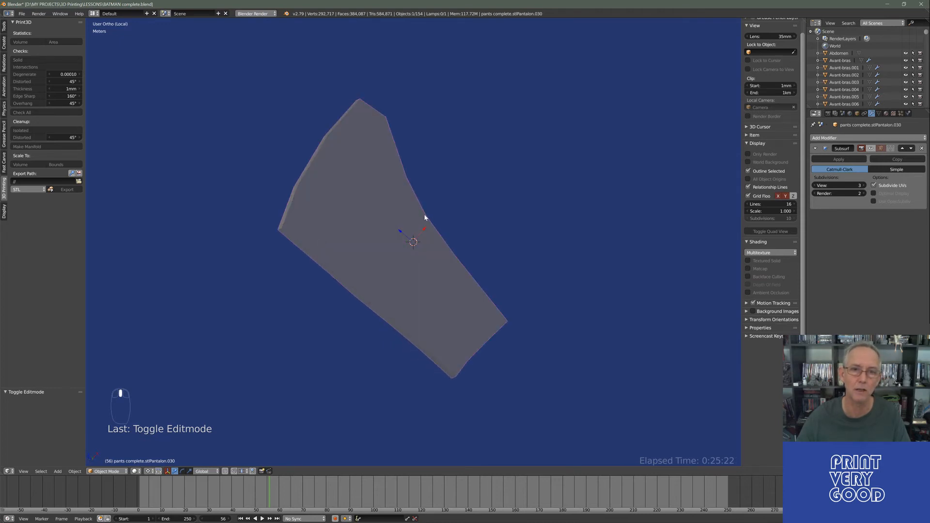
middle_click_drag(425, 217, 434, 179)
middle_click_drag(385, 289, 507, 353)
Delete the single face that caps the panel's back.
key("Tab")
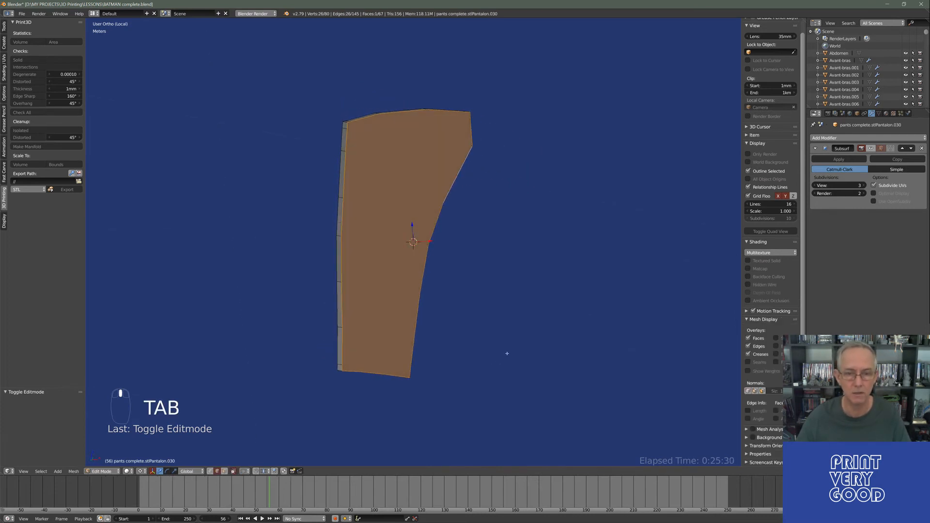
key("Delete")
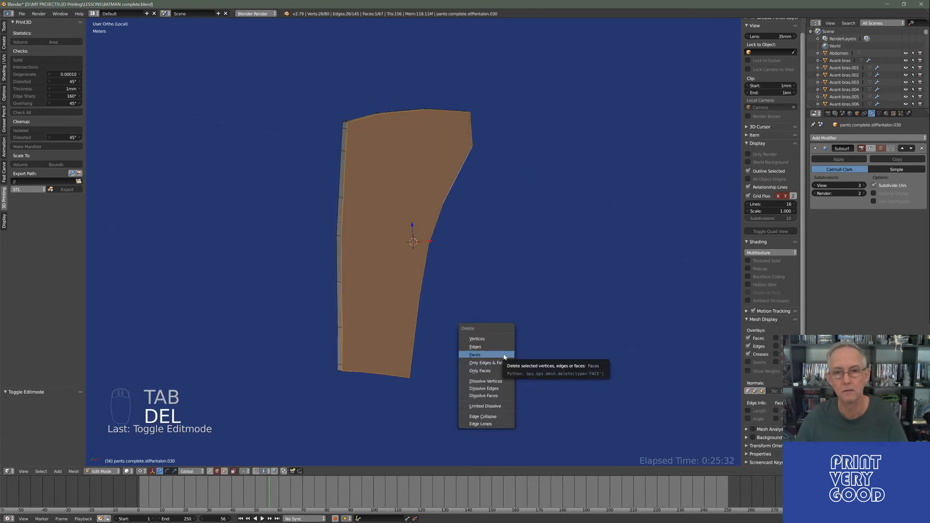
left_click(504, 354)
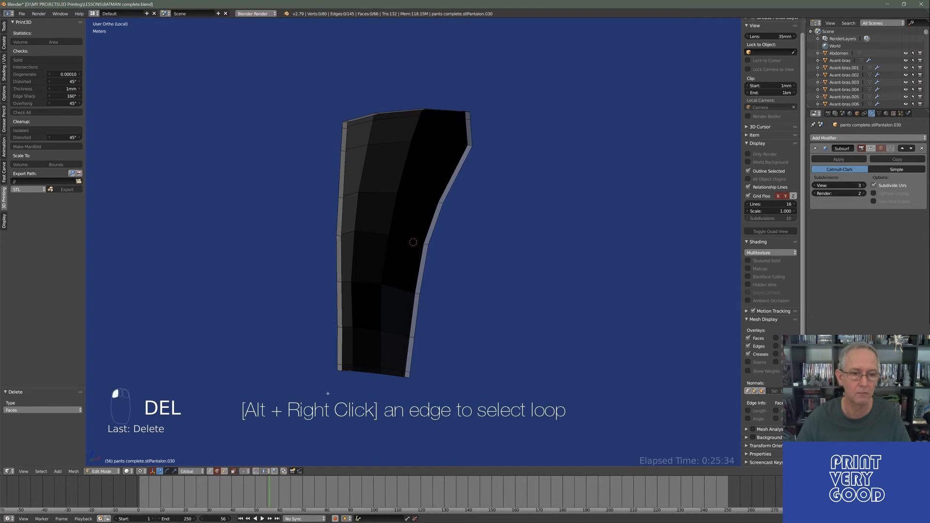
Select the edge loop around the panel's open back and close it with Grid Fill.
right_click(436, 221, "alt")
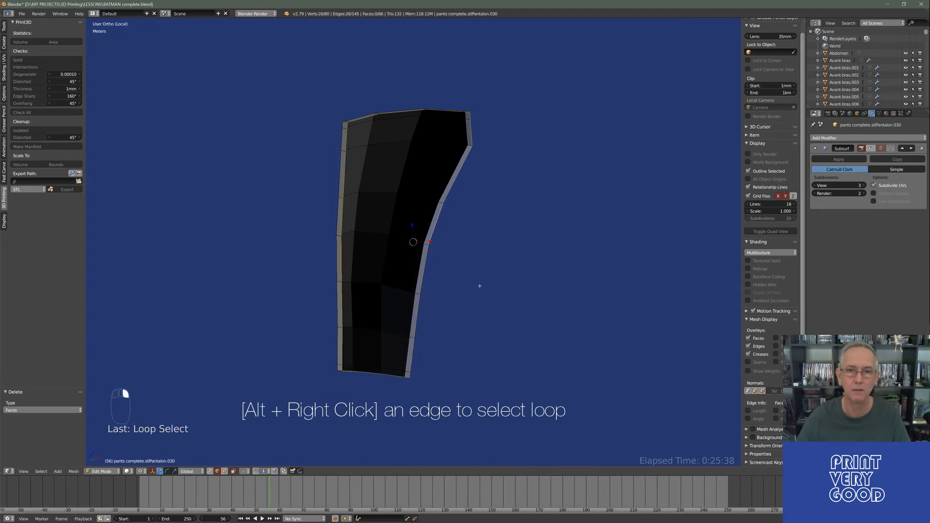
middle_click_drag(480, 286, 445, 225)
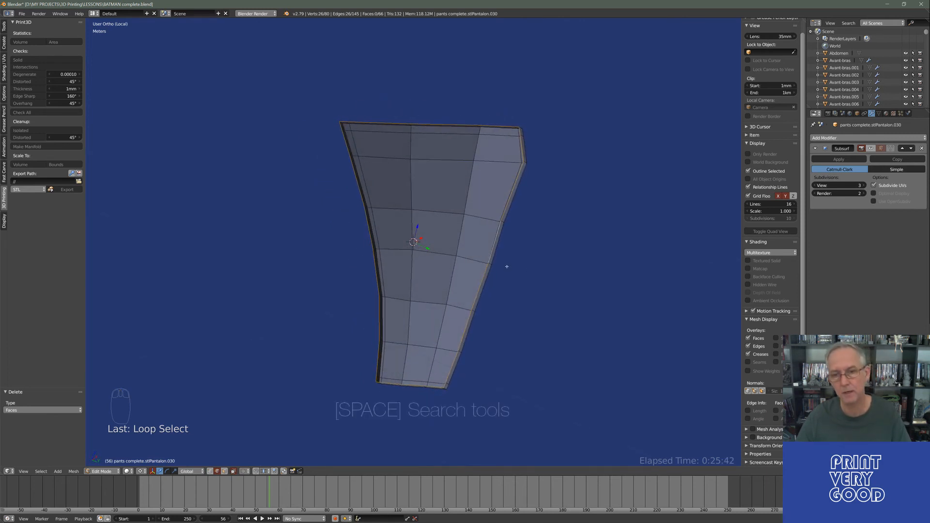
key("space")
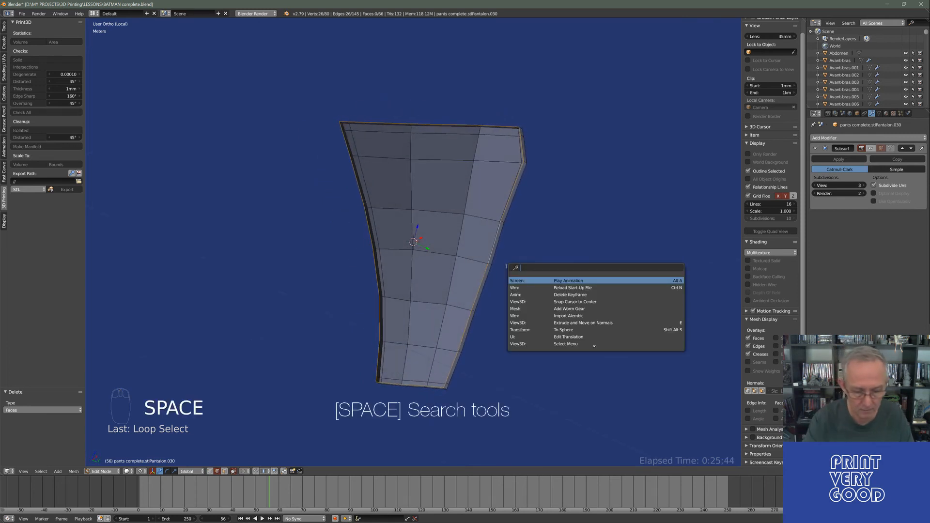
type("grid")
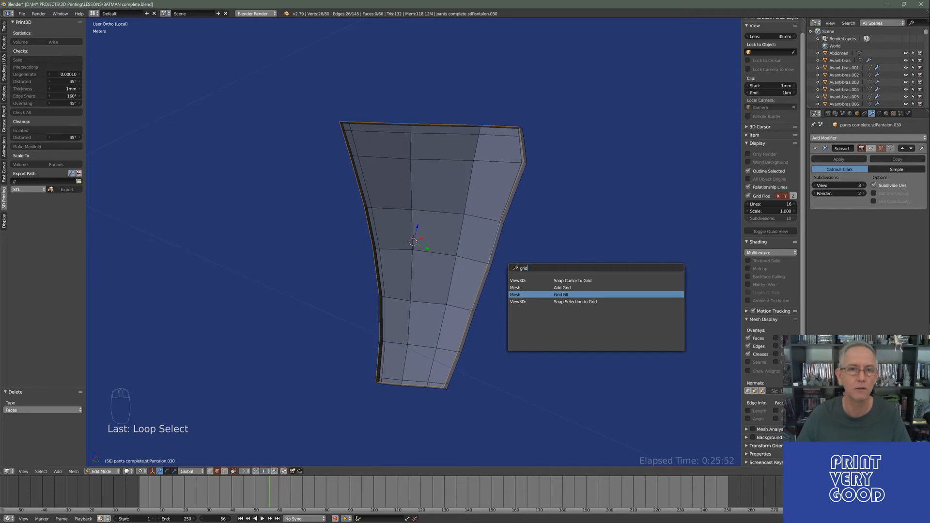
left_click(563, 294)
middle_click_drag(432, 322, 397, 239)
middle_click_drag(447, 260, 341, 289)
middle_click_drag(422, 300, 385, 232)
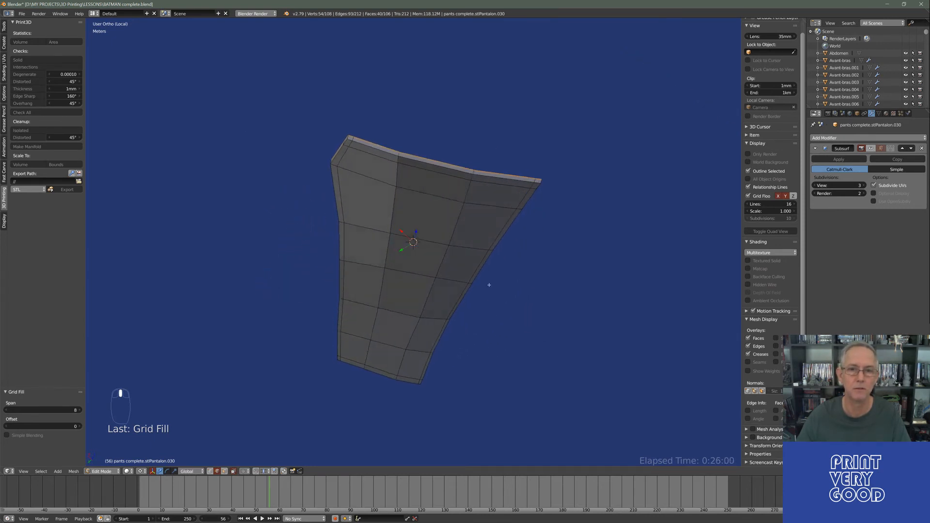
middle_click_drag(488, 284, 259, 322)
middle_click_drag(468, 308, 448, 310)
middle_click_drag(365, 290, 383, 307)
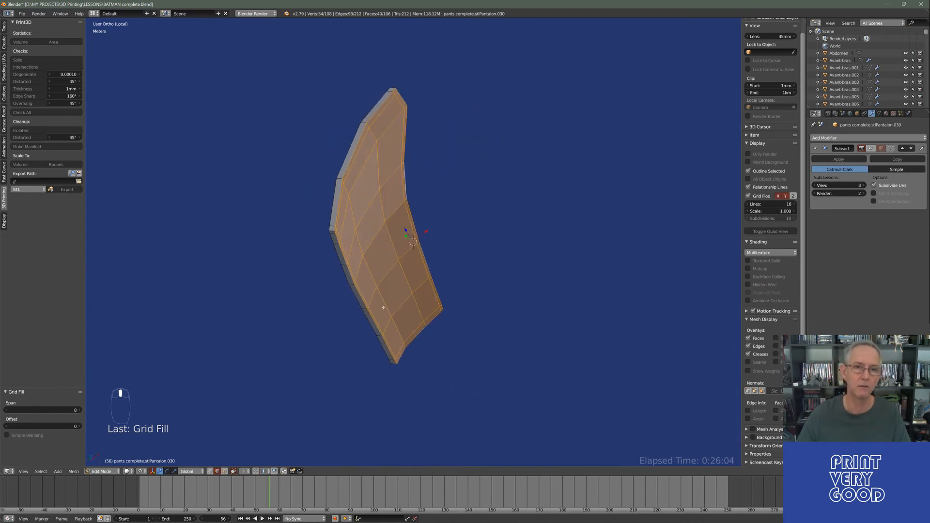
Try lower Grid Fill span values such as 6 on the panel's back, and return the span to 8.
middle_click_drag(398, 225, 368, 291)
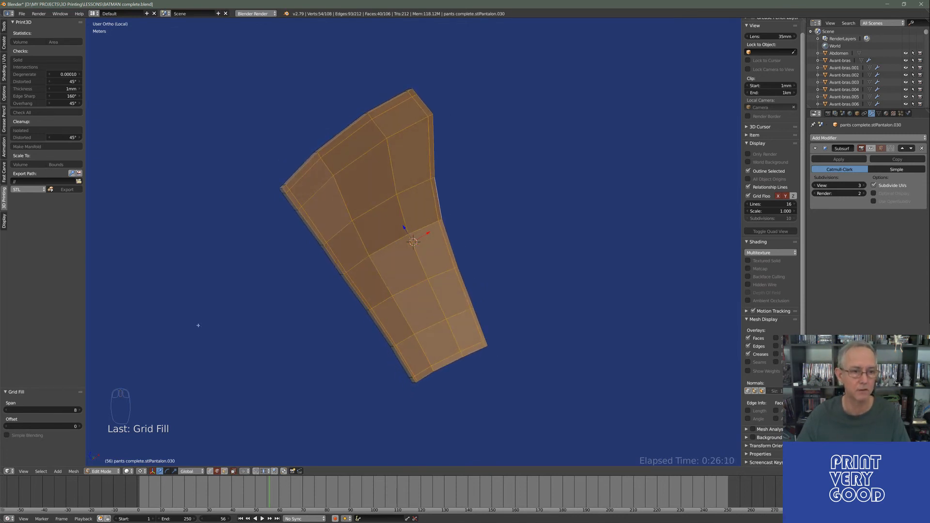
left_click(7, 411)
left_click(6, 411)
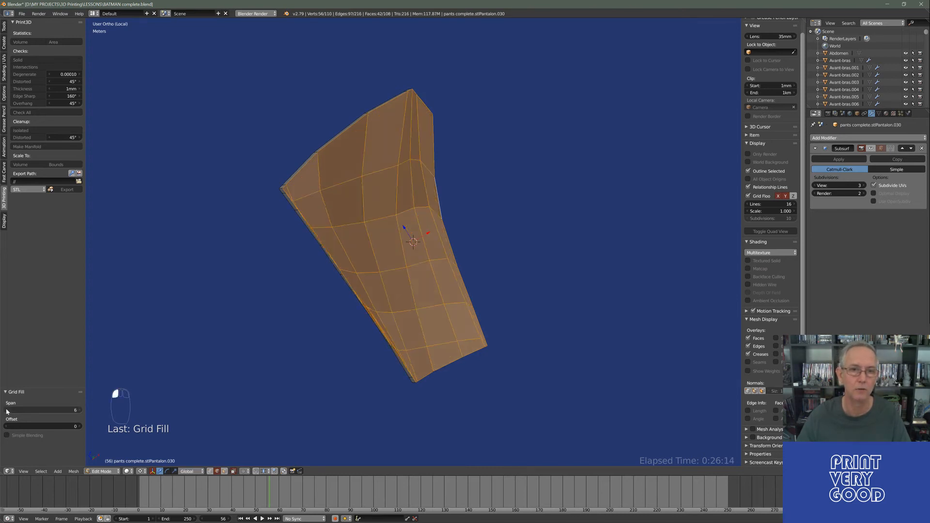
left_click(7, 411)
left_click(79, 411)
left_click(80, 411)
left_click(80, 410)
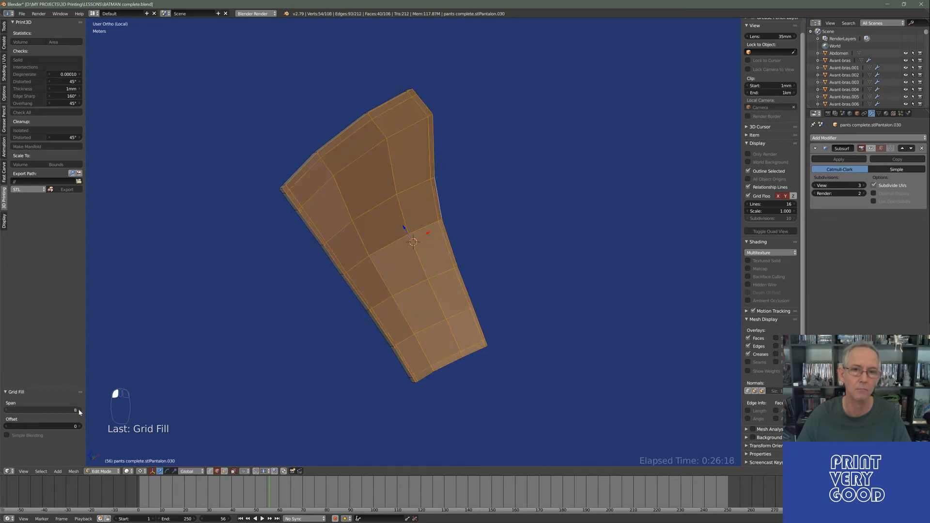
Try Grid Fill offsets of 1 and 2 on the panel's back, and return the offset to 0.
left_click(79, 426)
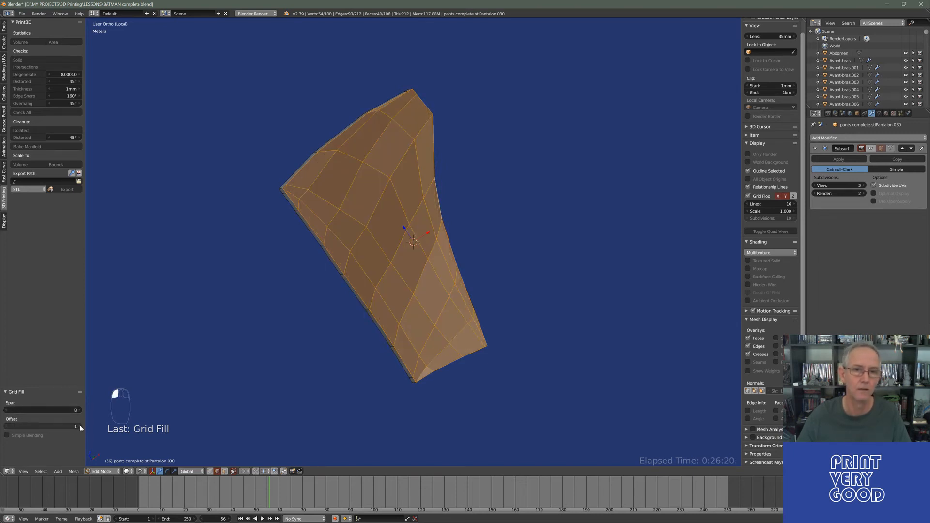
left_click(80, 428)
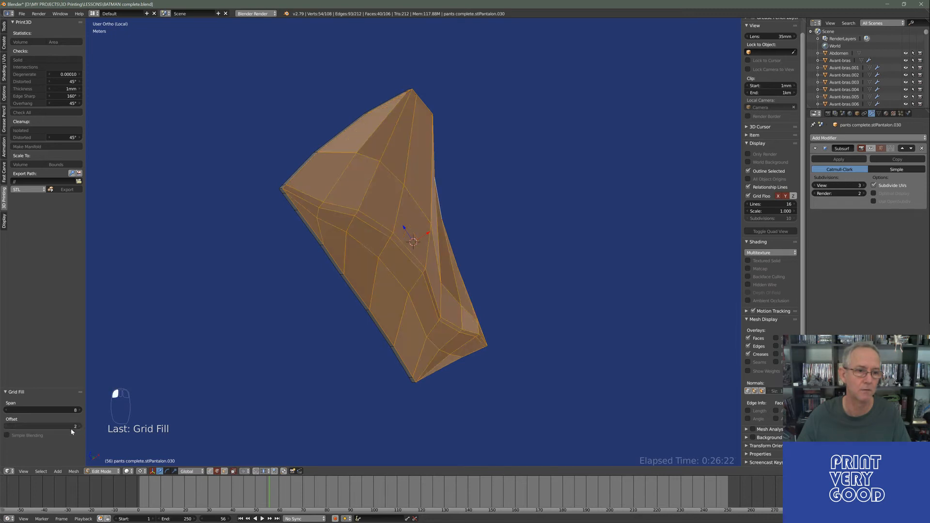
left_click(7, 427)
left_click(7, 427)
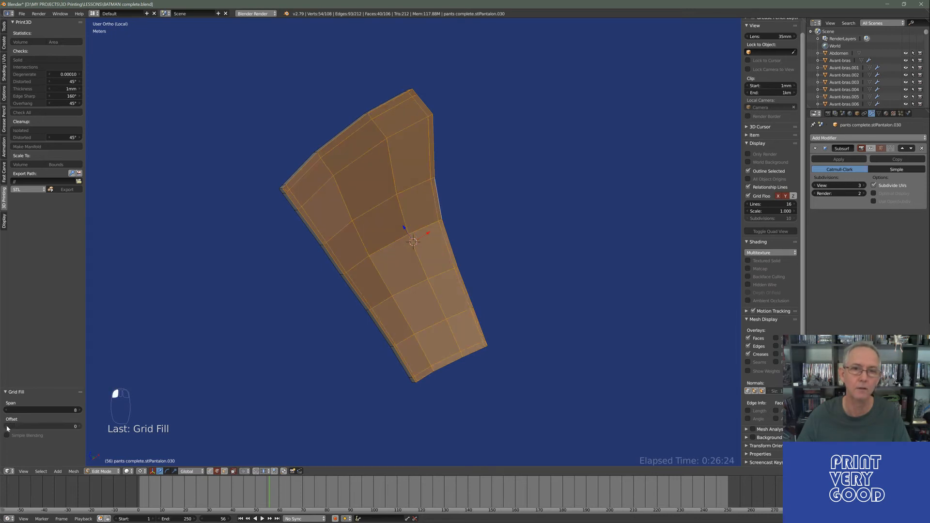
Return to Object Mode, preview the closed panel's Subsurf modifier in the viewport, and delete that modifier.
middle_click_drag(368, 280, 364, 259)
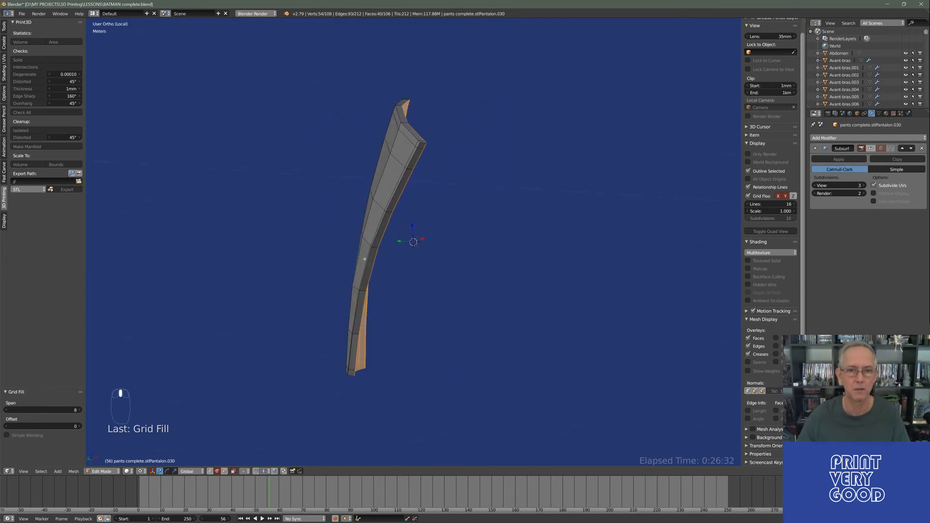
key("Tab")
middle_click_drag(442, 225, 358, 249)
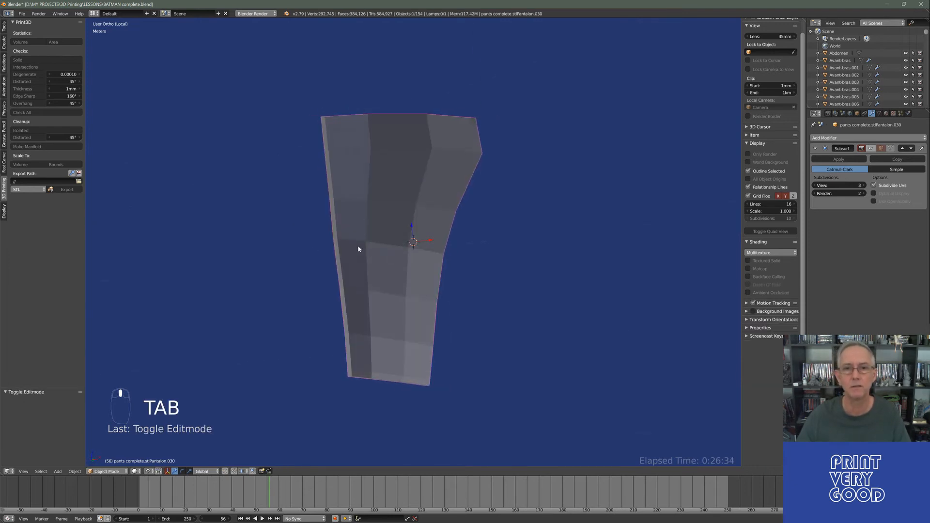
left_click(871, 148)
middle_click_drag(484, 251, 414, 239)
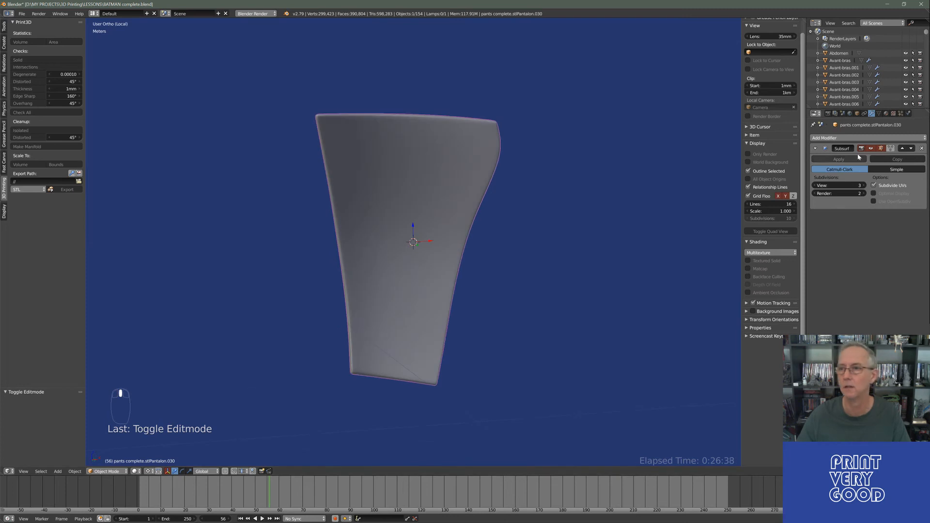
mouse_move(923, 149)
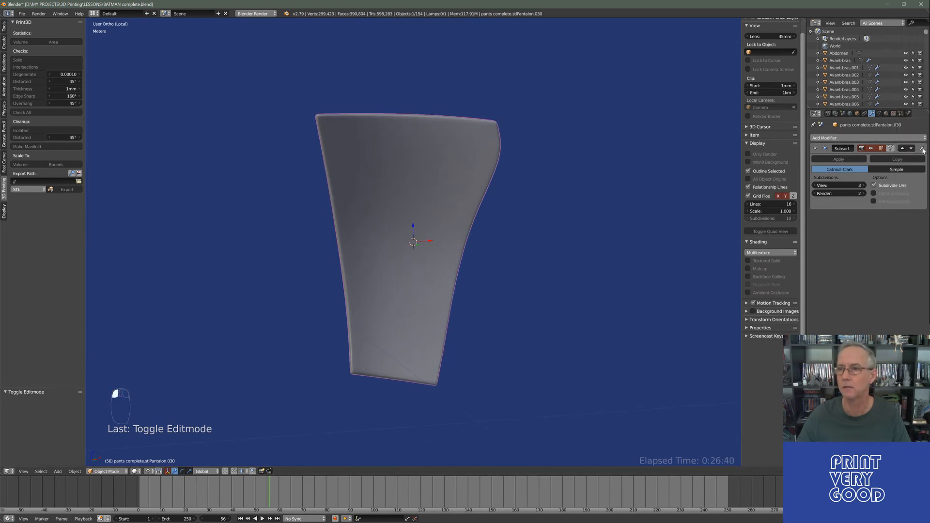
left_click(922, 148)
middle_click_drag(373, 238, 493, 258)
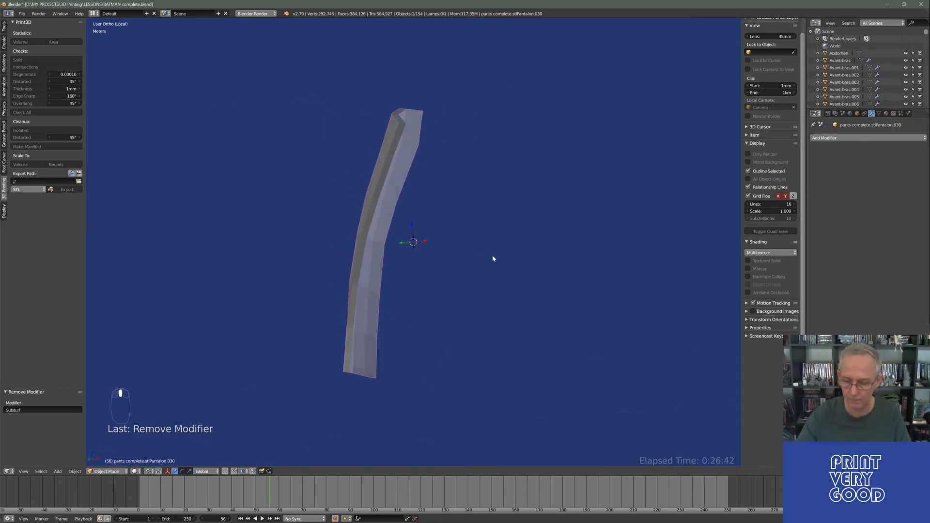
Isolate Pantalon.030 together with its adjoining panel Pantalon.031 in local view.
key("KP_Divide")
middle_click_drag(495, 167, 440, 102)
right_click(421, 90, "shift")
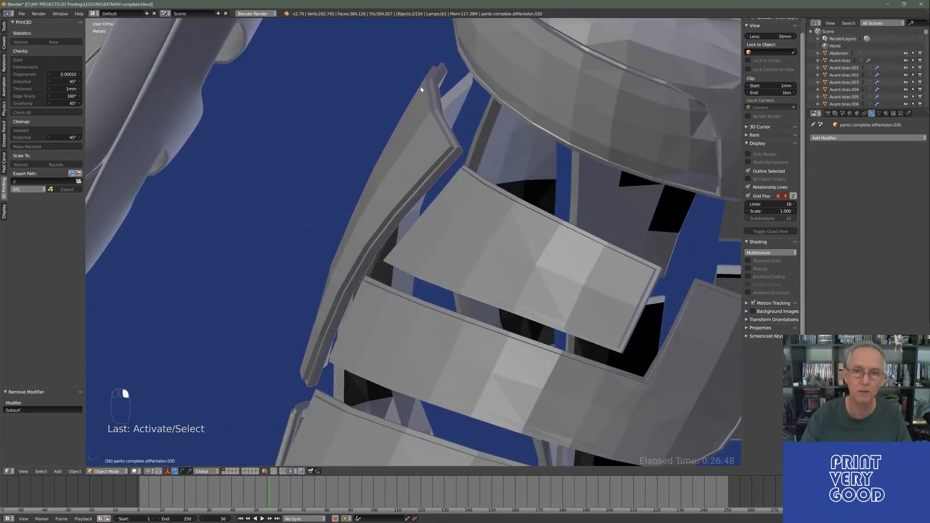
key("KP_Divide")
middle_click_drag(419, 86, 460, 92)
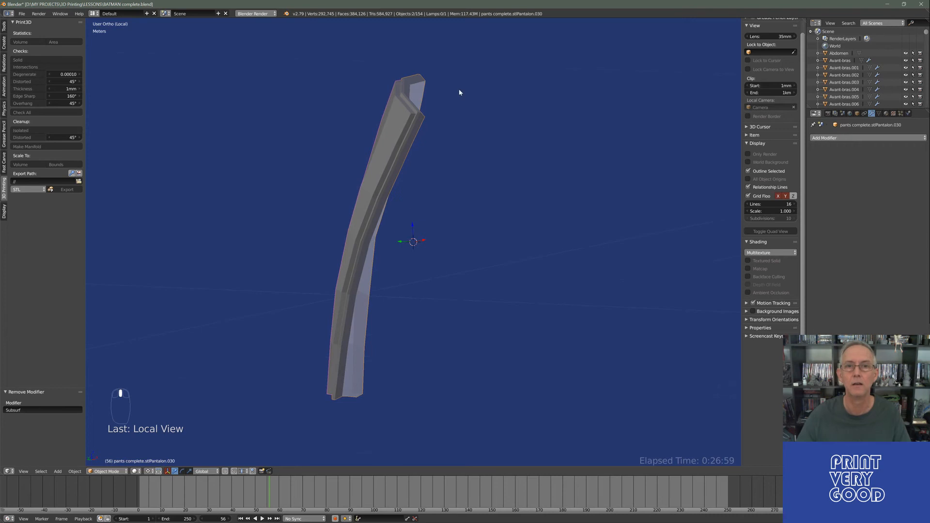
Select the panel Pantalon.031 and display its transform values with the other view property sections collapsed.
right_click(424, 85)
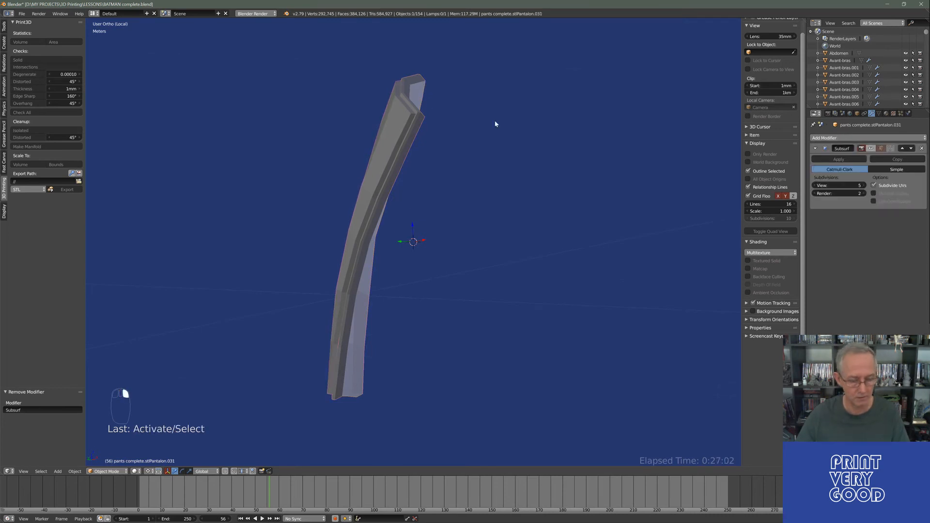
key("ctrl+a")
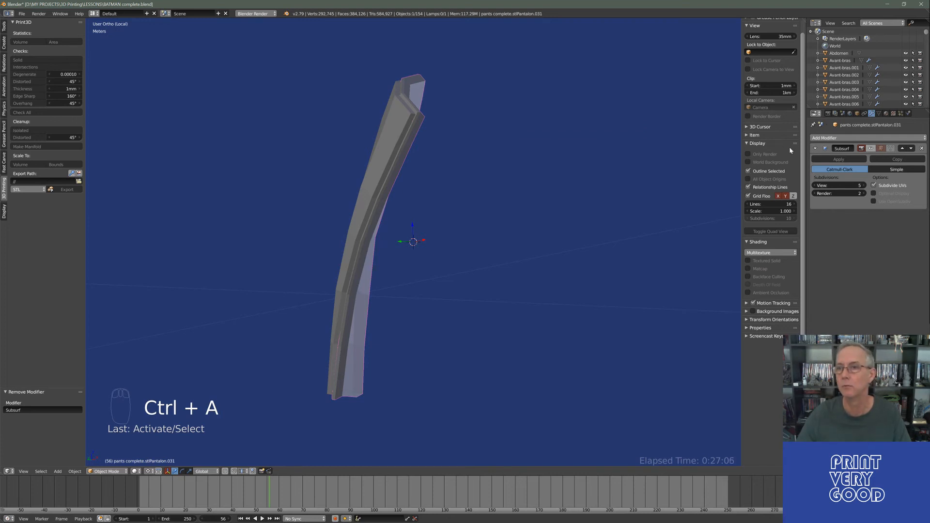
scroll(803, 160, "up", 2)
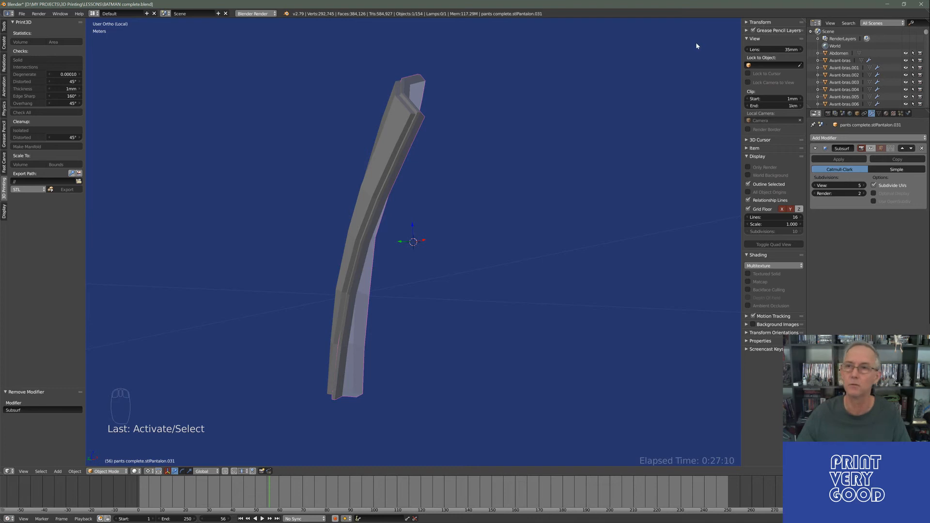
left_click(755, 23)
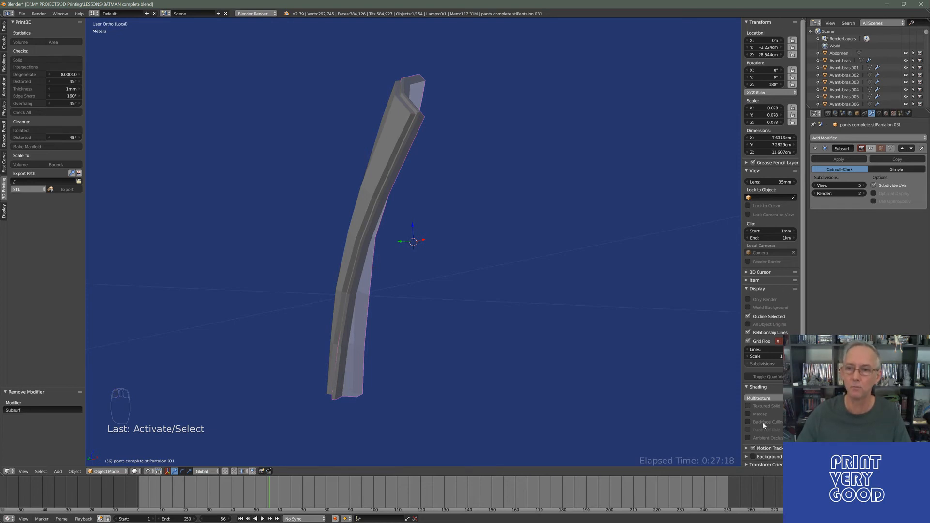
left_click(764, 273, "ctrl")
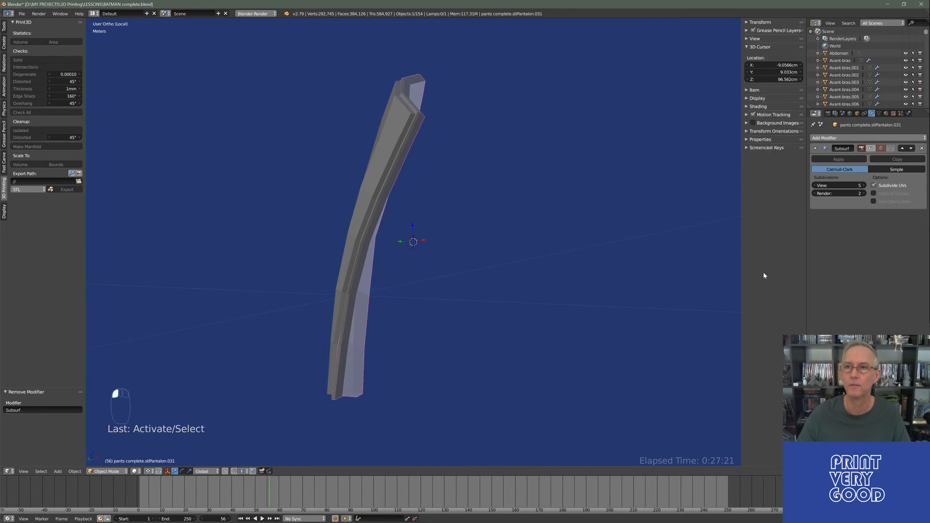
left_click(760, 22, "ctrl")
left_click(761, 198, "ctrl")
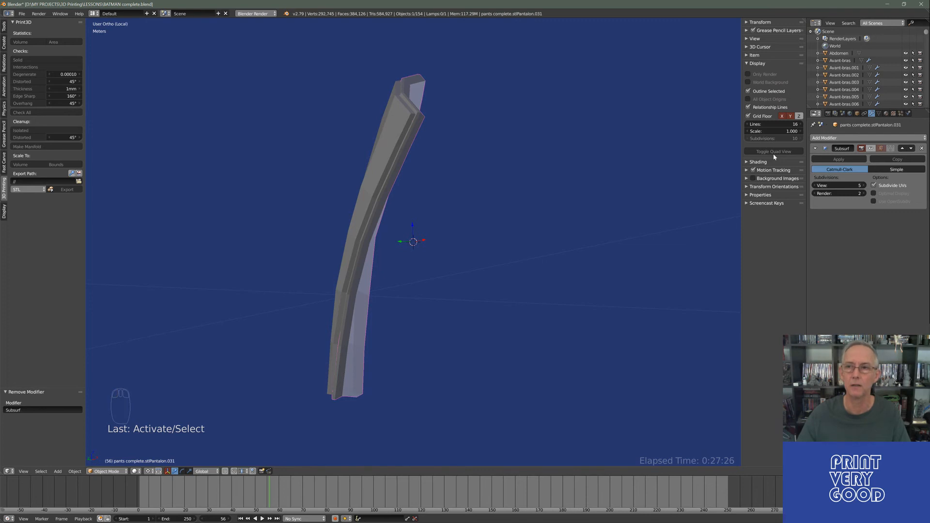
left_click(762, 23, "ctrl")
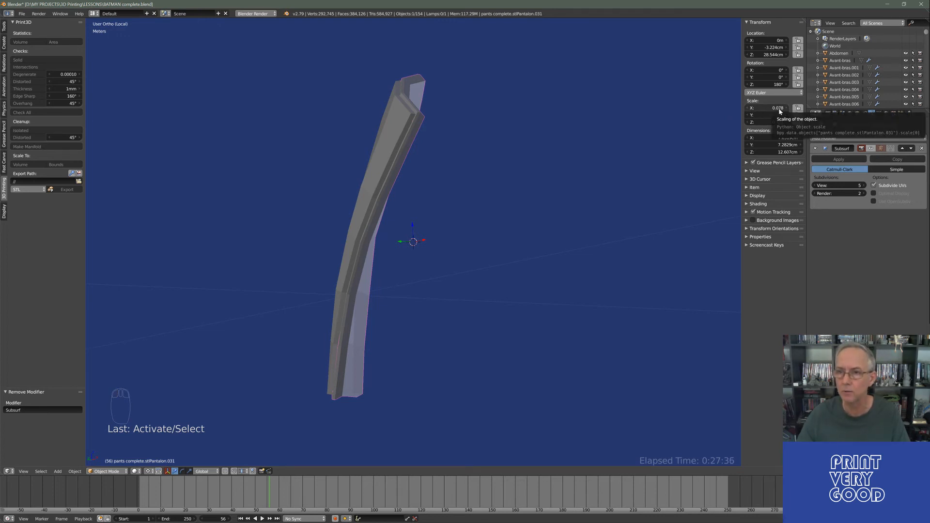
Apply the scale of Pantalon.031 to its mesh.
middle_click_drag(611, 190, 413, 167)
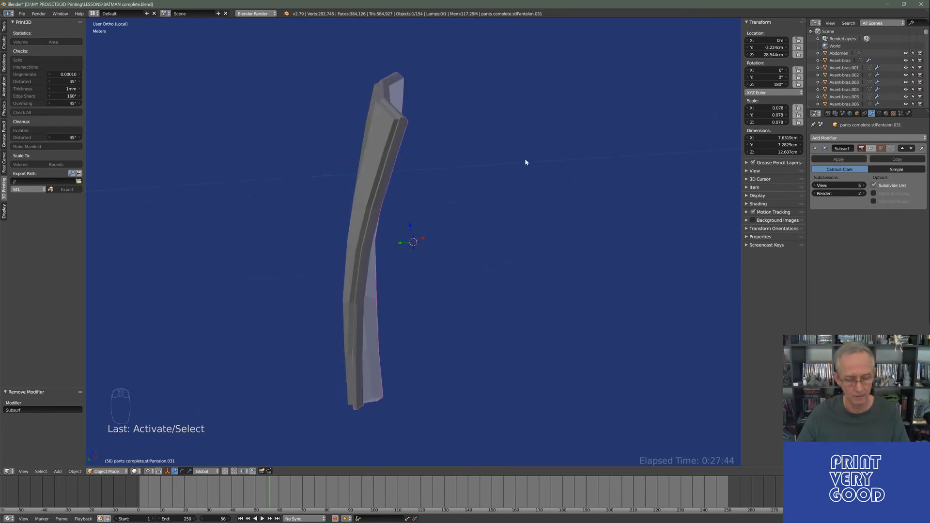
key("ctrl+a")
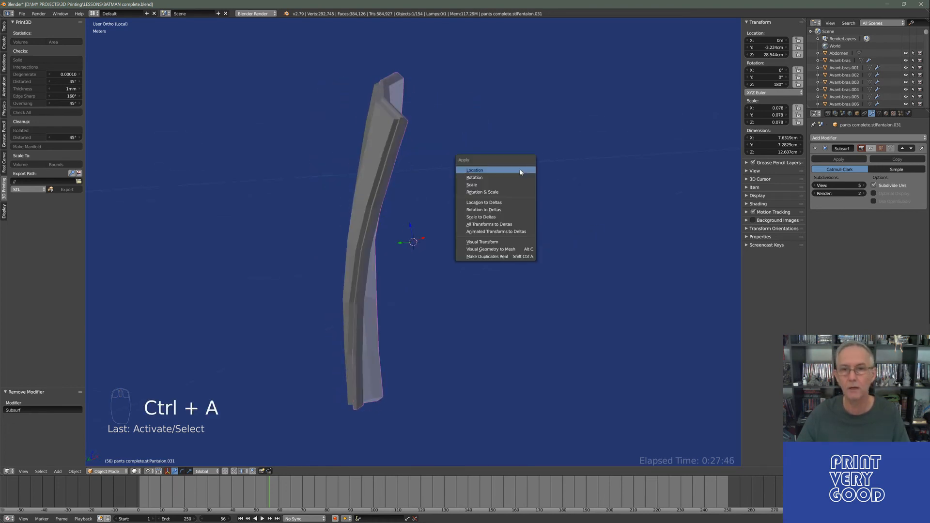
left_click(491, 186)
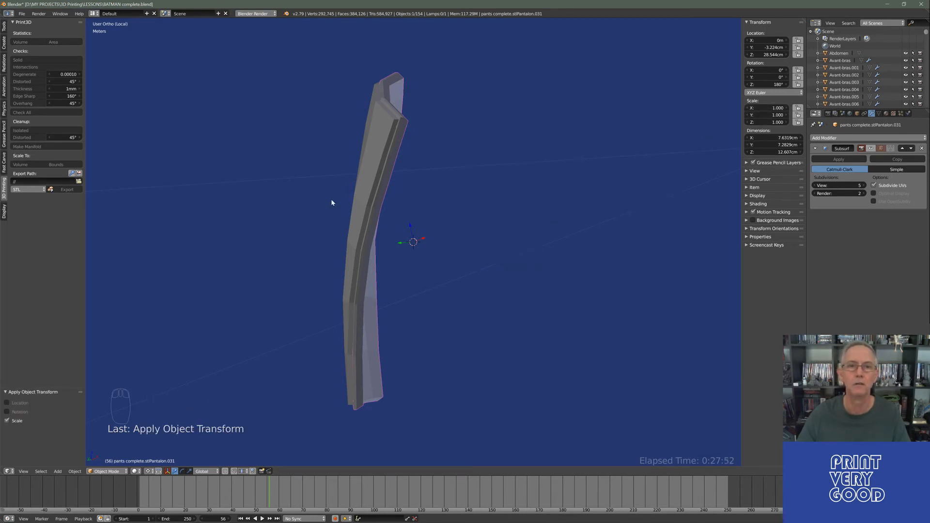
Select the other panel, Pantalon.030, and apply its scale.
middle_click_drag(332, 203, 442, 134)
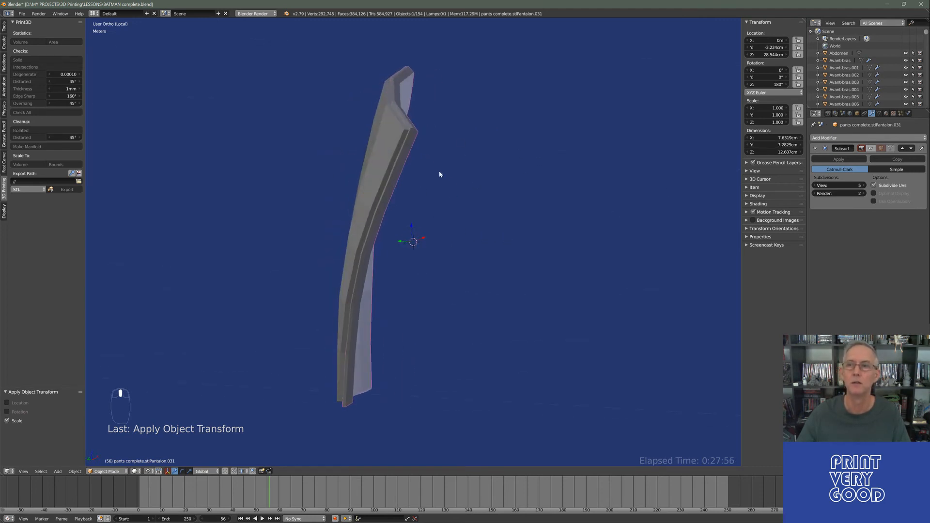
middle_click_drag(440, 173, 422, 141)
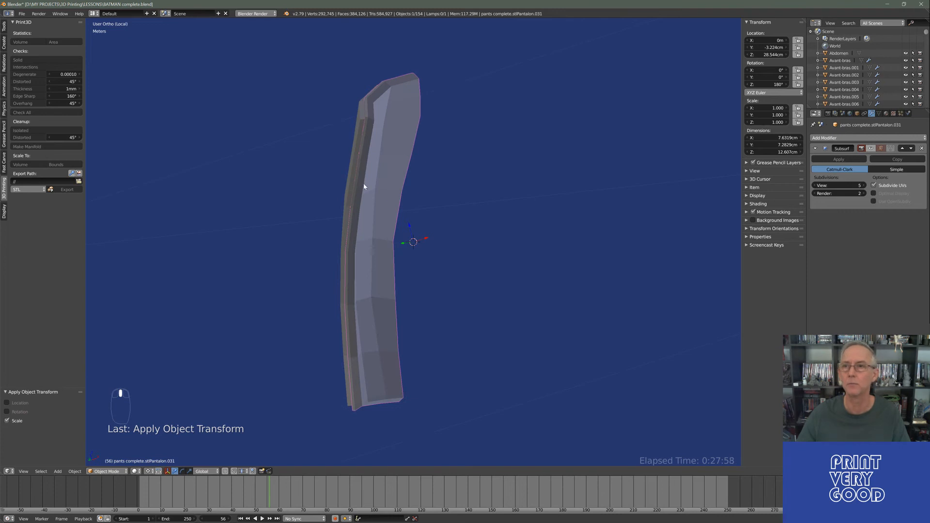
middle_click_drag(364, 186, 392, 185)
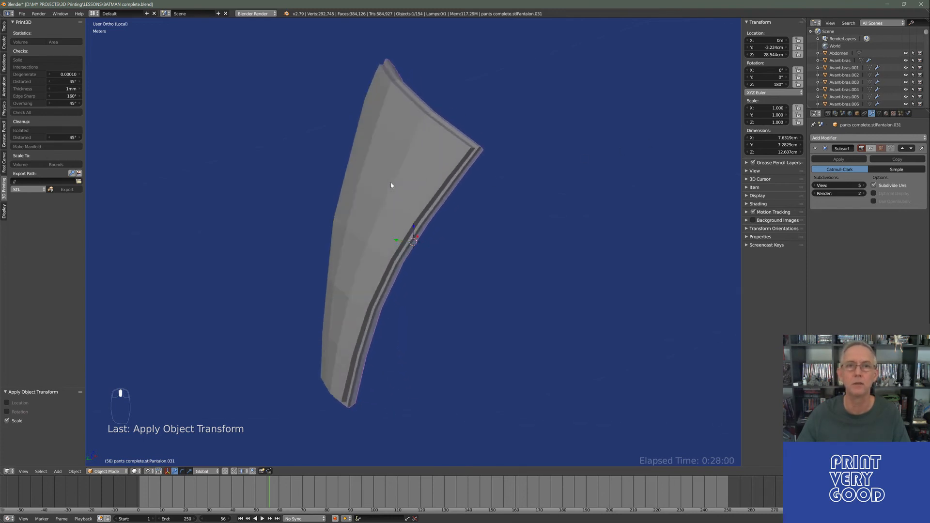
right_click(381, 73)
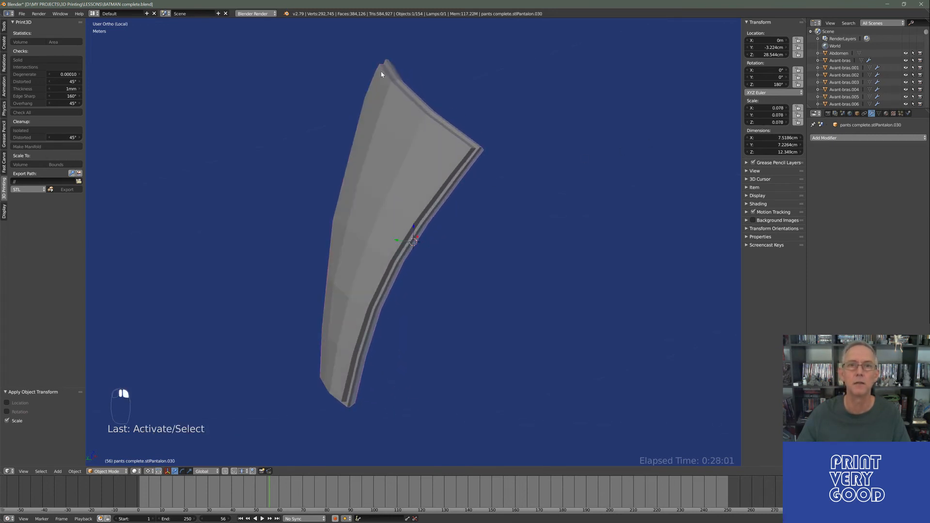
key("ctrl+a")
left_click(545, 157)
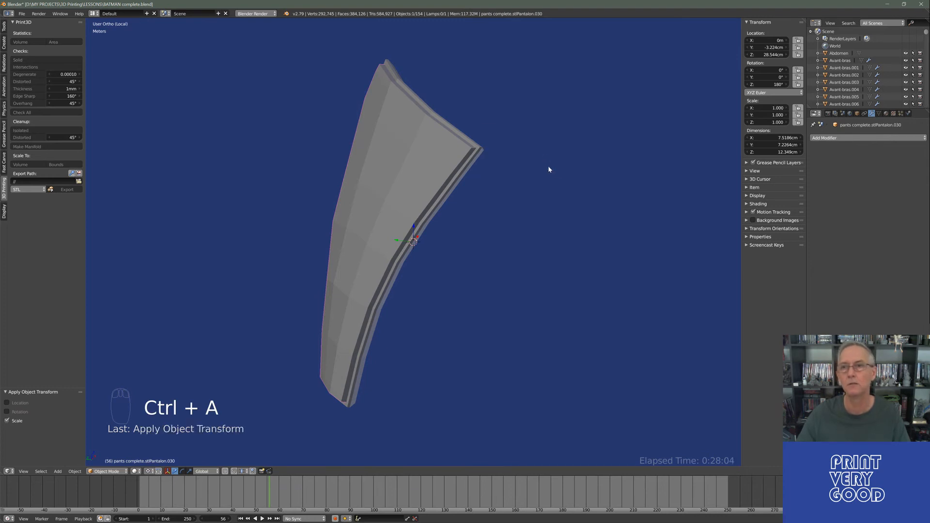
Select Pantalon.031 and remove its Subsurf modifier.
middle_click_drag(681, 171, 413, 202)
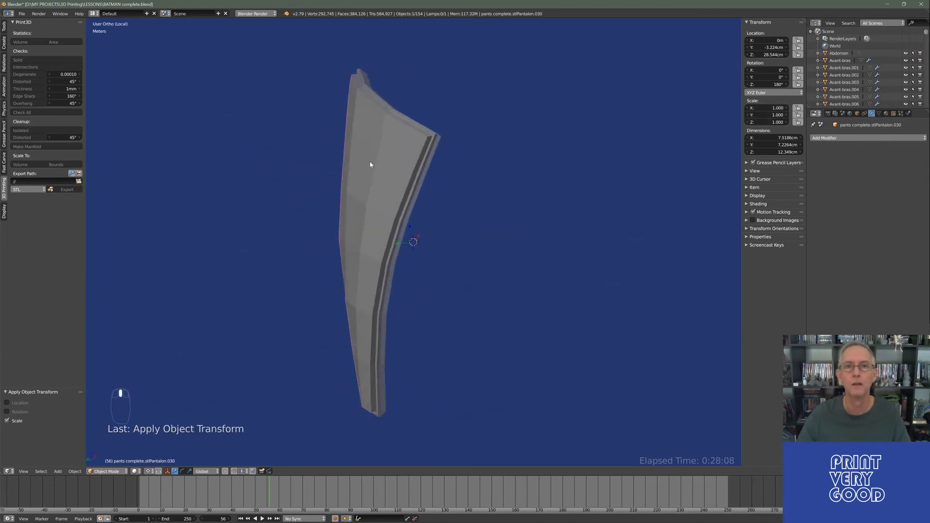
middle_click_drag(370, 165, 361, 97)
middle_click_drag(449, 204, 432, 165)
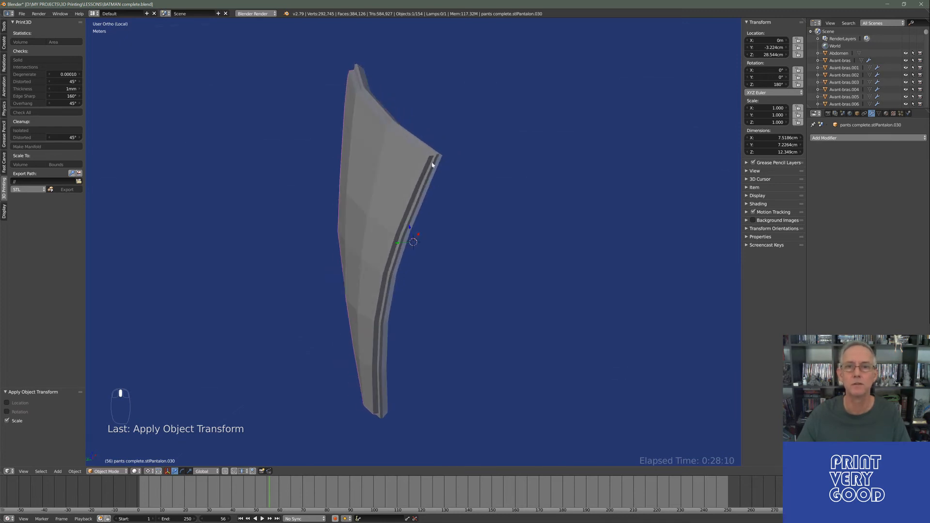
right_click(440, 159)
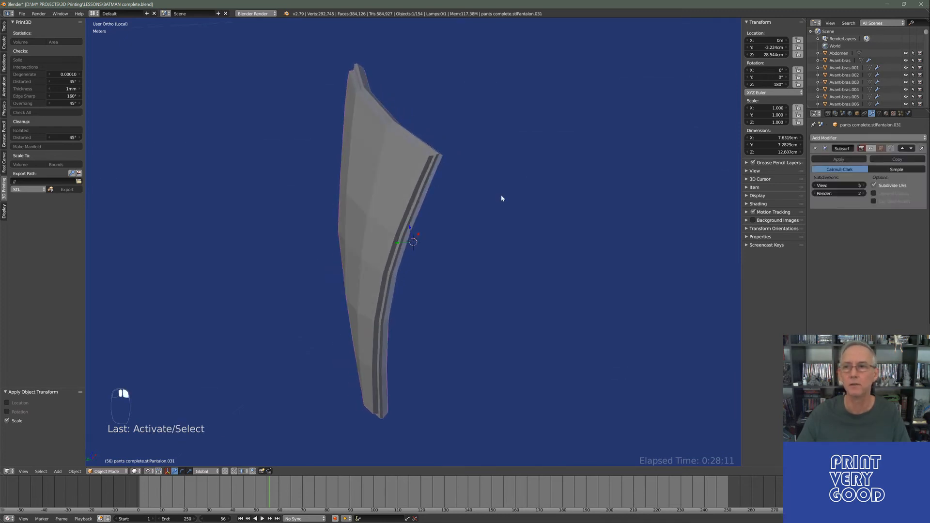
left_click(921, 149)
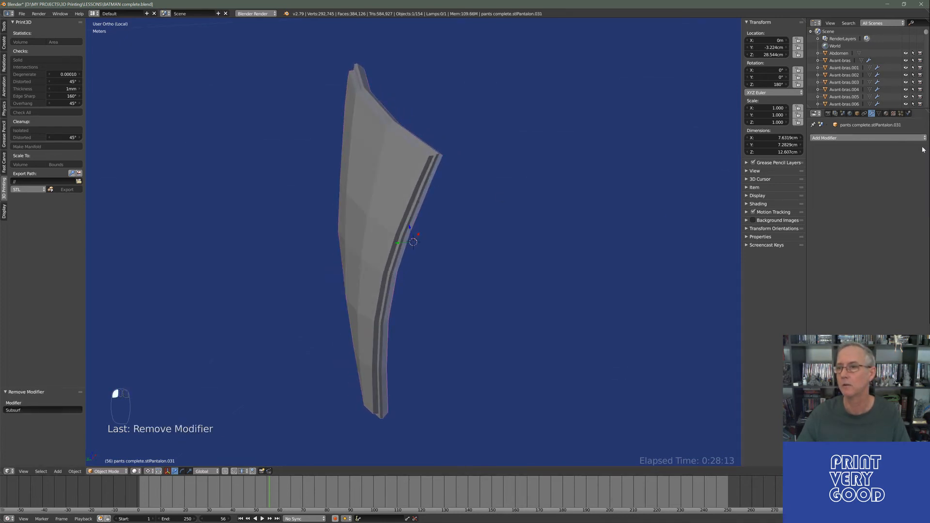
Add a Boolean modifier to Pantalon.031, set to Union with the Carve solver and targeting the other panel, Pantalon.030.
left_click(844, 138)
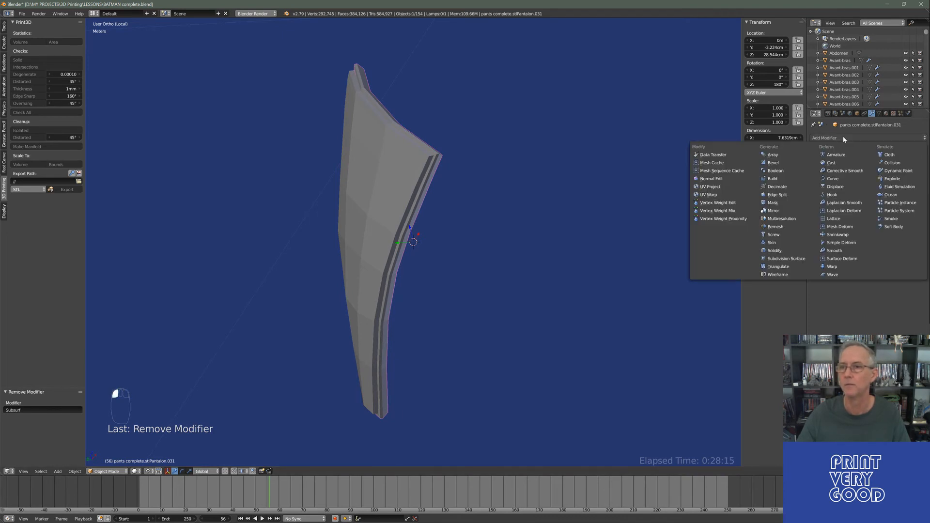
left_click(791, 172)
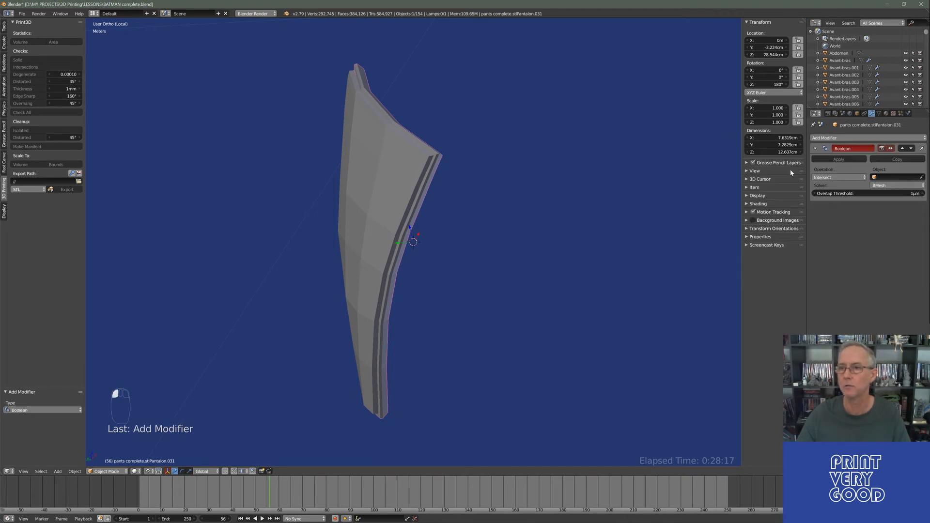
left_click(833, 178)
left_click(831, 163)
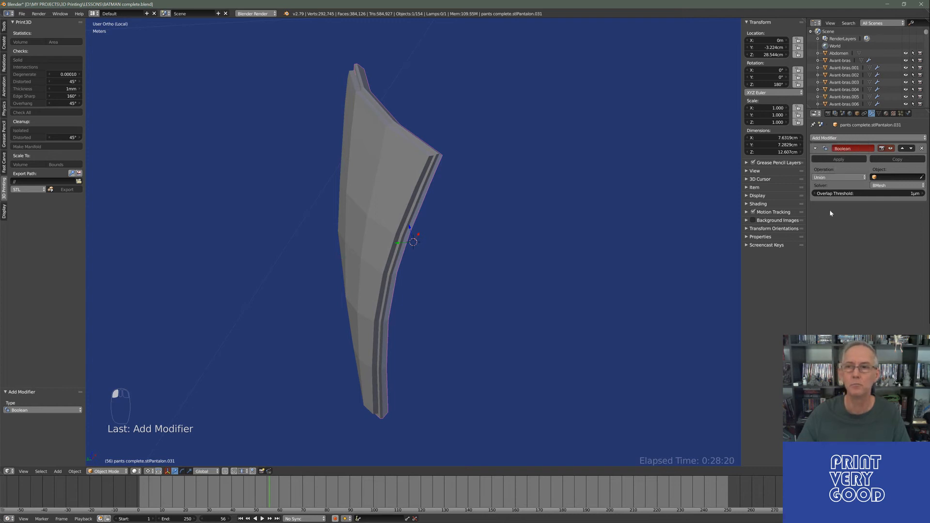
left_click(896, 187)
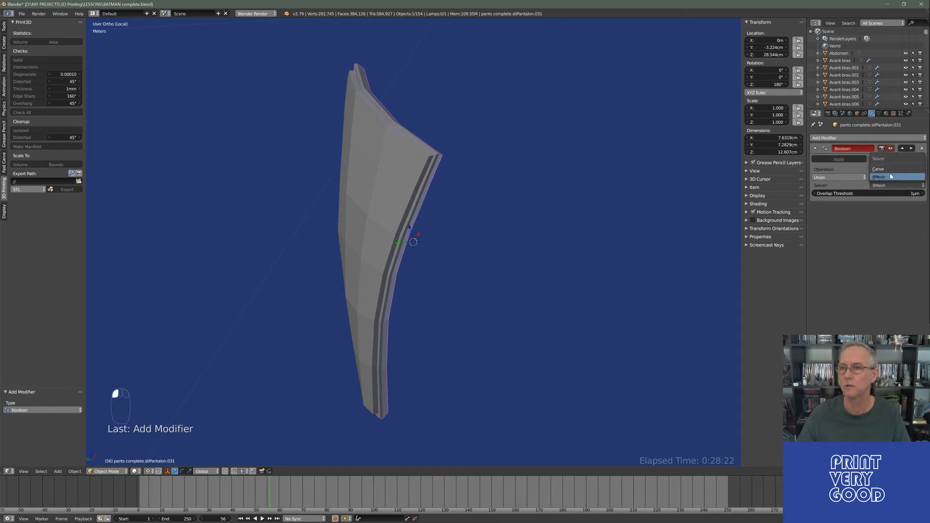
left_click(890, 173)
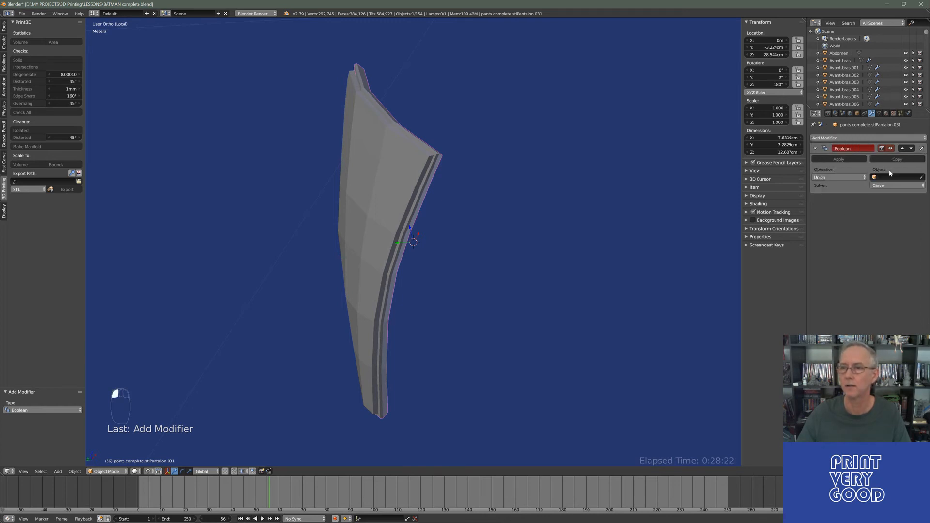
left_click(921, 178)
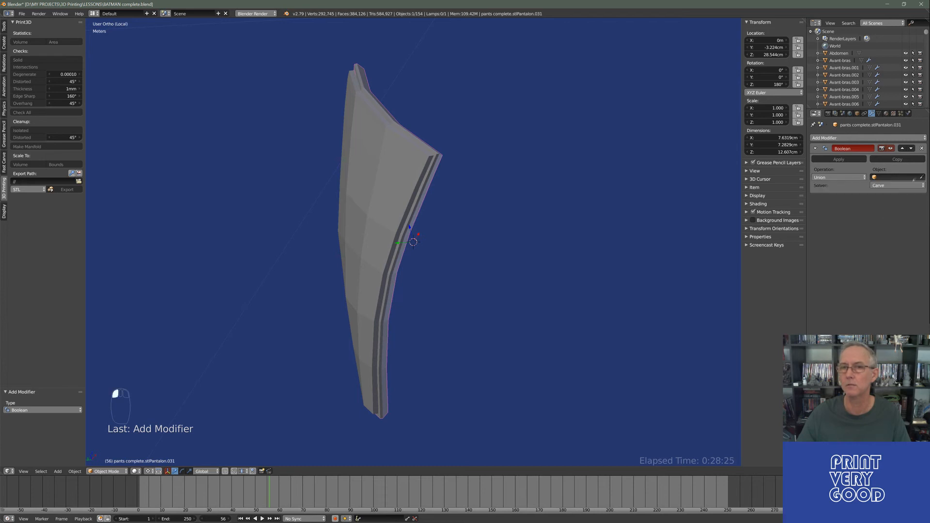
left_click(352, 69)
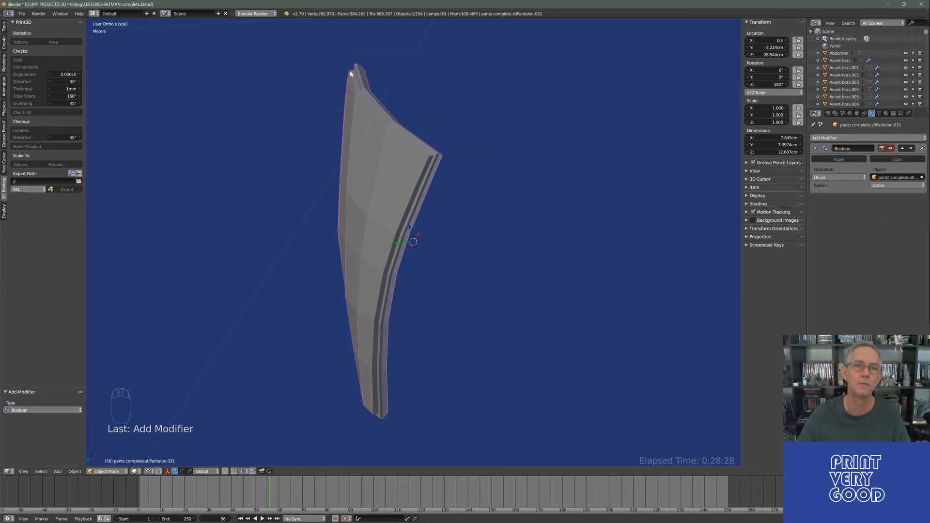
Examine the overlapping geometry of the two isolated panels in wireframe from several angles.
key("z")
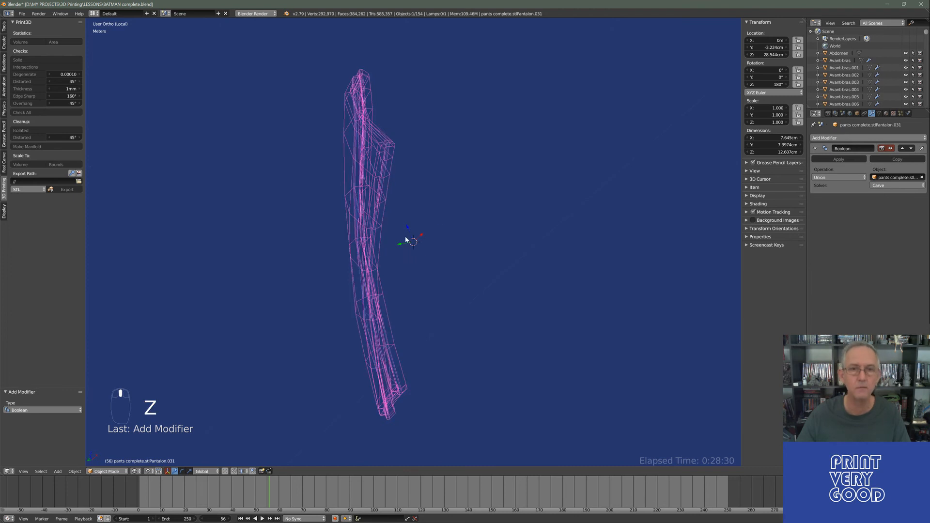
mouse_move(439, 215)
middle_mouse_down()
mouse_move(410, 224)
mouse_move(457, 234)
mouse_move(501, 262)
mouse_move(448, 278)
mouse_move(444, 257)
mouse_move(532, 257)
mouse_move(477, 259)
mouse_move(342, 228)
mouse_move(438, 227)
middle_mouse_up()
right_click(461, 248)
right_click(480, 128)
middle_click_drag(514, 211, 501, 237)
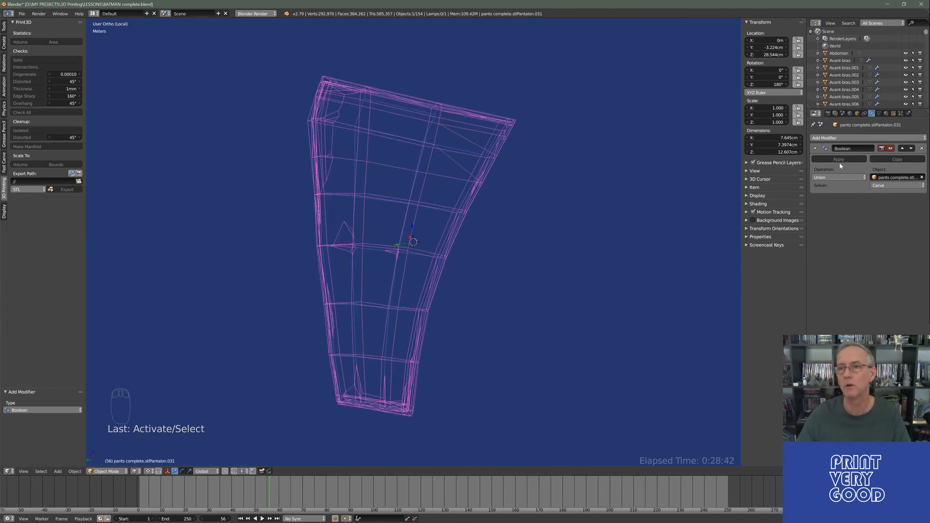
middle_click_drag(370, 234, 448, 160)
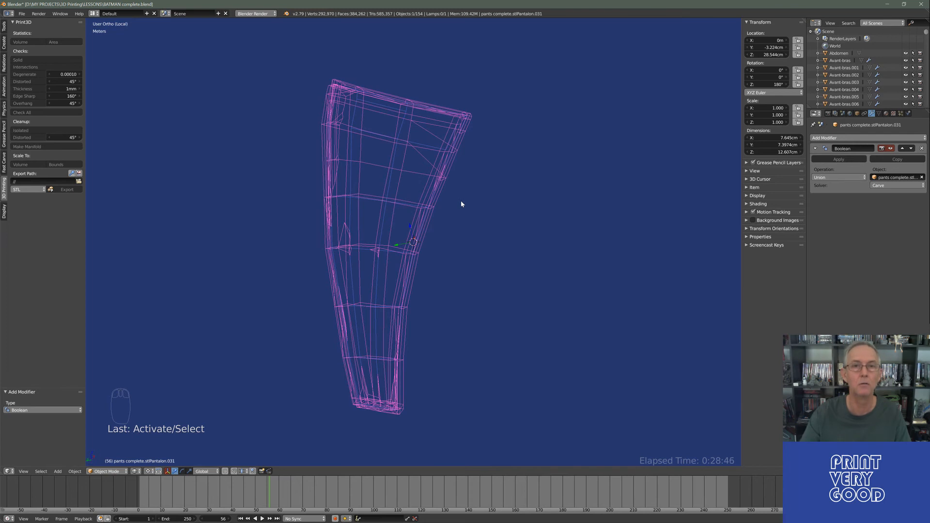
Compare the panel pair with the full model in solid and wireframe display, and return to the isolated solid view.
key("KP_Divide")
middle_click_drag(384, 141, 416, 148)
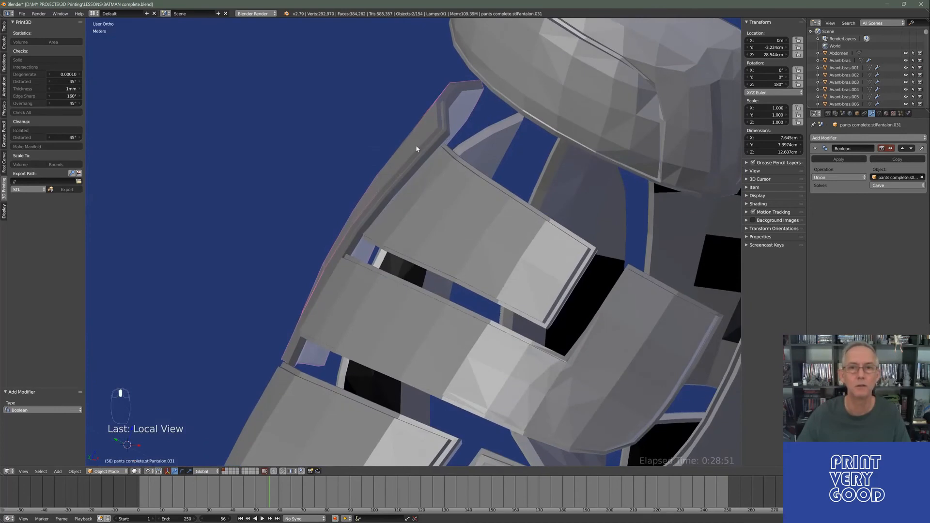
right_click(483, 93)
key("z")
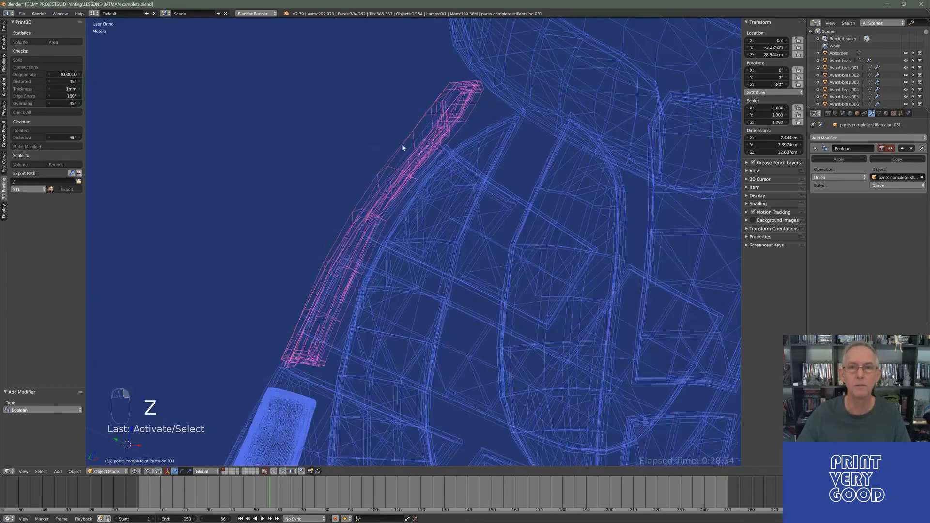
middle_click_drag(403, 147, 468, 90)
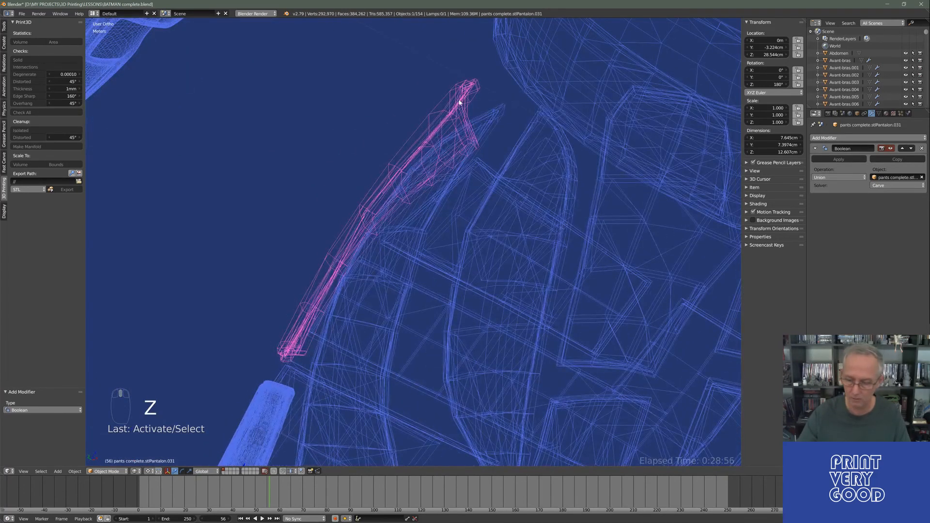
key("KP_Divide")
key("z")
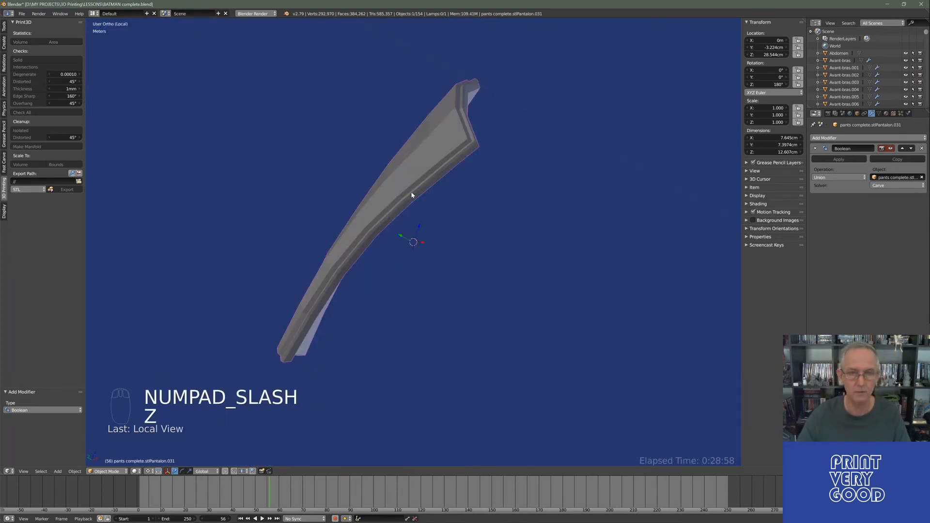
middle_click_drag(412, 194, 419, 296)
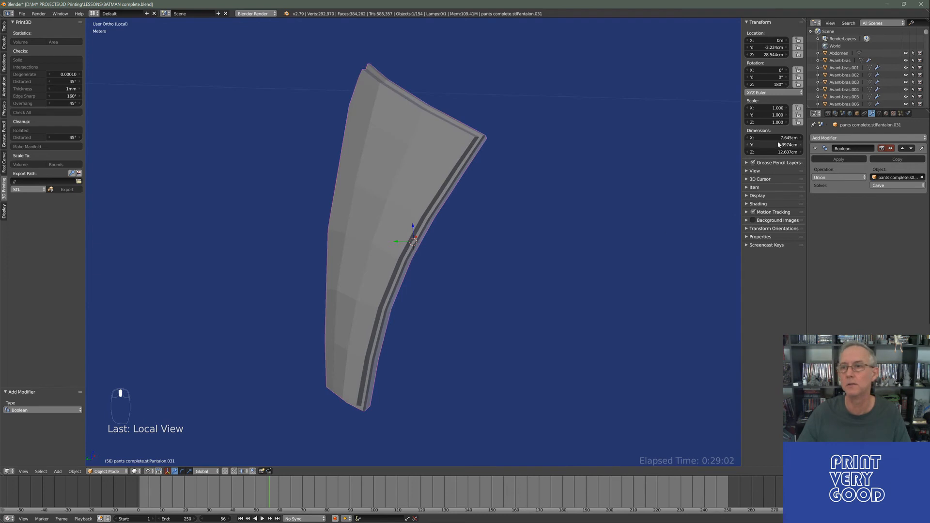
Add a Subdivision Surface modifier to Pantalon.031 below the Boolean and set its View subdivisions to 4.
left_click(850, 138)
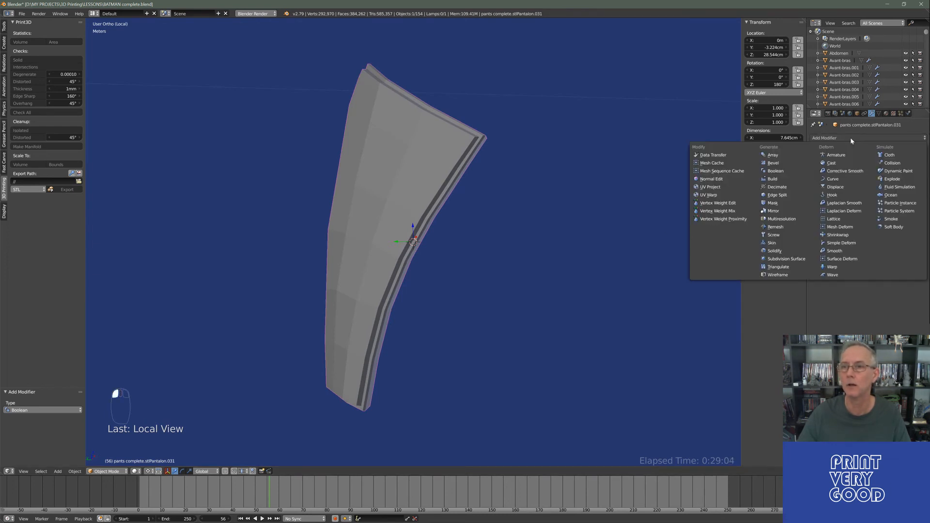
left_click(786, 259)
middle_click_drag(527, 215, 404, 255)
scroll(417, 197, "up", 2)
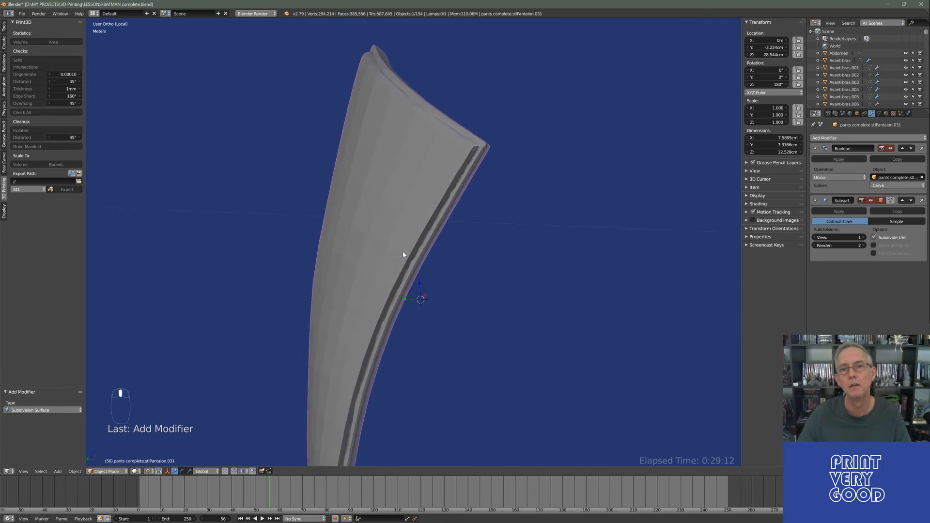
left_click(864, 238)
left_click(864, 239)
left_click(864, 239)
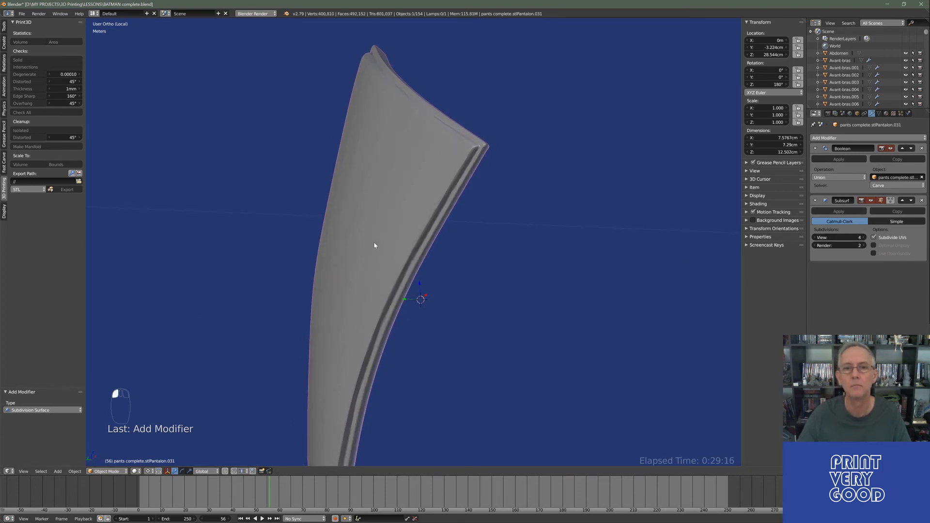
Turn off the viewport display of Pantalon.031's Boolean and Subsurf modifiers, and isolate both panels together in local view.
middle_click_drag(375, 244, 576, 275)
scroll(356, 148, "down", 2)
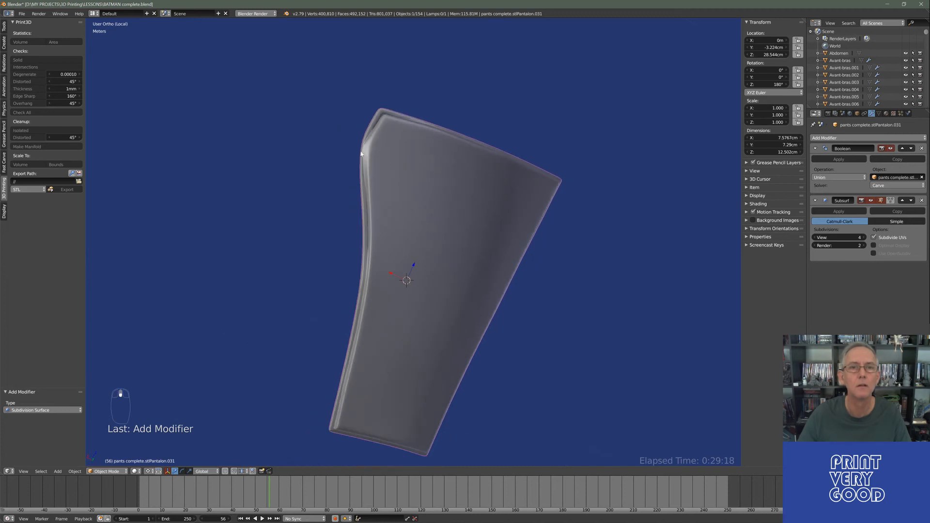
scroll(369, 200, "up", 2)
middle_click_drag(429, 167, 624, 201)
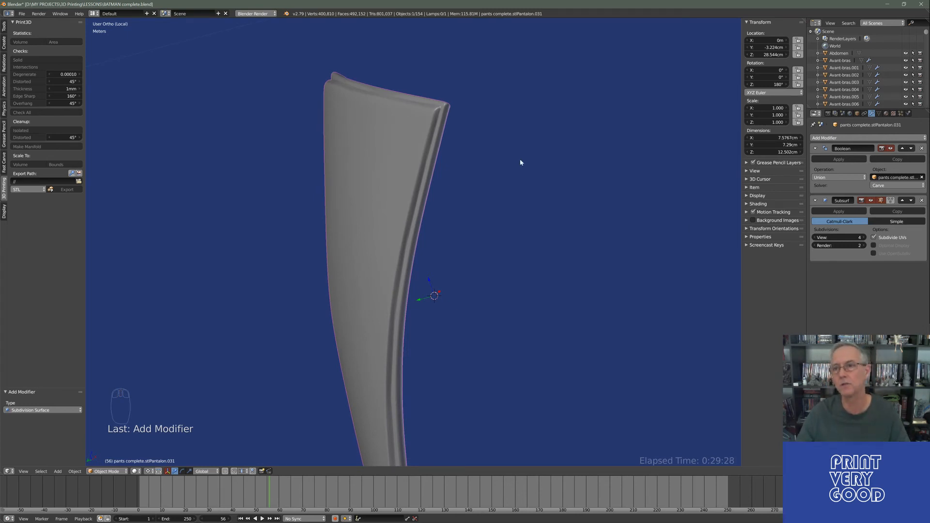
middle_click_drag(463, 154, 700, 211)
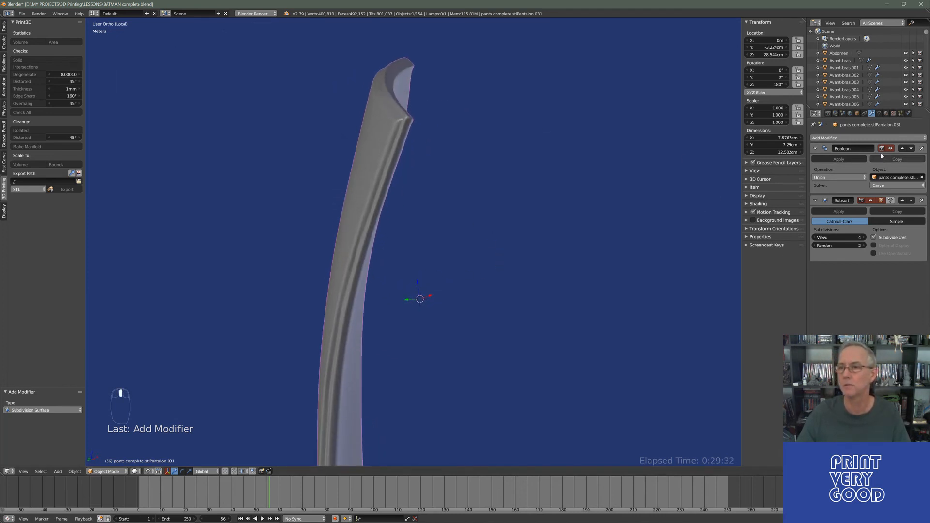
left_click(871, 200)
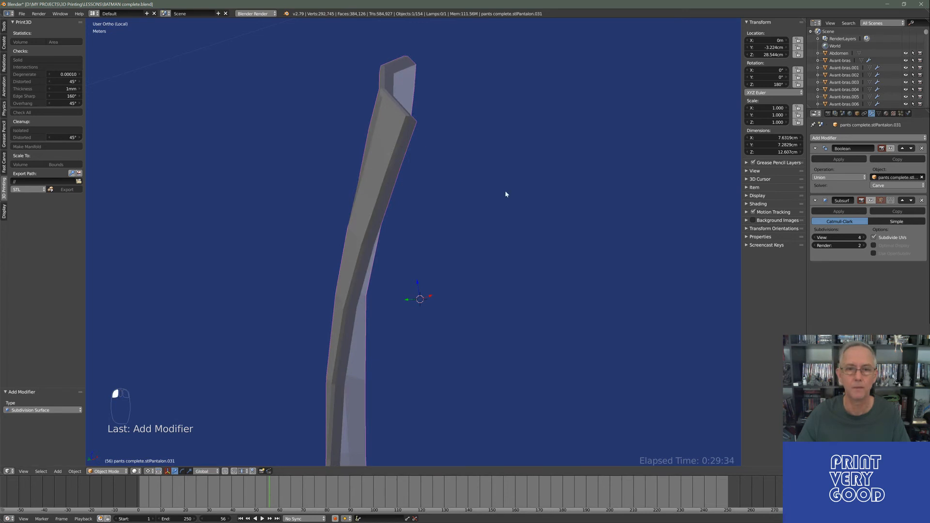
key("KP_Divide")
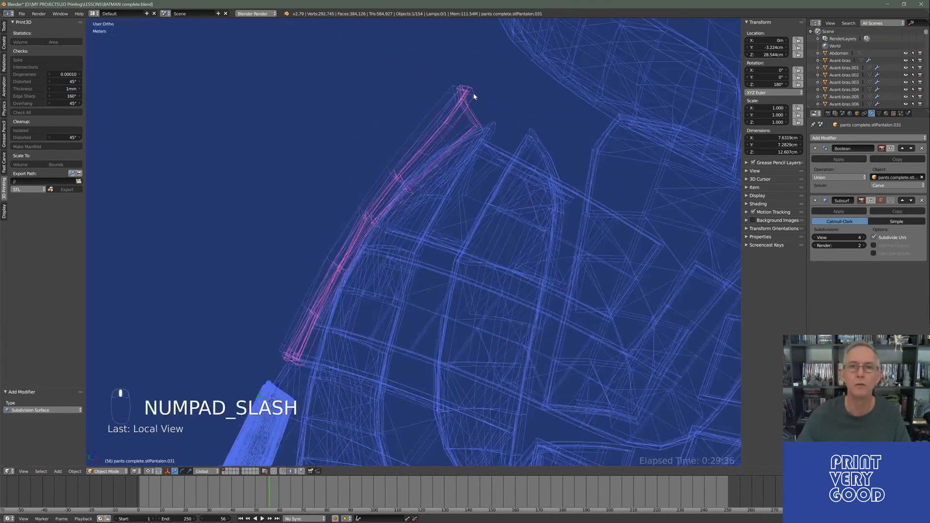
right_click(451, 90)
right_click(470, 94, "shift")
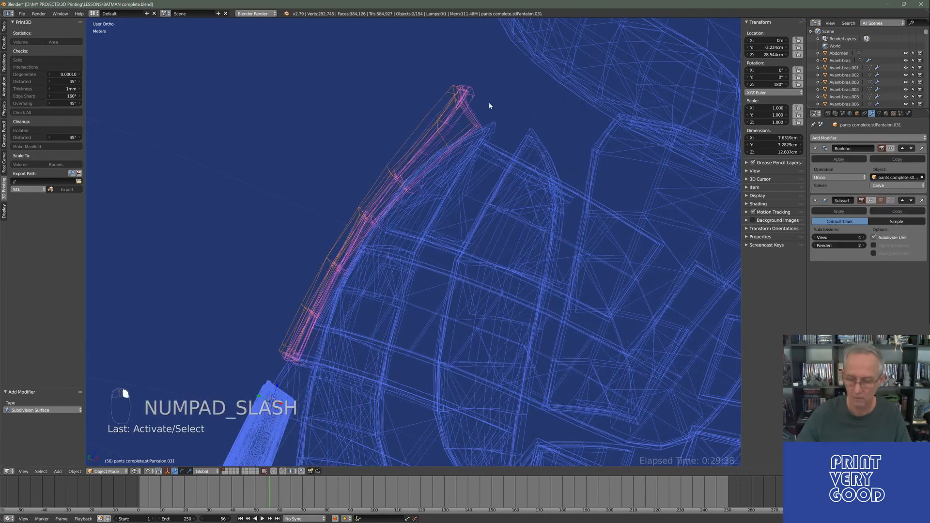
key("KP_Divide")
Select the panel Pantalon.030 in wireframe display and open its mesh for editing.
middle_click_drag(489, 105, 331, 168)
right_click(421, 77)
middle_click_drag(407, 141, 359, 155)
middle_click_drag(424, 121, 386, 138)
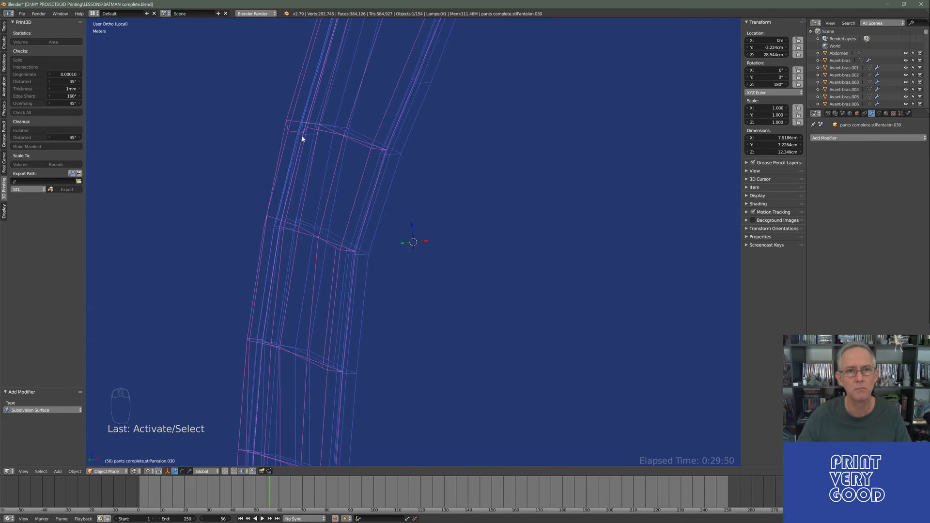
middle_click_drag(302, 139, 353, 317)
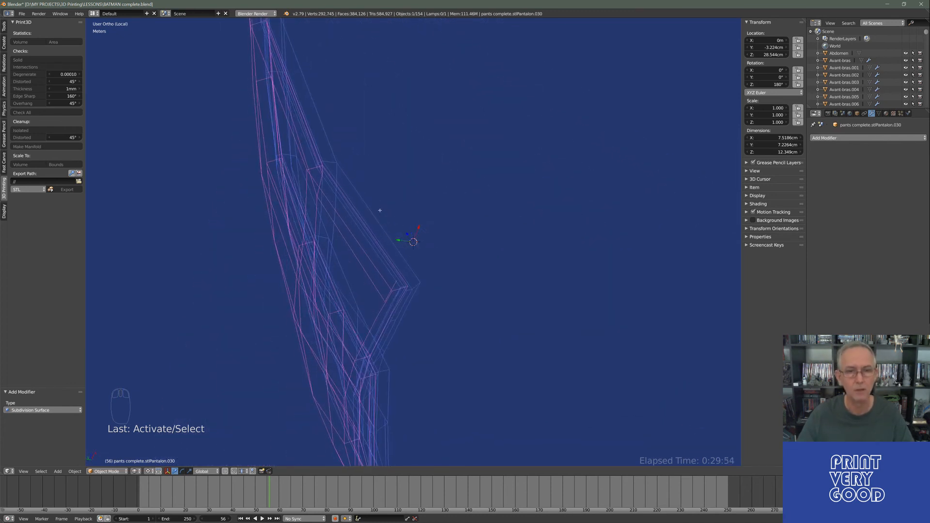
key("Tab")
Extrude the selected faces of Pantalon.030 by about 1.2 mm along their normals, and return to Object Mode in solid display.
middle_click_drag(379, 211, 295, 150)
middle_click_drag(272, 199, 405, 309)
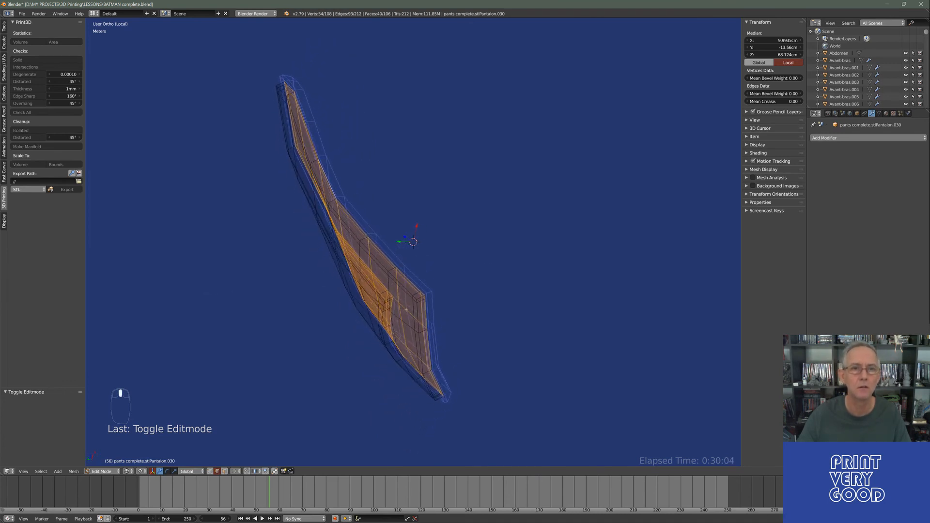
key("e")
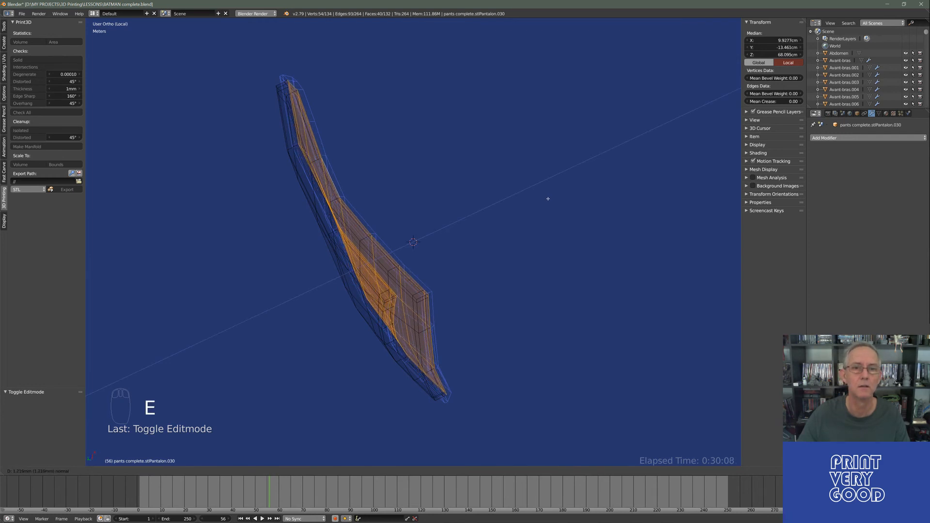
left_click(548, 198)
mouse_move(354, 272)
middle_mouse_down()
mouse_move(288, 172)
mouse_move(342, 241)
mouse_move(409, 189)
mouse_move(326, 257)
mouse_move(305, 237)
mouse_move(290, 268)
mouse_move(352, 249)
middle_mouse_up()
key("Tab")
key("z")
Select Pantalon.031, turn the viewport display of its Boolean and Subsurf modifiers back on, and inspect the panel's upper corner.
right_click(486, 179)
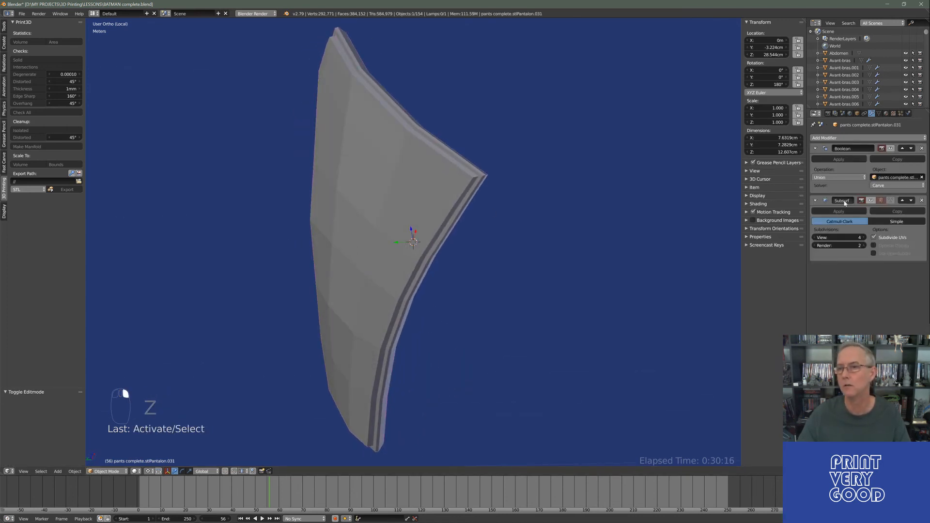
left_click(891, 149)
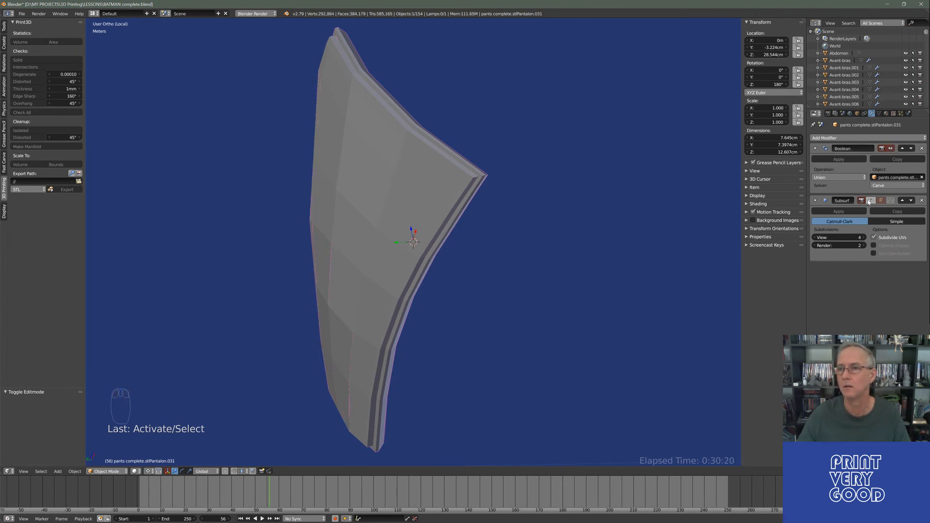
left_click(870, 201)
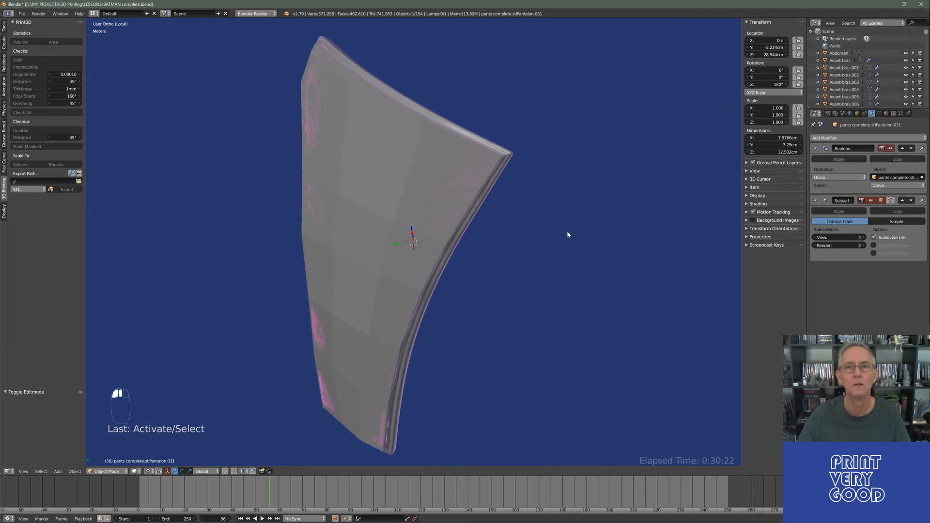
middle_click_drag(481, 205, 528, 254)
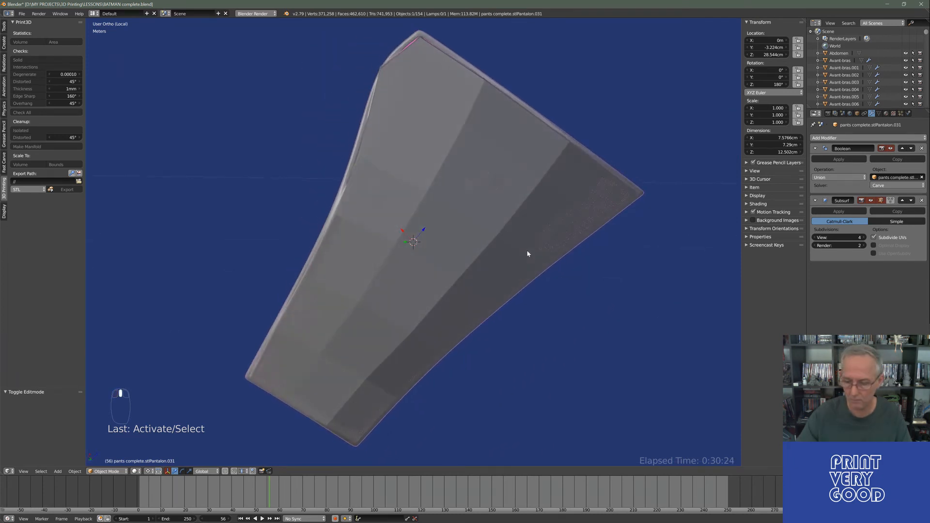
scroll(320, 194, "up", 5)
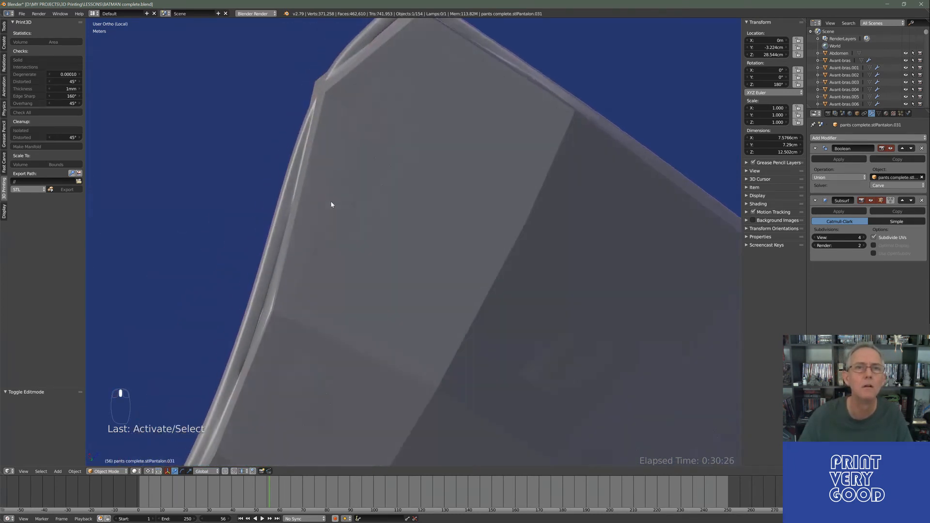
scroll(334, 218, "down", 2)
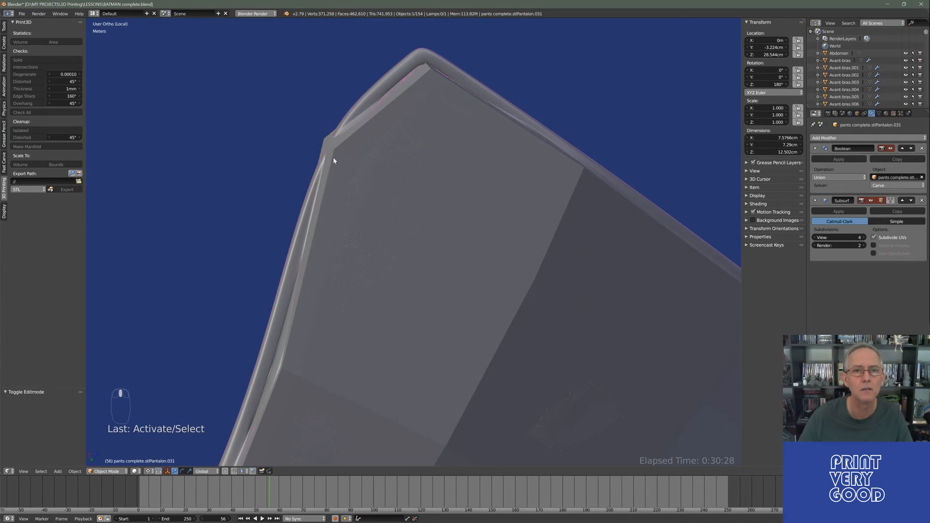
mouse_move(338, 151)
middle_mouse_down()
mouse_move(337, 141)
mouse_move(321, 150)
middle_mouse_up()
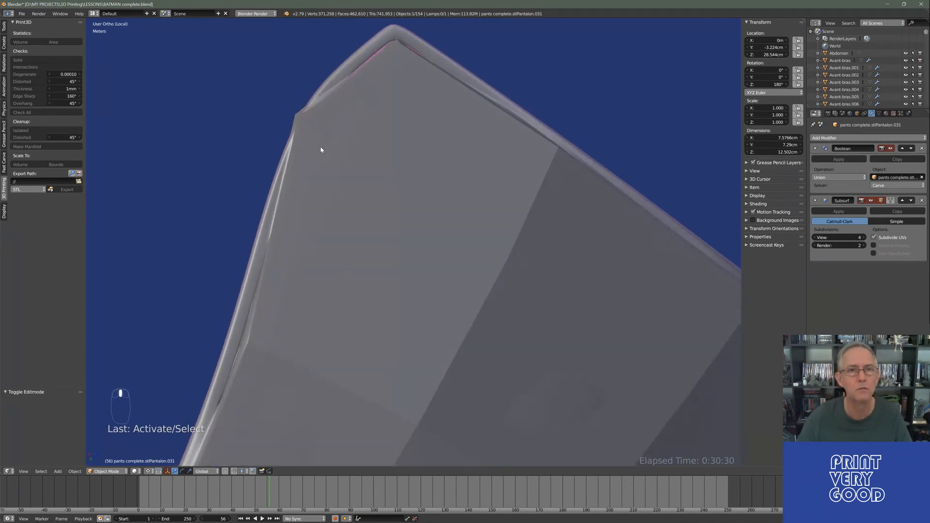
Turn off the viewport display of Pantalon.031's Boolean and Subsurf modifiers, and open the mesh of Pantalon.030 for editing.
left_click(890, 151)
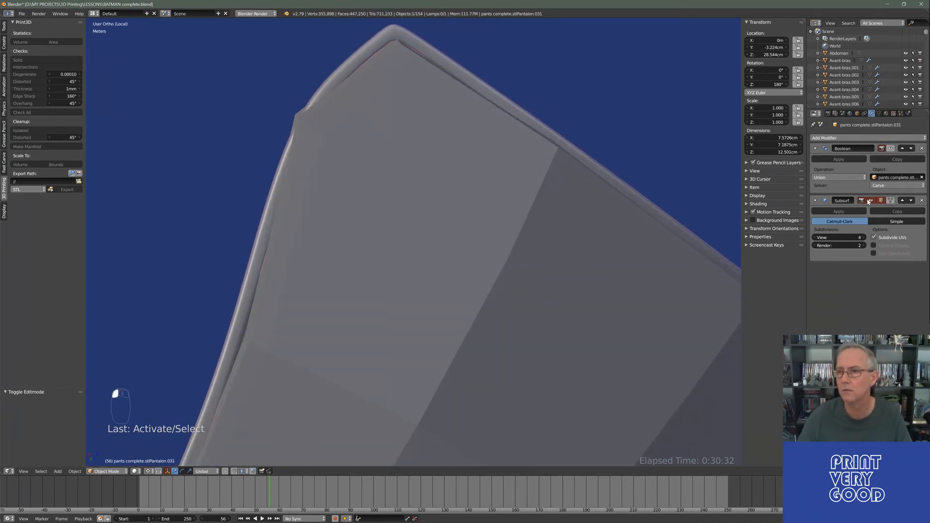
middle_click_drag(440, 202, 464, 220)
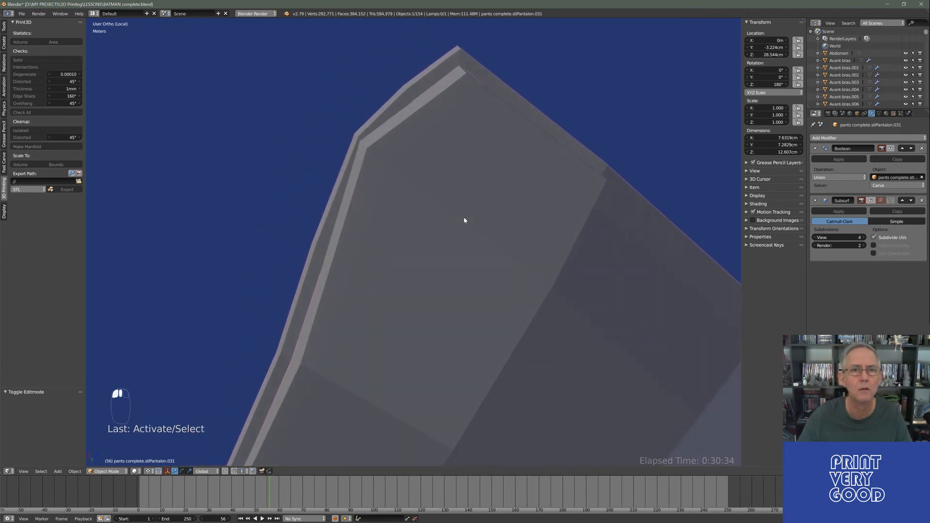
right_click(366, 151)
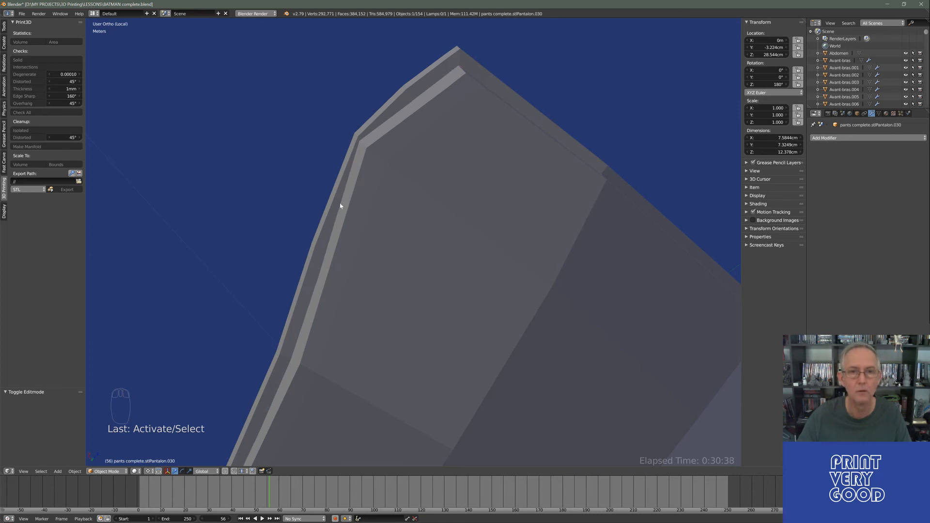
key("Tab")
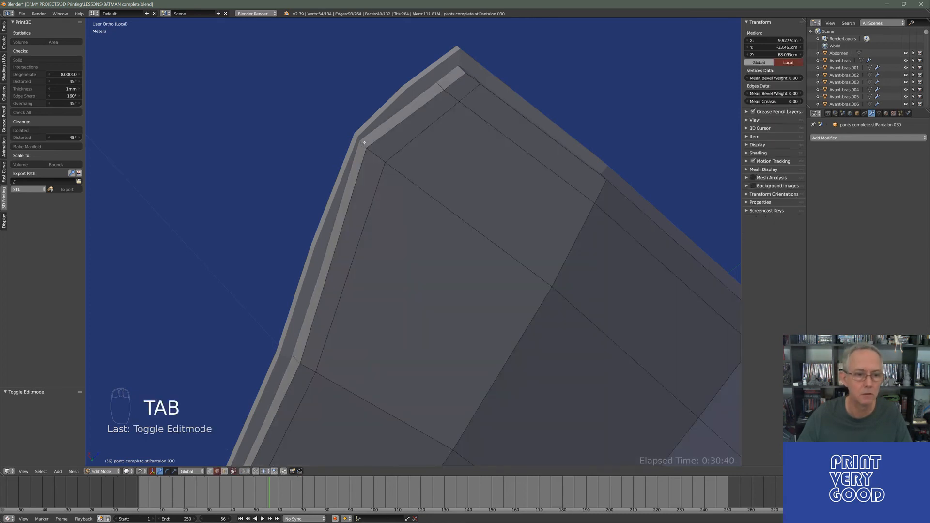
Select the protruding vertices at Pantalon.030's upper side corner in wireframe display, switching to vertex selection.
right_click(365, 147)
key("z")
scroll(370, 194, "up", 2)
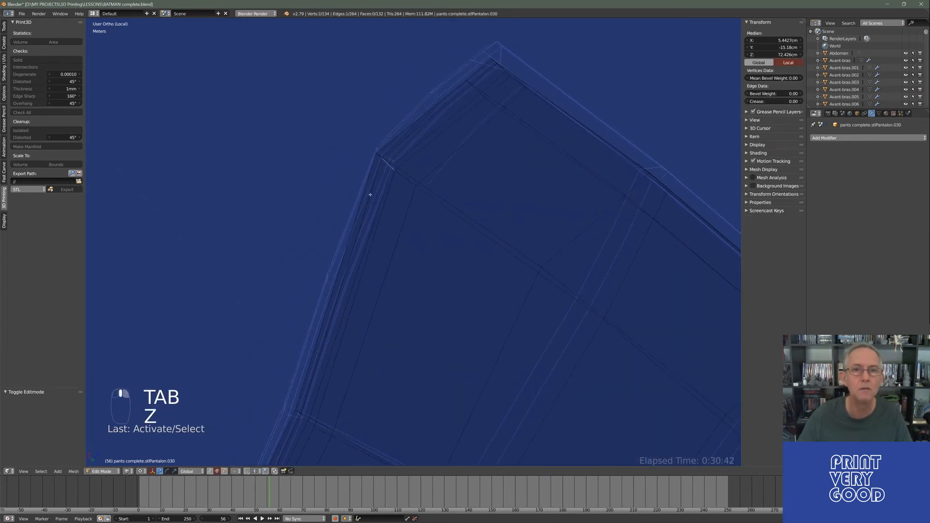
middle_click_drag(370, 195, 383, 188)
right_click(394, 175, "alt")
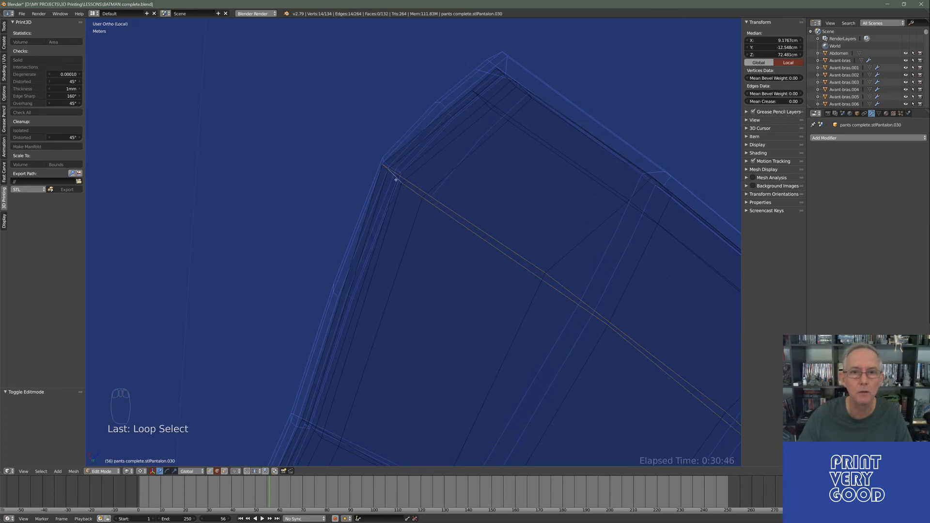
middle_click_drag(396, 179, 380, 133)
right_click(379, 127)
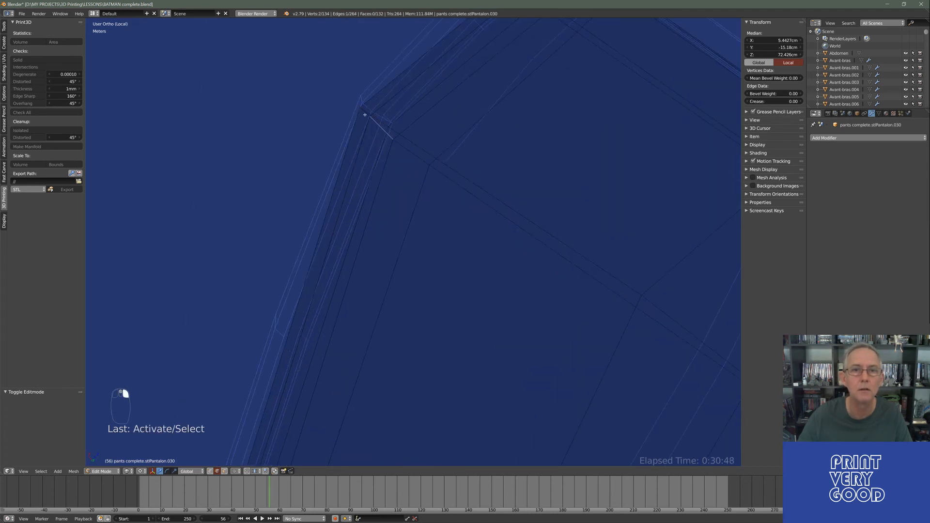
middle_click_drag(408, 160, 368, 201)
middle_click_drag(346, 233, 270, 390)
left_click(210, 472)
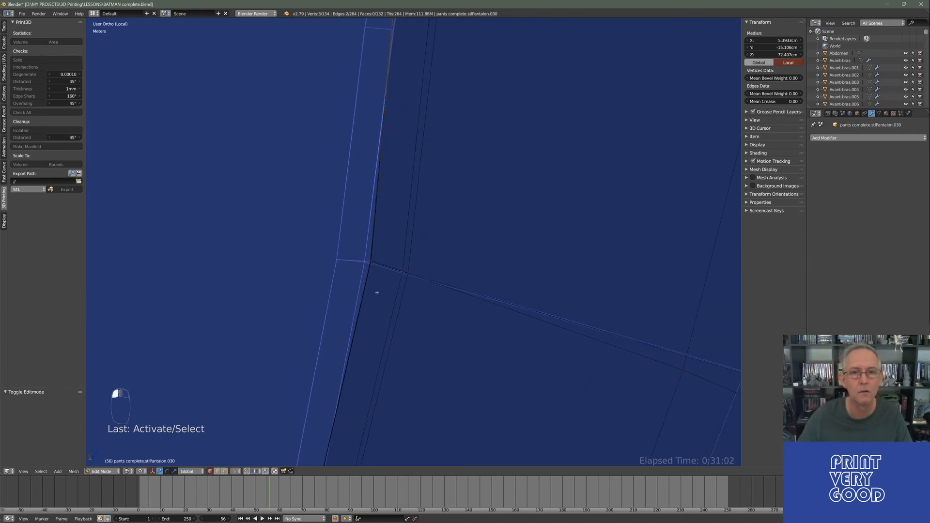
Move the selected corner vertices by about -1.28, -1.1 and 0.68 mm inward, and return to Object Mode in solid display.
mouse_move(399, 282)
middle_mouse_down()
mouse_move(427, 265)
mouse_move(473, 264)
mouse_move(511, 239)
mouse_move(477, 243)
mouse_move(423, 288)
mouse_move(435, 310)
mouse_move(398, 274)
mouse_move(429, 222)
mouse_move(436, 182)
mouse_move(433, 206)
middle_mouse_up()
key("z")
key("z")
key("g")
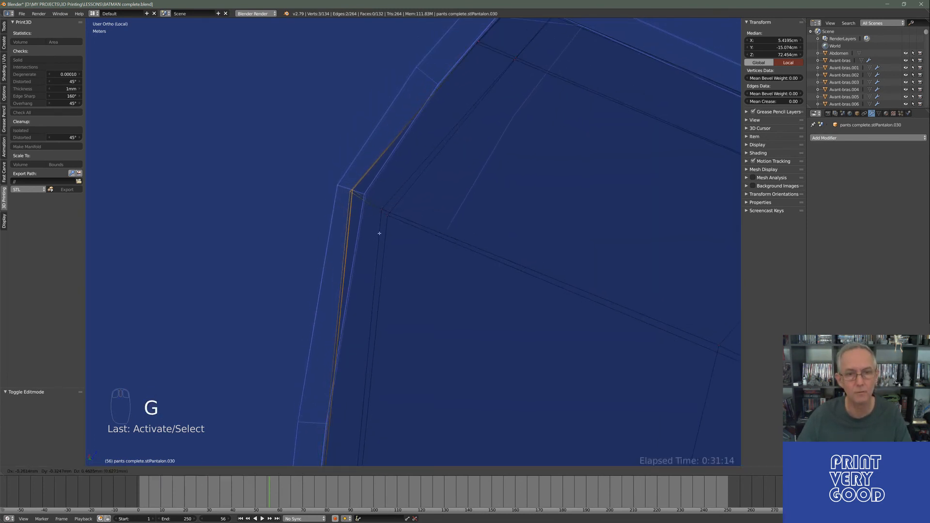
left_click(396, 239)
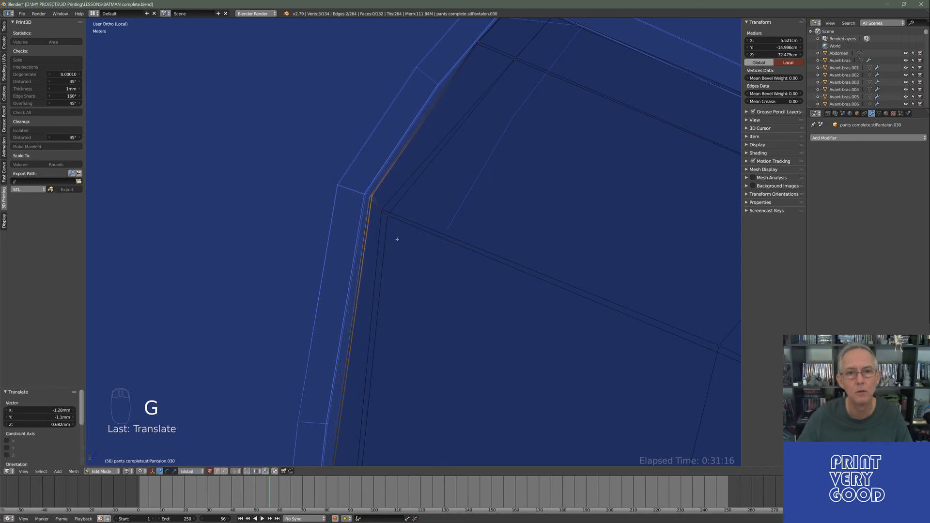
mouse_move(394, 239)
middle_mouse_down()
mouse_move(413, 270)
mouse_move(428, 264)
mouse_move(424, 274)
mouse_move(494, 255)
mouse_move(456, 220)
mouse_move(419, 234)
mouse_move(436, 187)
mouse_move(411, 238)
mouse_move(487, 241)
mouse_move(395, 232)
mouse_move(489, 206)
mouse_move(471, 216)
mouse_move(357, 206)
mouse_move(416, 209)
mouse_move(443, 168)
mouse_move(376, 240)
mouse_move(352, 236)
mouse_move(370, 212)
mouse_move(336, 160)
mouse_move(334, 193)
mouse_move(361, 201)
mouse_move(380, 191)
middle_mouse_up()
key("Tab")
key("z")
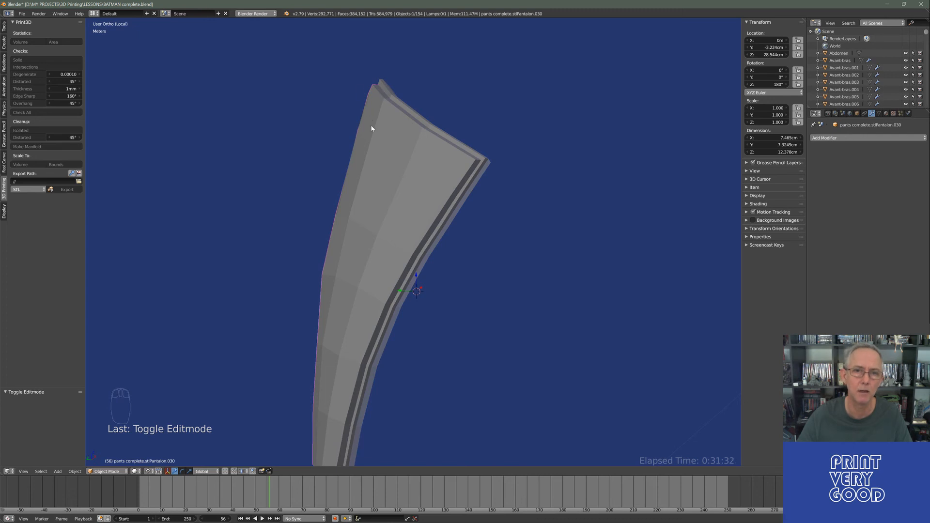
Isolate Pantalon.031 alone in local view and remove its Boolean and Subsurf modifiers.
middle_click_drag(371, 129, 480, 184)
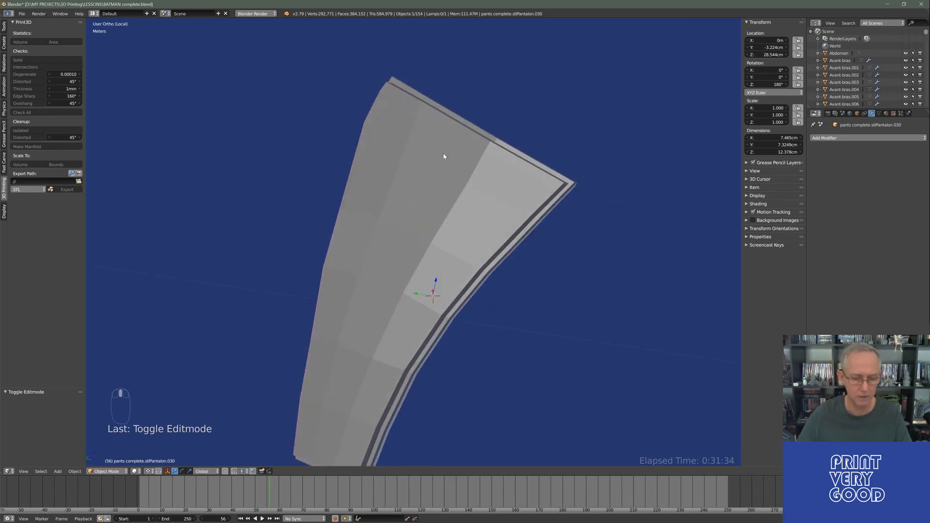
middle_click_drag(554, 192, 465, 179)
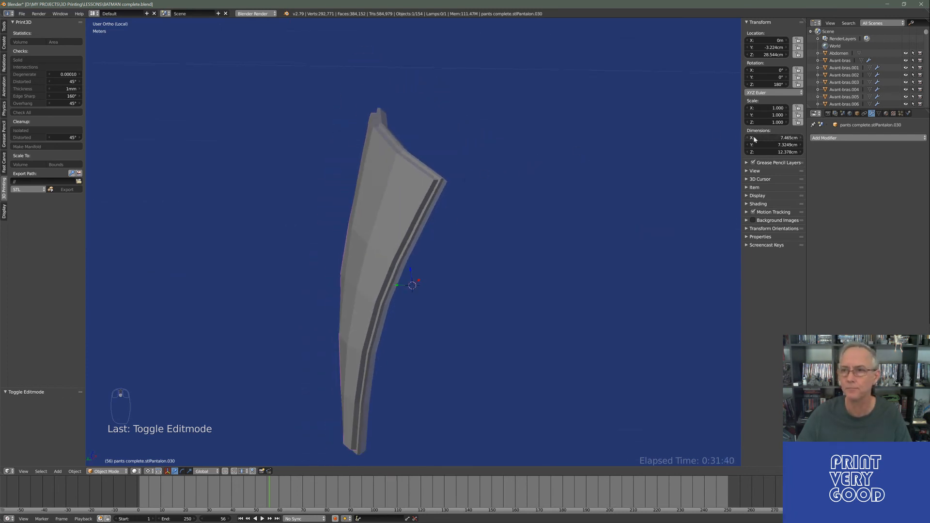
right_click(424, 161, "shift")
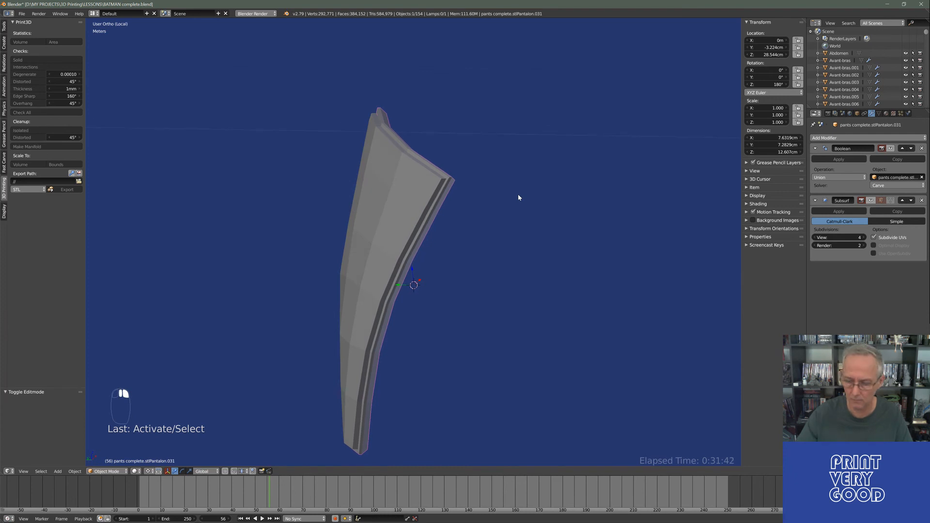
key("KP_Divide")
middle_click_drag(518, 197, 473, 87)
right_click(477, 87)
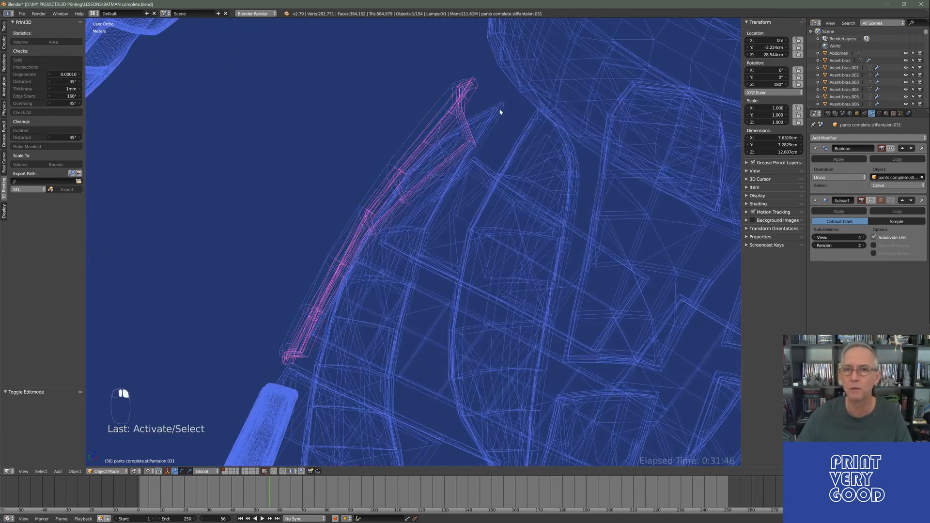
key("KP_Divide")
middle_click_drag(523, 115, 582, 155)
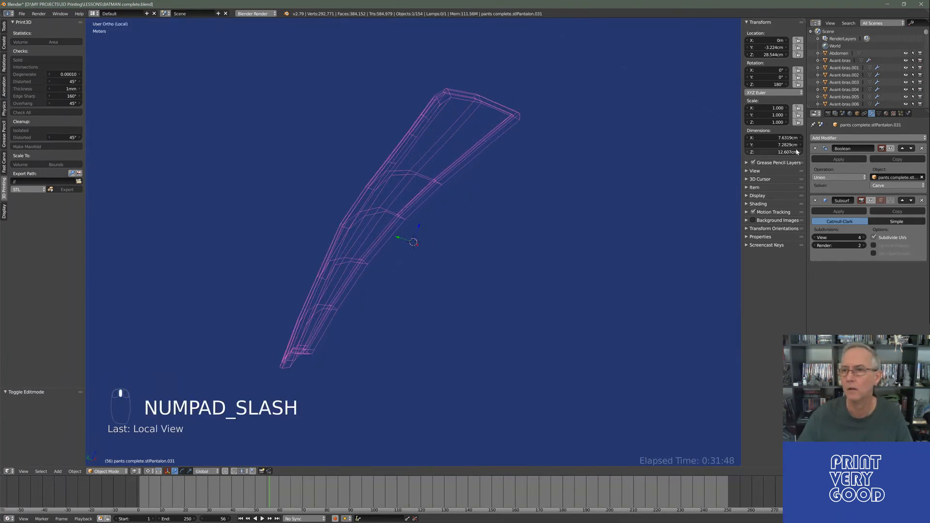
left_click(922, 149)
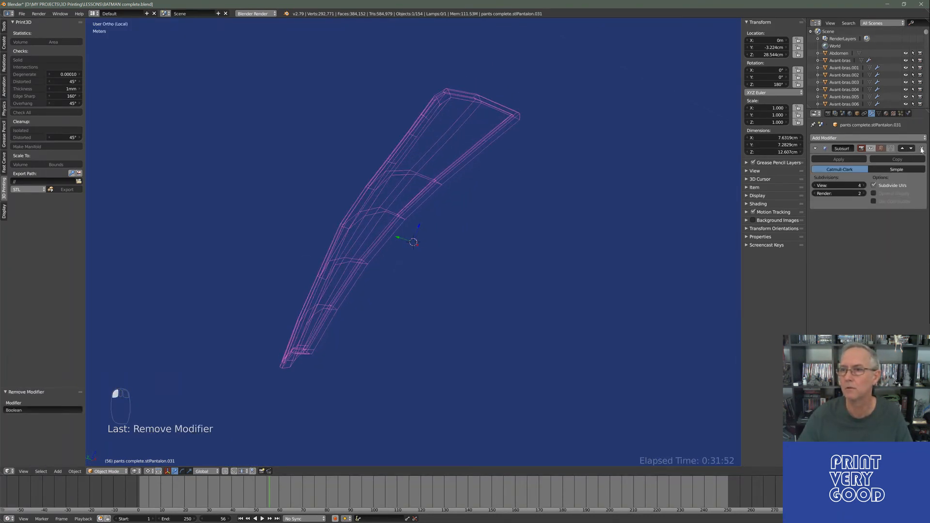
Open Pantalon.031's mesh for editing in solid display and select the strip of faces inside the rim along the panel's wide upper end.
mouse_move(600, 251)
middle_mouse_down()
mouse_move(475, 260)
mouse_move(495, 259)
mouse_move(475, 237)
mouse_move(318, 352)
middle_mouse_up()
key("Tab")
key("z")
scroll(405, 277, "up", 4)
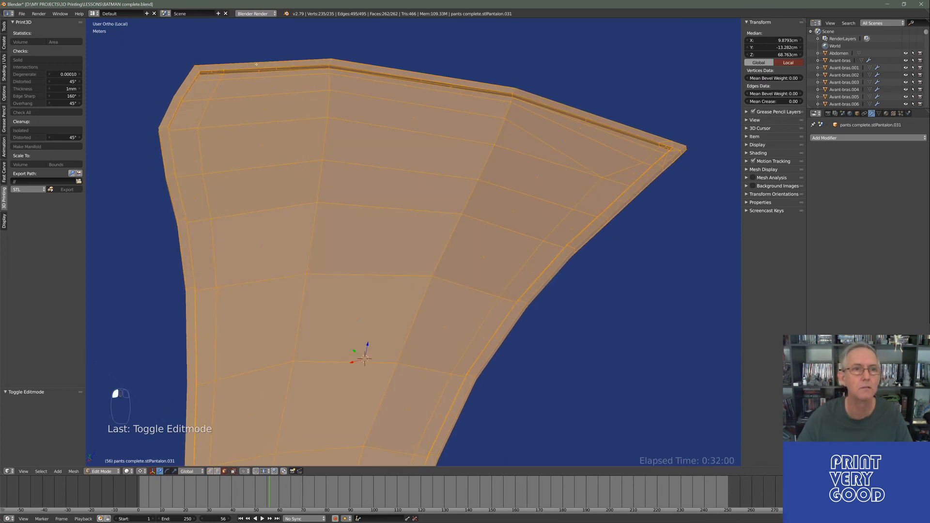
right_click(222, 77, "alt")
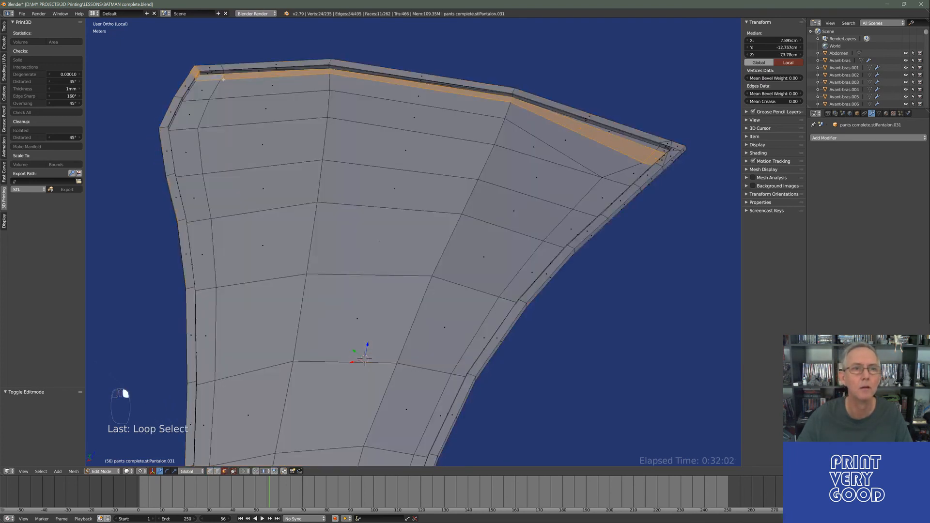
right_click(214, 77)
right_click(247, 76, "shift")
right_click(423, 88, "shift")
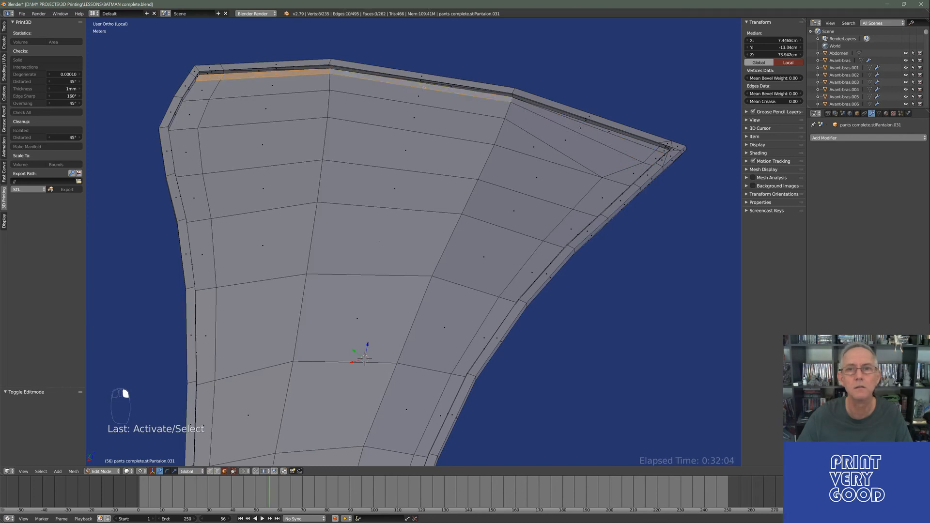
right_click(619, 136, "shift")
right_click(665, 151, "shift")
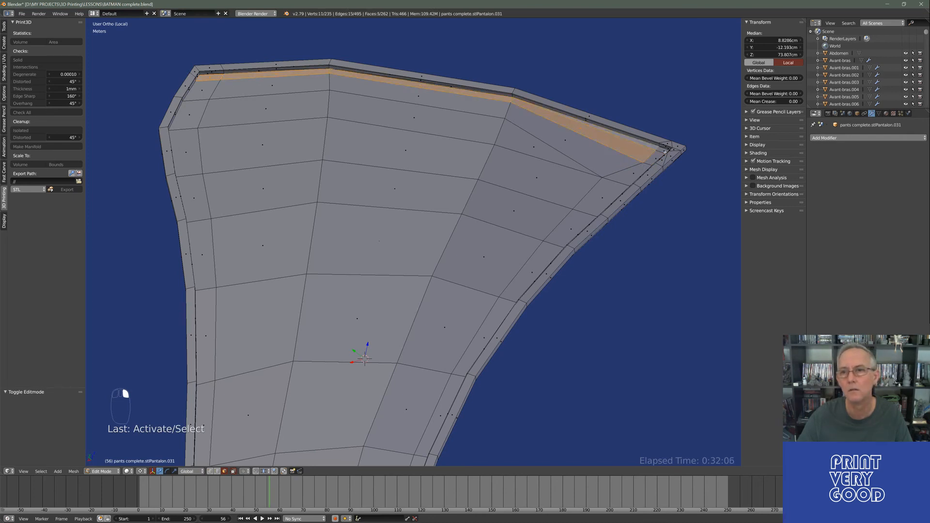
right_click(628, 172, "shift")
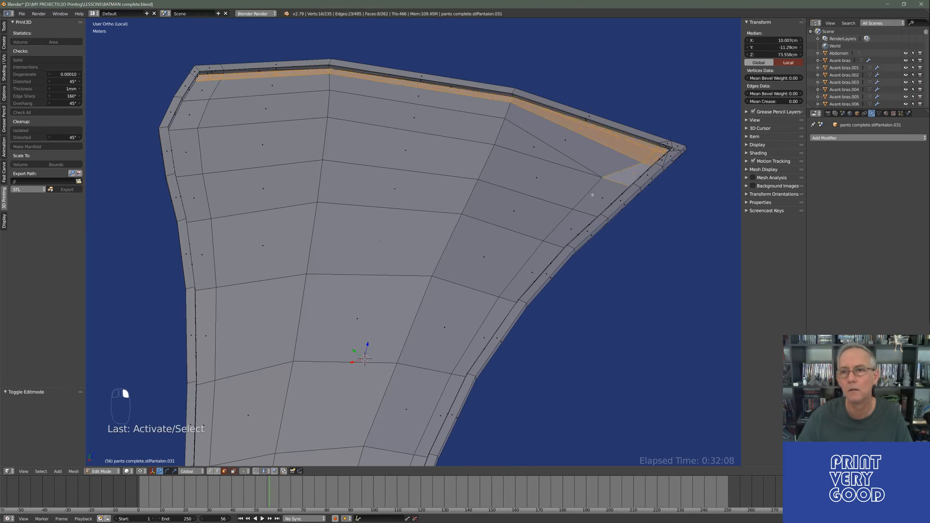
middle_click_drag(591, 182, 401, 227)
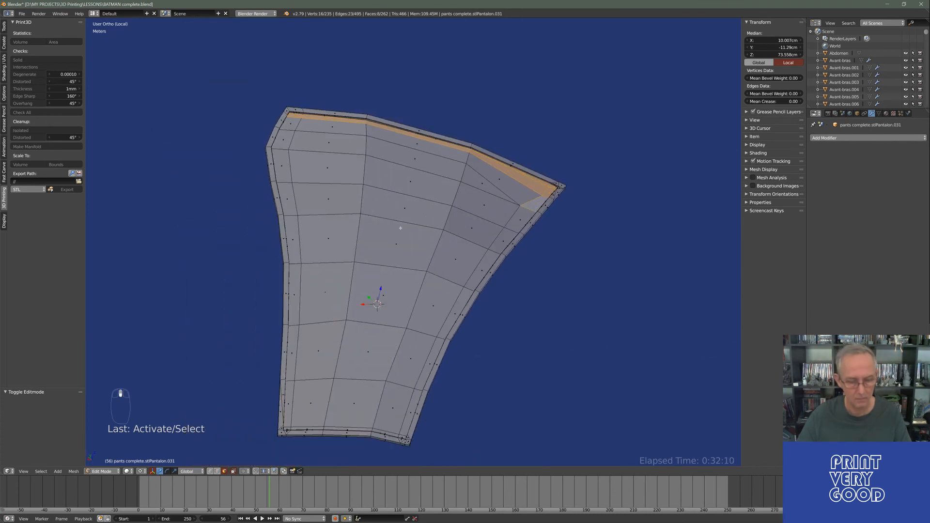
Add the panel's central faces with Circle Select, plus the face strip along the curved side that ends in the pointed upper corner.
mouse_move(352, 198)
left_mouse_down()
mouse_move(397, 214)
mouse_move(436, 150)
mouse_move(472, 225)
mouse_move(445, 218)
mouse_move(363, 341)
mouse_move(367, 371)
left_mouse_up()
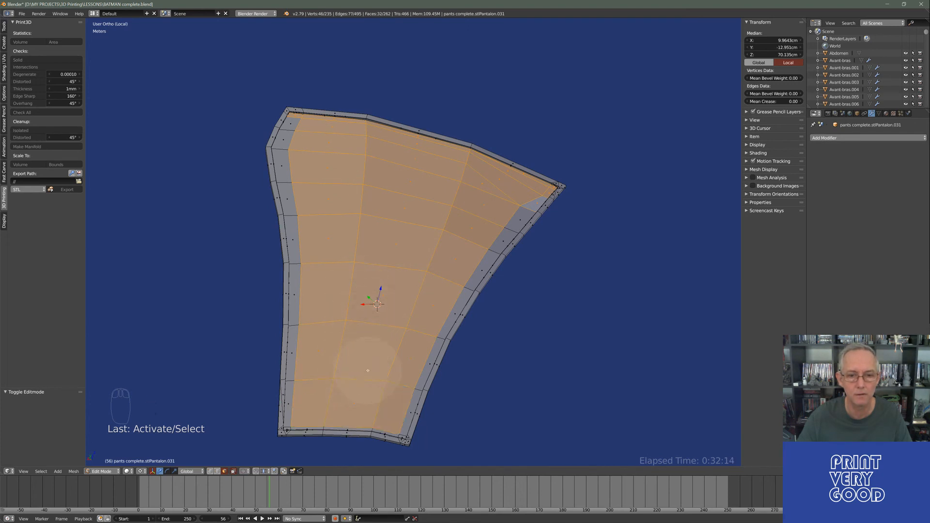
right_click(363, 333)
mouse_move(427, 320)
middle_mouse_down()
mouse_move(448, 315)
mouse_move(427, 352)
middle_mouse_up()
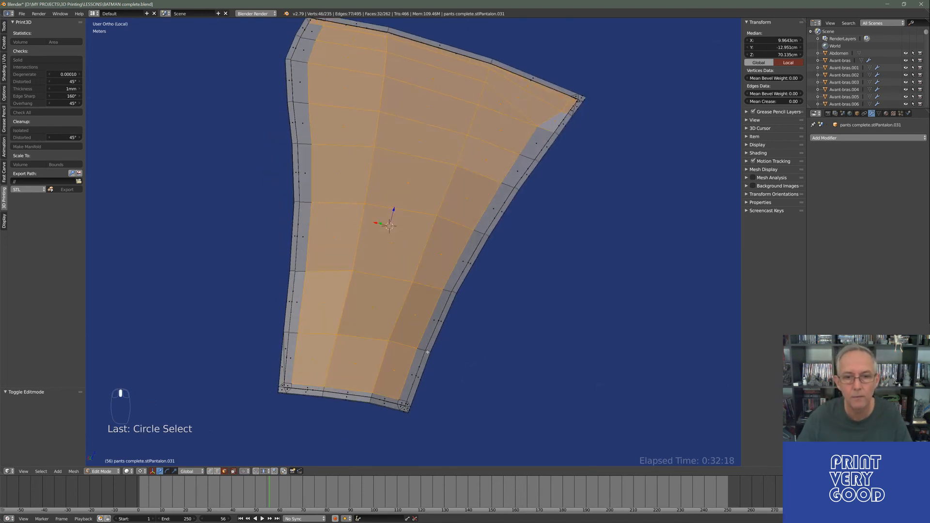
right_click(403, 403, "shift")
right_click(412, 376, "shift")
right_click(432, 322, "shift")
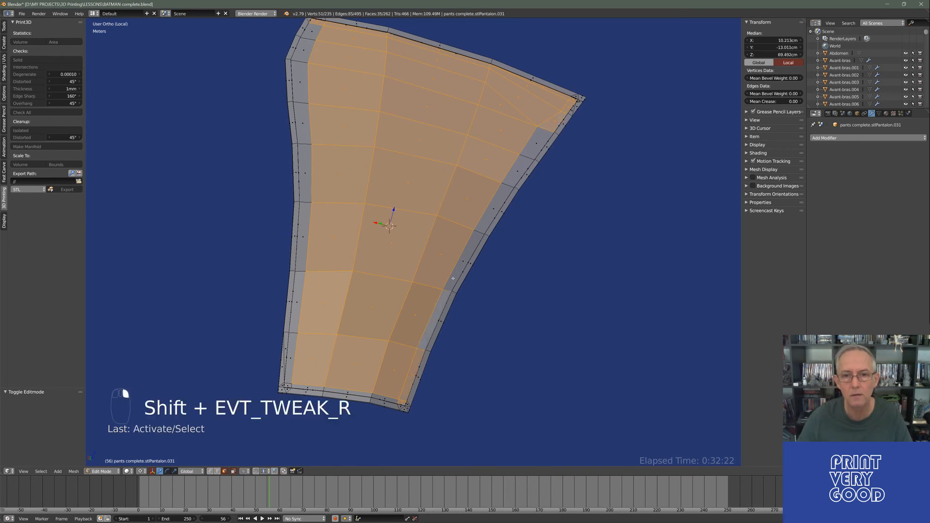
right_click(464, 260, "shift")
right_click(496, 206, "shift")
right_click(521, 169, "shift")
right_click(537, 141, "shift")
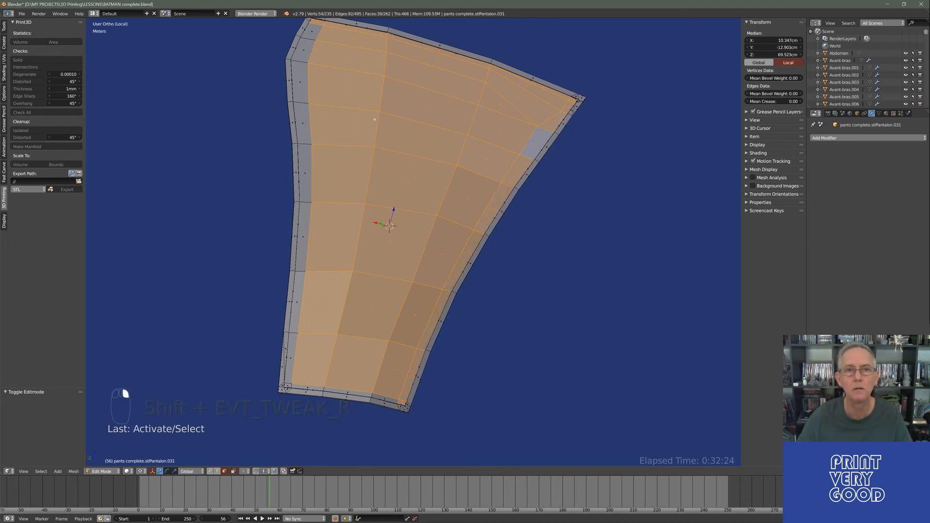
Extend the face selection with the strip inside the rim along the panel's opposite long side.
middle_click_drag(374, 119, 410, 161, "shift")
middle_click_drag(422, 209, 411, 191)
left_click(332, 98, "shift")
left_click(334, 117, "shift")
left_click(336, 159, "shift")
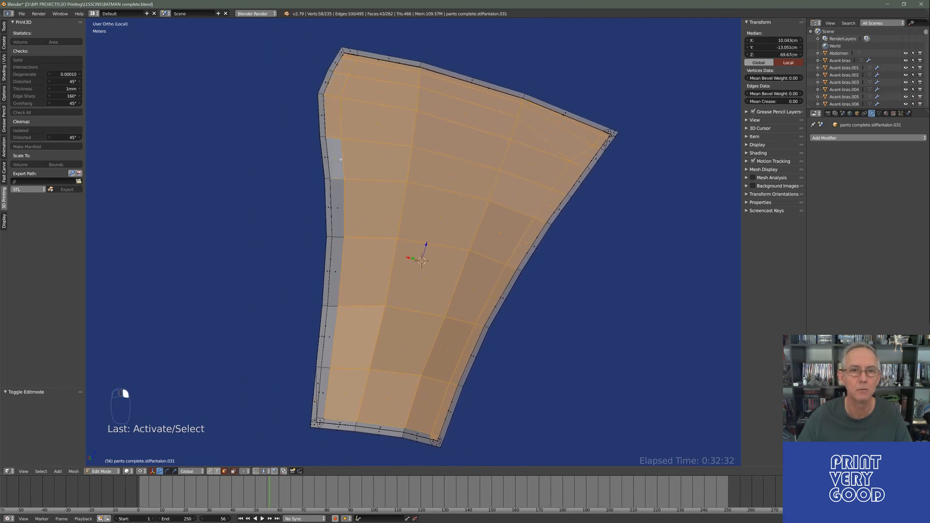
left_click(340, 200, "shift")
left_click(336, 268, "shift")
left_click(328, 359, "shift")
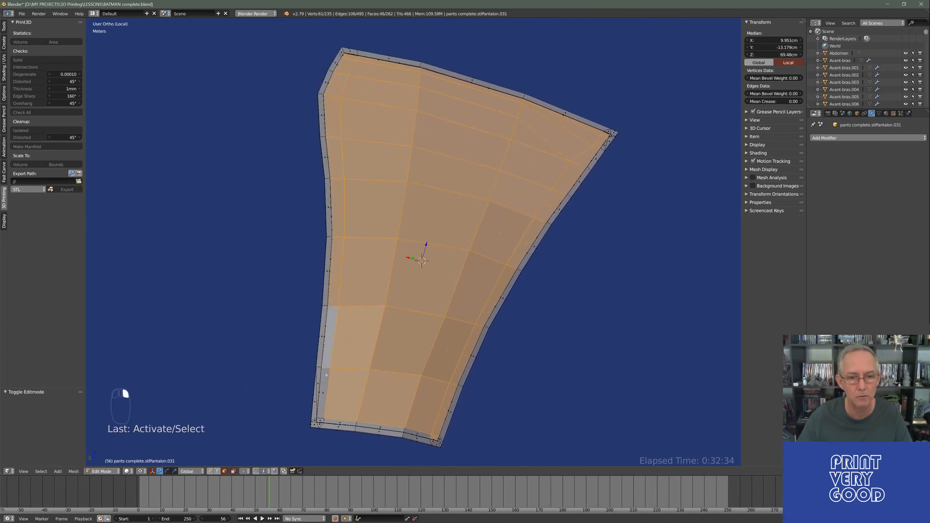
right_click(322, 390, "shift")
Complete the face selection with the strip inside the rim along the panel's narrow lower end.
scroll(439, 270, "up", 3)
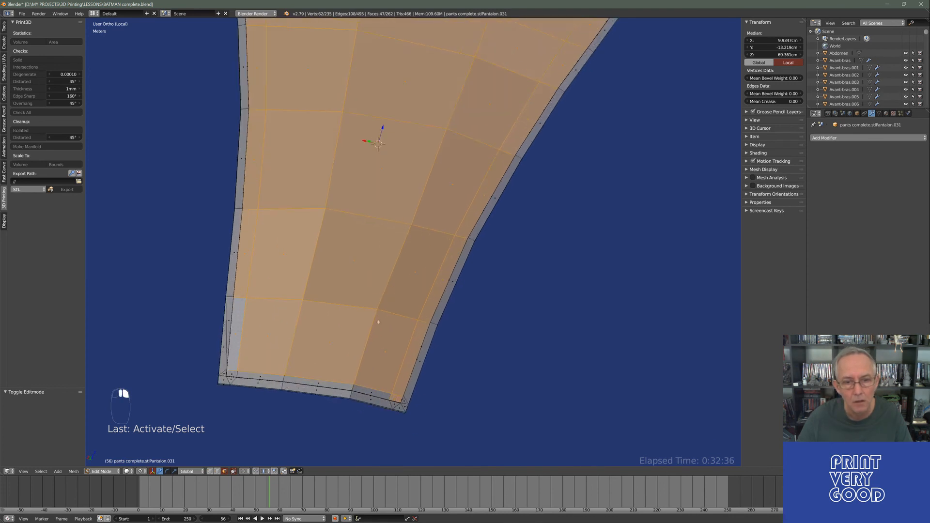
middle_click_drag(438, 269, 483, 224, "shift")
scroll(449, 256, "up", 1)
right_click(232, 346, "shift")
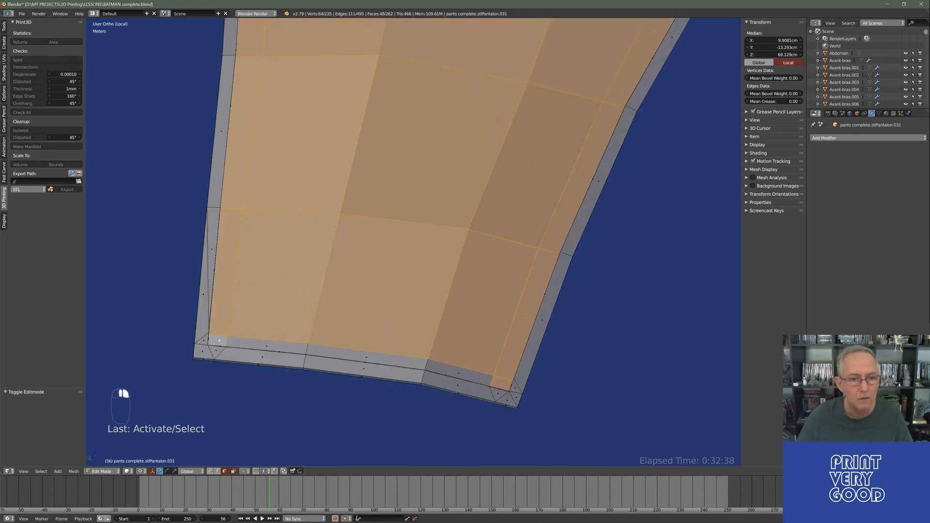
right_click(281, 348, "shift")
right_click(369, 358, "shift")
right_click(465, 368, "shift")
Extrude the selected faces of Pantalon.031 outward along their normals, return to Object Mode and inspect the panel.
middle_click_drag(465, 368, 408, 239)
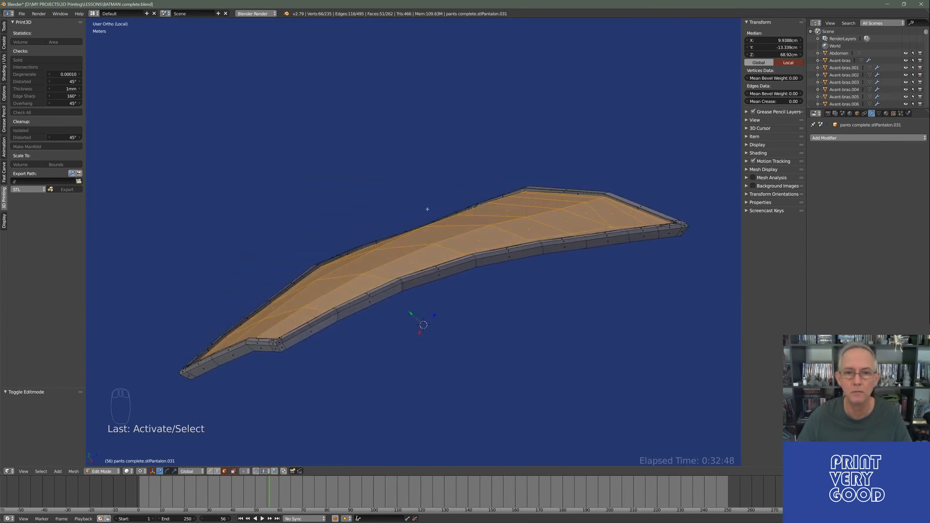
middle_click_drag(427, 209, 432, 288)
key("e")
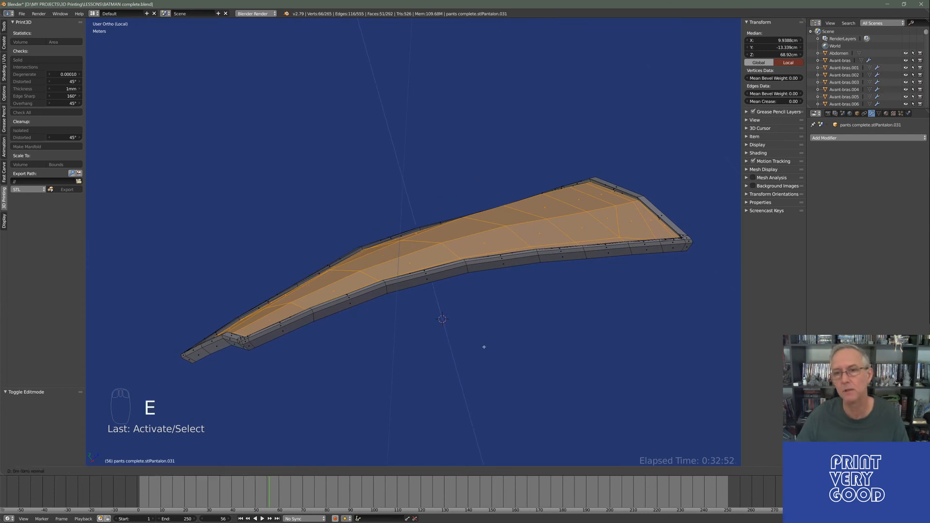
left_click(481, 334)
middle_click_drag(480, 335, 358, 193)
key("Tab")
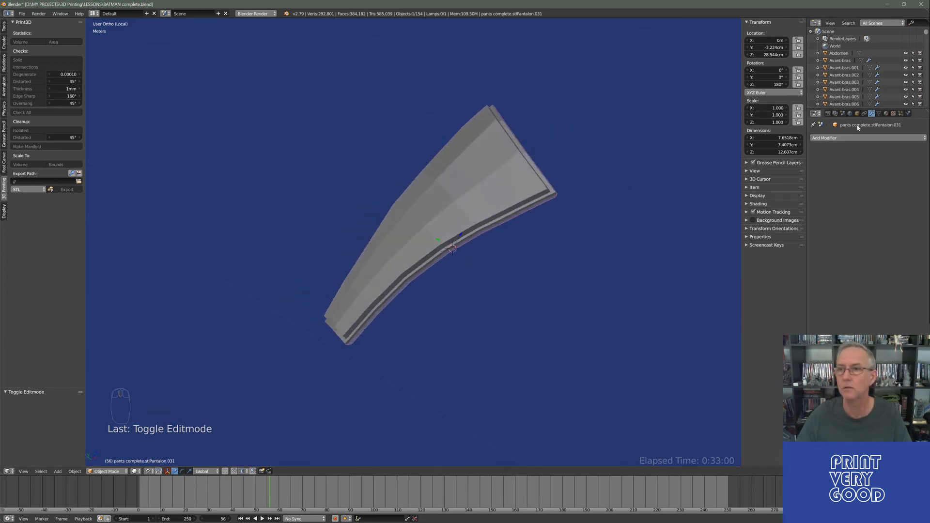
middle_click_drag(518, 183, 437, 188)
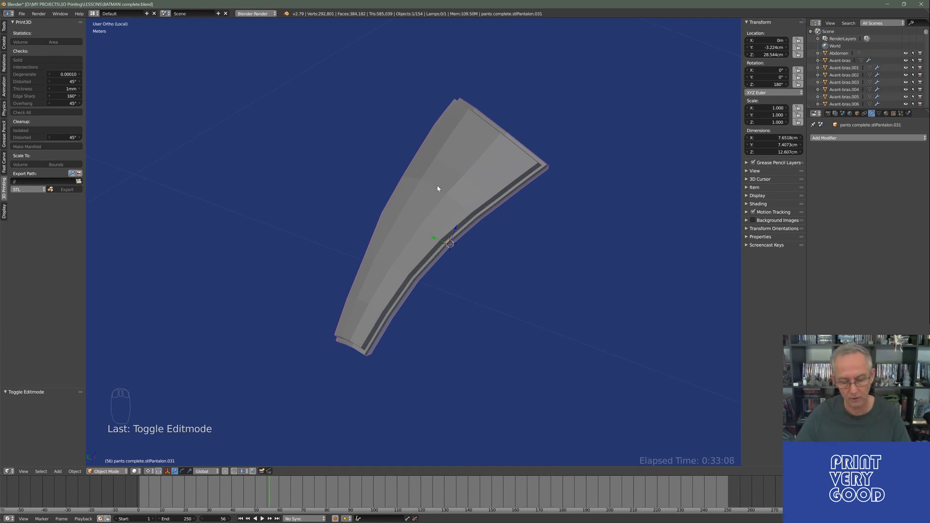
Smooth Pantalon.031 with a Subsurf modifier at view level 5, inspect the result and leave local view to show the whole costume.
key("ctrl+1")
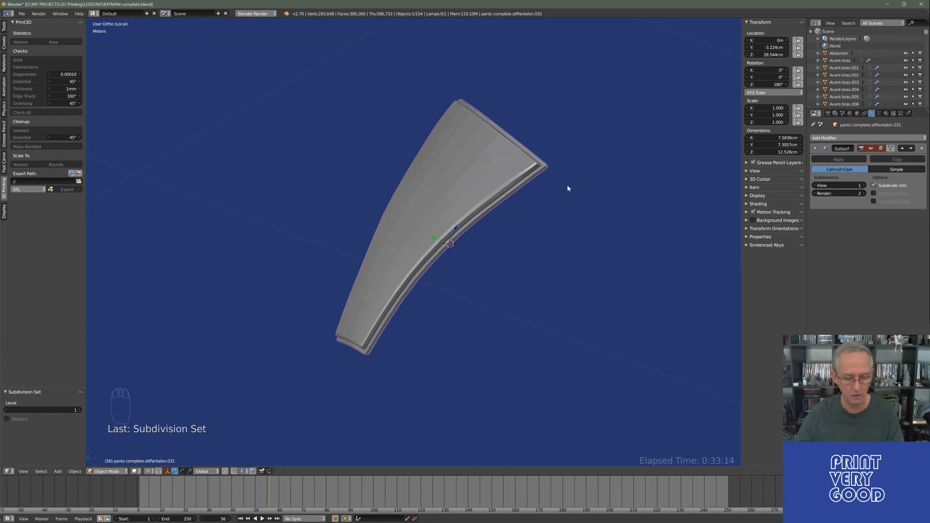
key("ctrl+5")
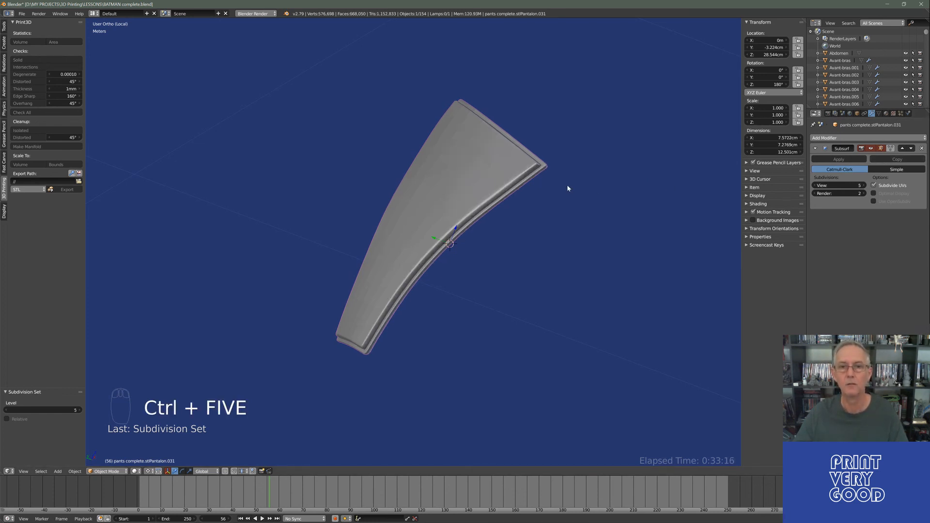
middle_click_drag(566, 189, 253, 170)
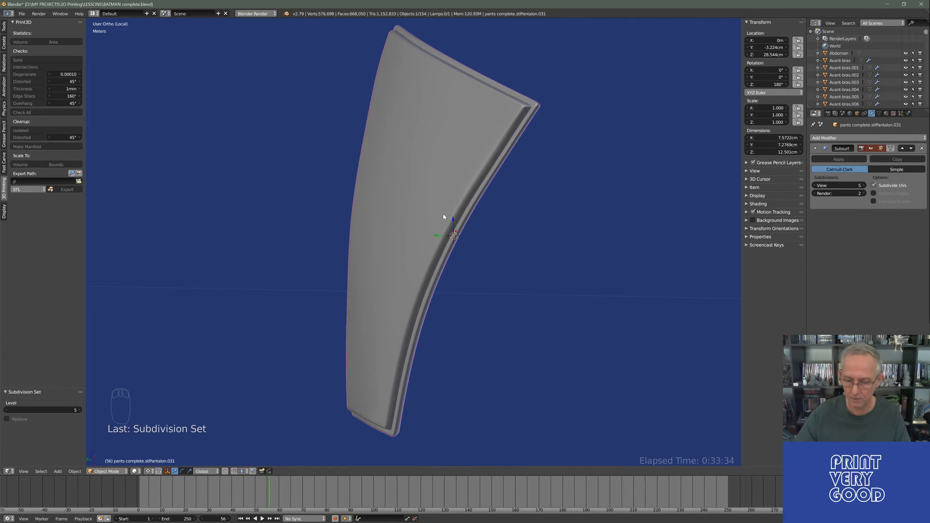
key("KP_Divide")
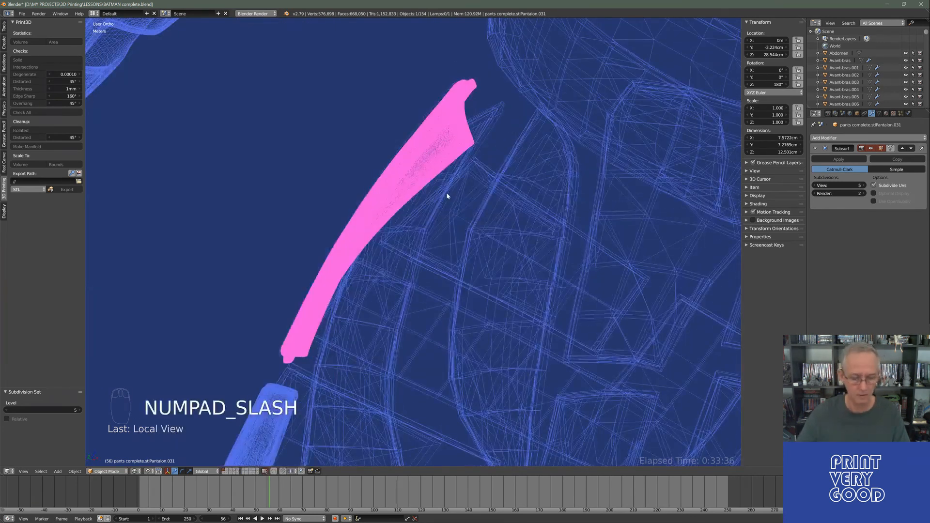
scroll(448, 195, "down", 10)
middle_click_drag(334, 182, 554, 241)
scroll(416, 247, "up", 8)
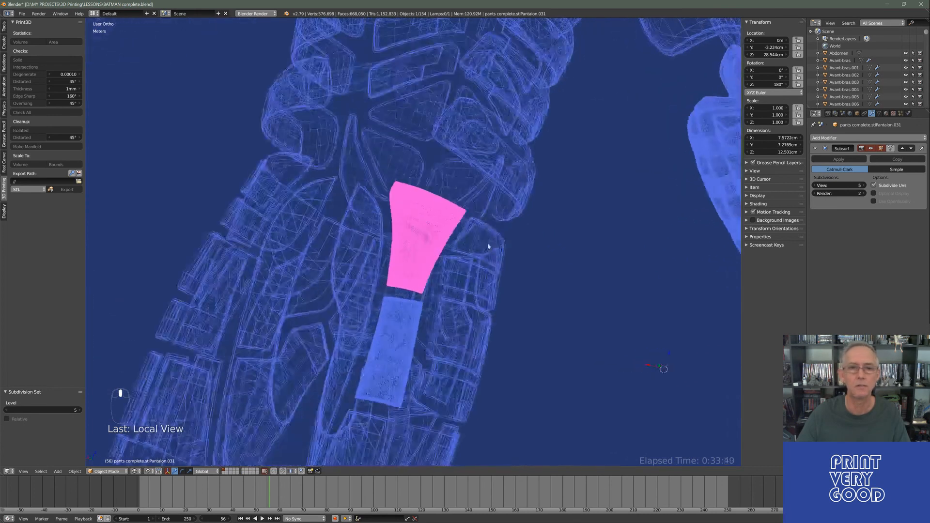
Export the selected panel as STL with Selection Only, Scene Unit and Apply Modifiers enabled and the scale set to 1000.
left_click(21, 13)
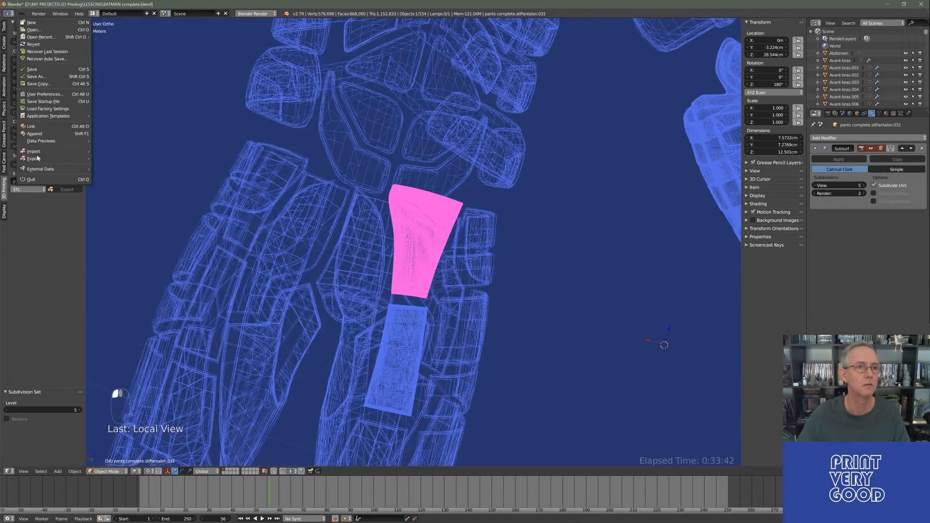
mouse_move(45, 159)
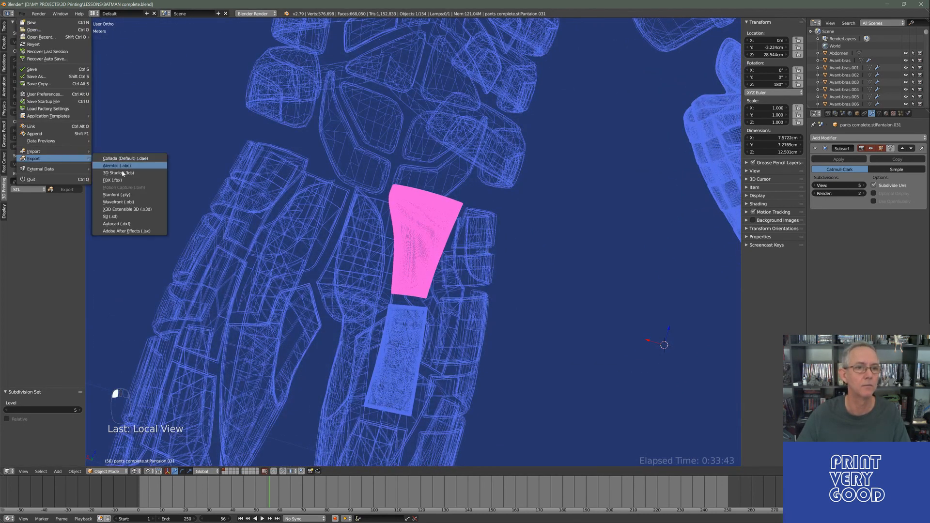
left_click(120, 220)
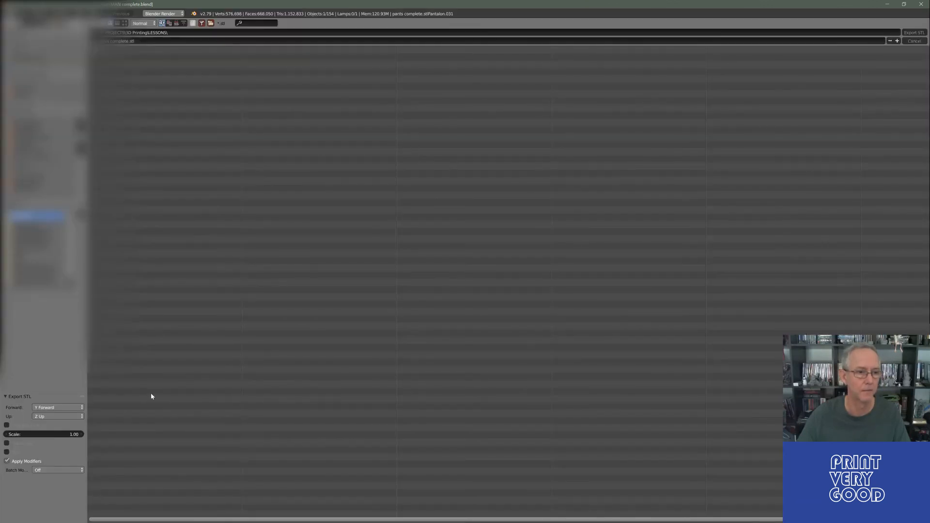
left_click(38, 434)
type("1000")
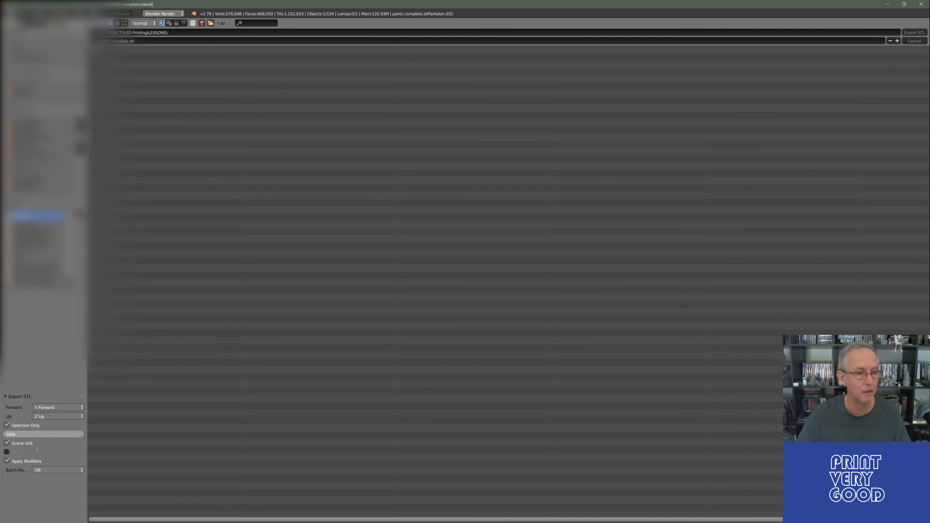
key("Return")
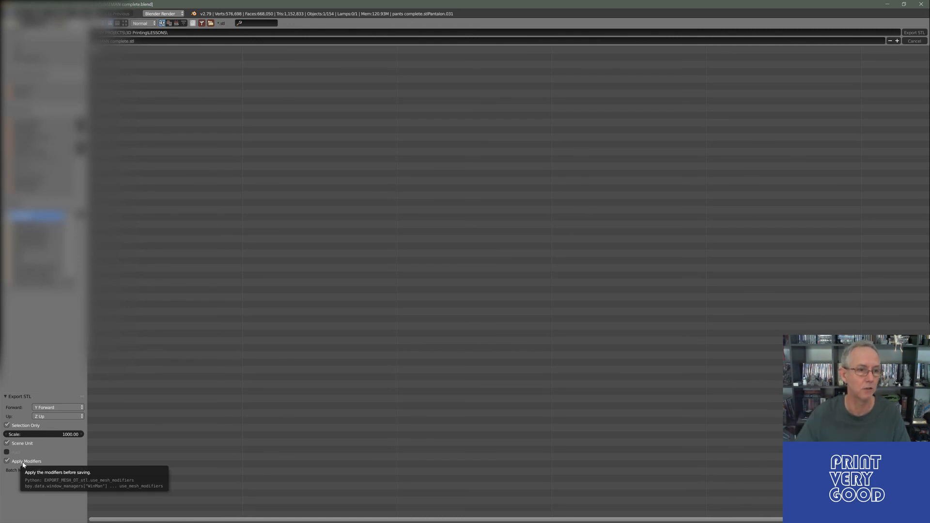
left_click(26, 426)
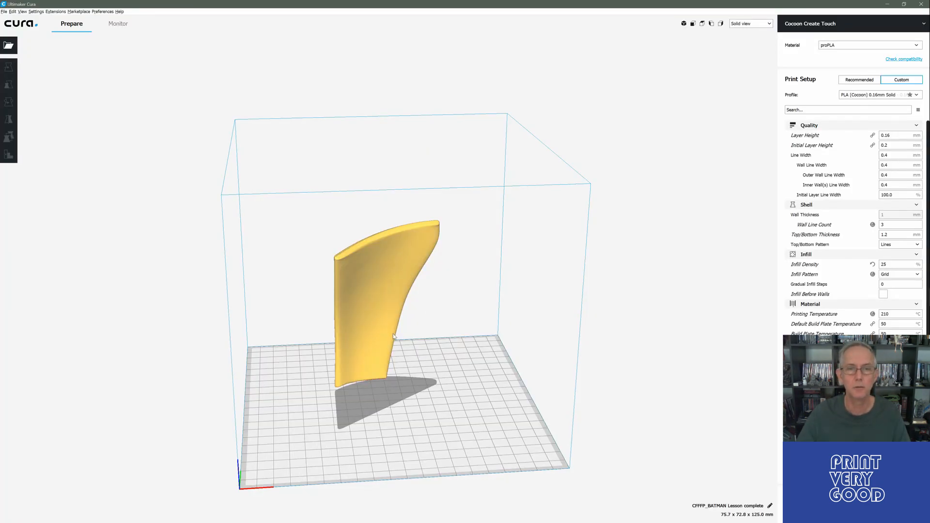
Inspect the exported panel in Cura from the inner face, outer face and side edge on the build plate.
right_click_drag(393, 336, 247, 318)
scroll(291, 334, "up", 6)
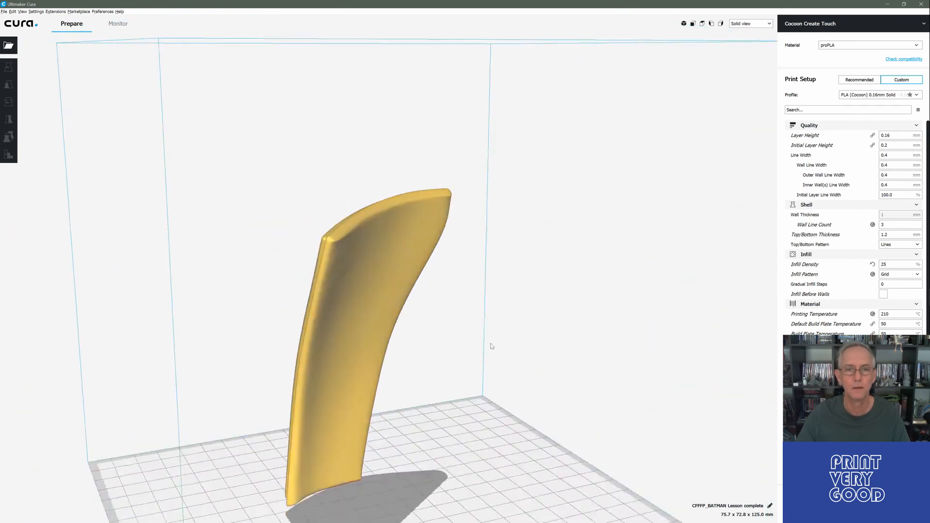
scroll(492, 346, "down", 5)
right_click_drag(444, 371, 488, 395)
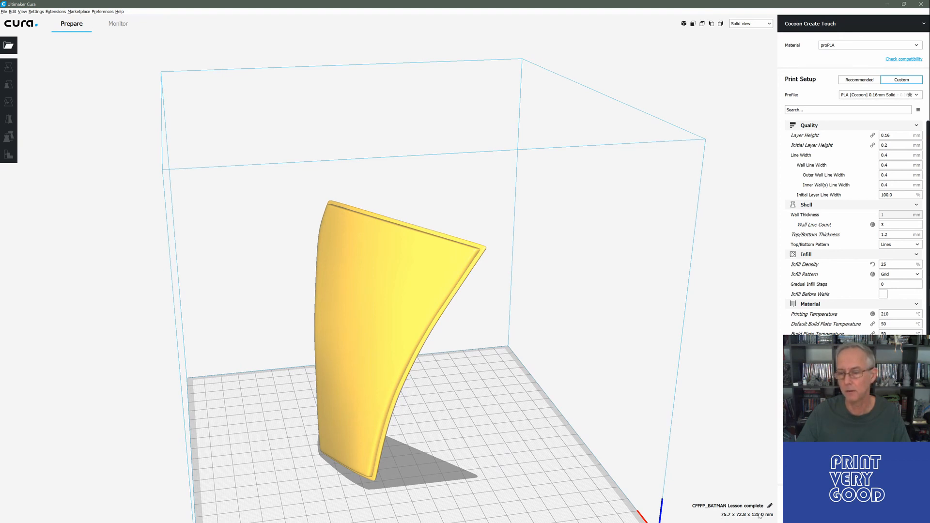
middle_click_drag(545, 370, 535, 281)
right_click_drag(535, 281, 431, 296)
Preview the sliced panel in Layer view, lowering the visible layers to about layer 53 to examine the infill, then restoring the upper layers.
left_click(751, 23)
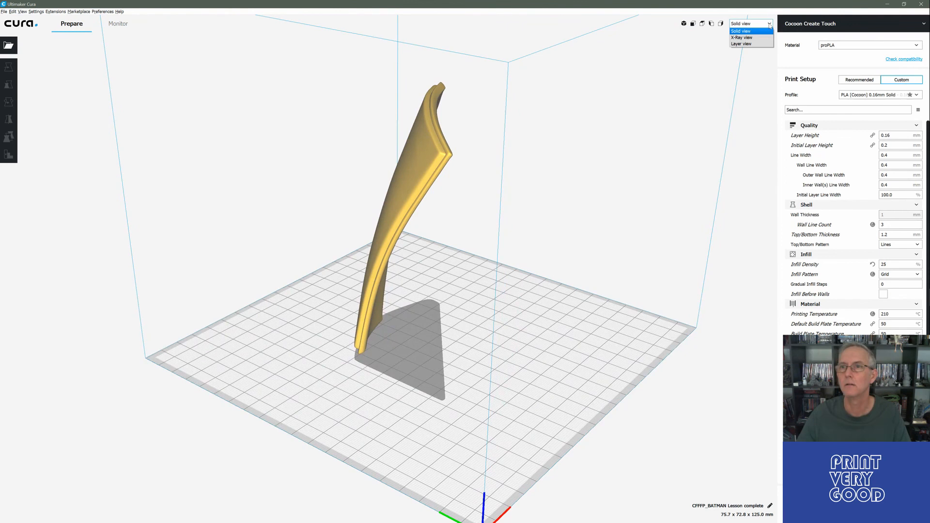
left_click(748, 45)
scroll(544, 154, "up", 3)
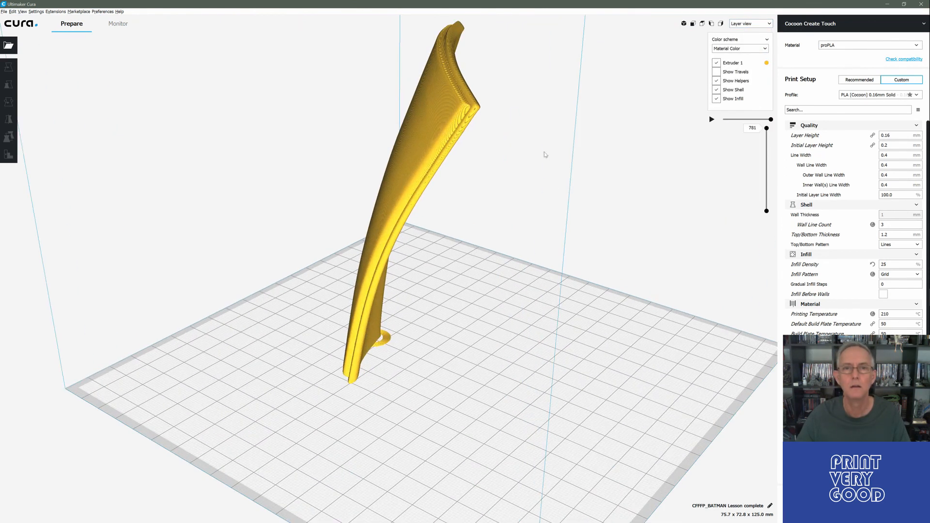
middle_click_drag(537, 137, 588, 202)
left_click_drag(767, 129, 757, 203)
right_click_drag(429, 359, 467, 375)
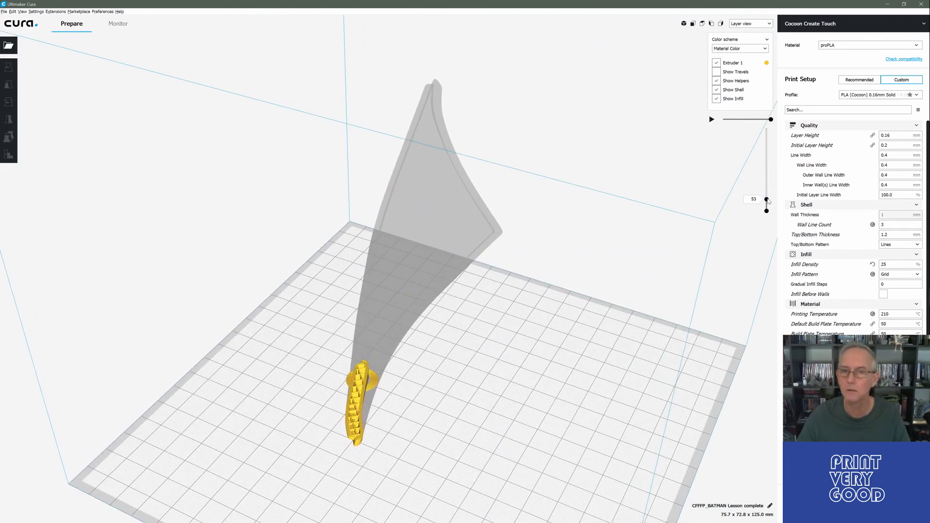
left_click_drag(768, 200, 773, 119)
Switch back to Blender and show Pantalon.031 alone in local view with solid shading and perspective projection.
key("alt+Tab")
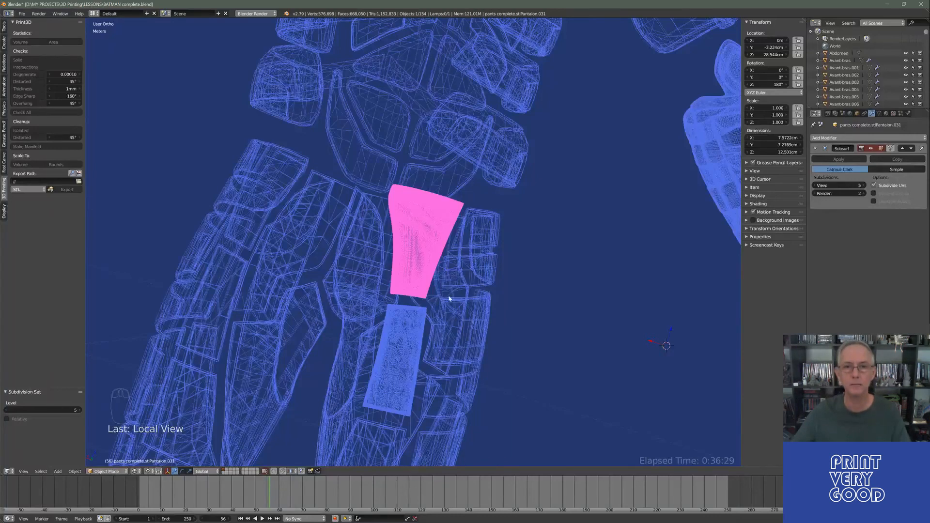
mouse_move(449, 299)
middle_mouse_down()
mouse_move(500, 211)
mouse_move(550, 260)
mouse_move(523, 233)
mouse_move(439, 283)
mouse_move(534, 265)
mouse_move(523, 290)
mouse_move(308, 260)
mouse_move(353, 233)
mouse_move(468, 253)
mouse_move(327, 216)
mouse_move(525, 243)
mouse_move(424, 251)
mouse_move(452, 251)
mouse_move(450, 230)
mouse_move(507, 224)
mouse_move(341, 259)
mouse_move(448, 253)
mouse_move(269, 269)
mouse_move(432, 276)
mouse_move(434, 293)
mouse_move(399, 266)
mouse_move(451, 267)
mouse_move(320, 270)
mouse_move(404, 255)
mouse_move(335, 266)
middle_mouse_up()
key("z")
key("KP_Divide")
key("KP_5")
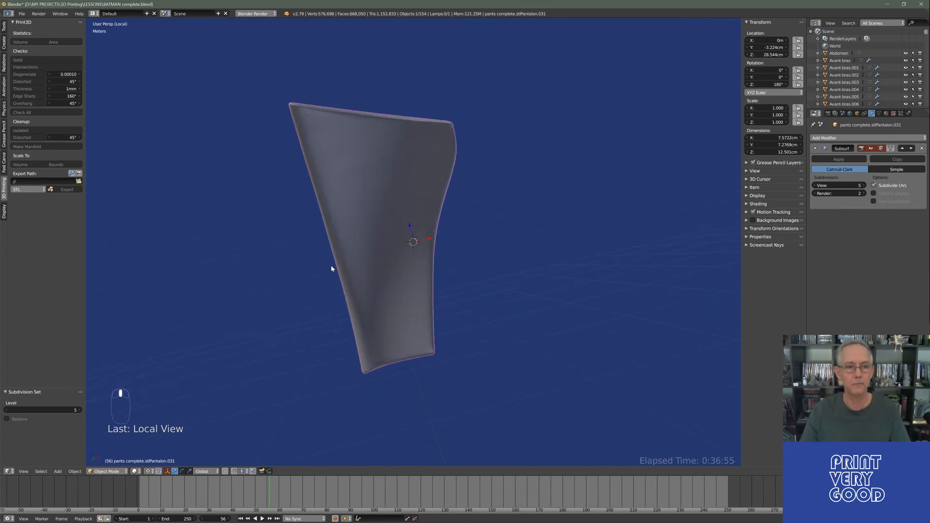